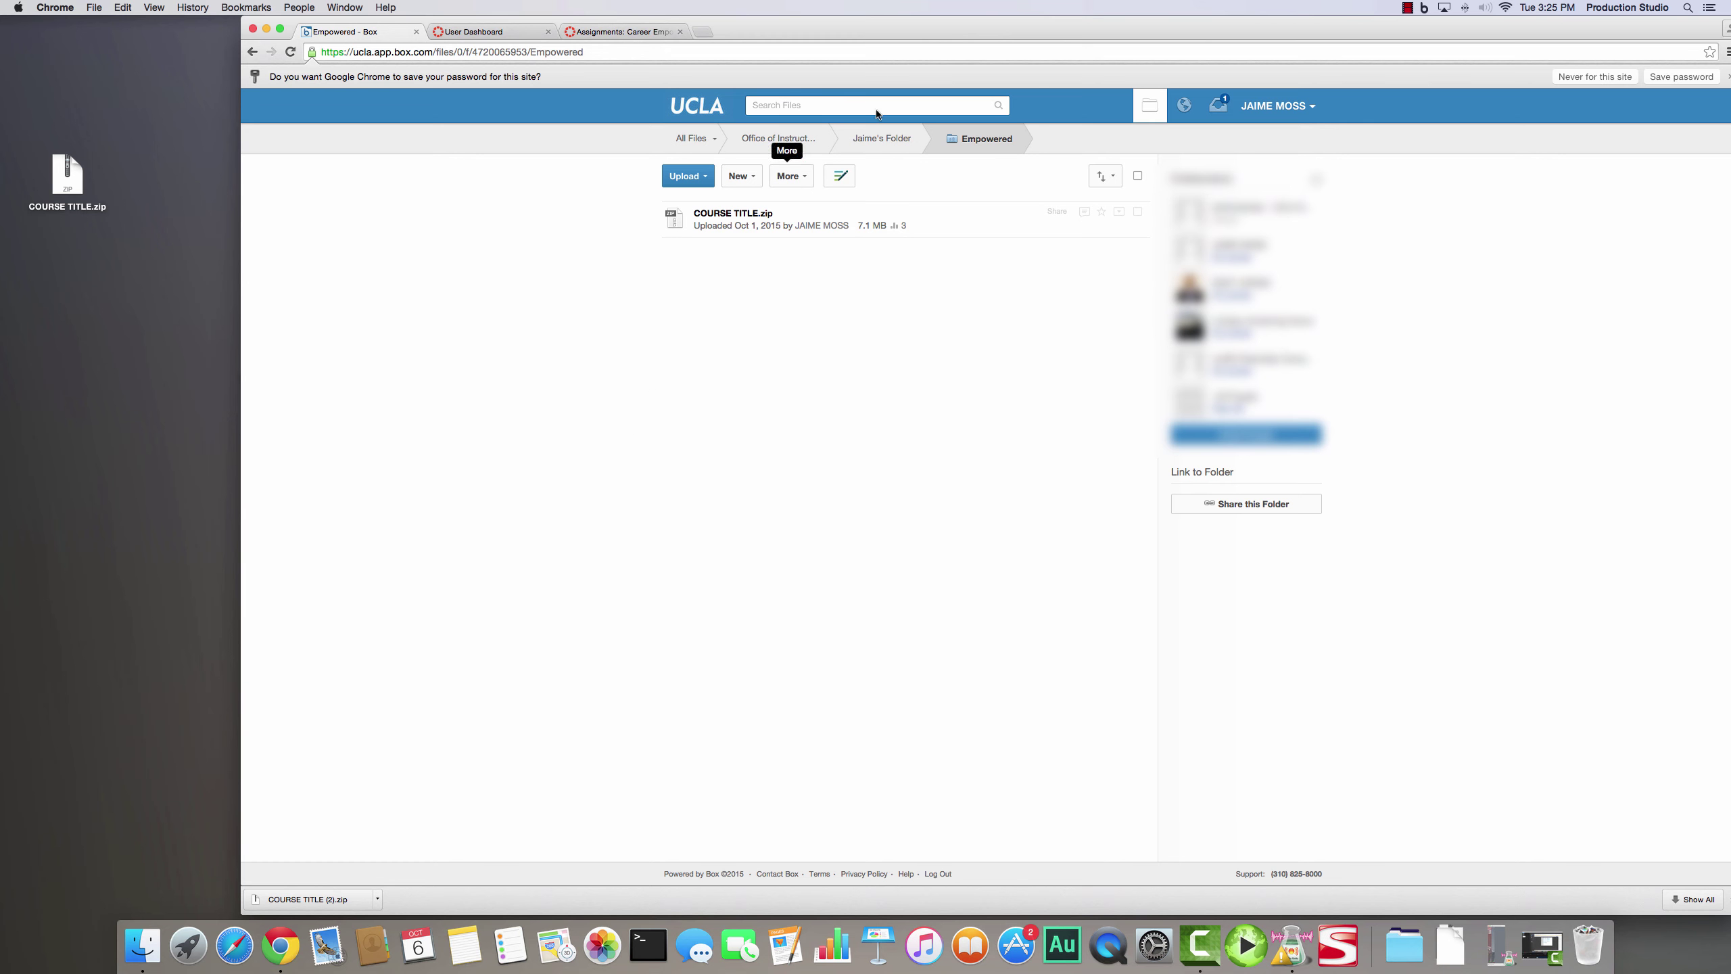
# - Nudge the browser window left, then open the Grades page from the Canvas course dashboard
pyautogui.moveTo(1040, 24); pyautogui.dragTo(1025, 28)
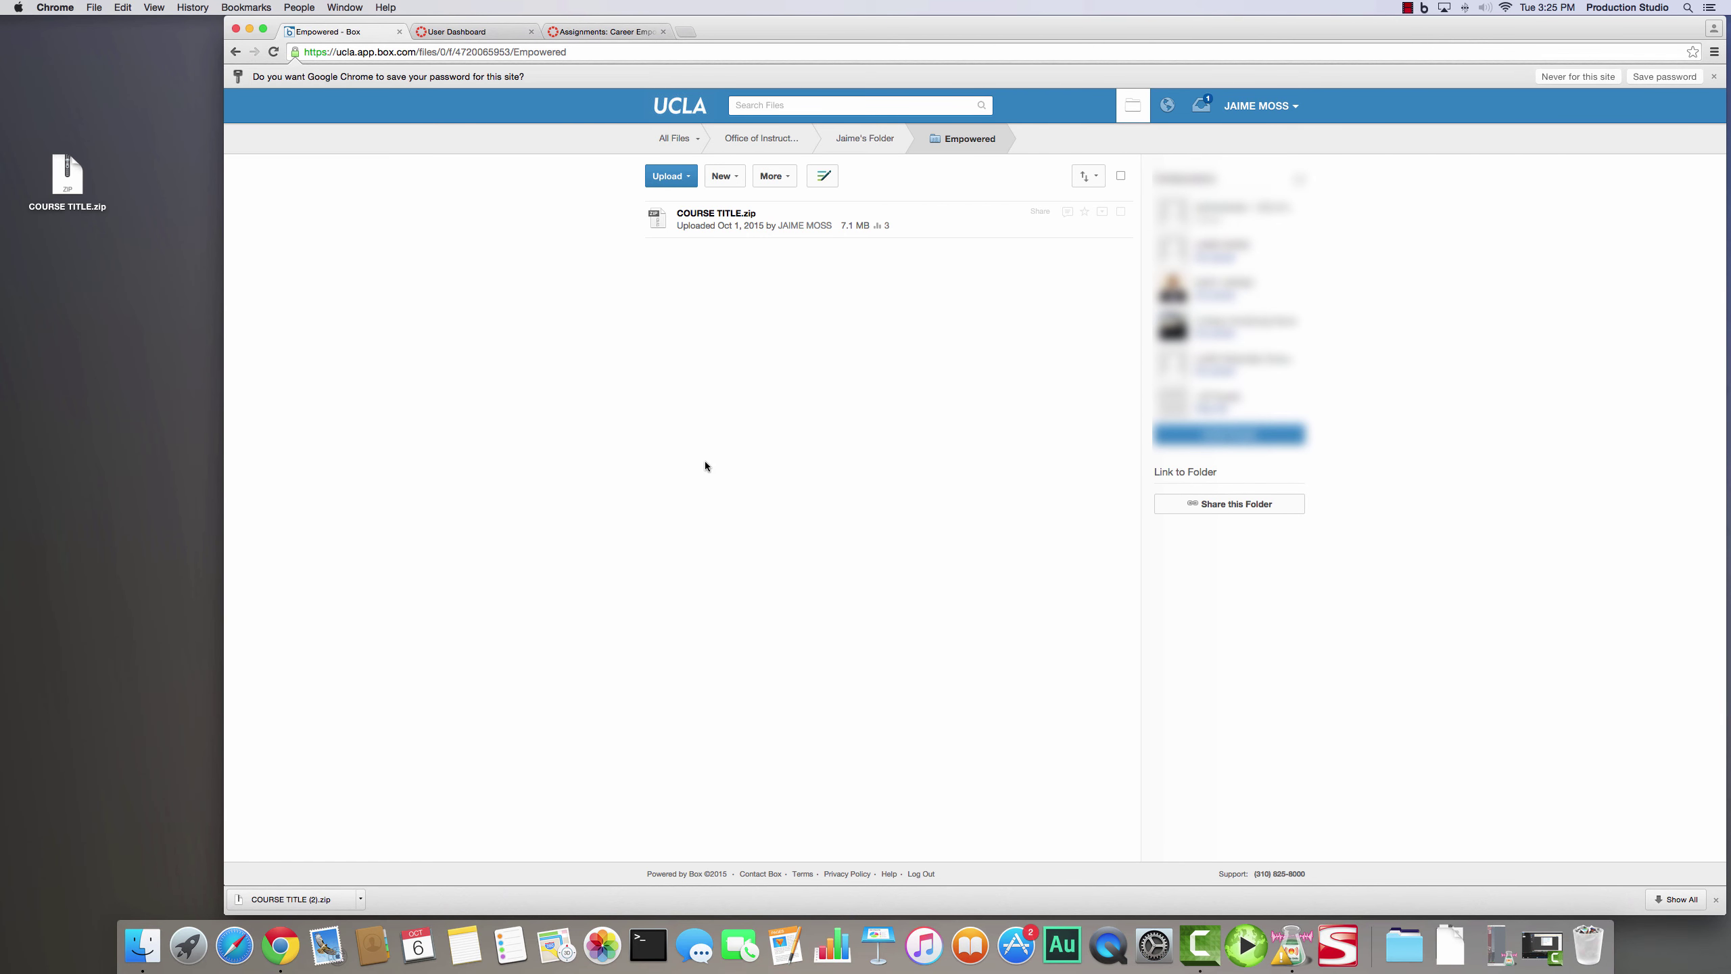
pyautogui.click(453, 32)
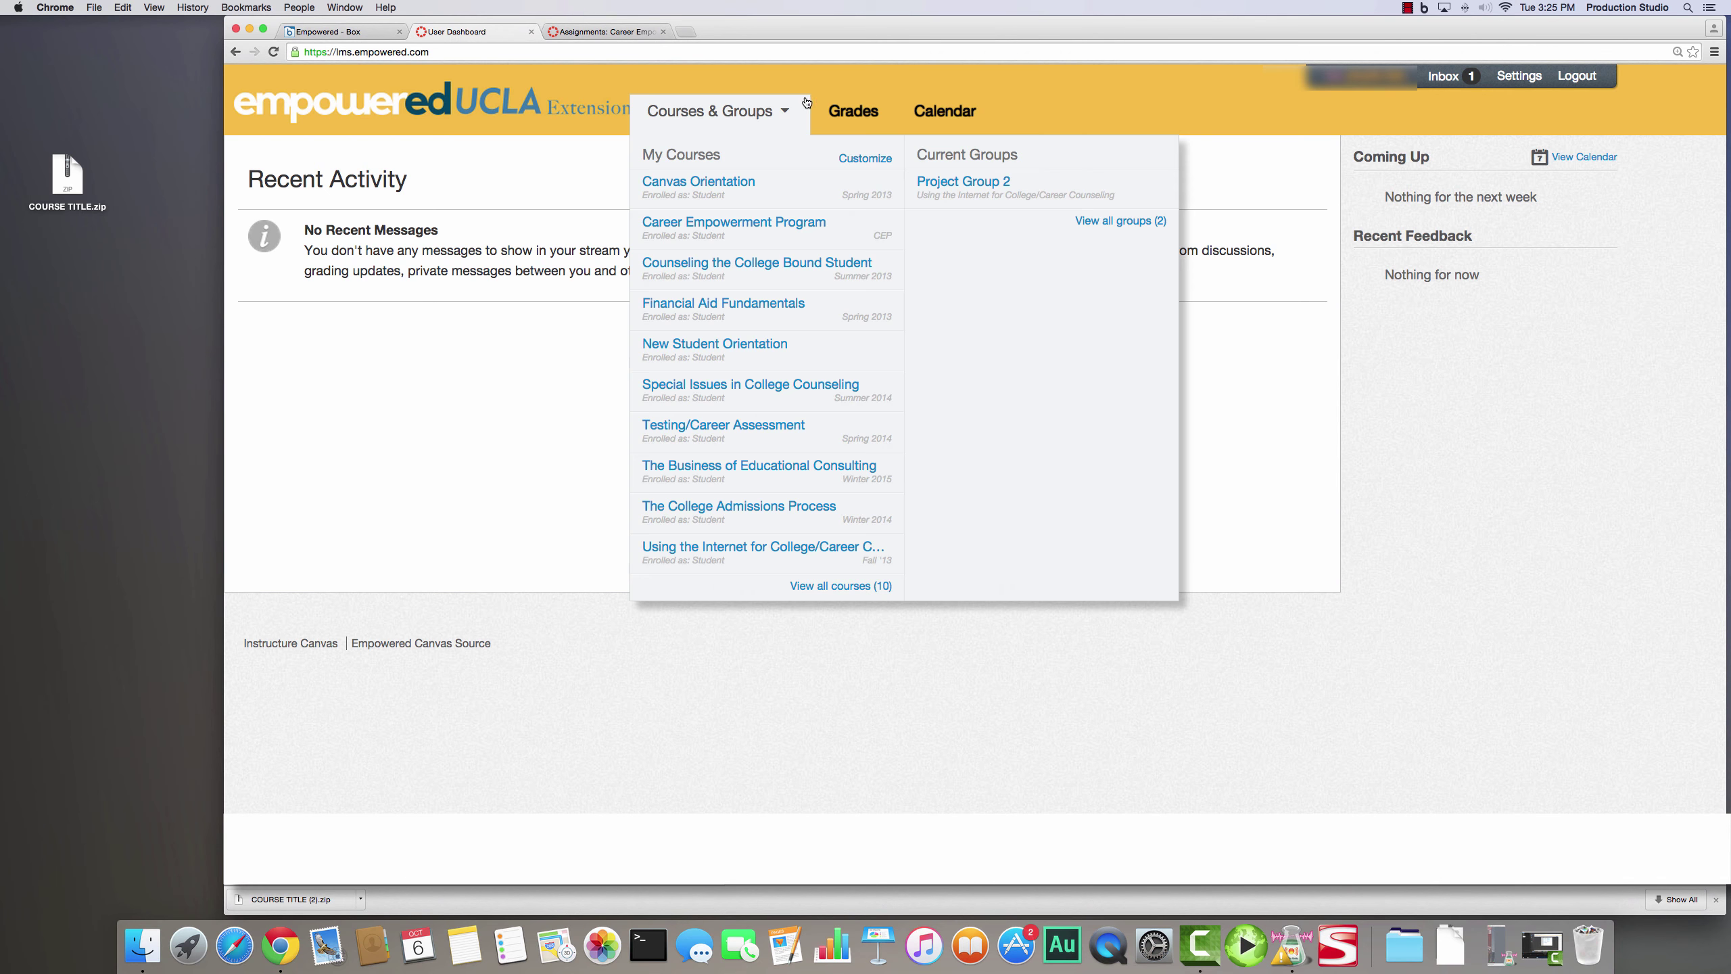
pyautogui.click(849, 116)
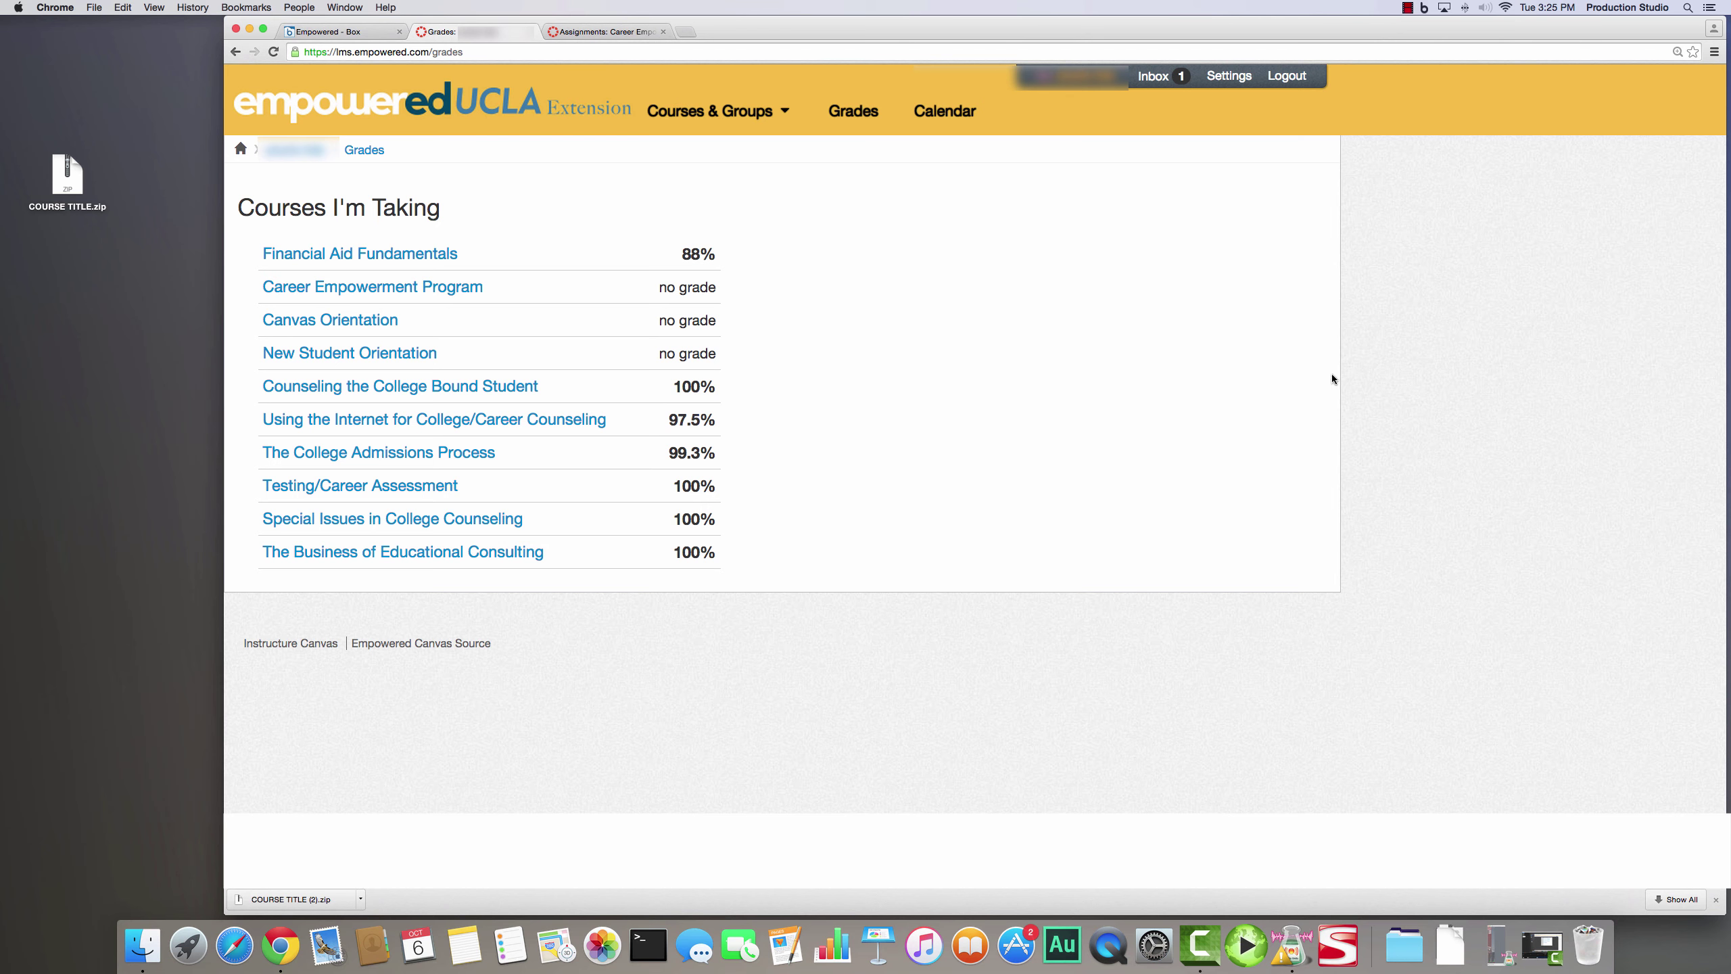
pyautogui.click(1714, 55)
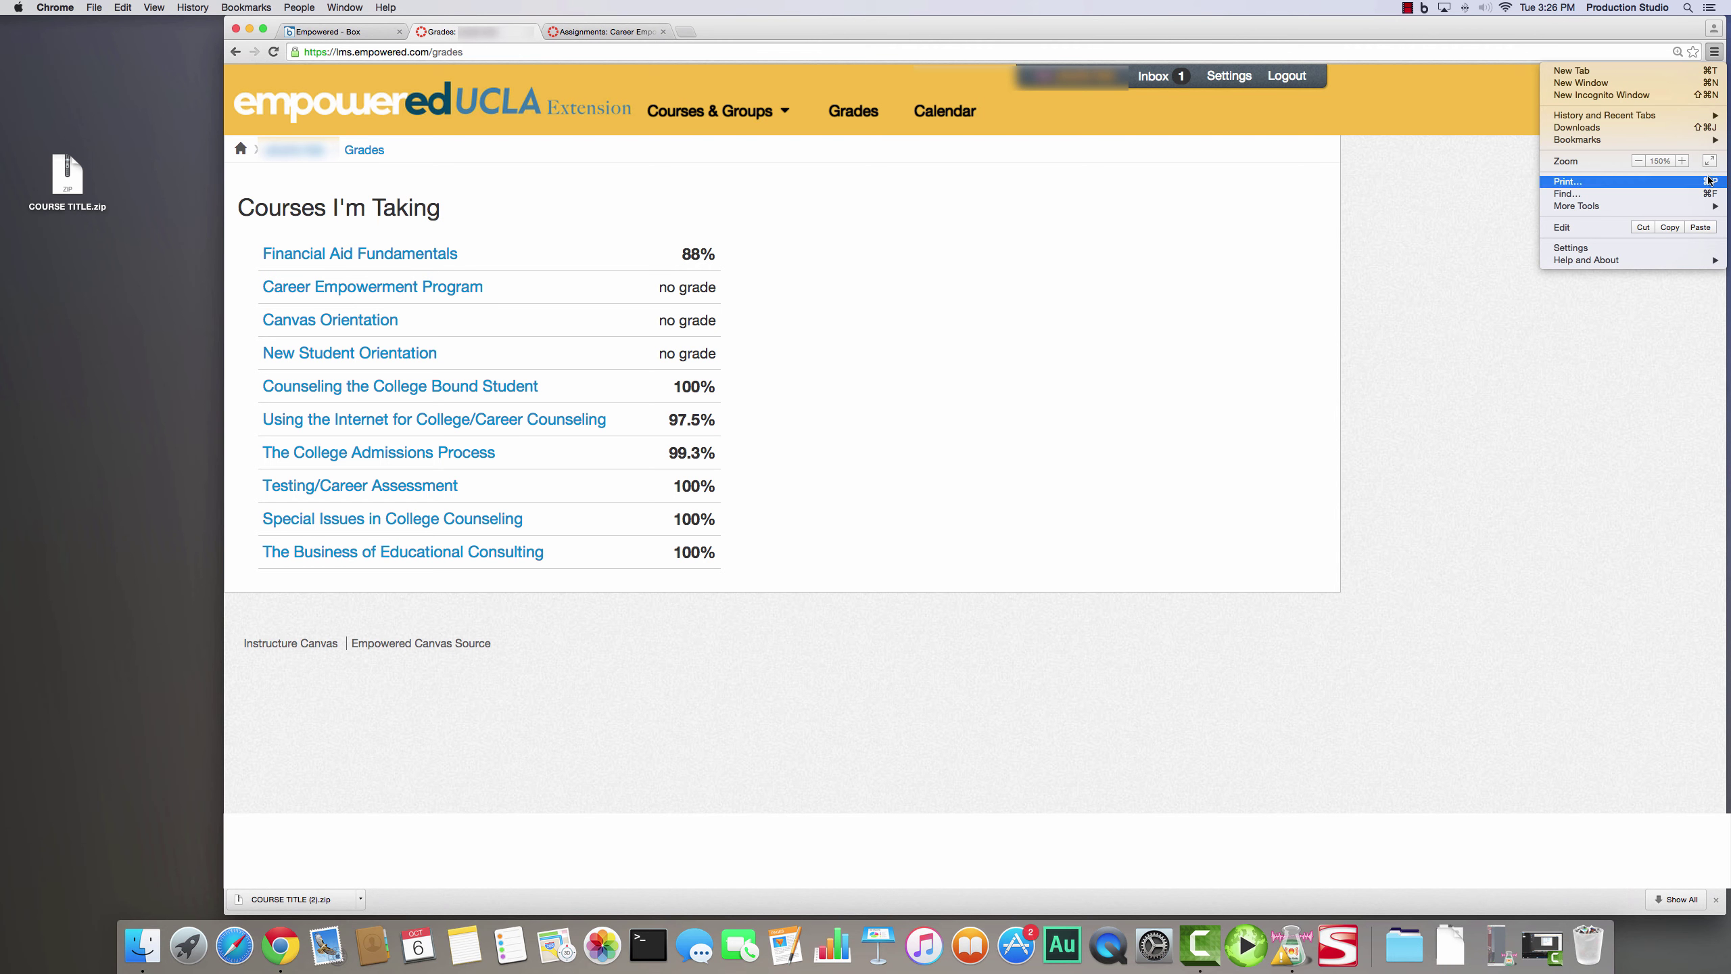
pyautogui.click(1709, 181)
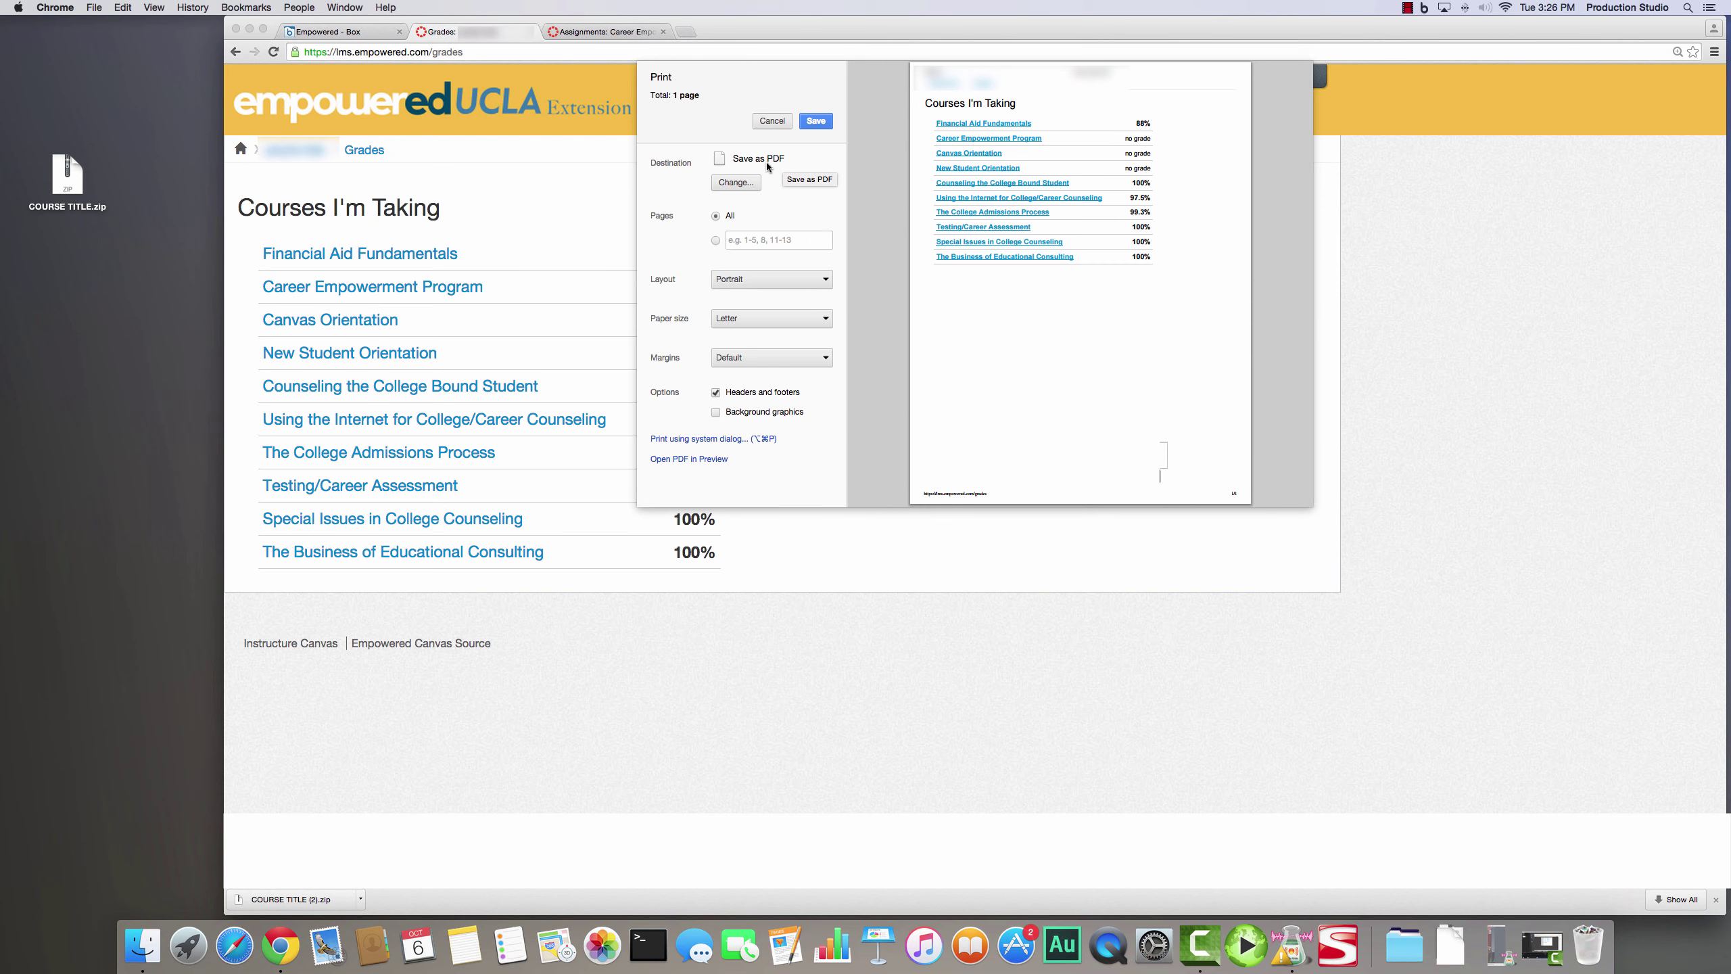
pyautogui.click(736, 182)
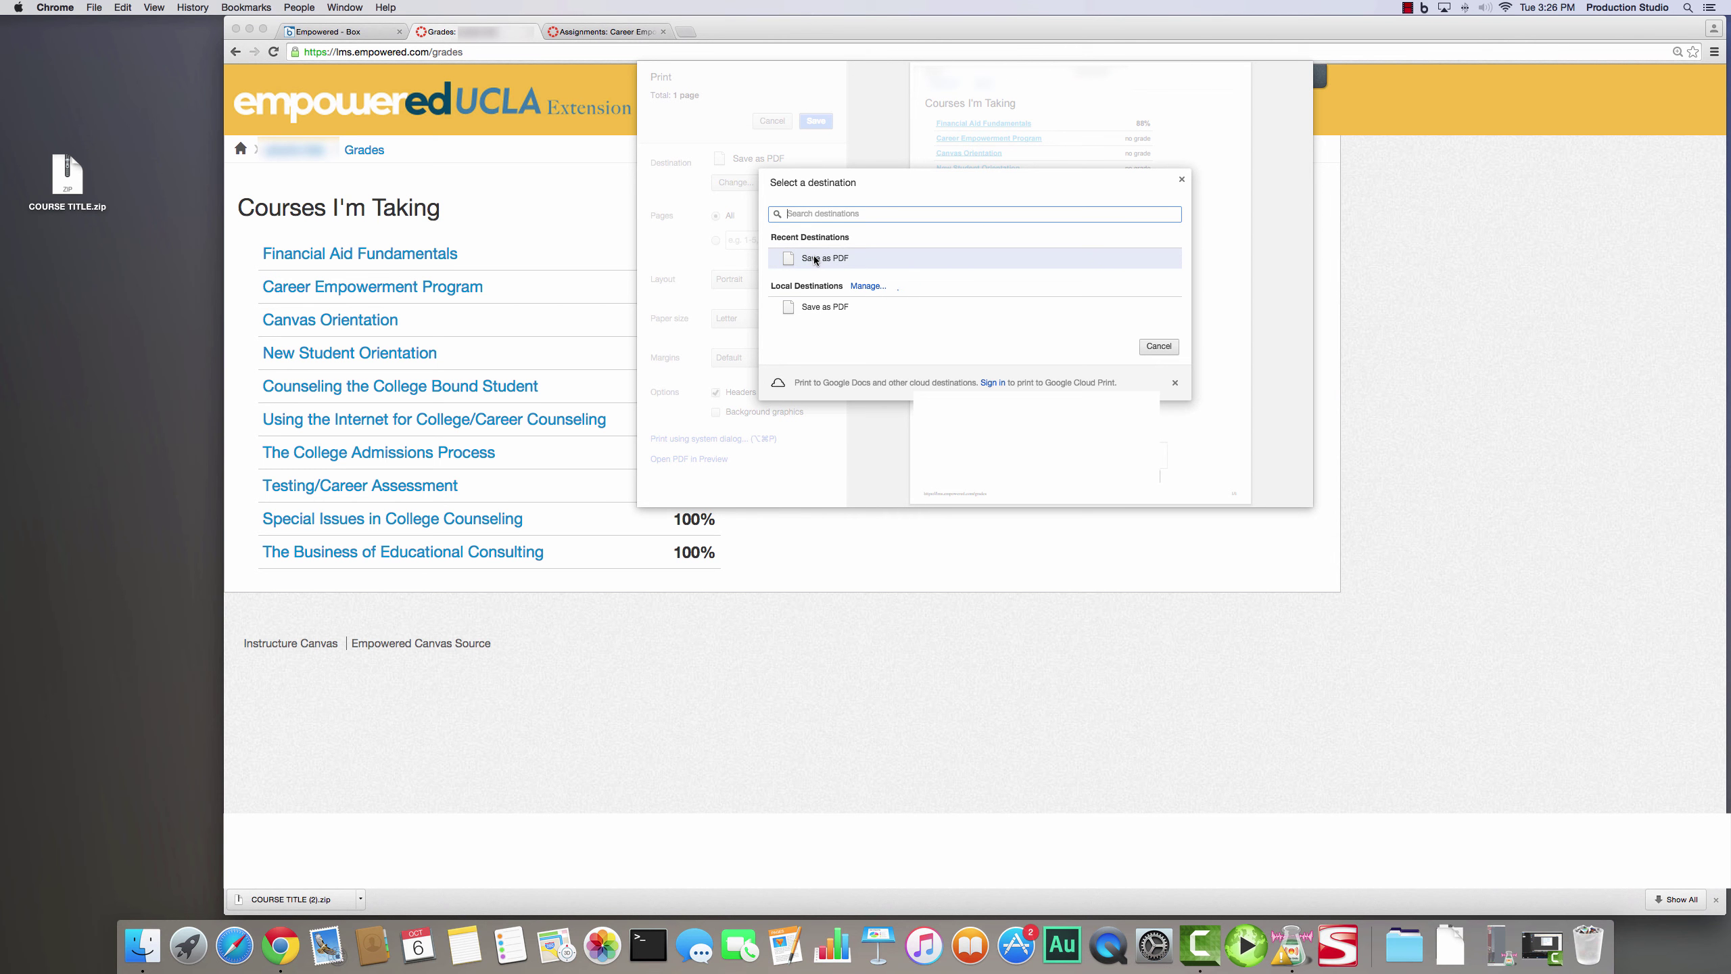
pyautogui.click(809, 256)
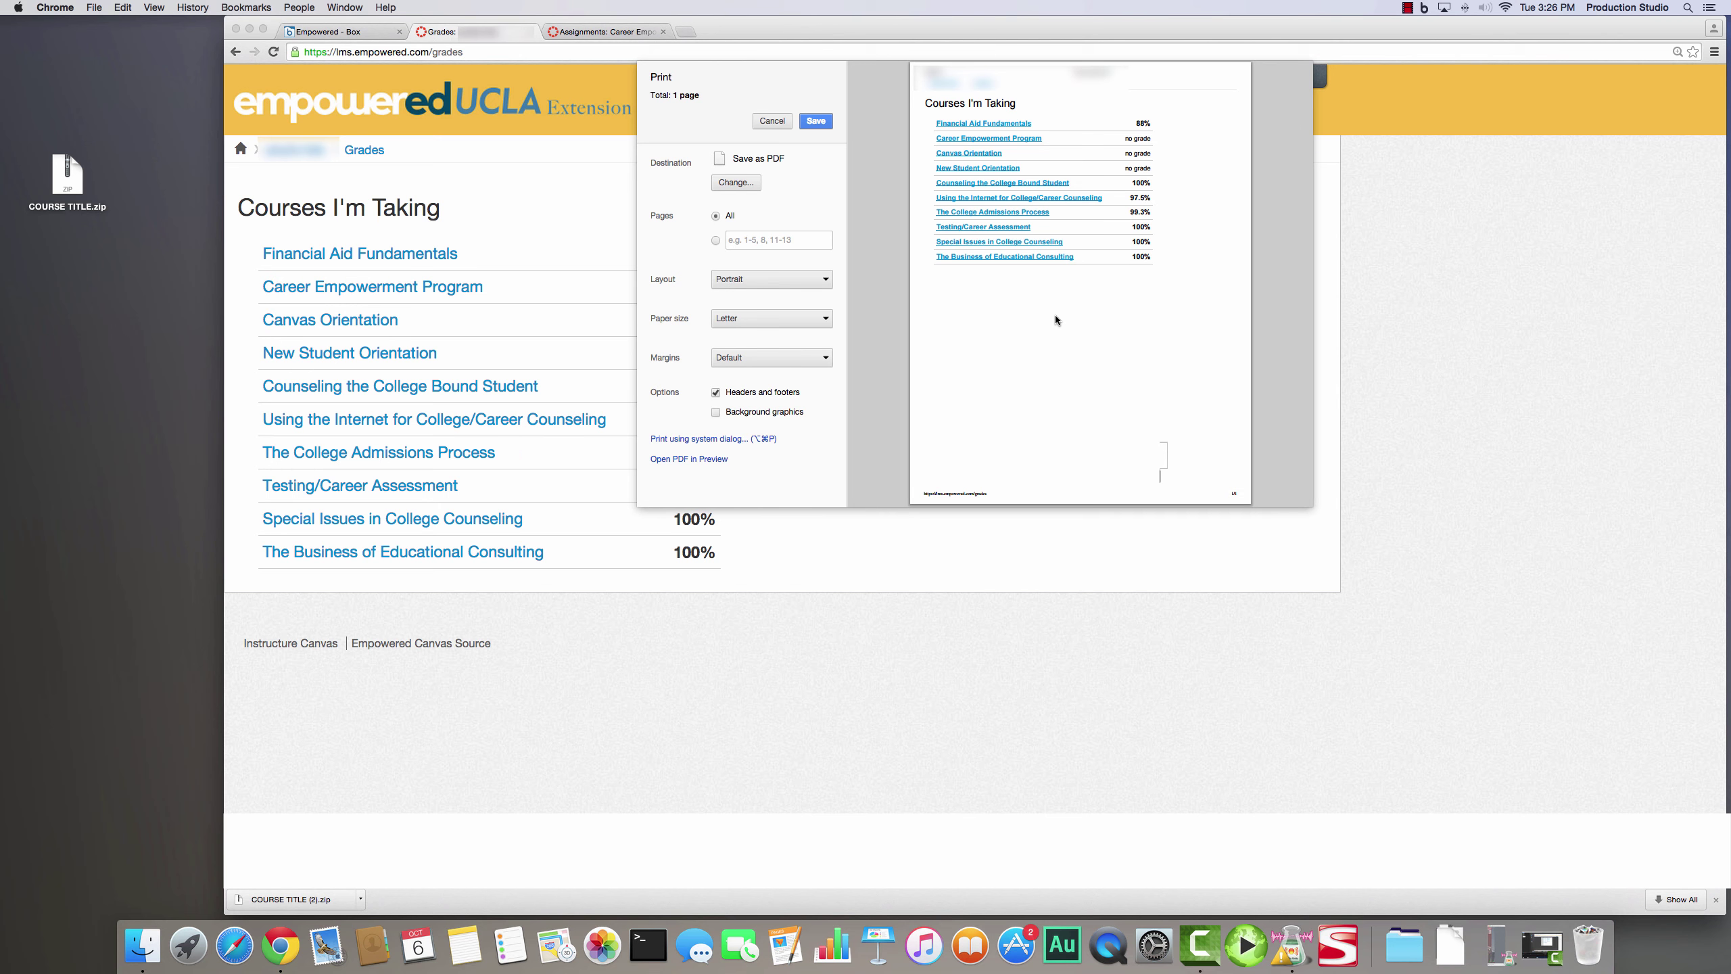
pyautogui.click(772, 122)
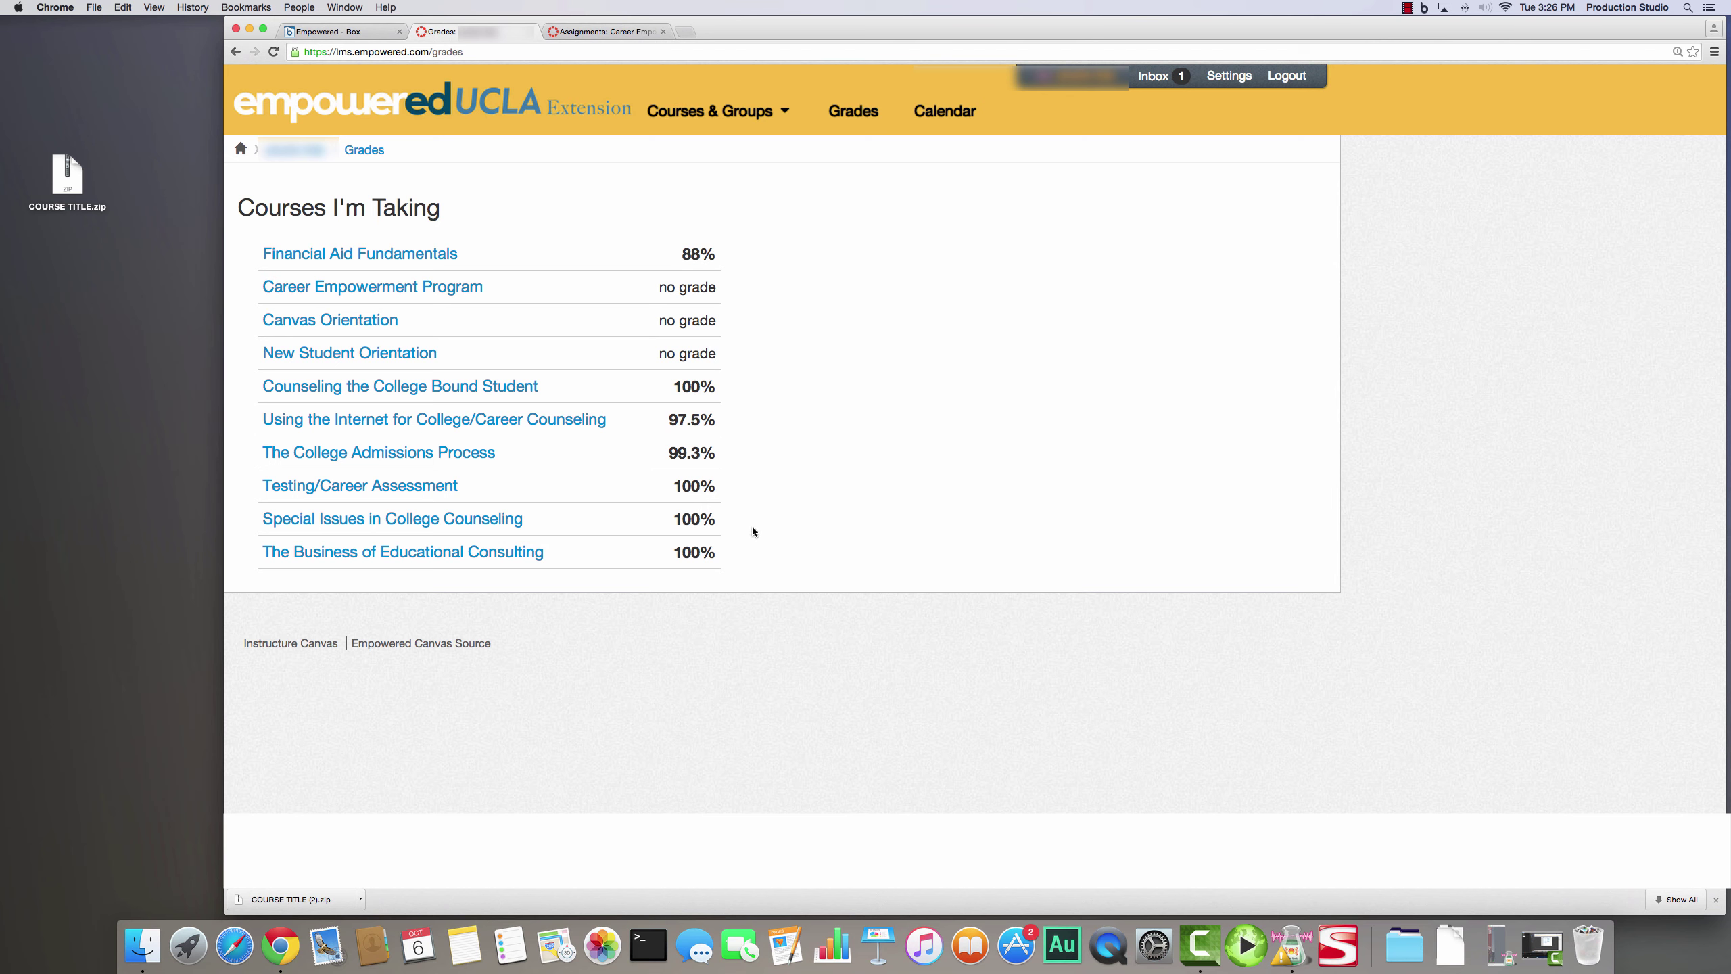
# - Print the Canvas Grades page to a PDF saved on the Desktop
pyautogui.press('super+a')
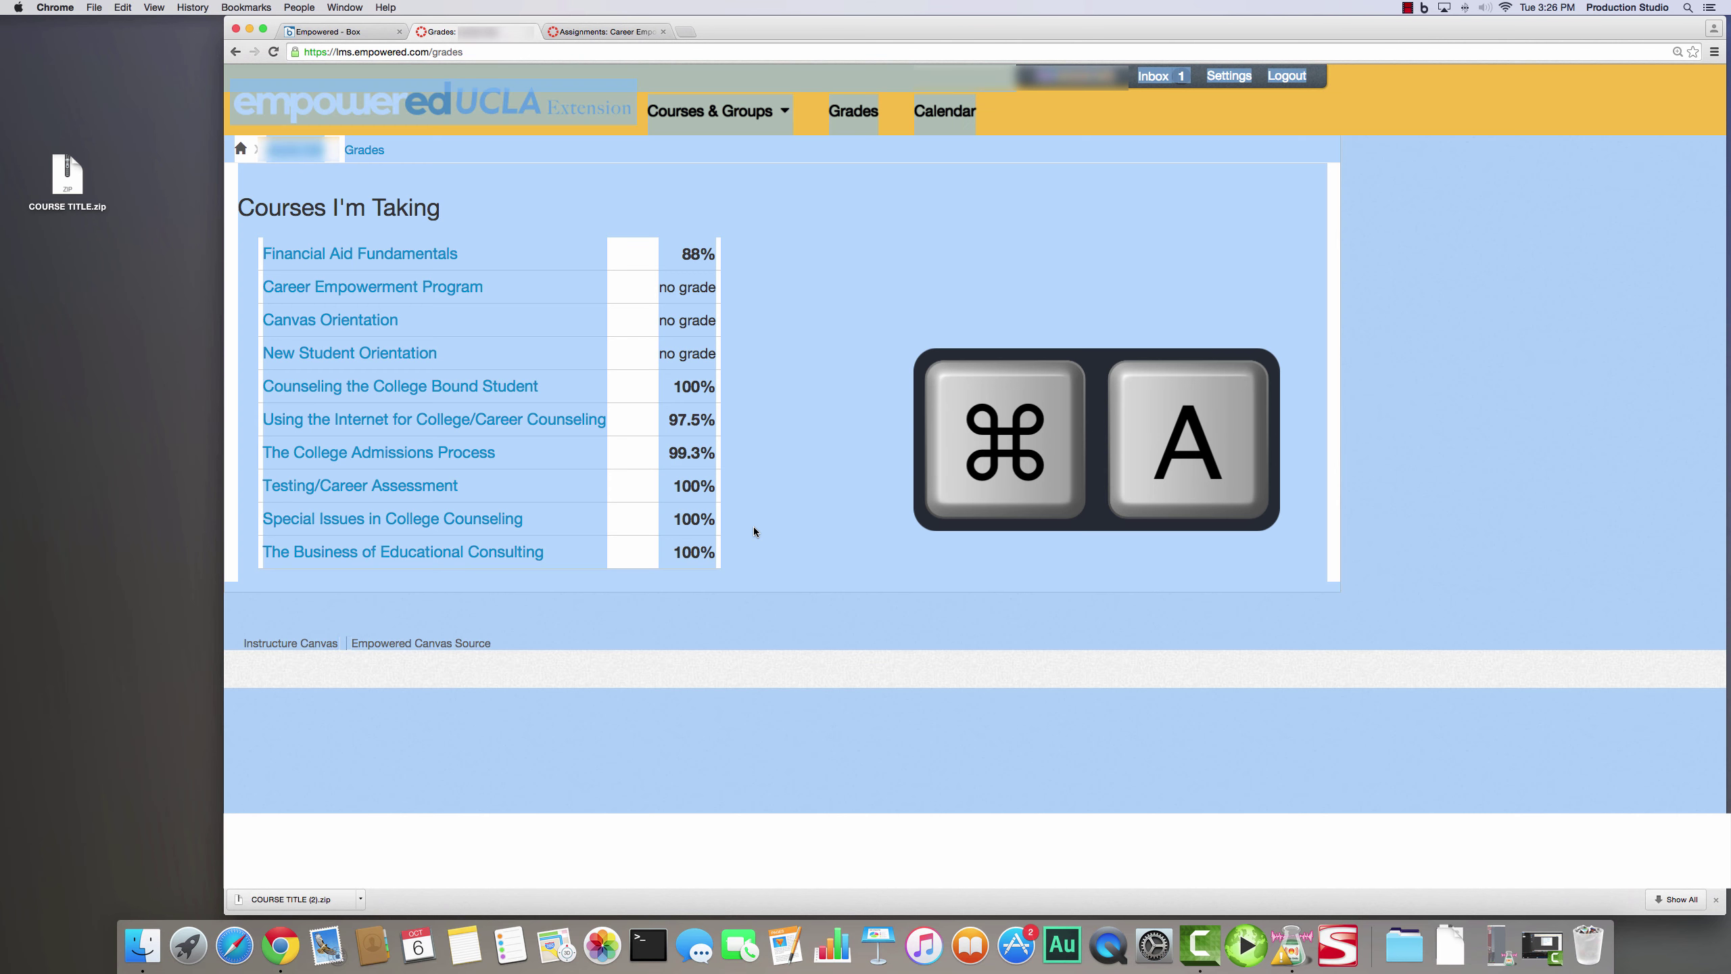
pyautogui.hotkey('ctrl', 'a')
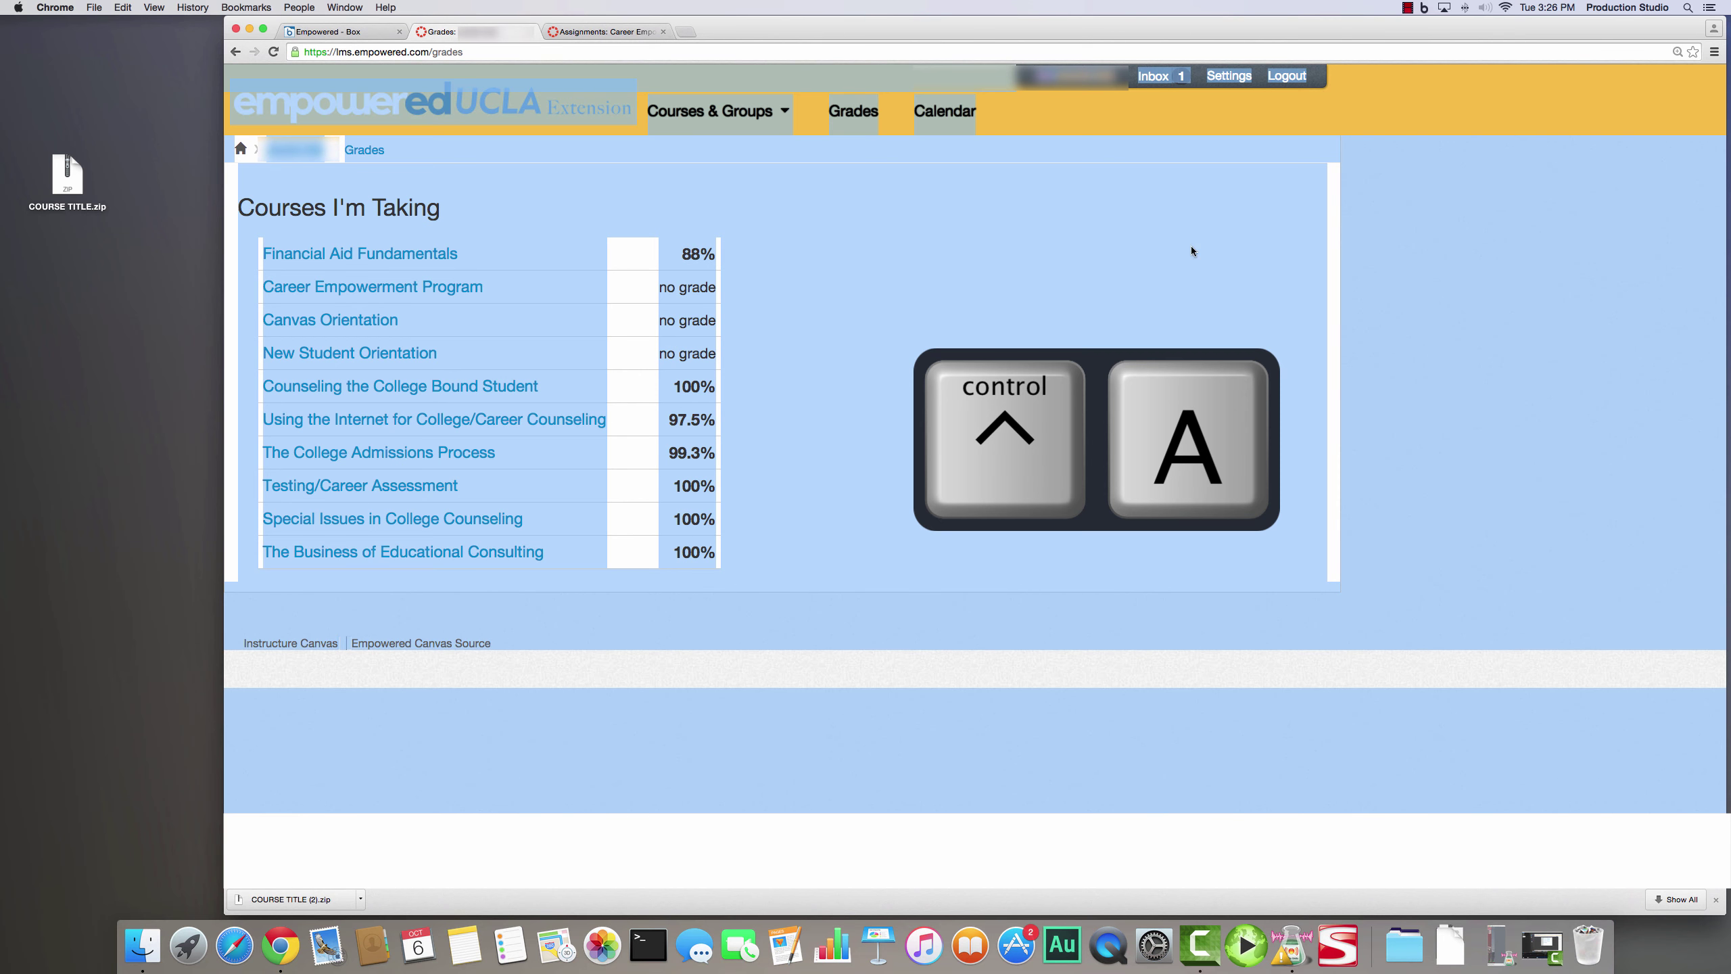
pyautogui.click(1715, 52)
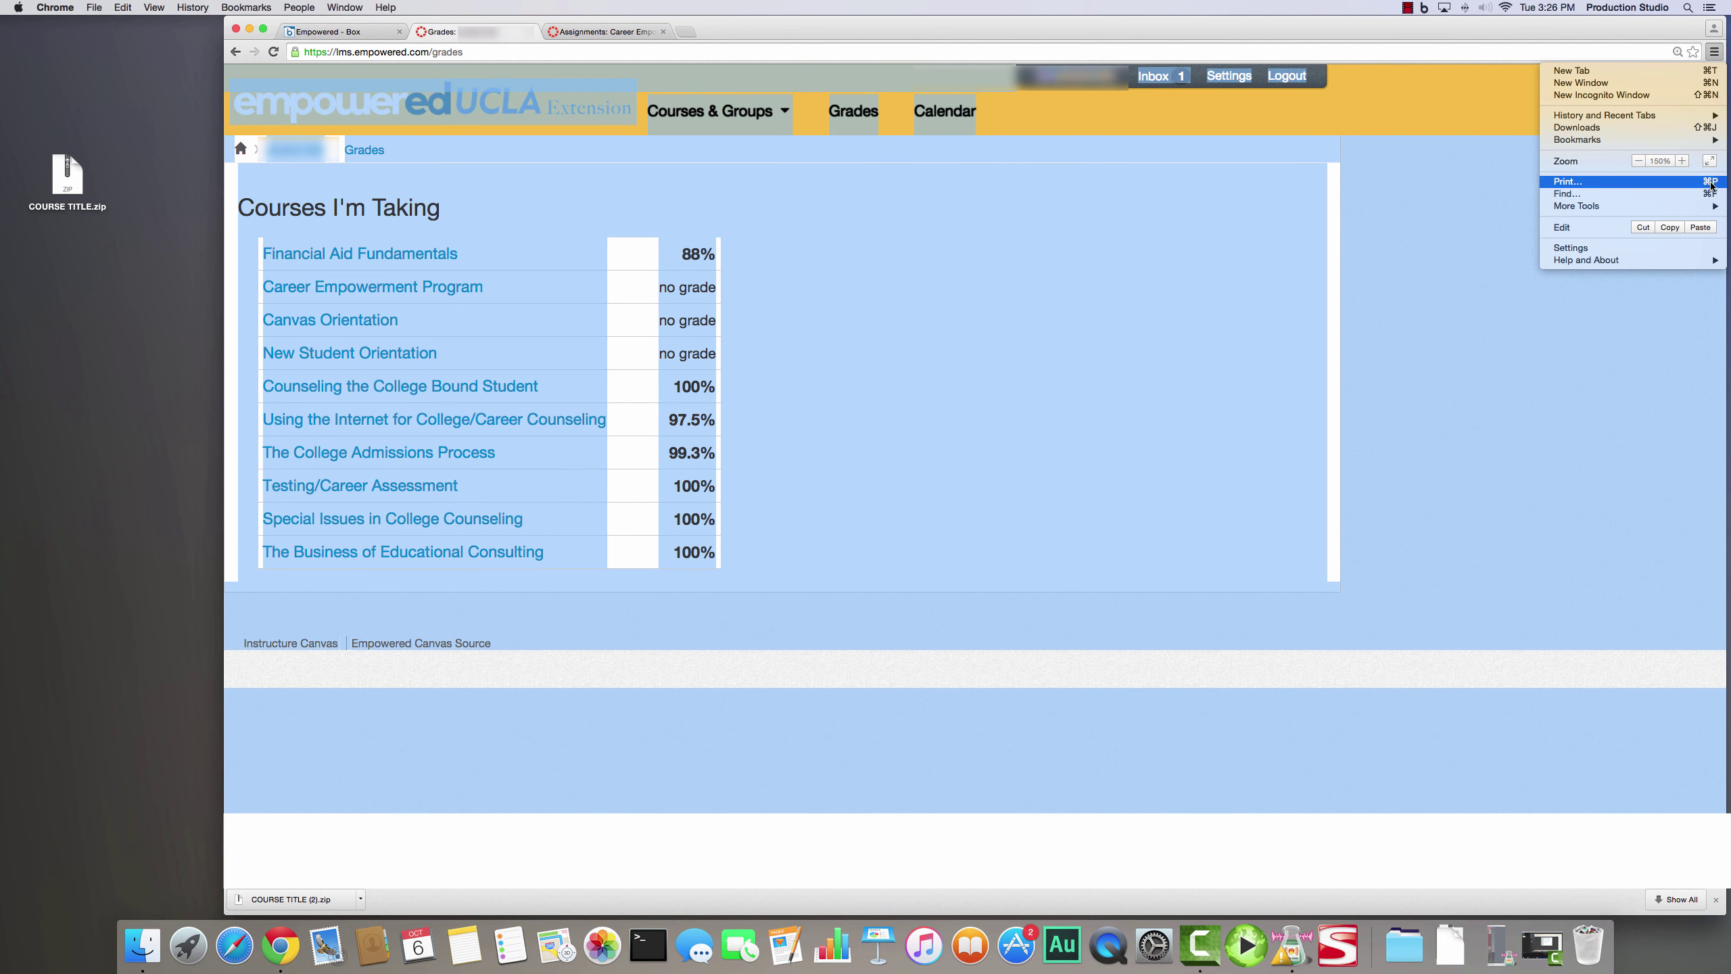
pyautogui.click(1711, 182)
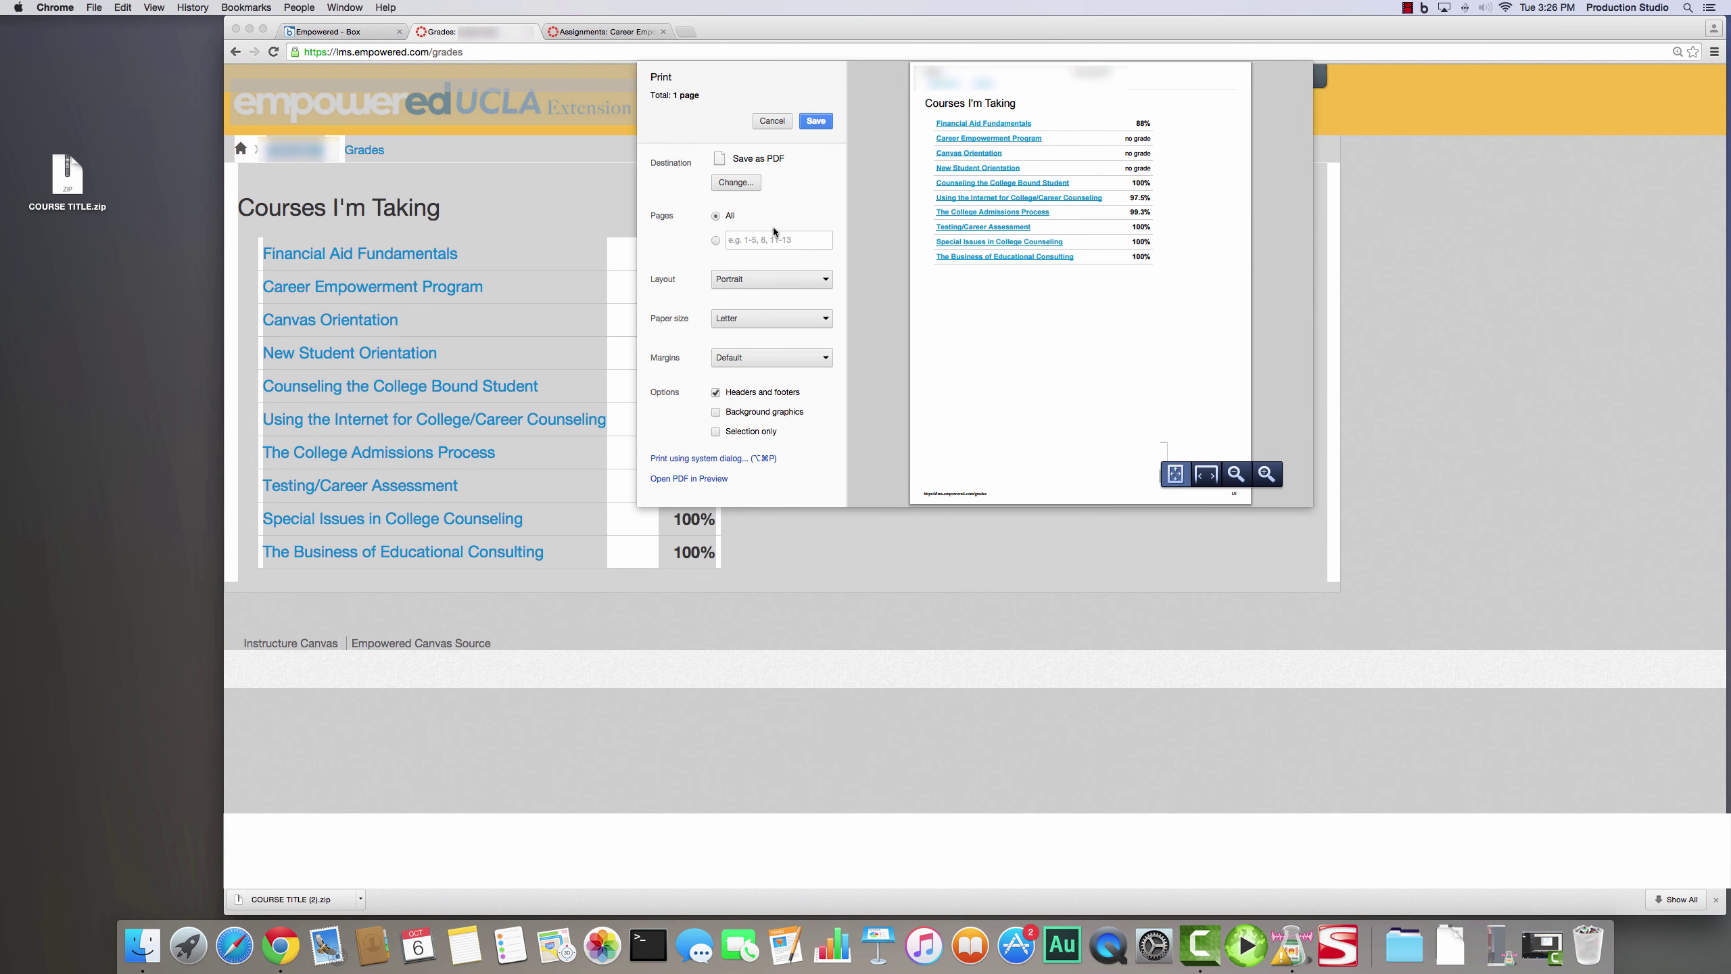
pyautogui.click(815, 121)
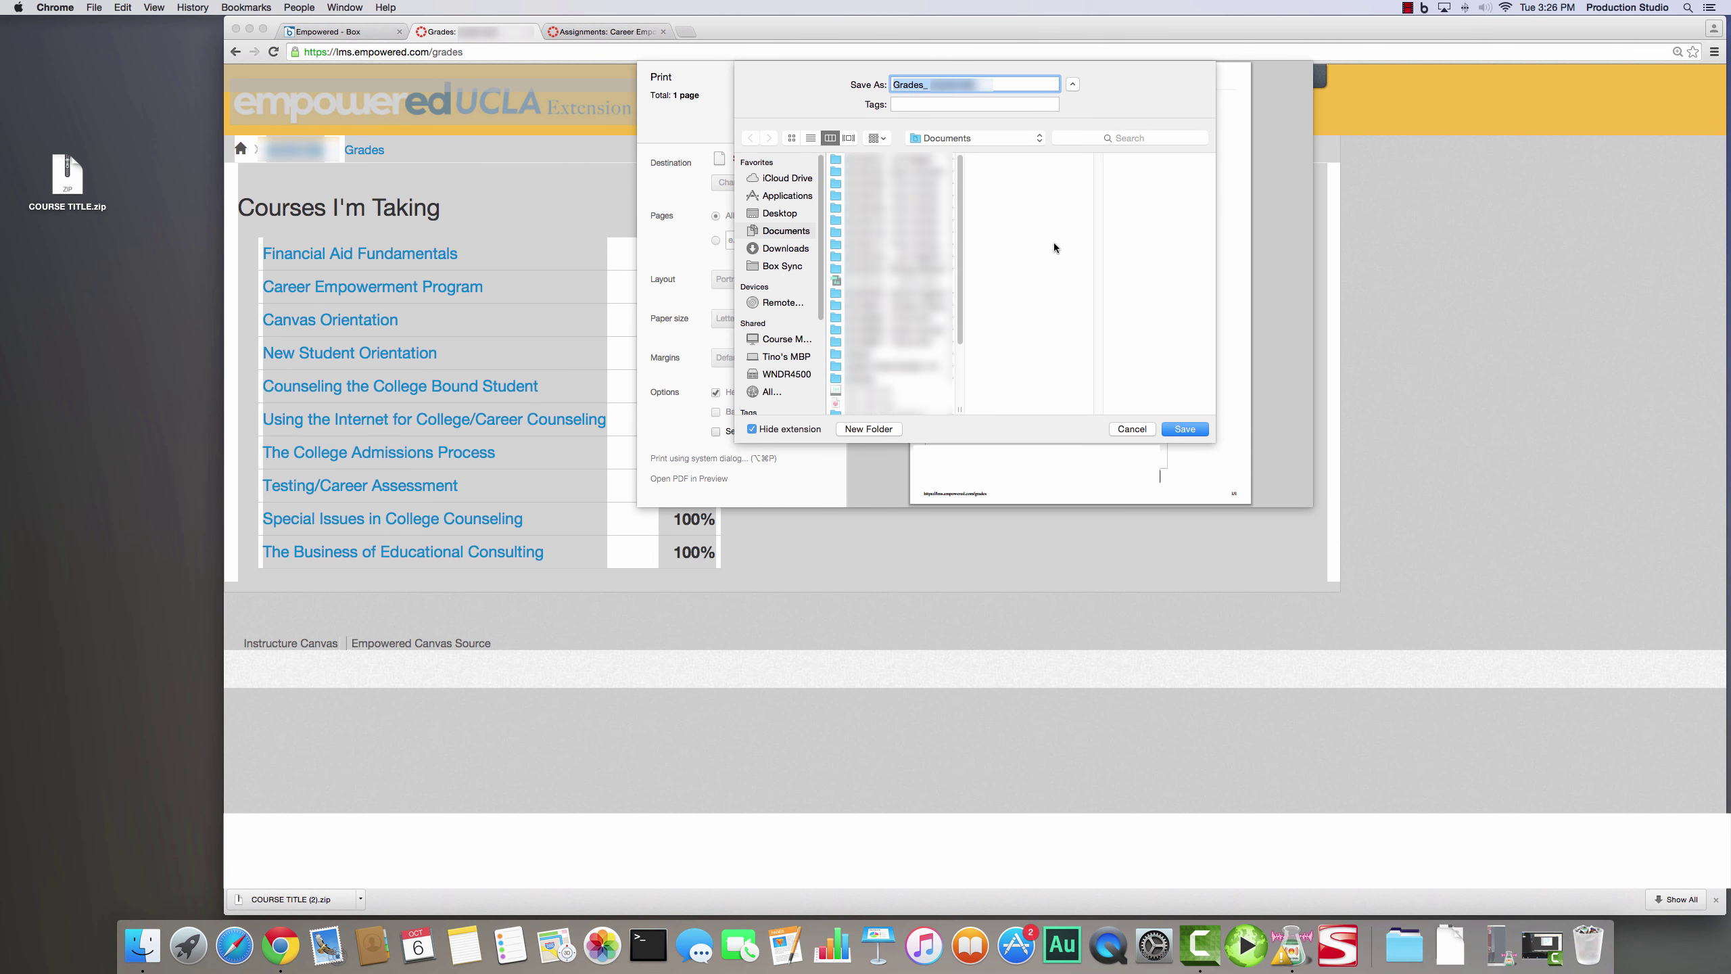
pyautogui.click(784, 214)
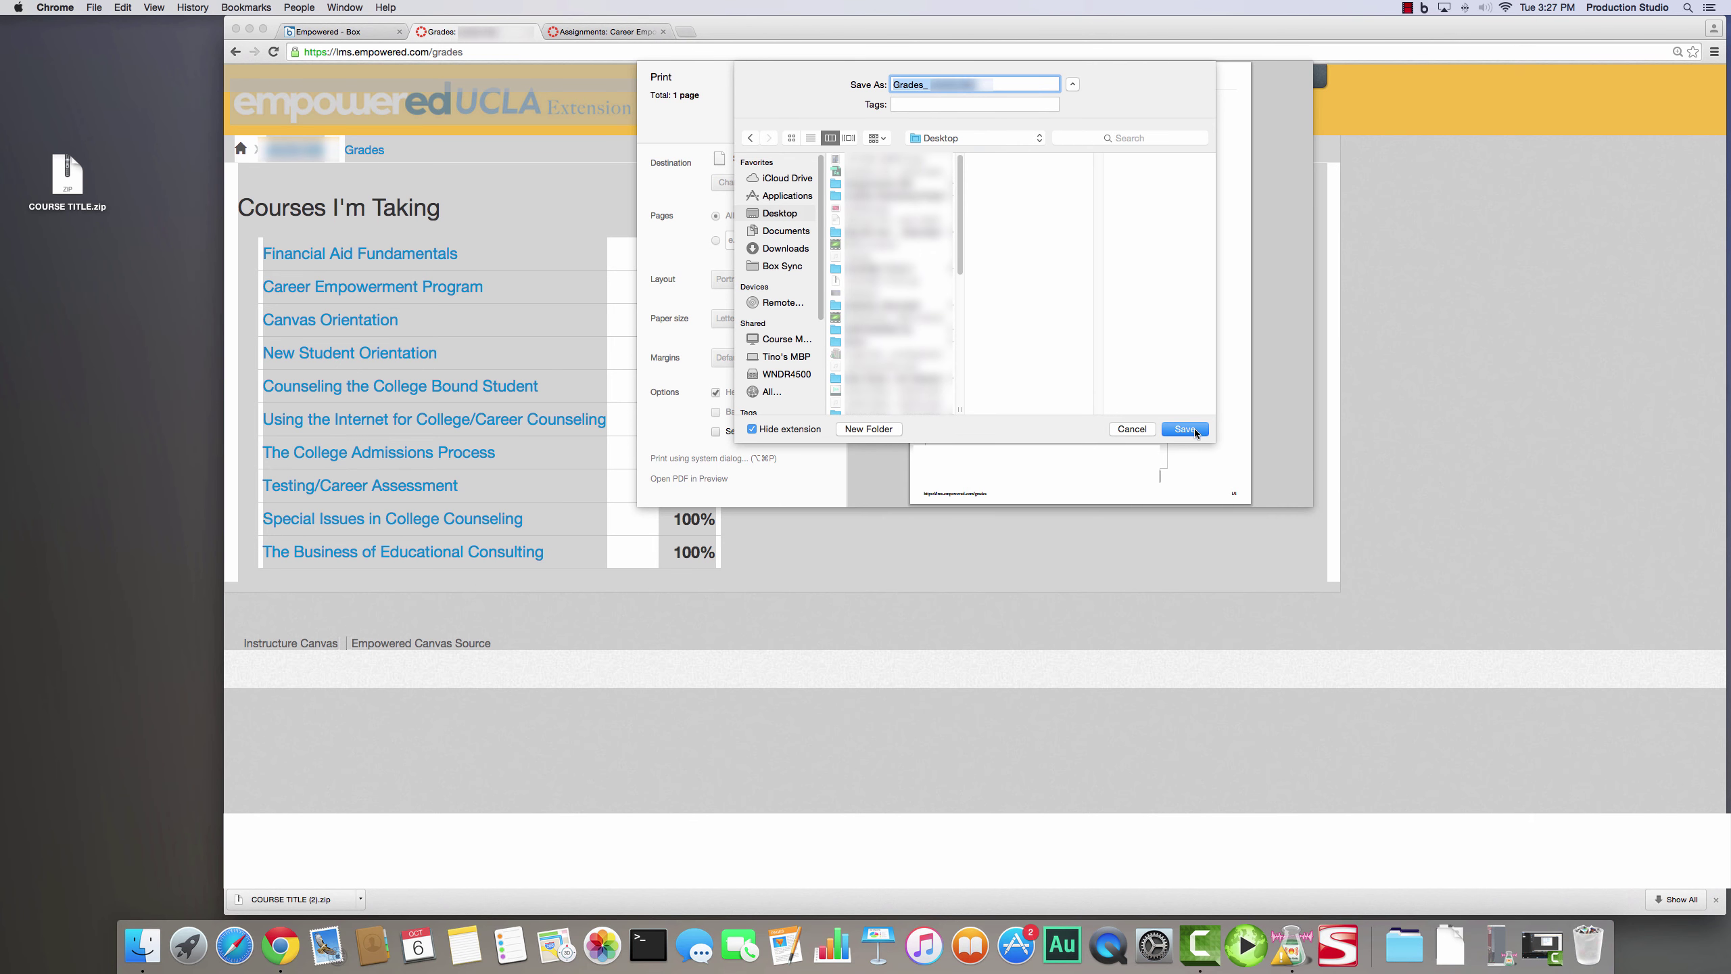
pyautogui.click(1148, 427)
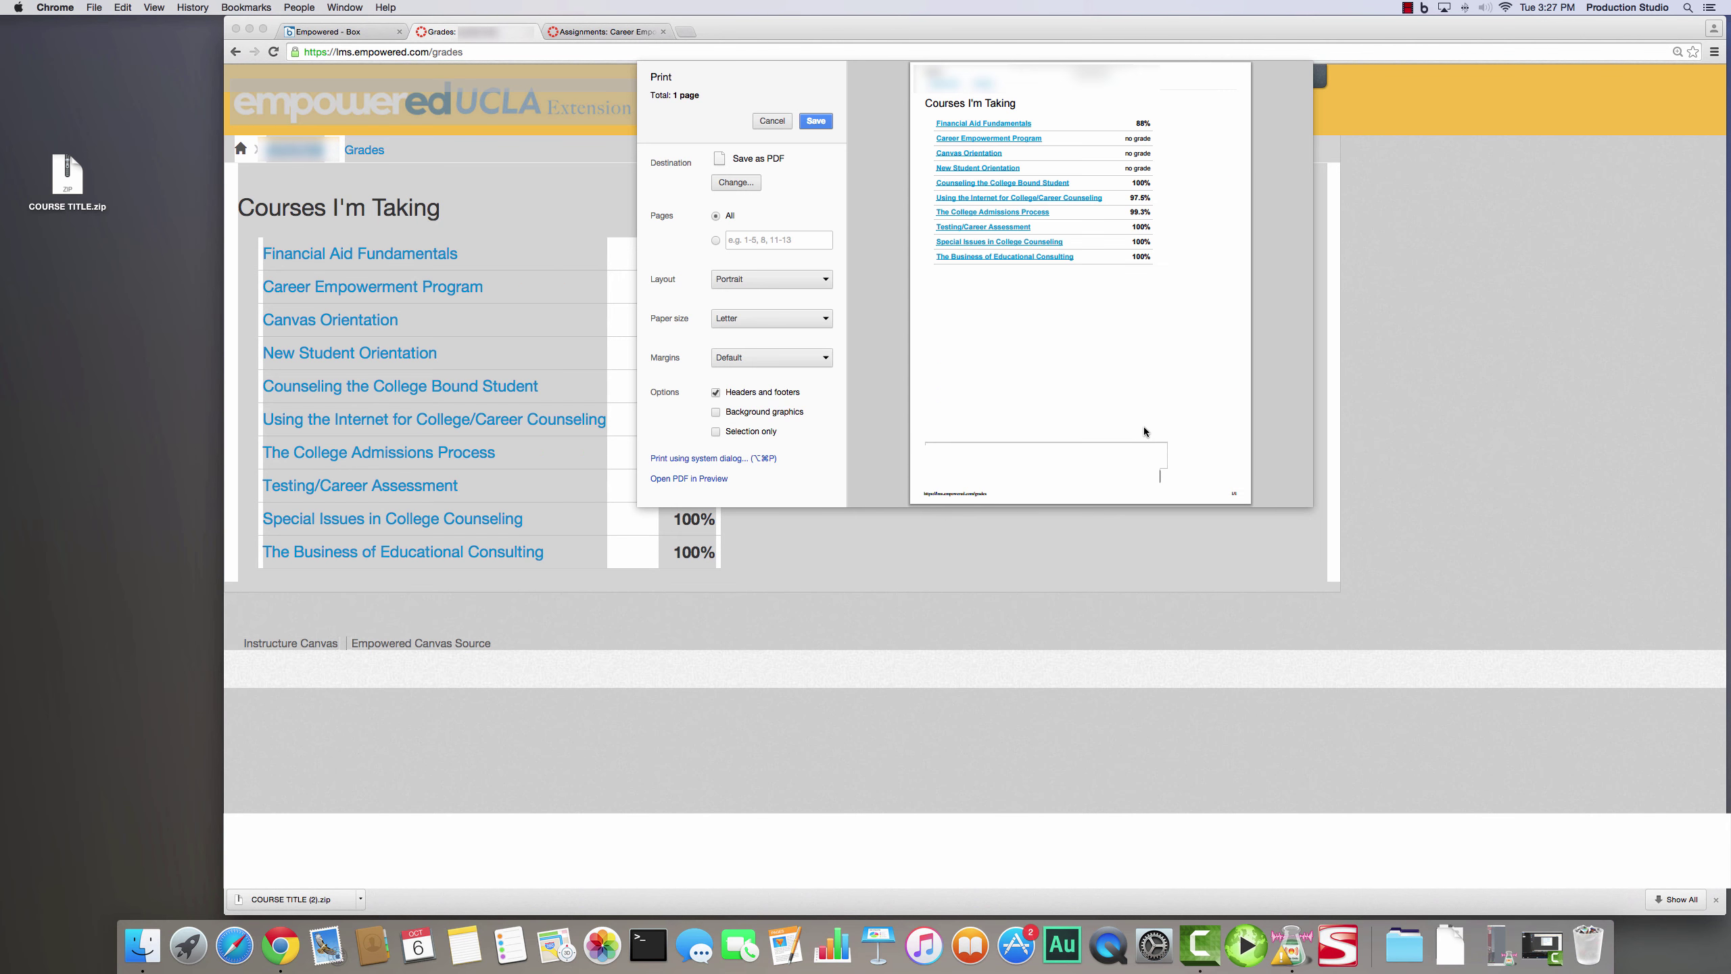
pyautogui.click(772, 121)
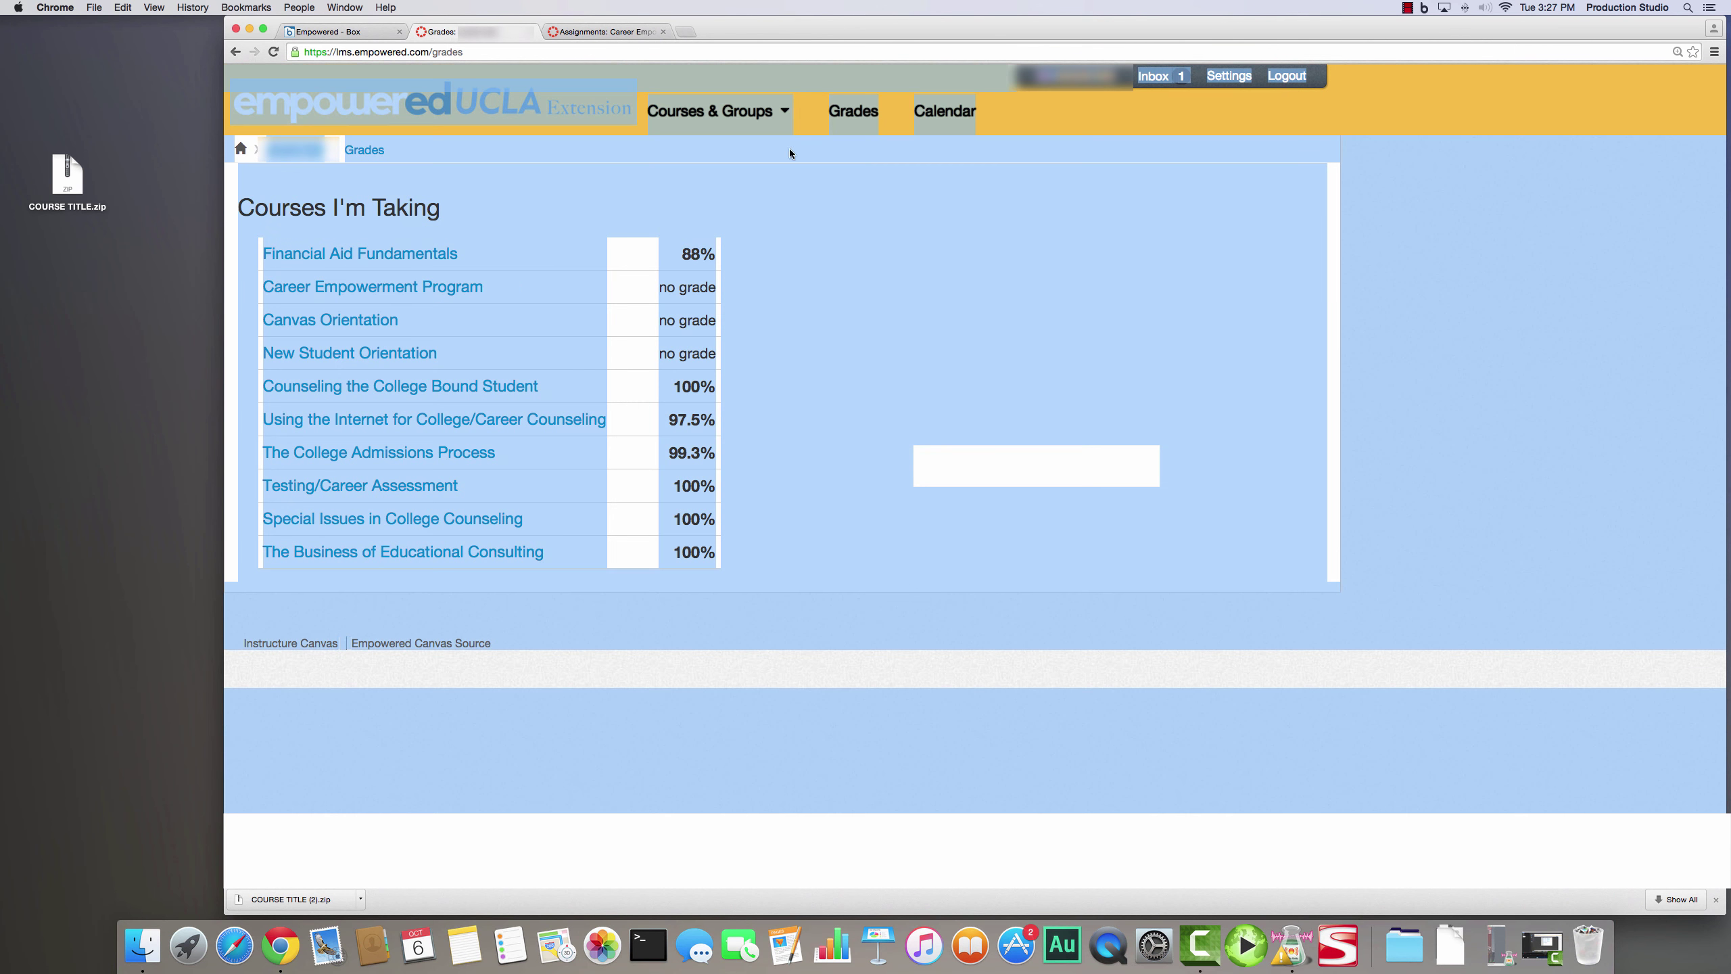
pyautogui.click(951, 274)
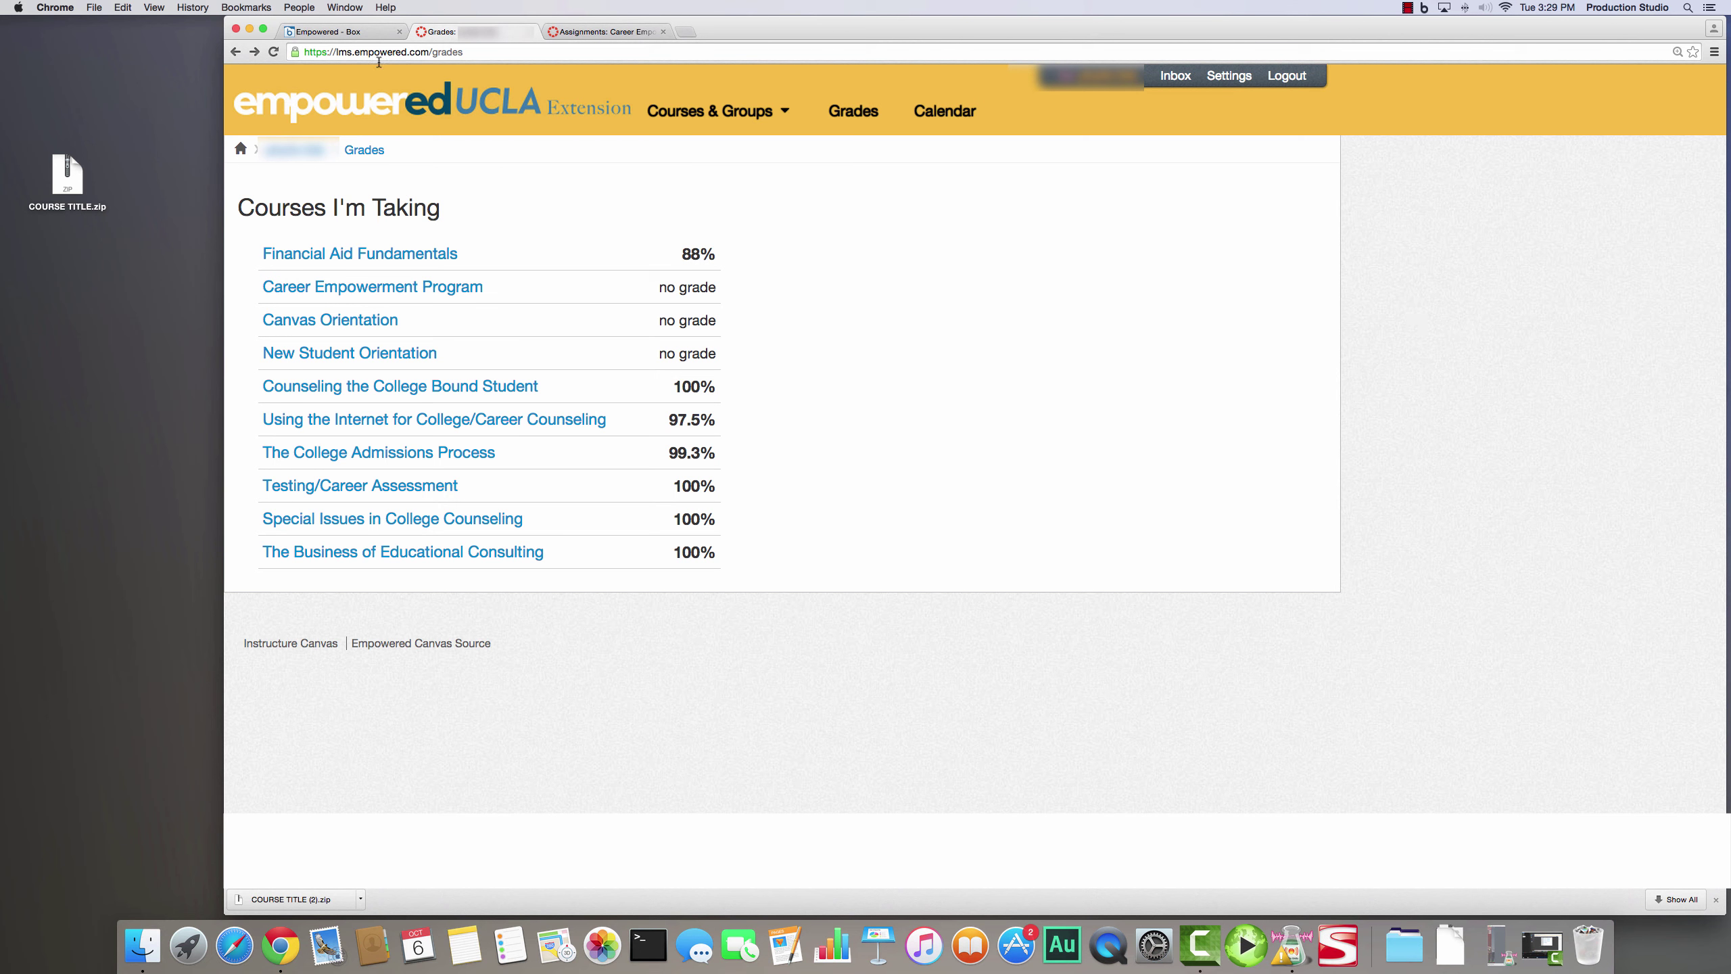
# - Return to the Empowered Box folder and open the COURSE TITLE.zip file page
pyautogui.click(328, 31)
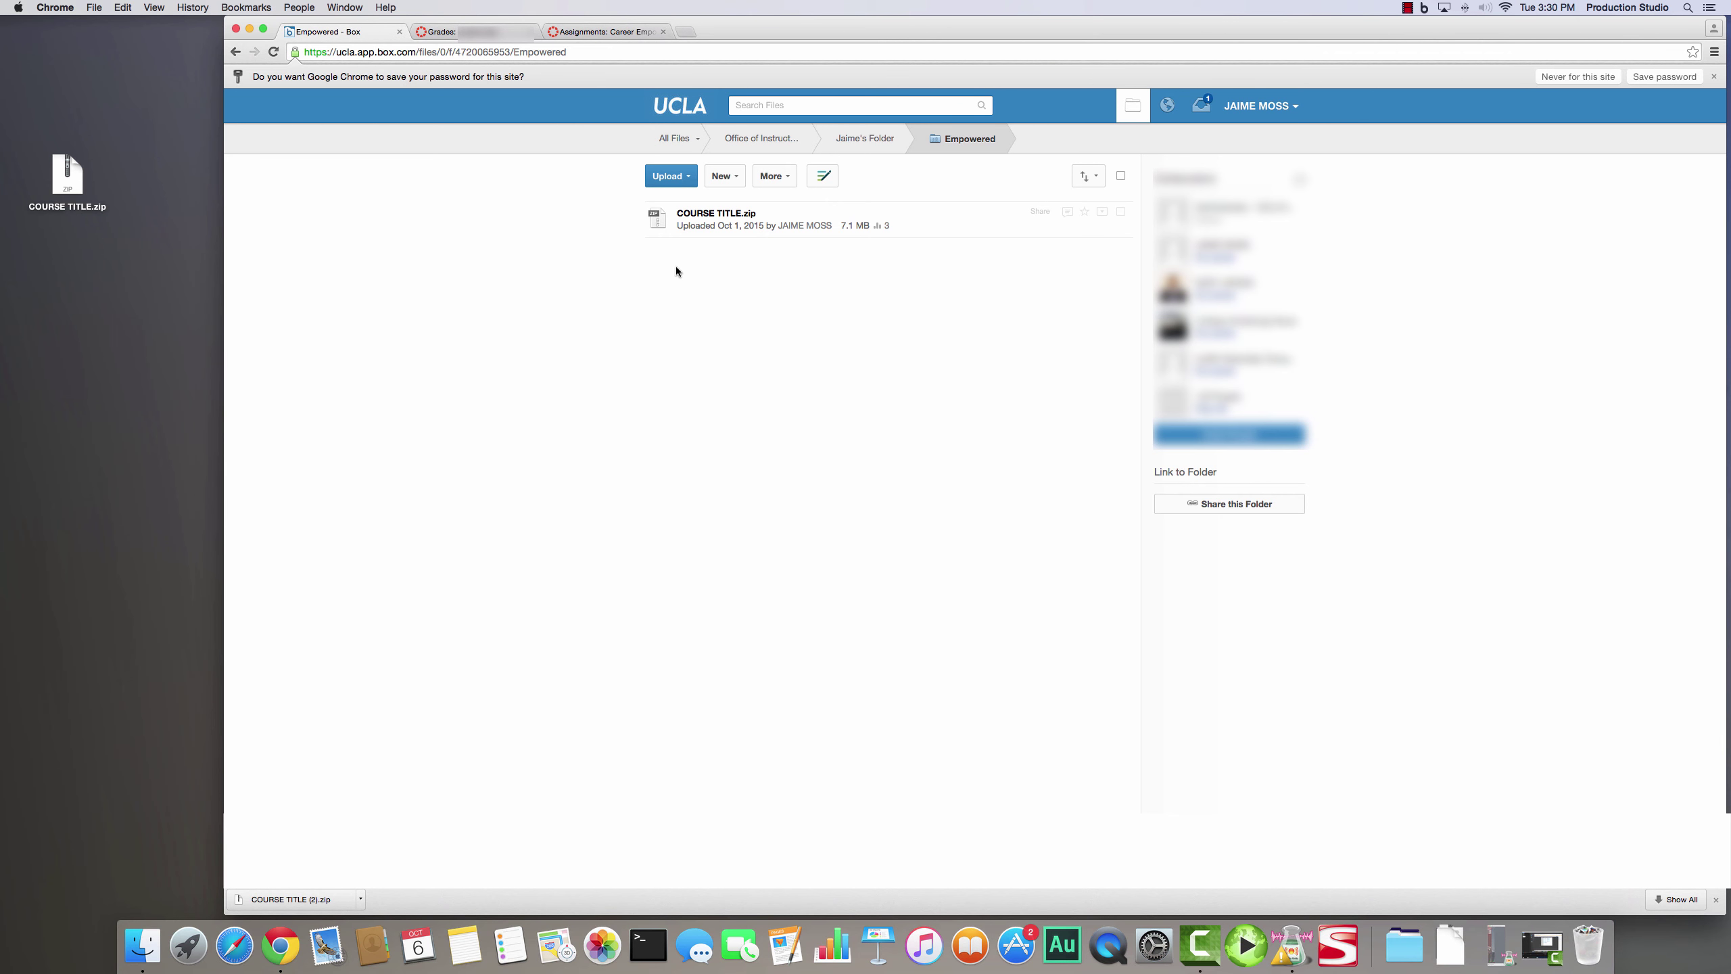
pyautogui.click(727, 215)
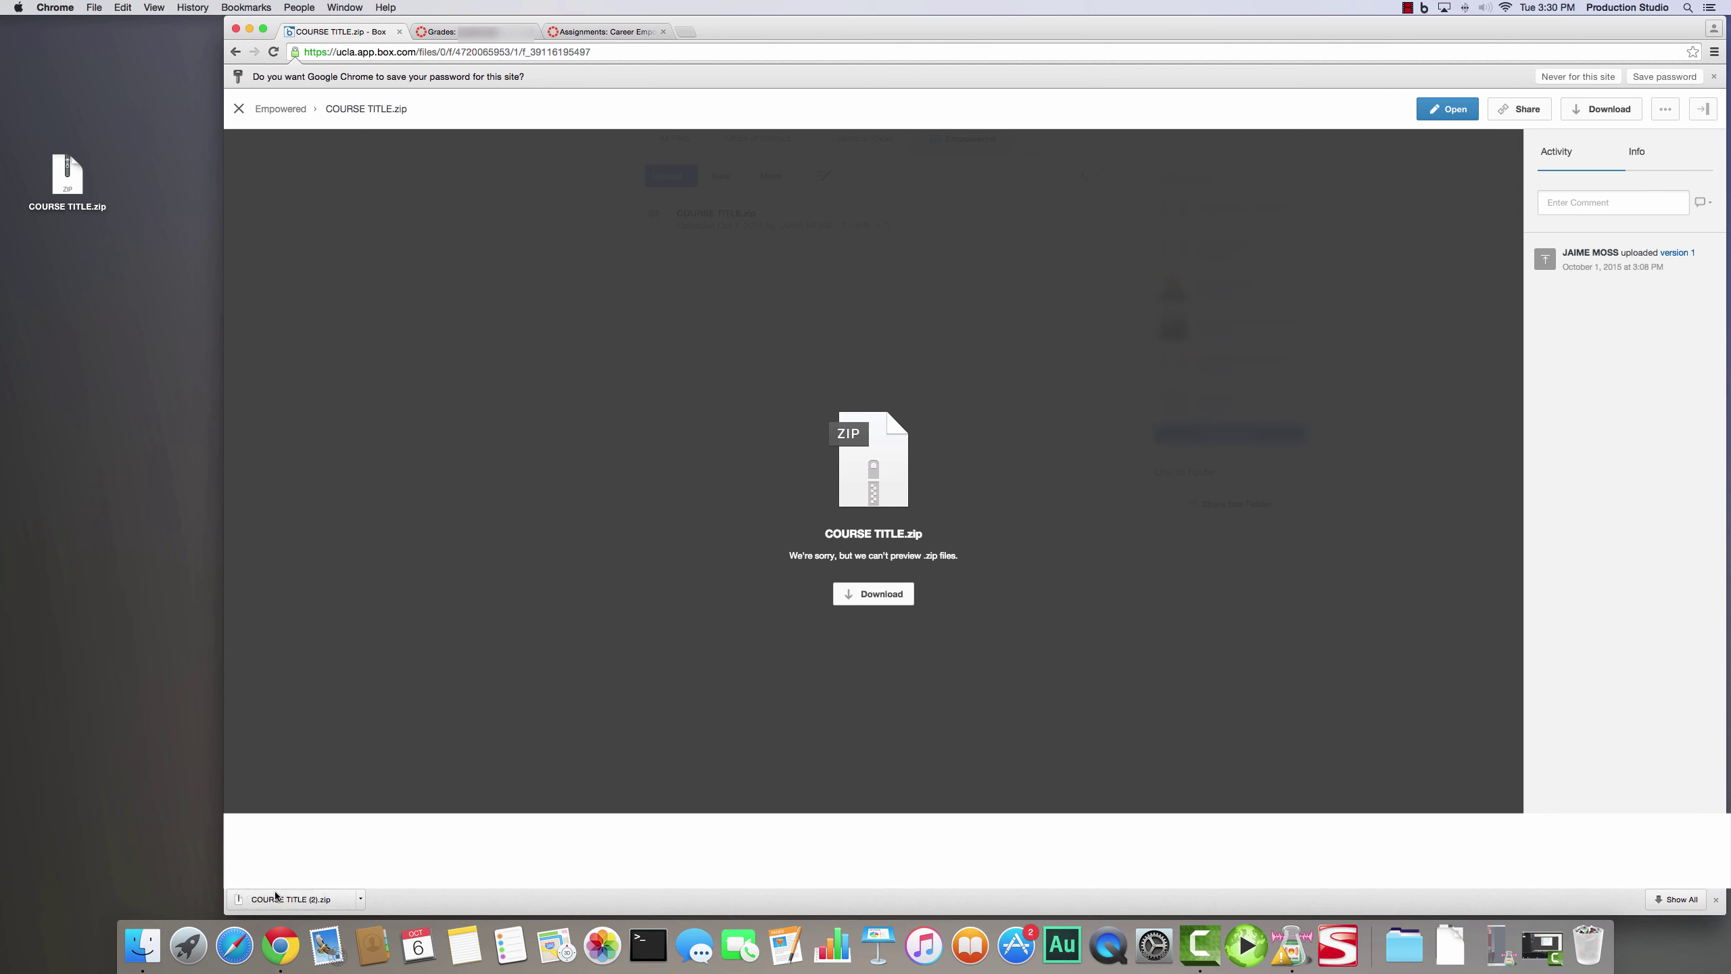
pyautogui.moveTo(280, 904); pyautogui.dragTo(326, 898)
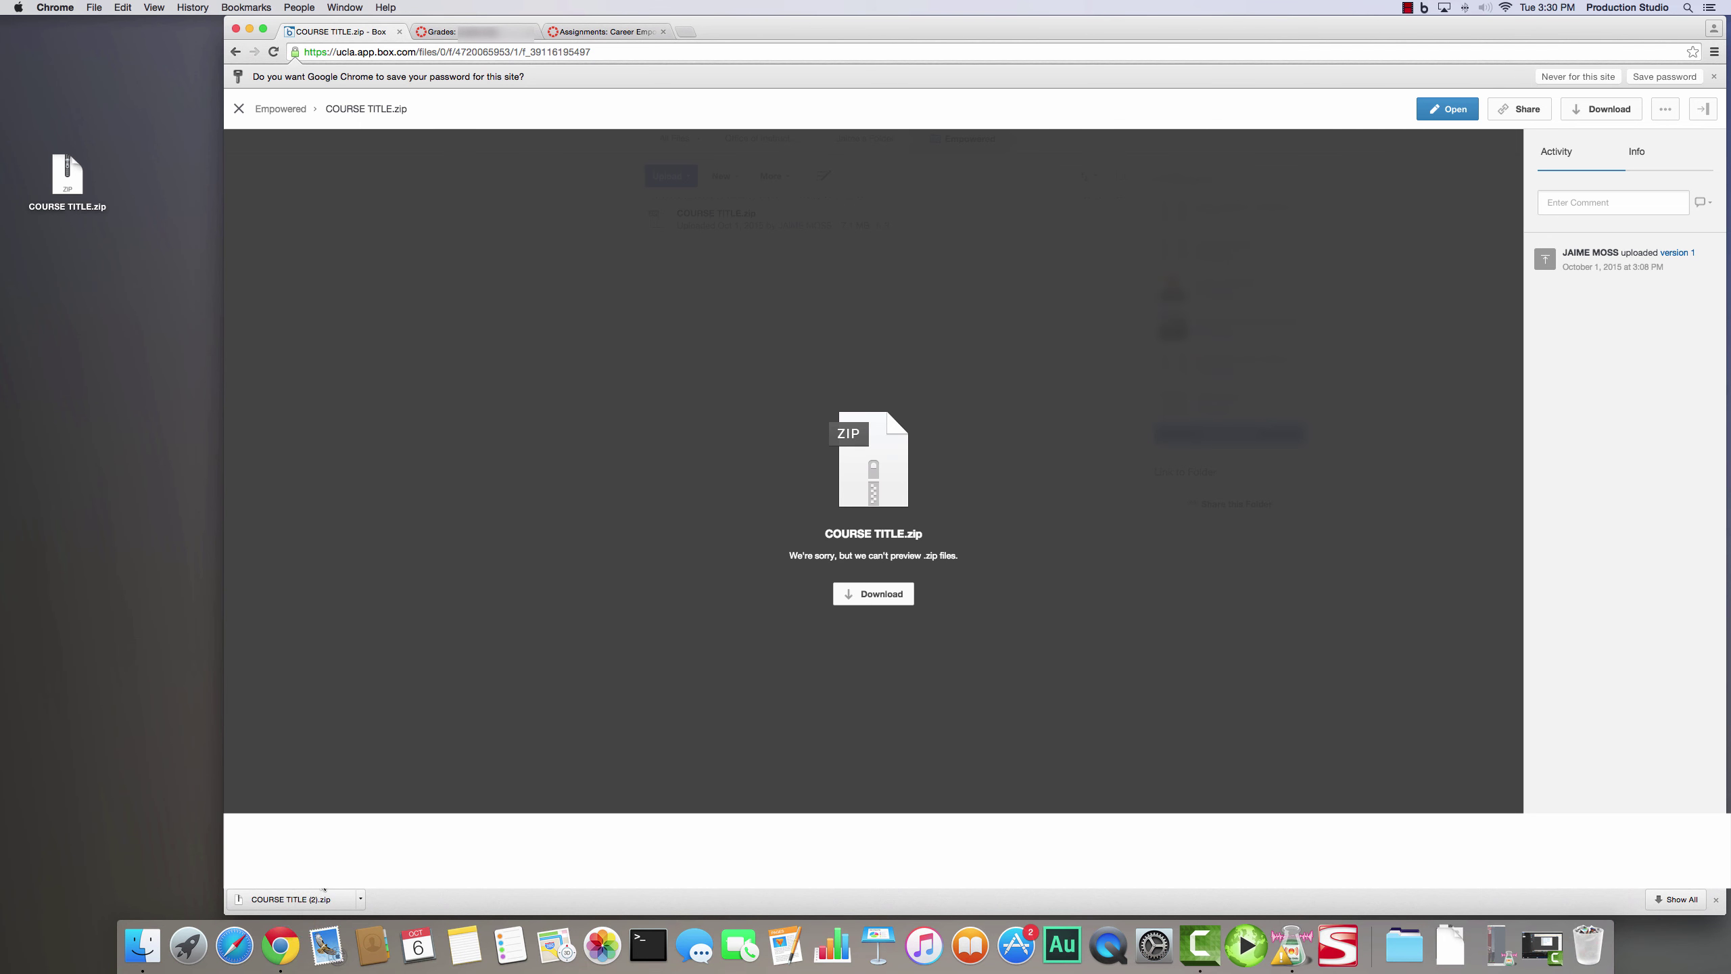
# - Unzip COURSE TITLE.zip on the desktop and drag the extracted folder clear of the archive
pyautogui.doubleClick(79, 176)
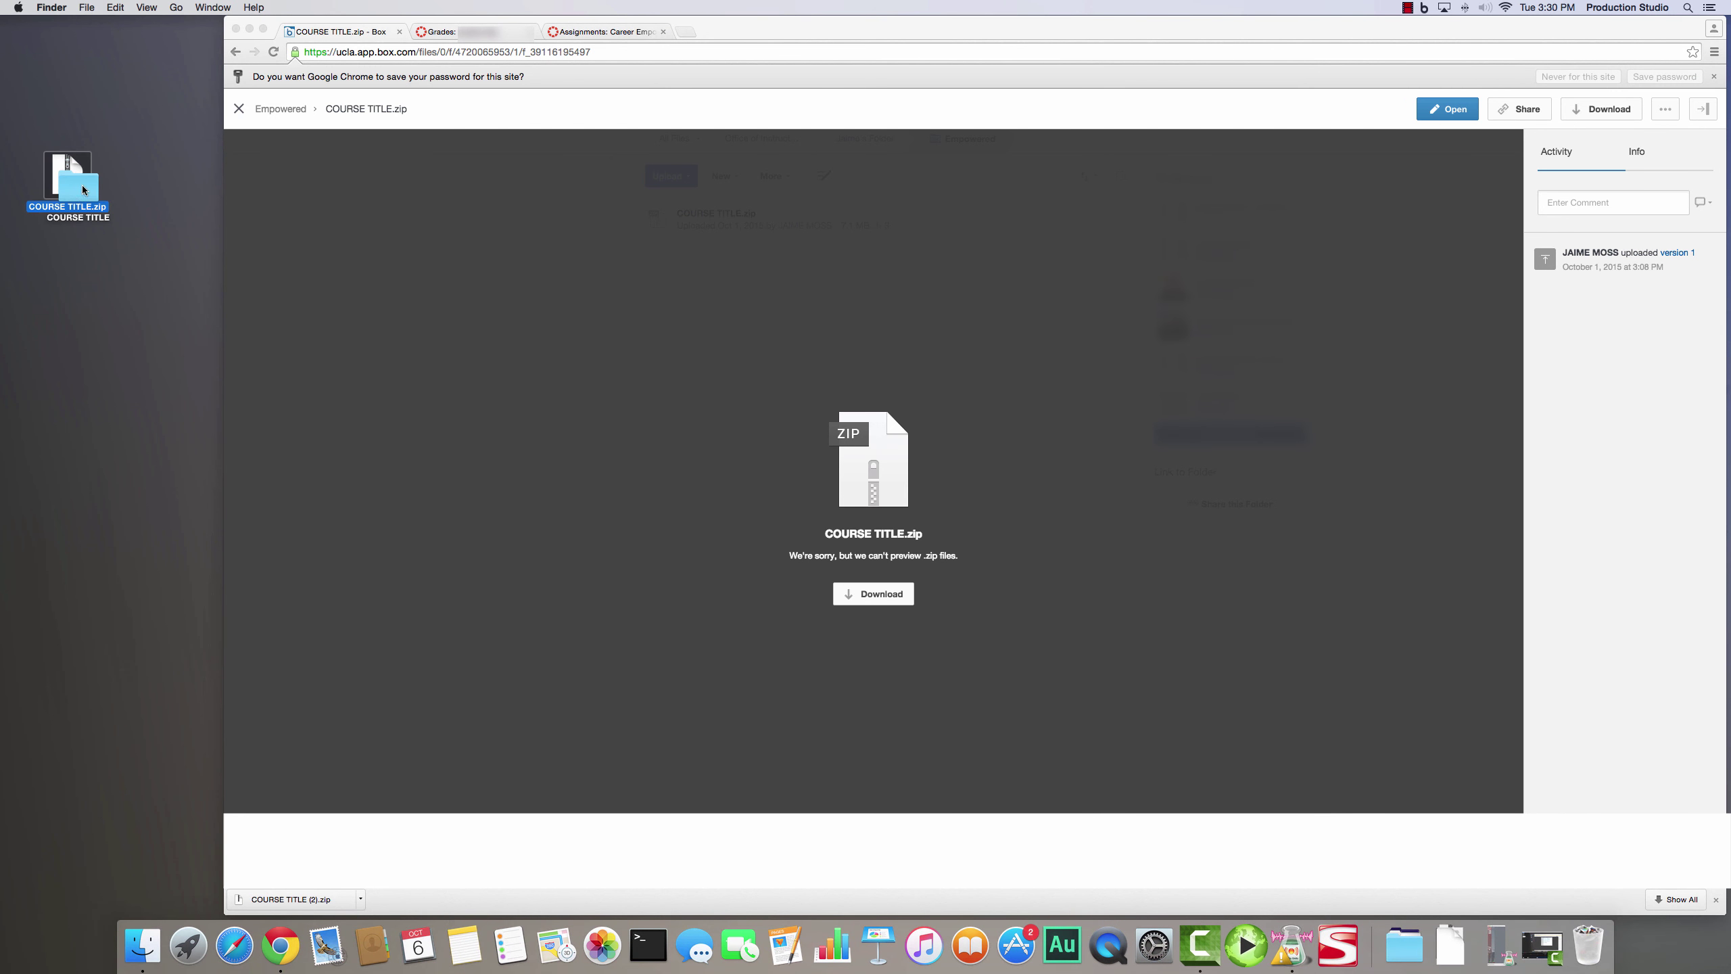
pyautogui.moveTo(82, 189); pyautogui.dragTo(133, 393)
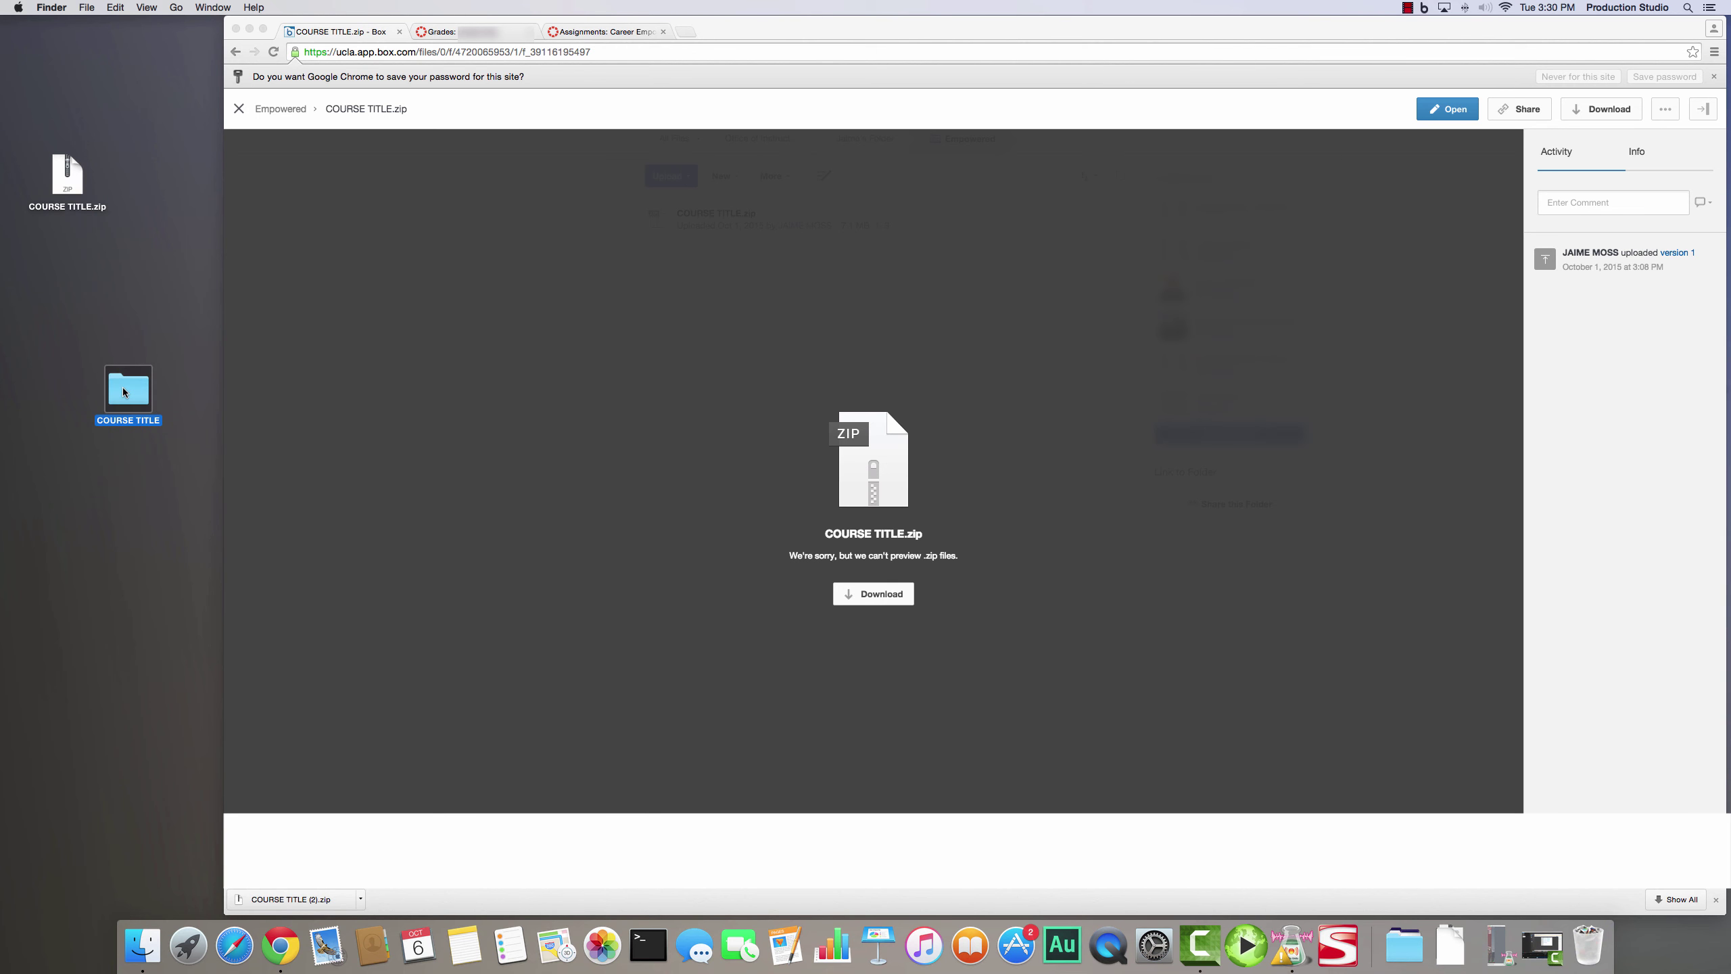
pyautogui.click(125, 453)
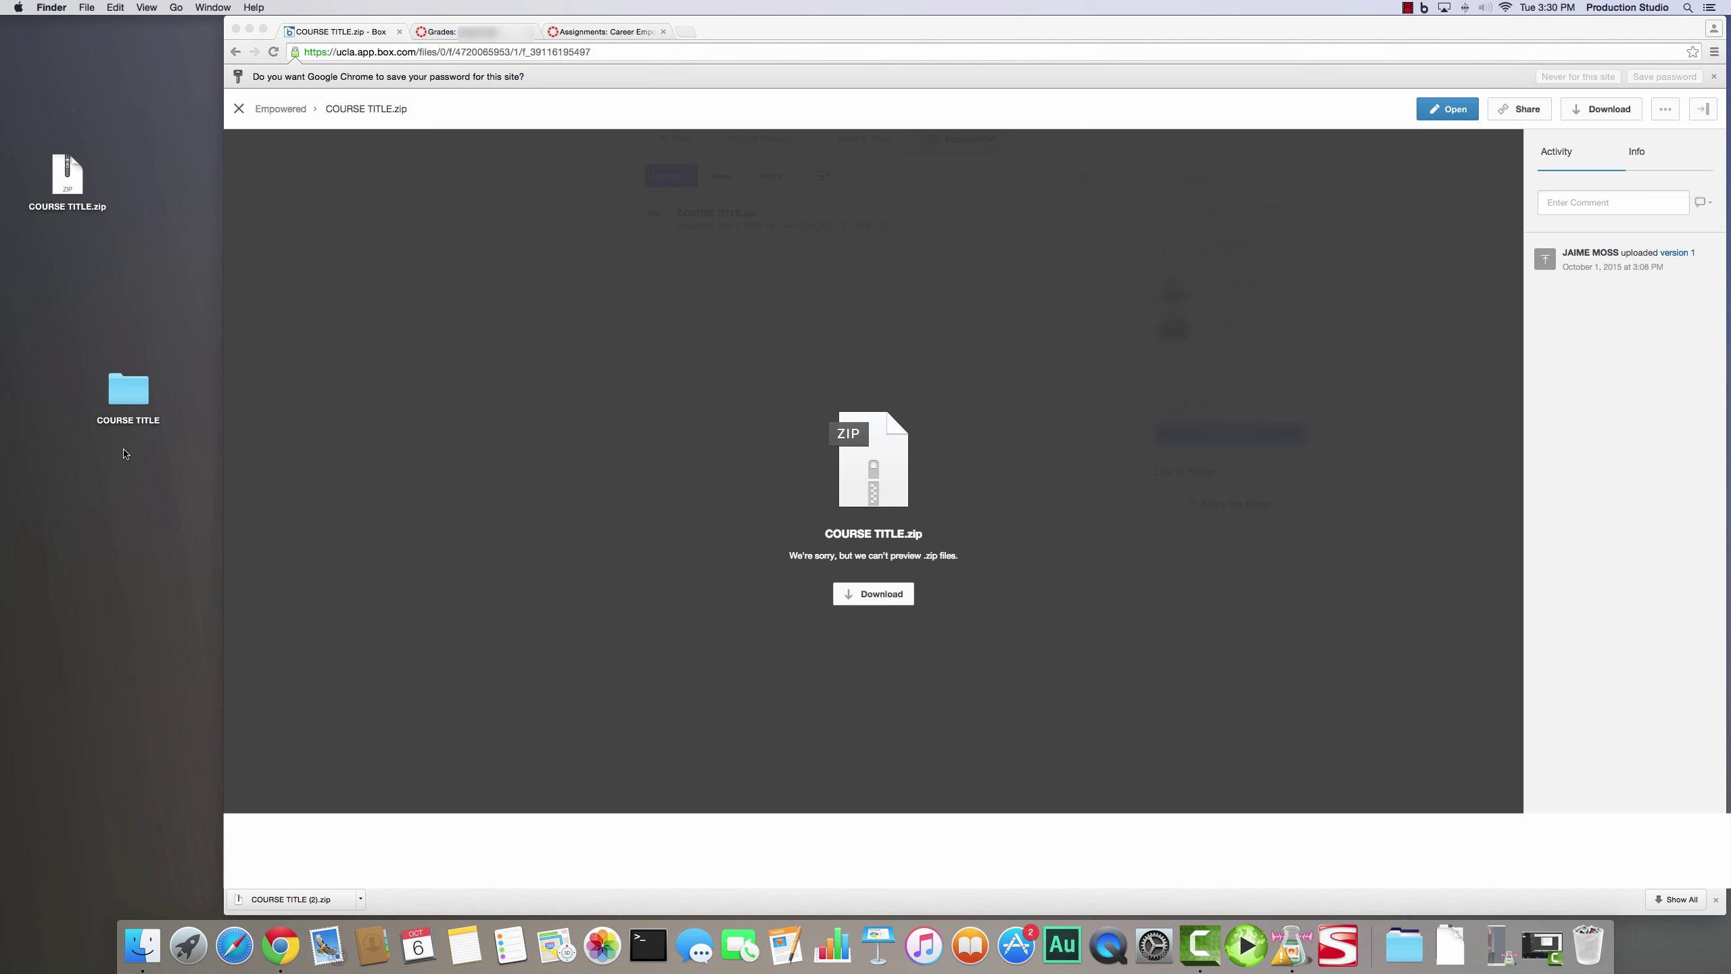
# - Create a desktop folder named 'Empowered Content' and open it to confirm it is empty
pyautogui.rightClick(98, 483)
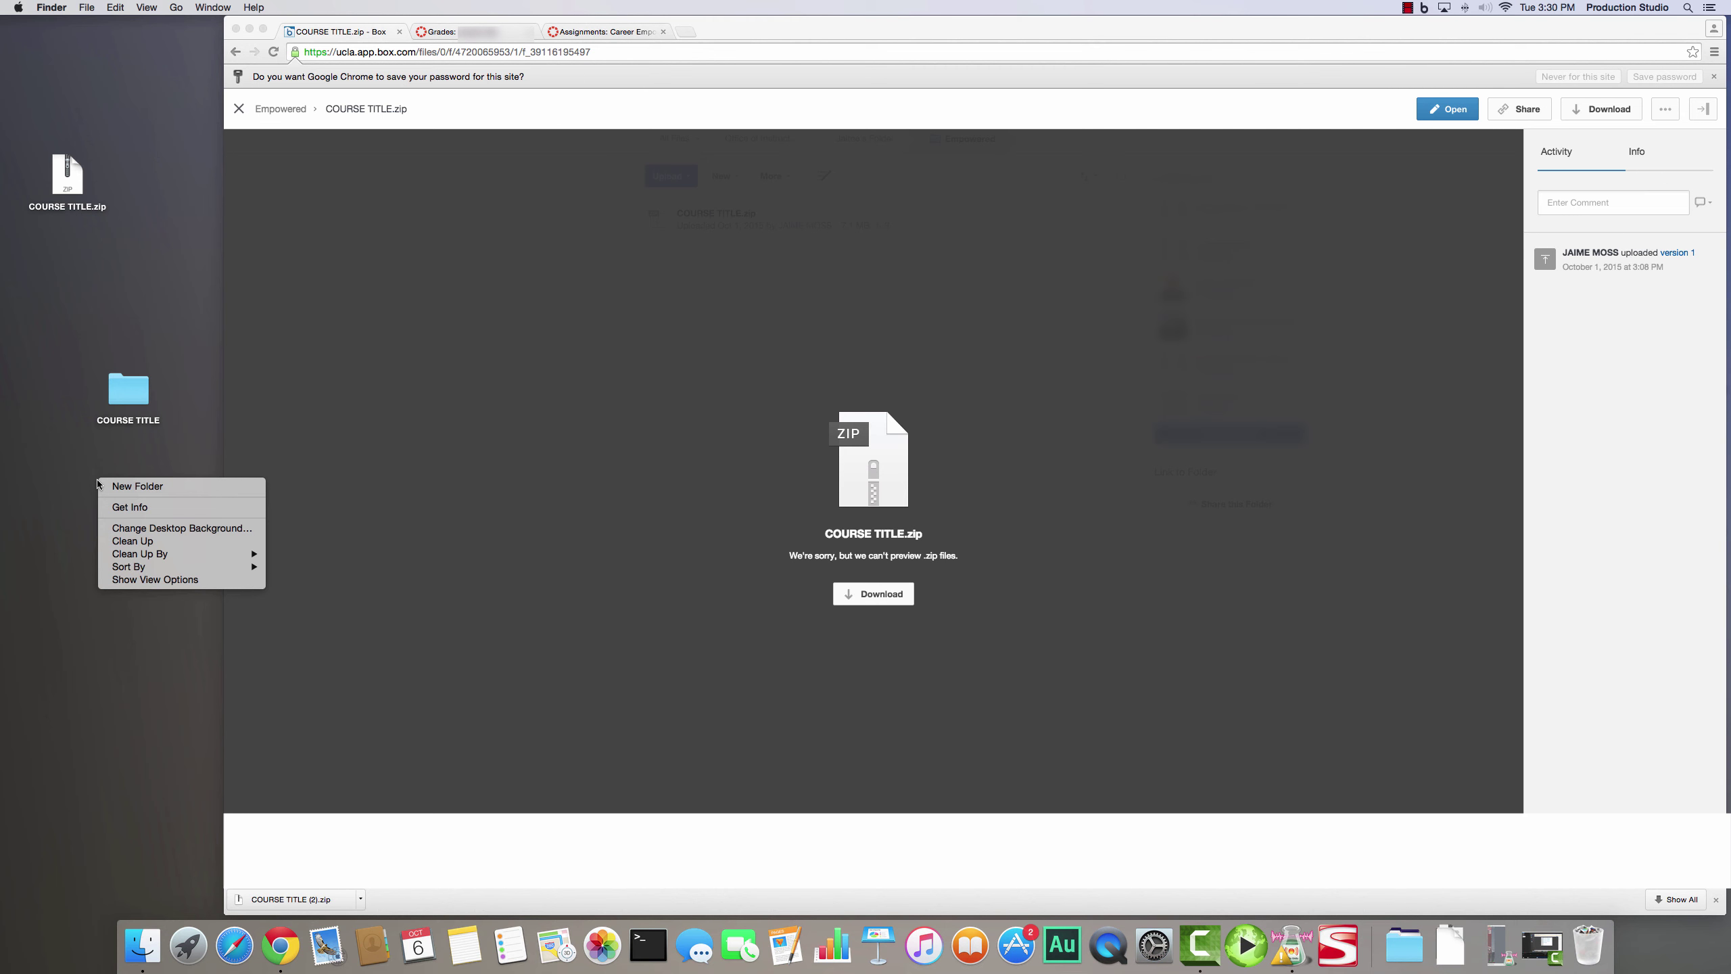
pyautogui.click(115, 485)
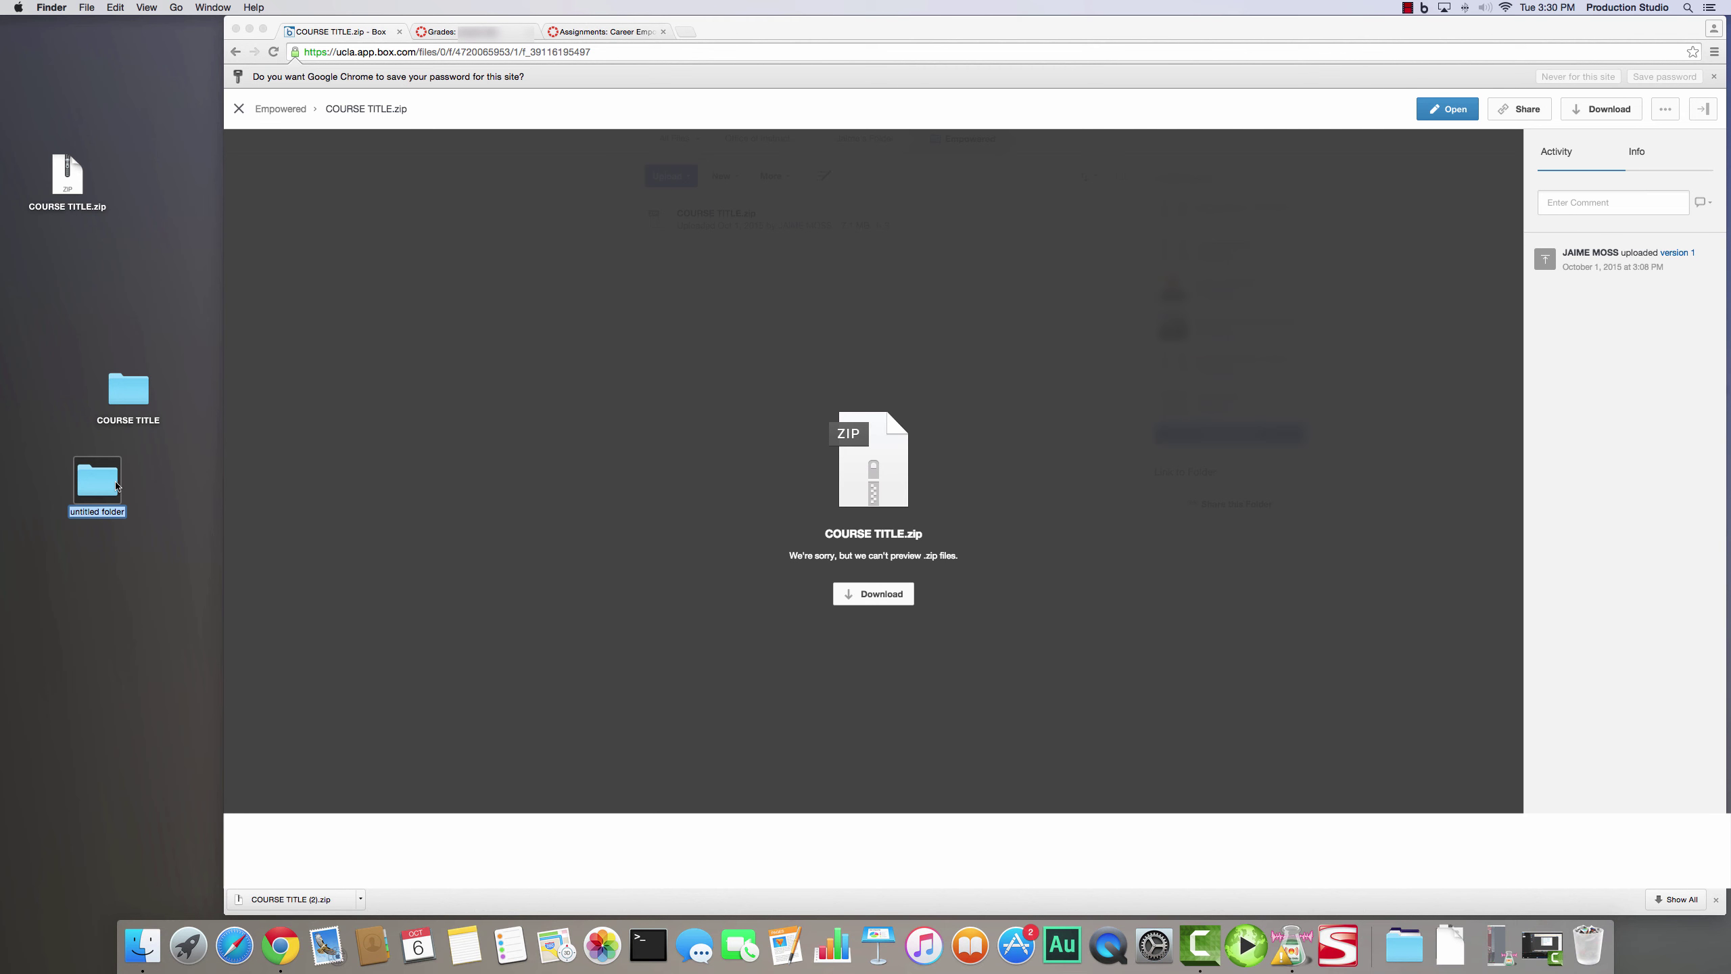
pyautogui.write('Empowered Content')
pyautogui.click(137, 549)
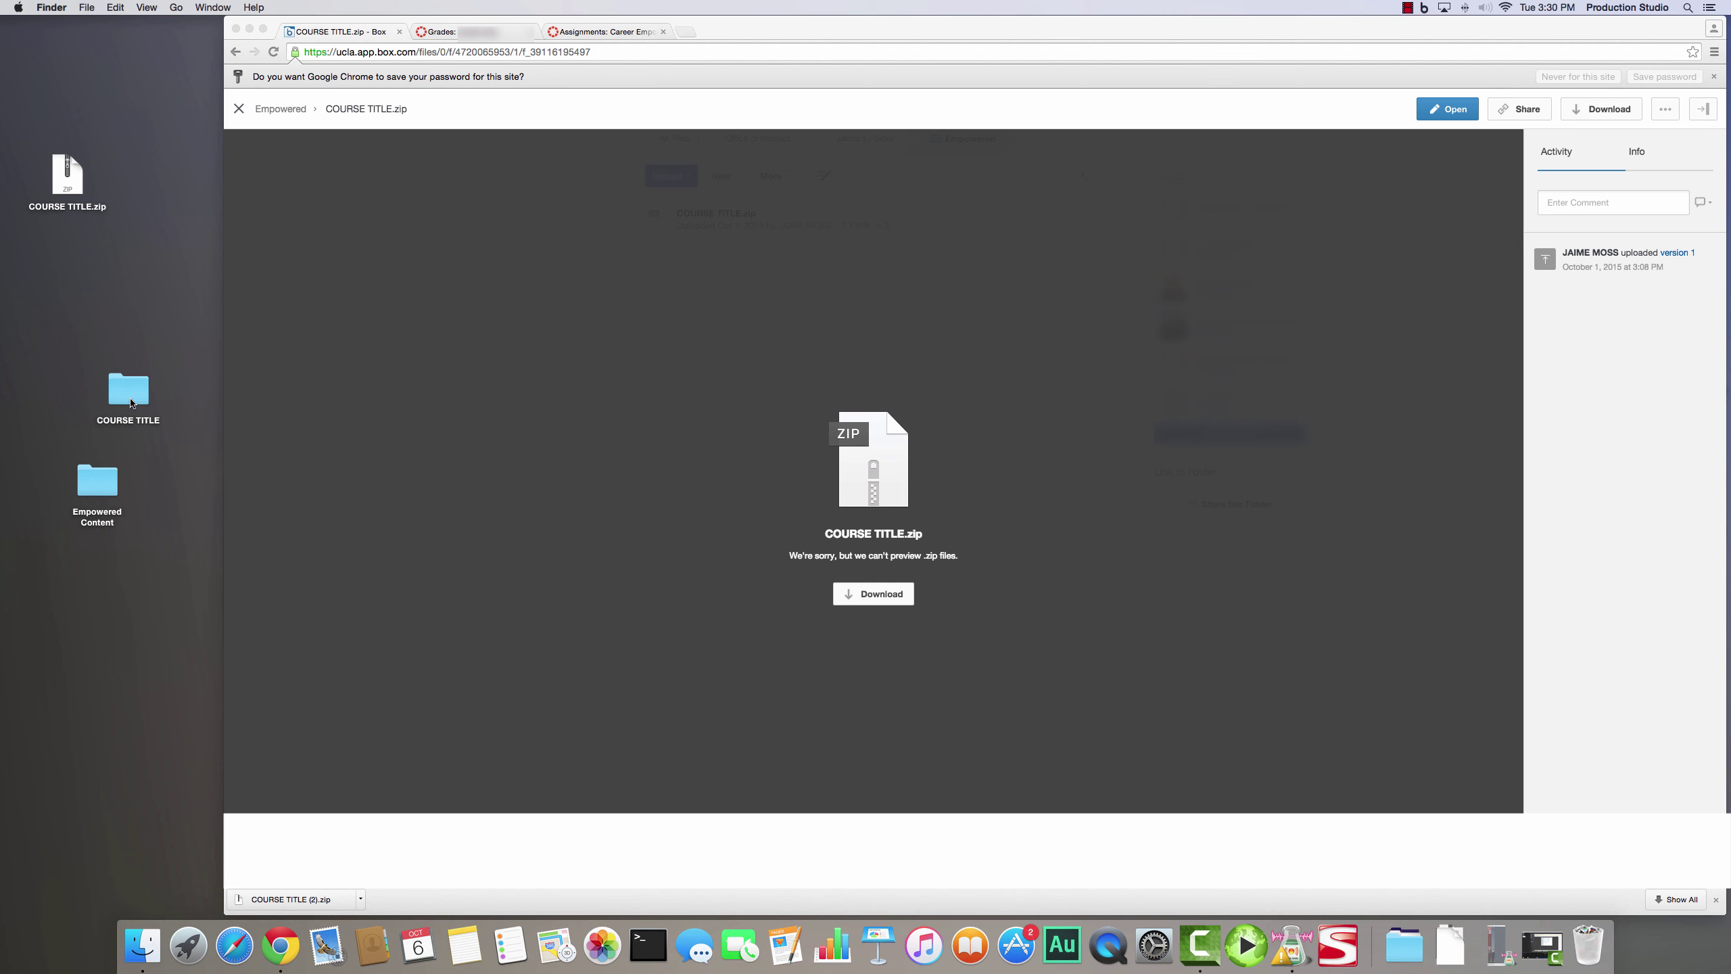
pyautogui.doubleClick(110, 484)
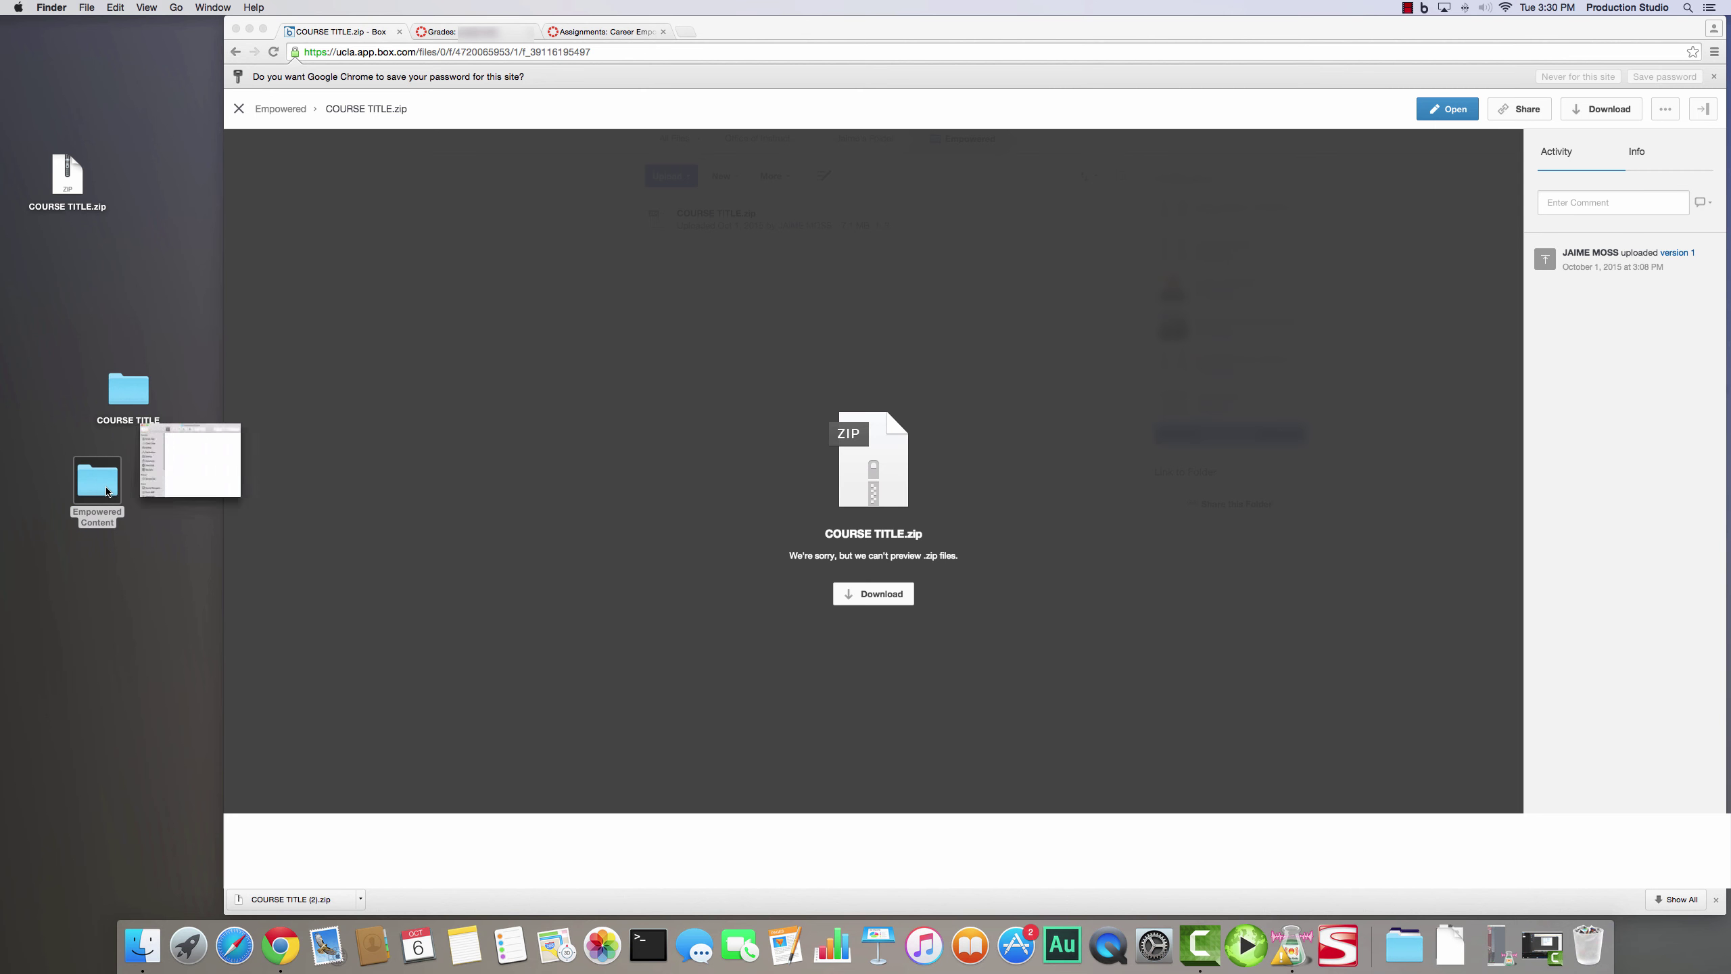
pyautogui.moveTo(124, 388); pyautogui.dragTo(136, 387)
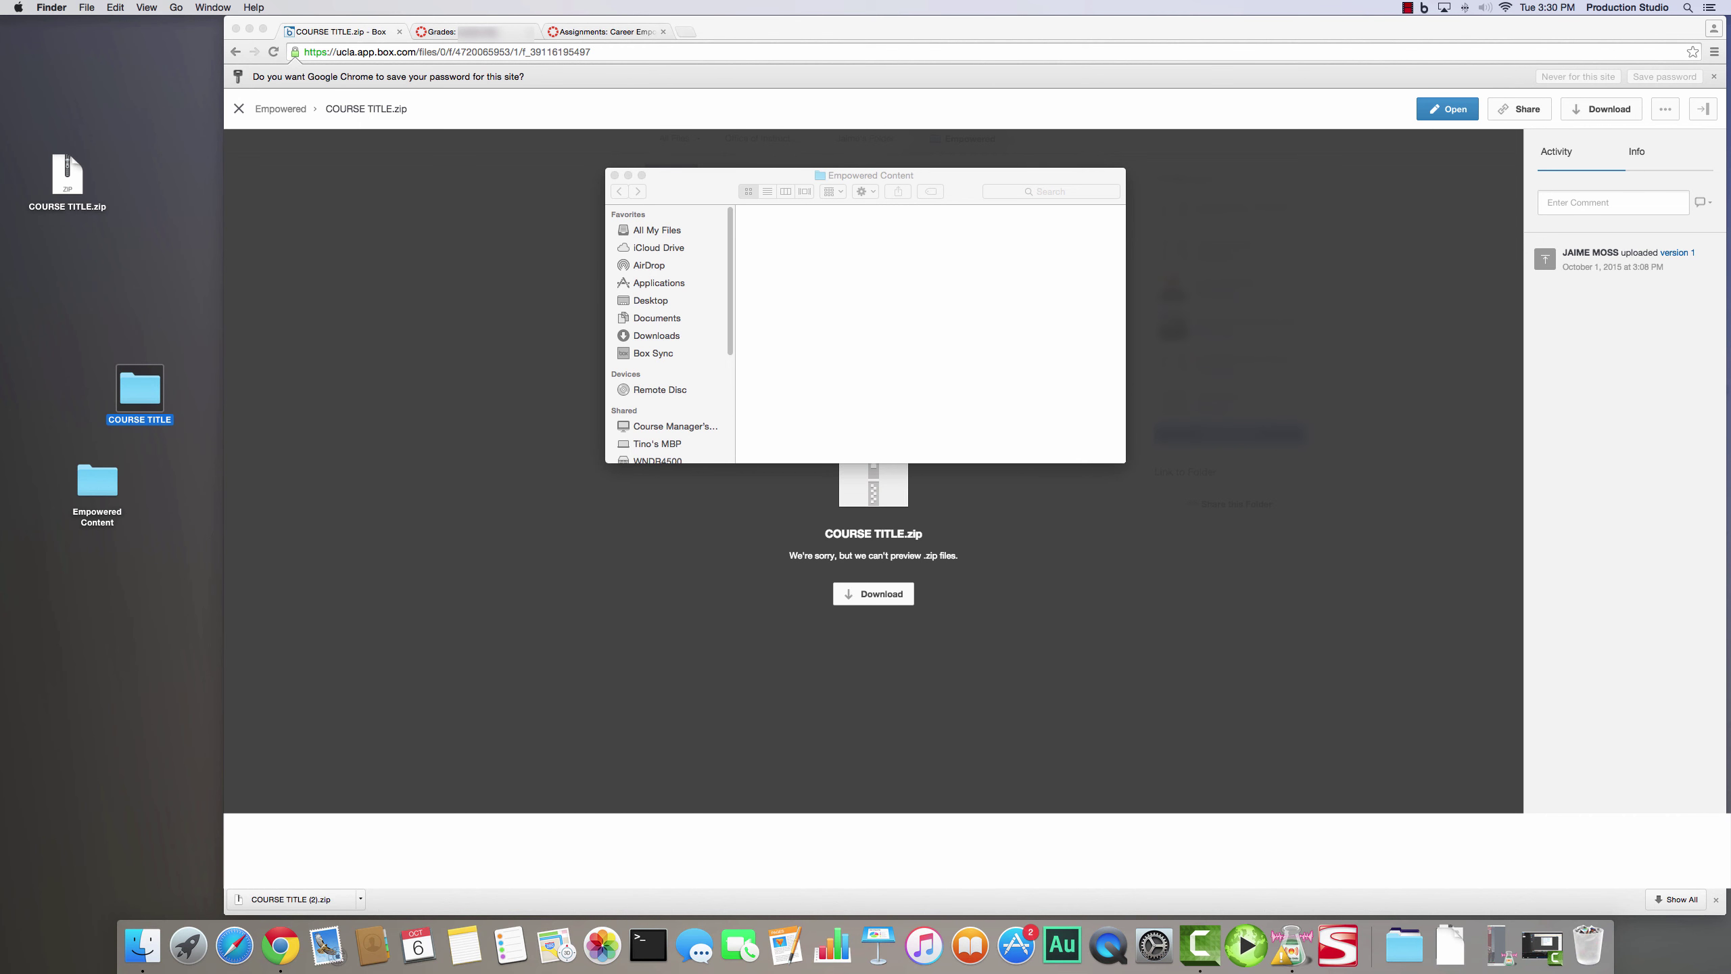
# - Rename the extracted COURSE TITLE folder to 'Algebra 1' and drop it into Empowered Content
pyautogui.doubleClick(149, 420)
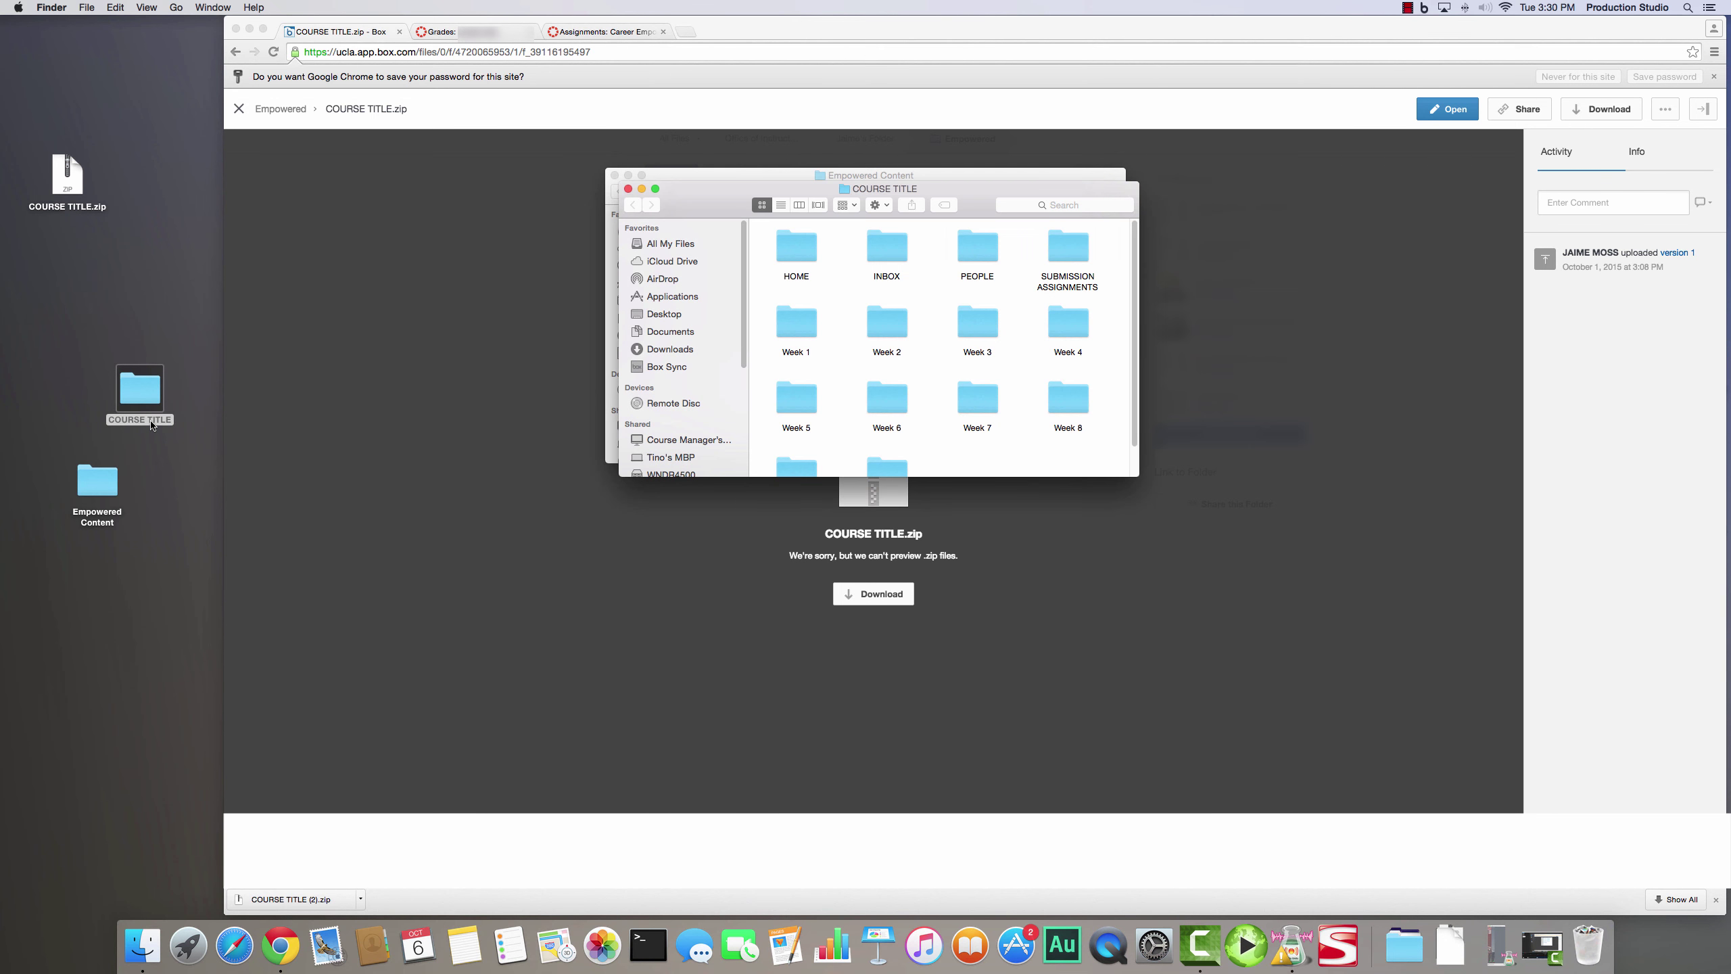
pyautogui.click(628, 188)
pyautogui.click(614, 176)
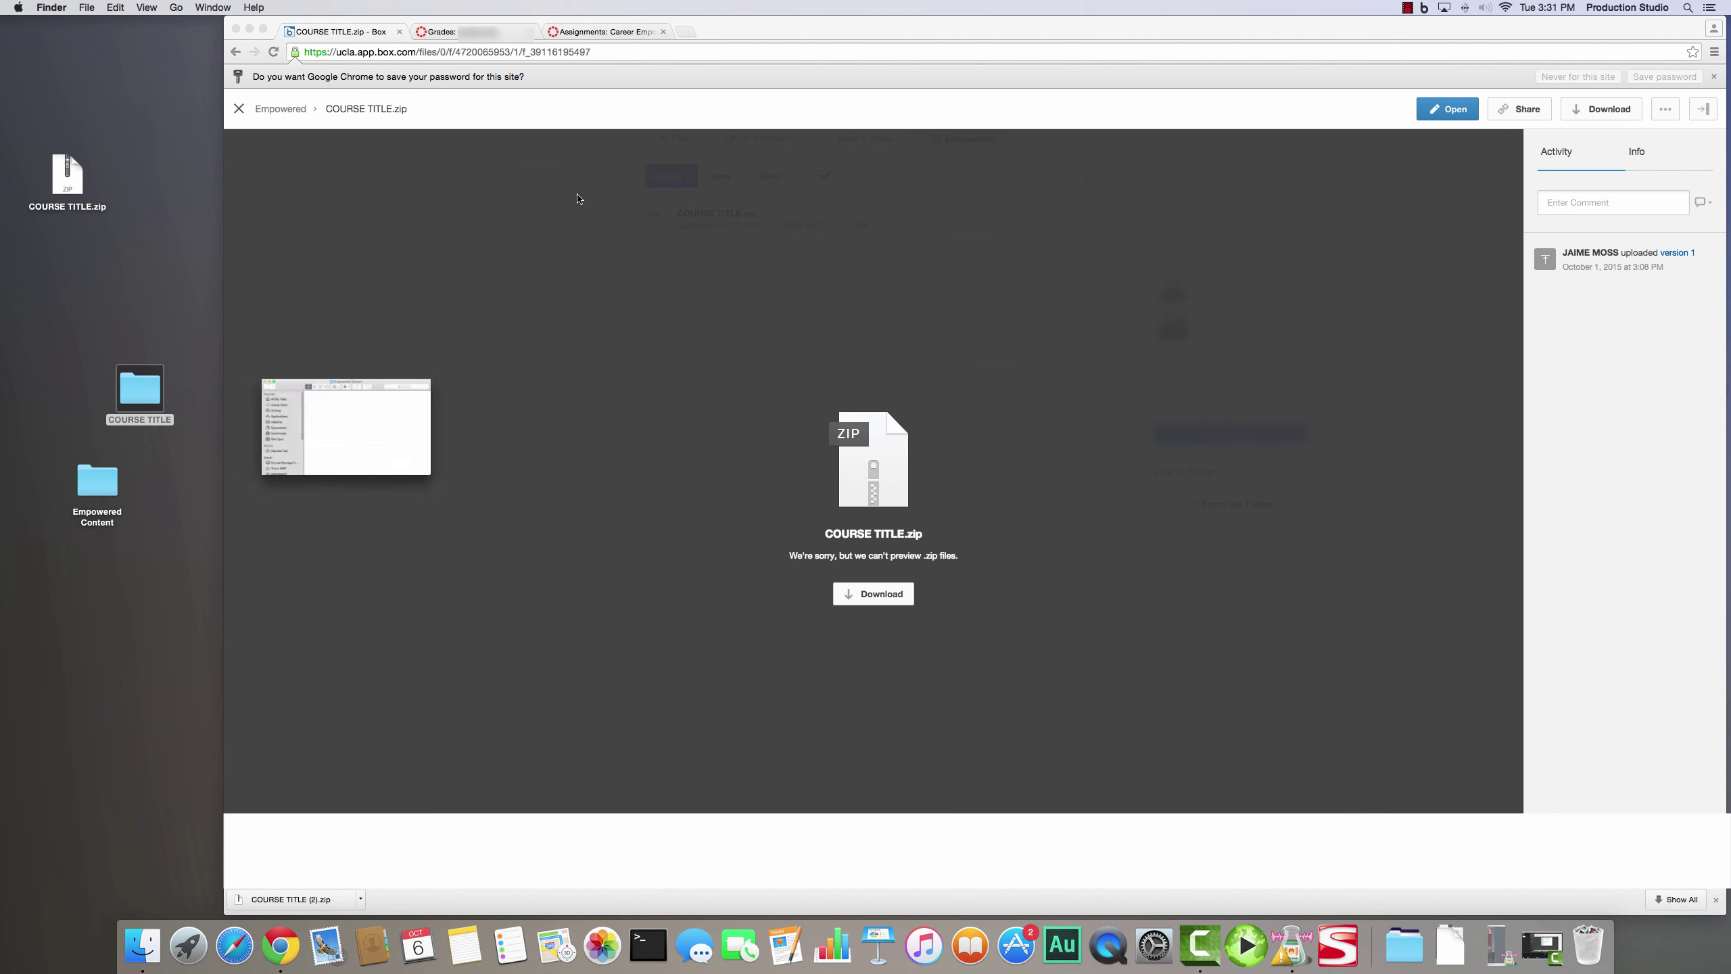
pyautogui.click(169, 421)
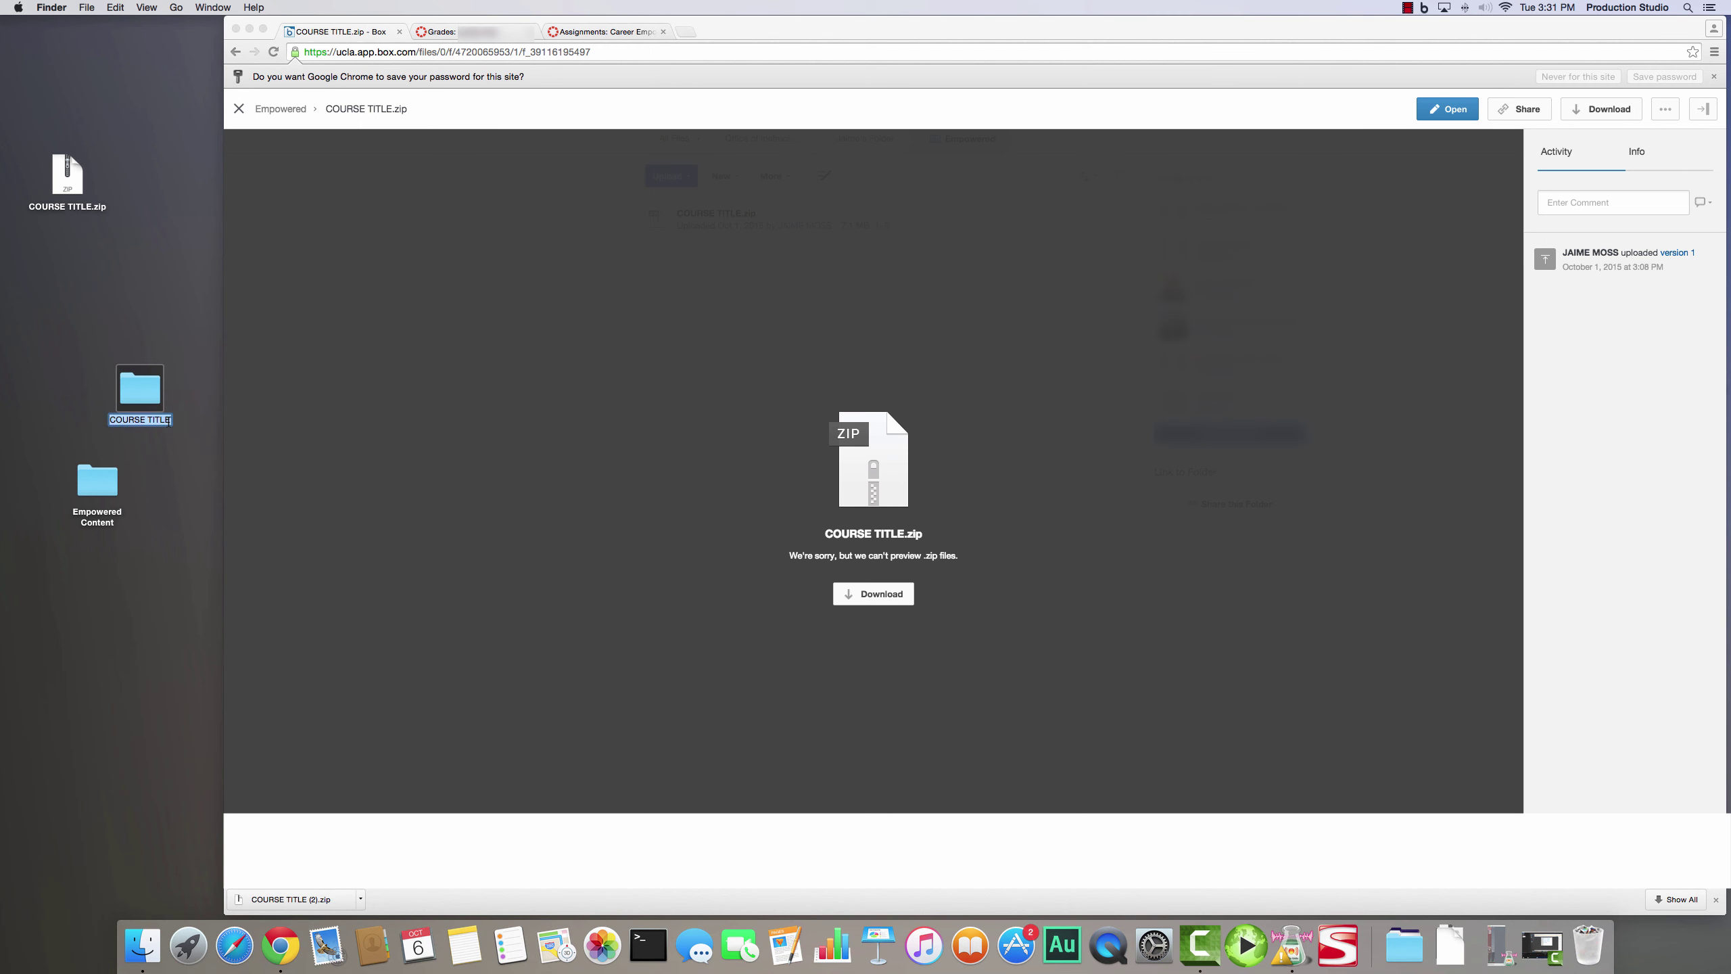
pyautogui.press('BackSpace')
pyautogui.write('Algebra 1')
pyautogui.click(172, 435)
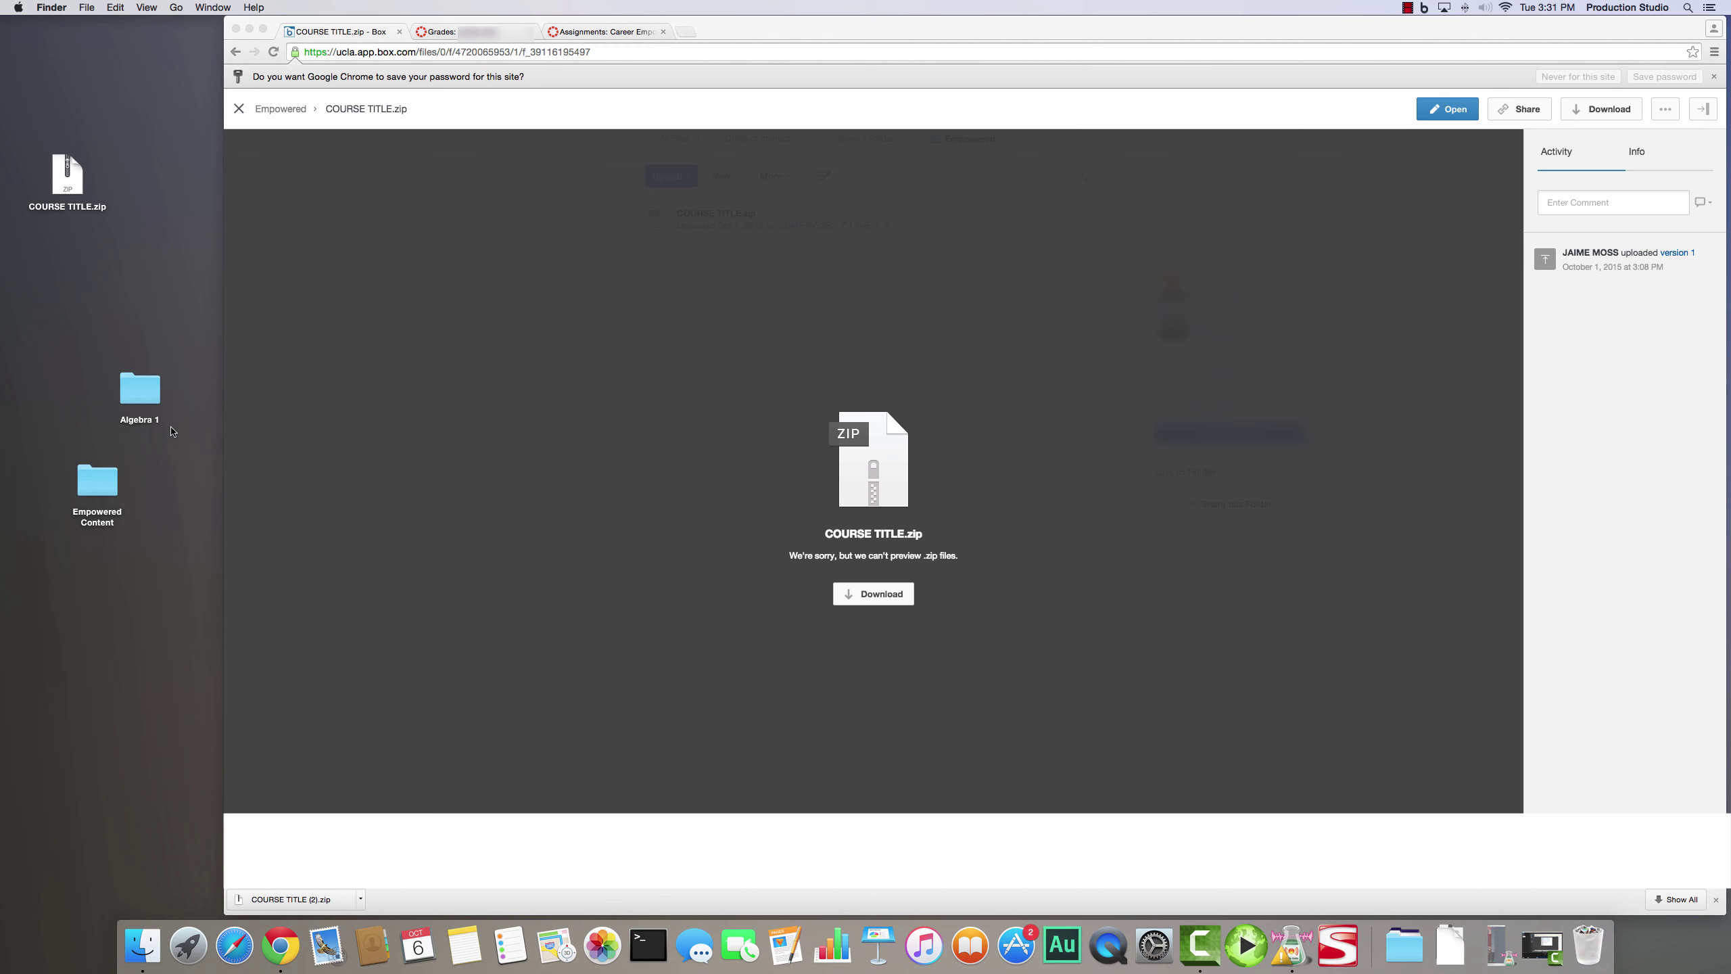
pyautogui.moveTo(156, 399); pyautogui.dragTo(106, 484)
# - Extract COURSE TITLE.zip a second time and move the new folder out from behind the archive
pyautogui.doubleClick(76, 187)
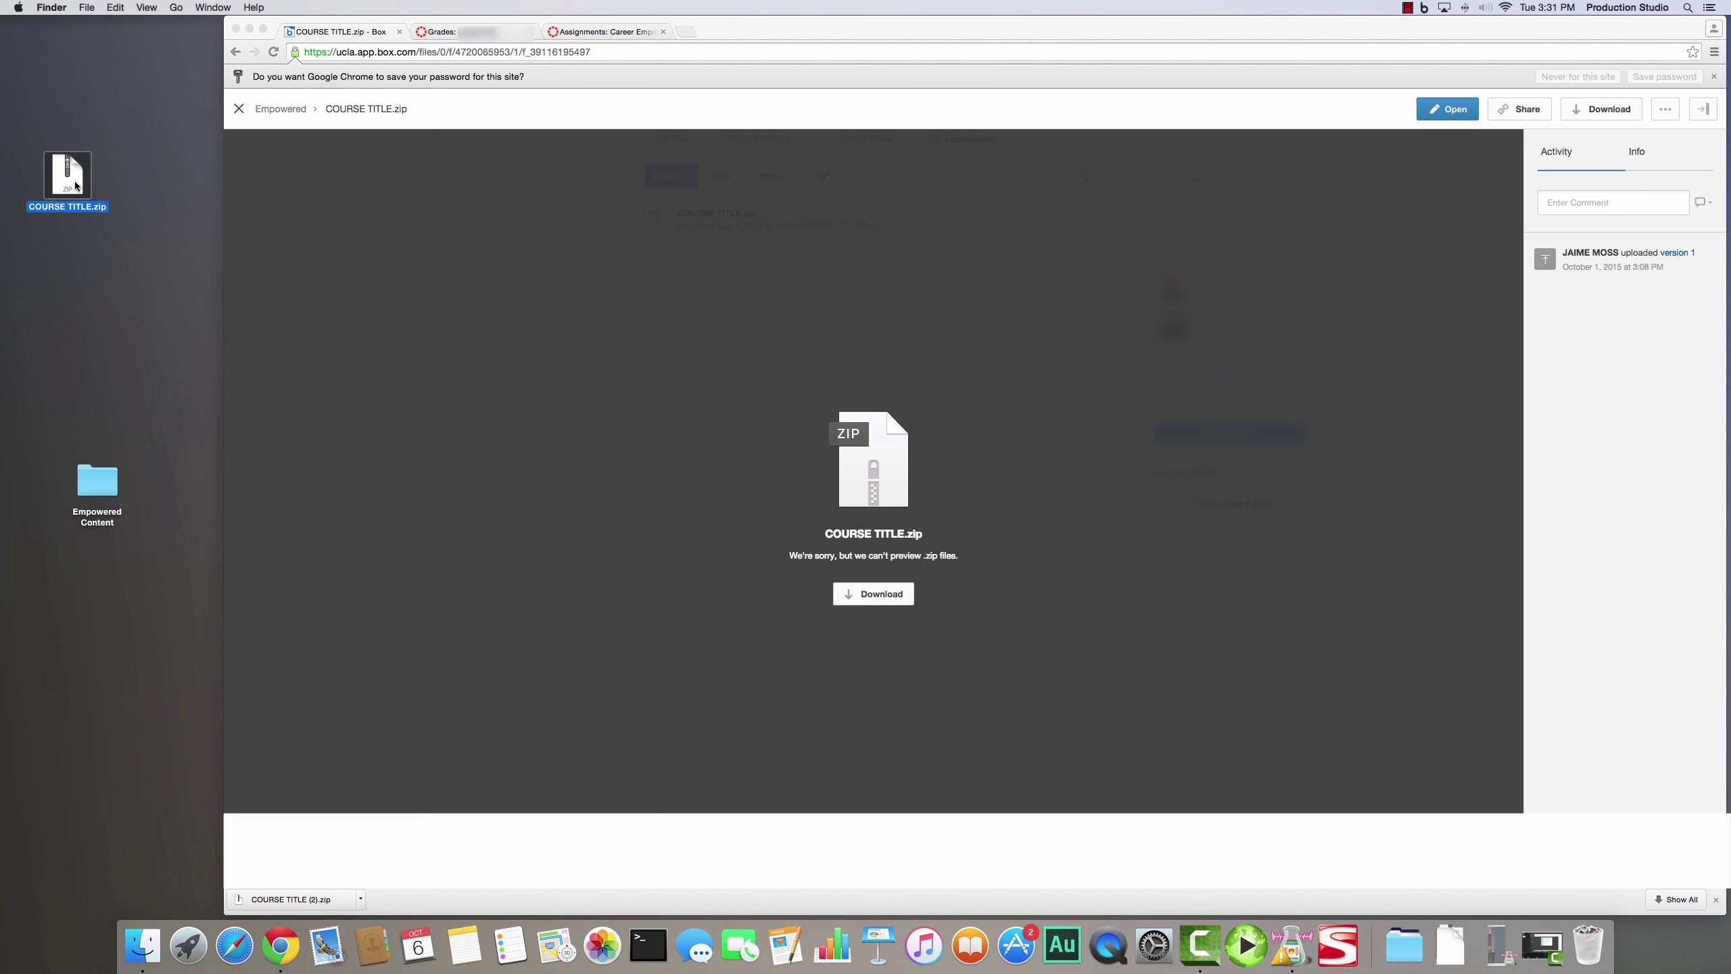
pyautogui.moveTo(95, 201); pyautogui.dragTo(161, 412)
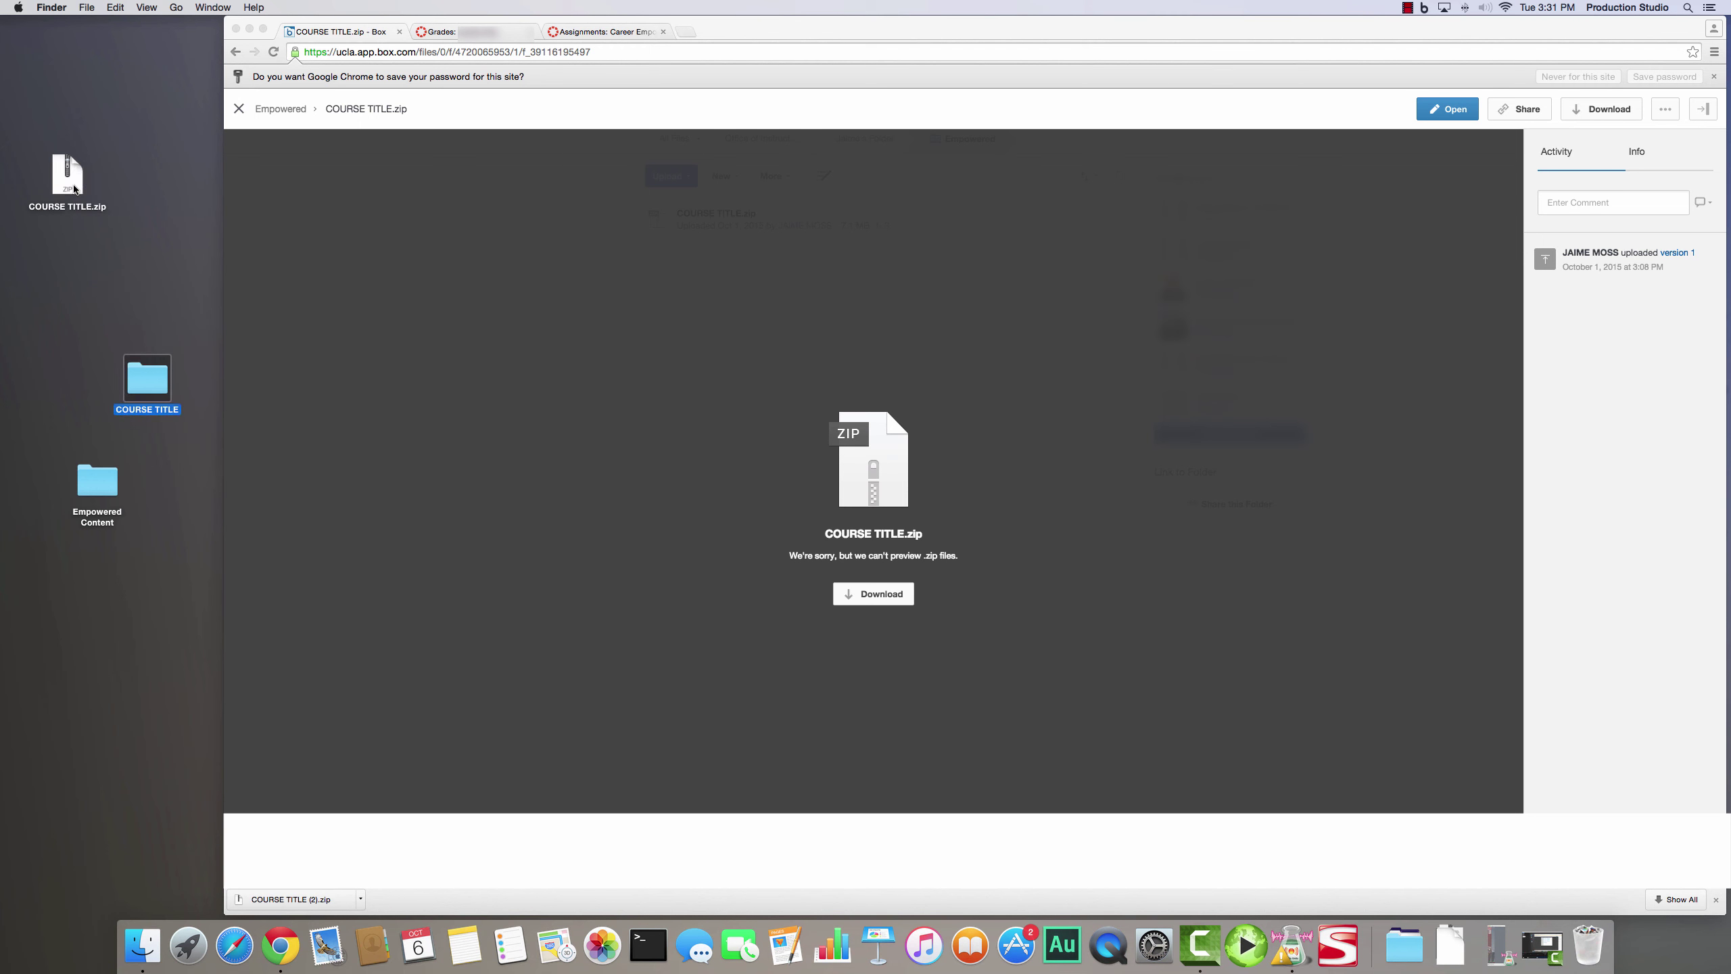
pyautogui.rightClick(161, 384)
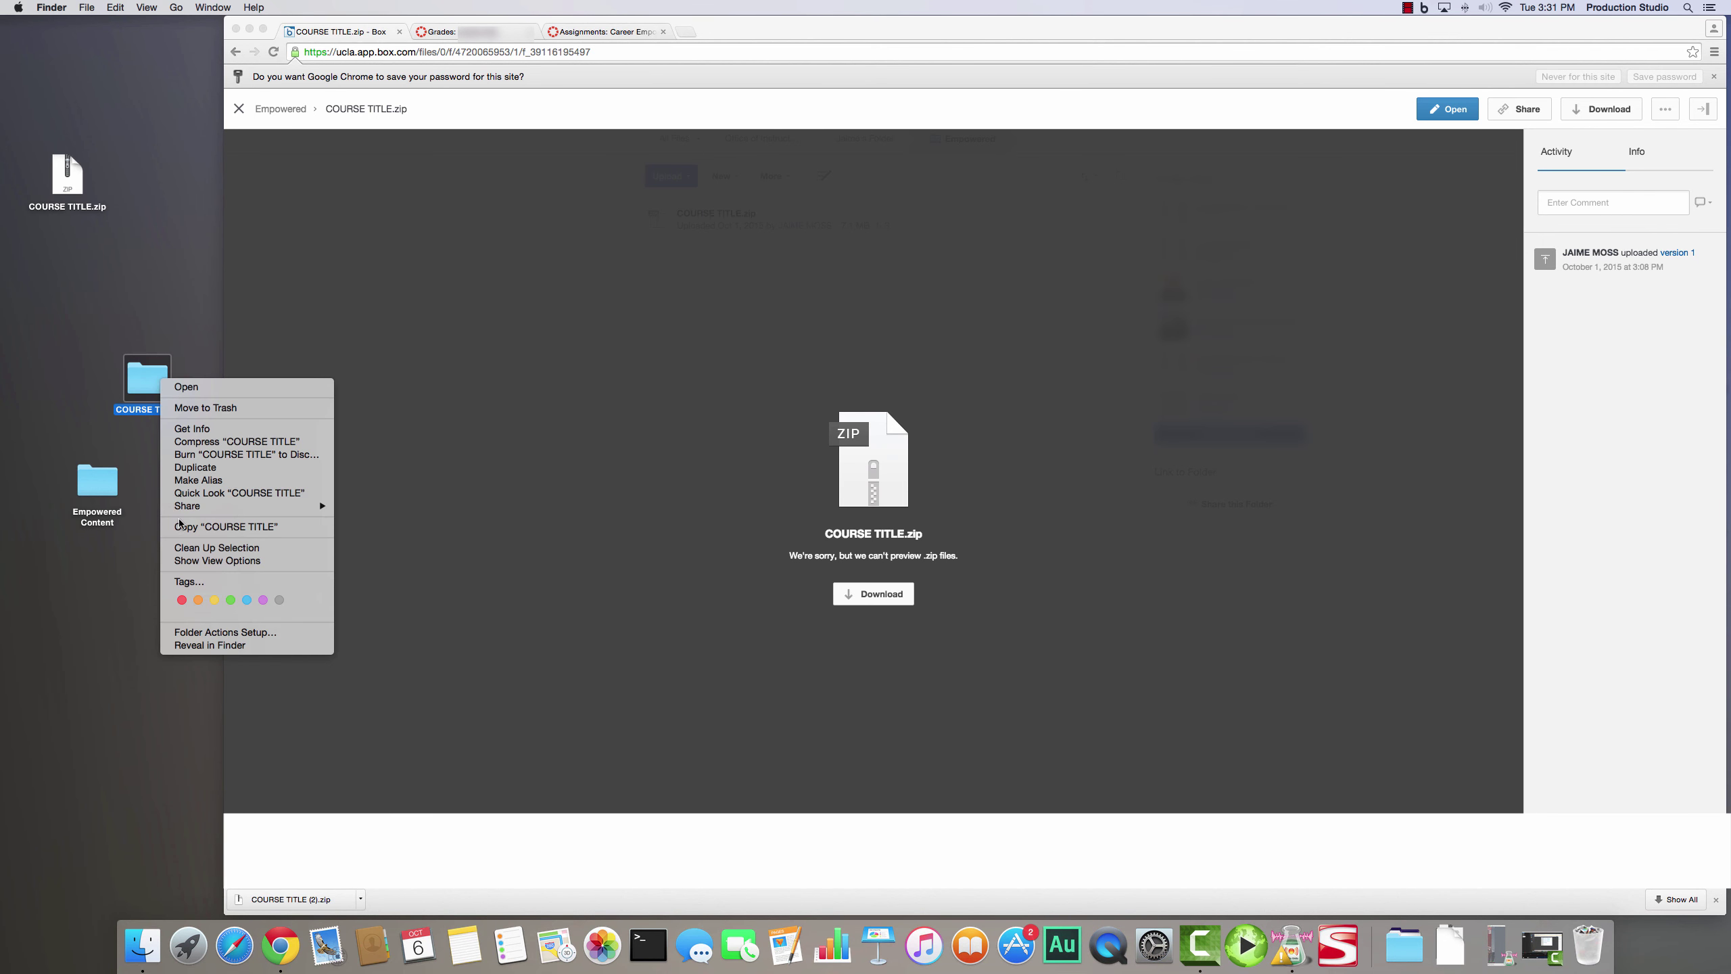
pyautogui.click(182, 527)
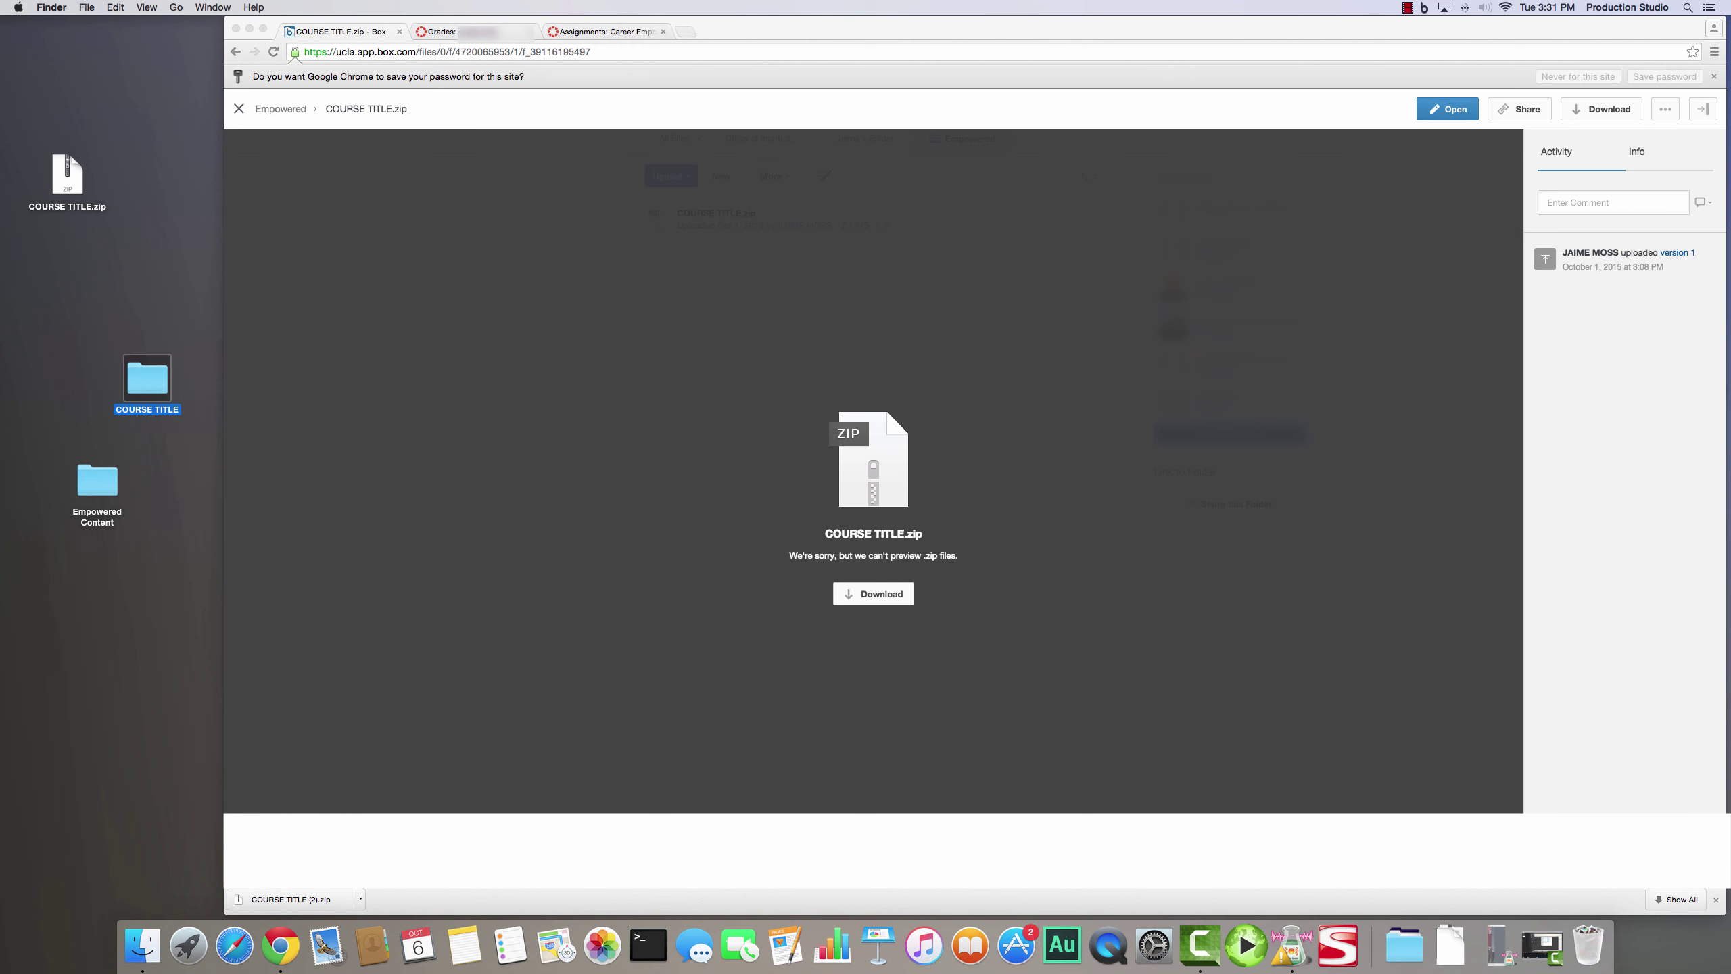
pyautogui.click(98, 308)
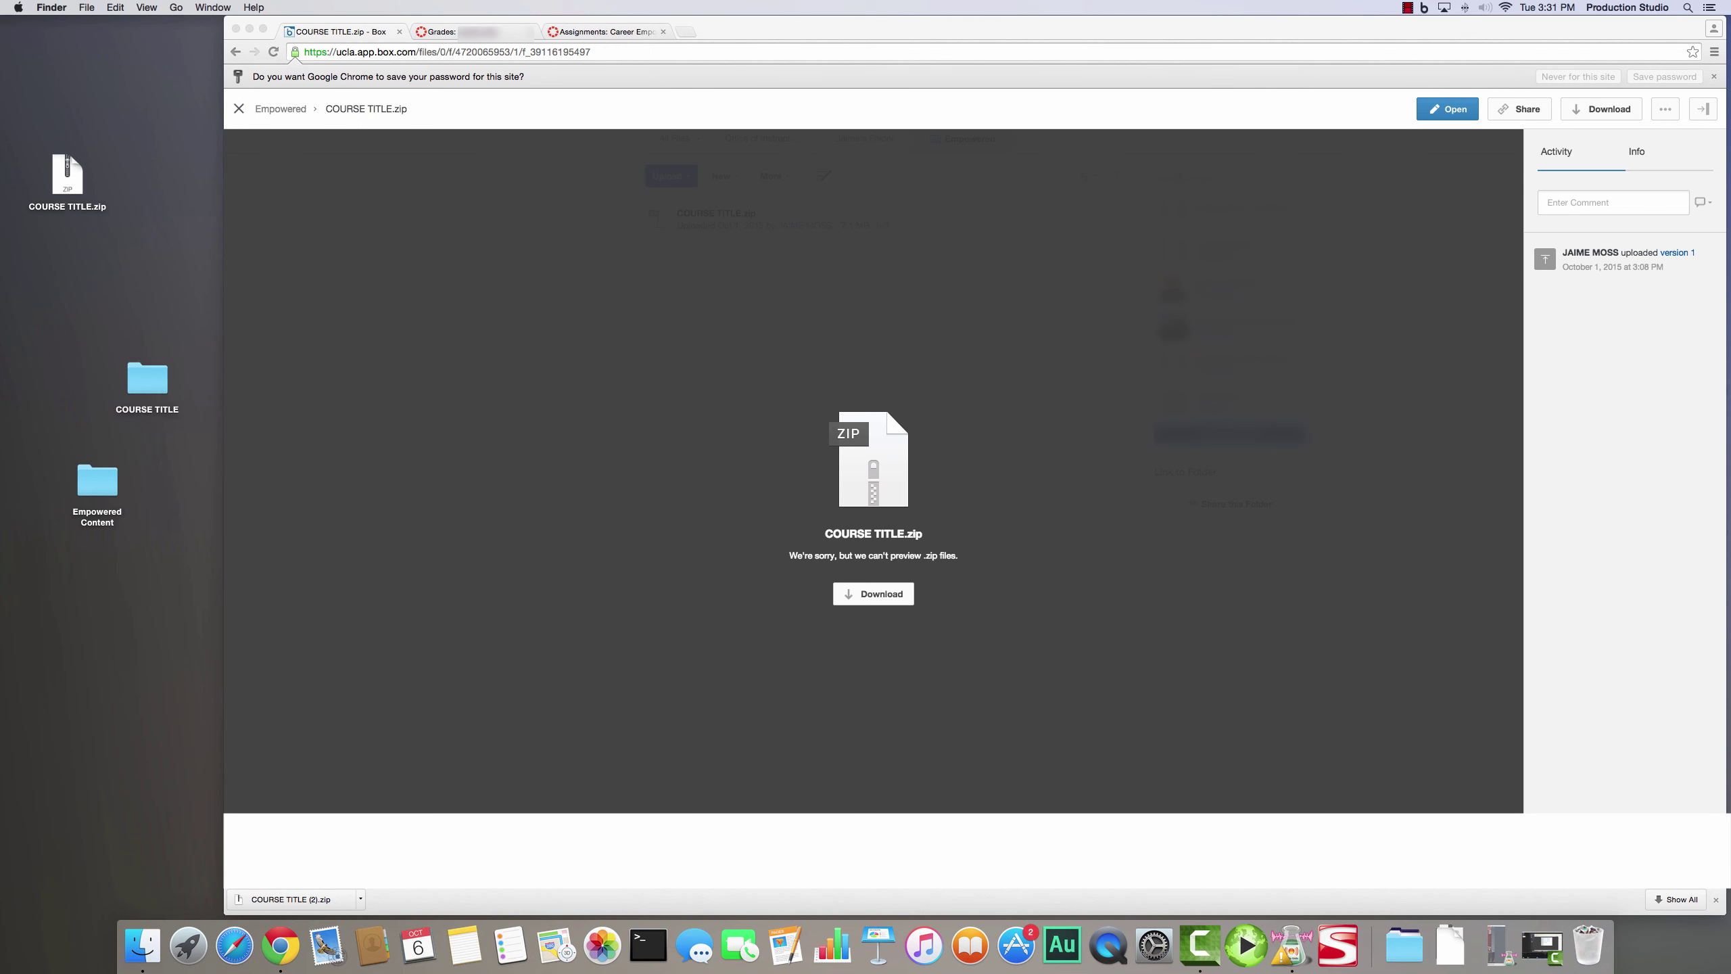
# - Rename the new folder 'Algebra 2', move it into Empowered Content, and open that folder
pyautogui.click(168, 411)
pyautogui.write('A')
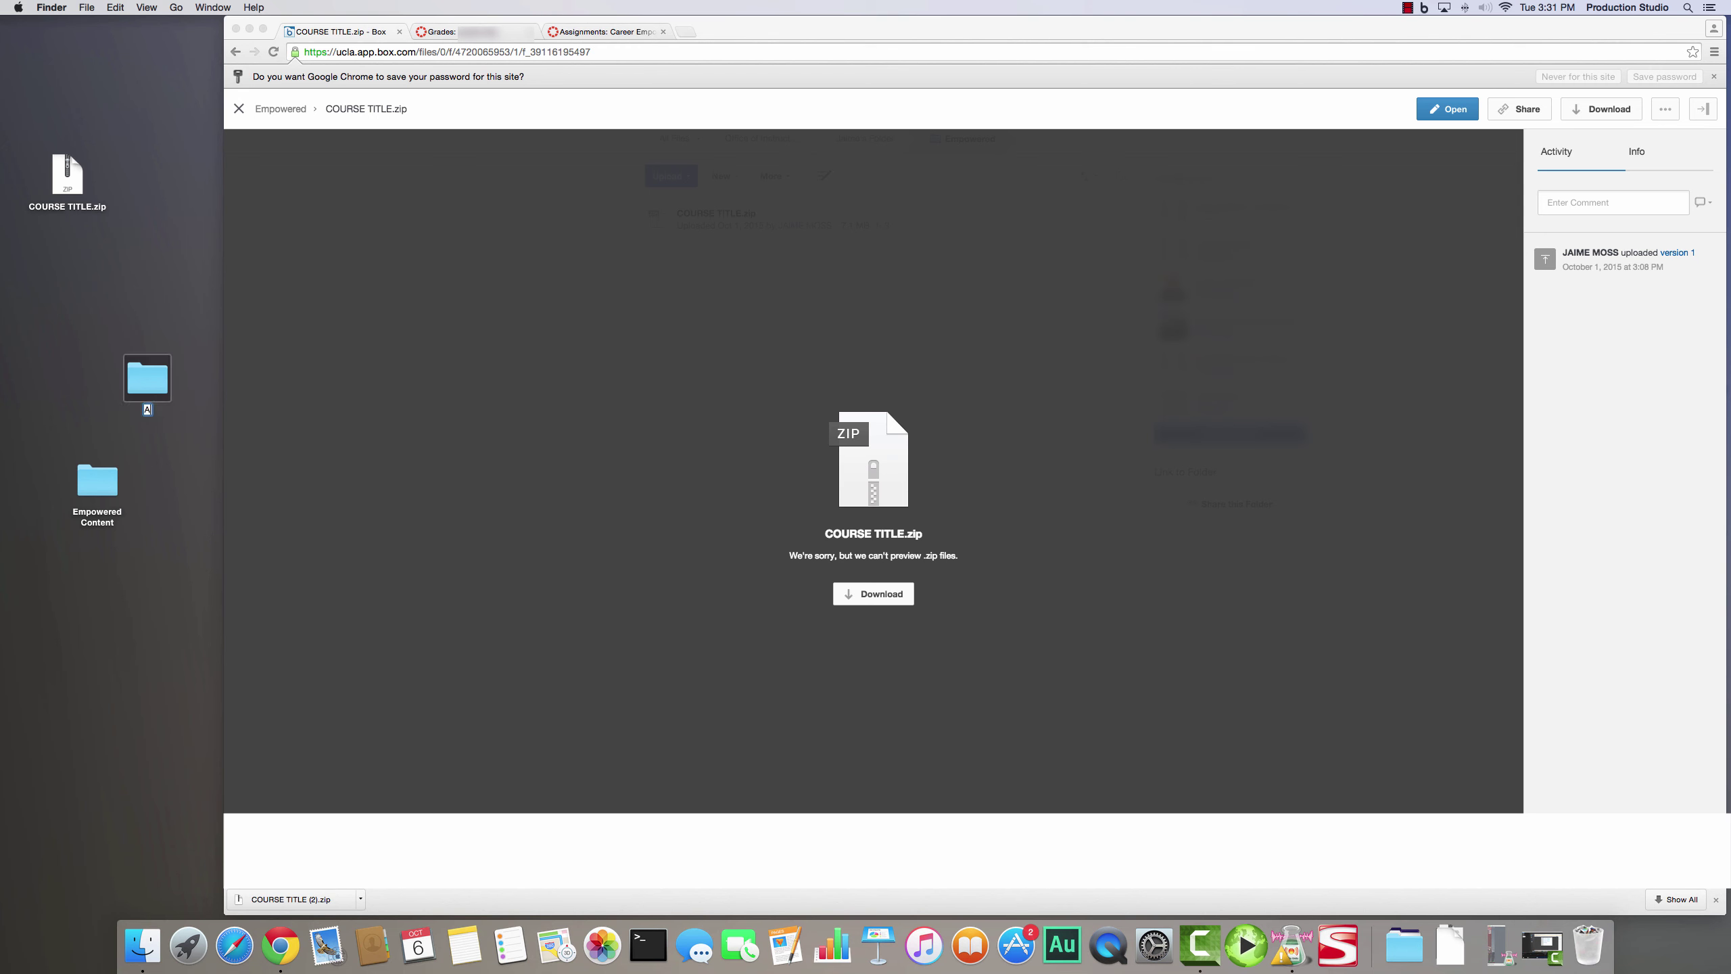
pyautogui.write('lgebra 2')
pyautogui.press('Return')
pyautogui.moveTo(169, 378); pyautogui.dragTo(106, 480)
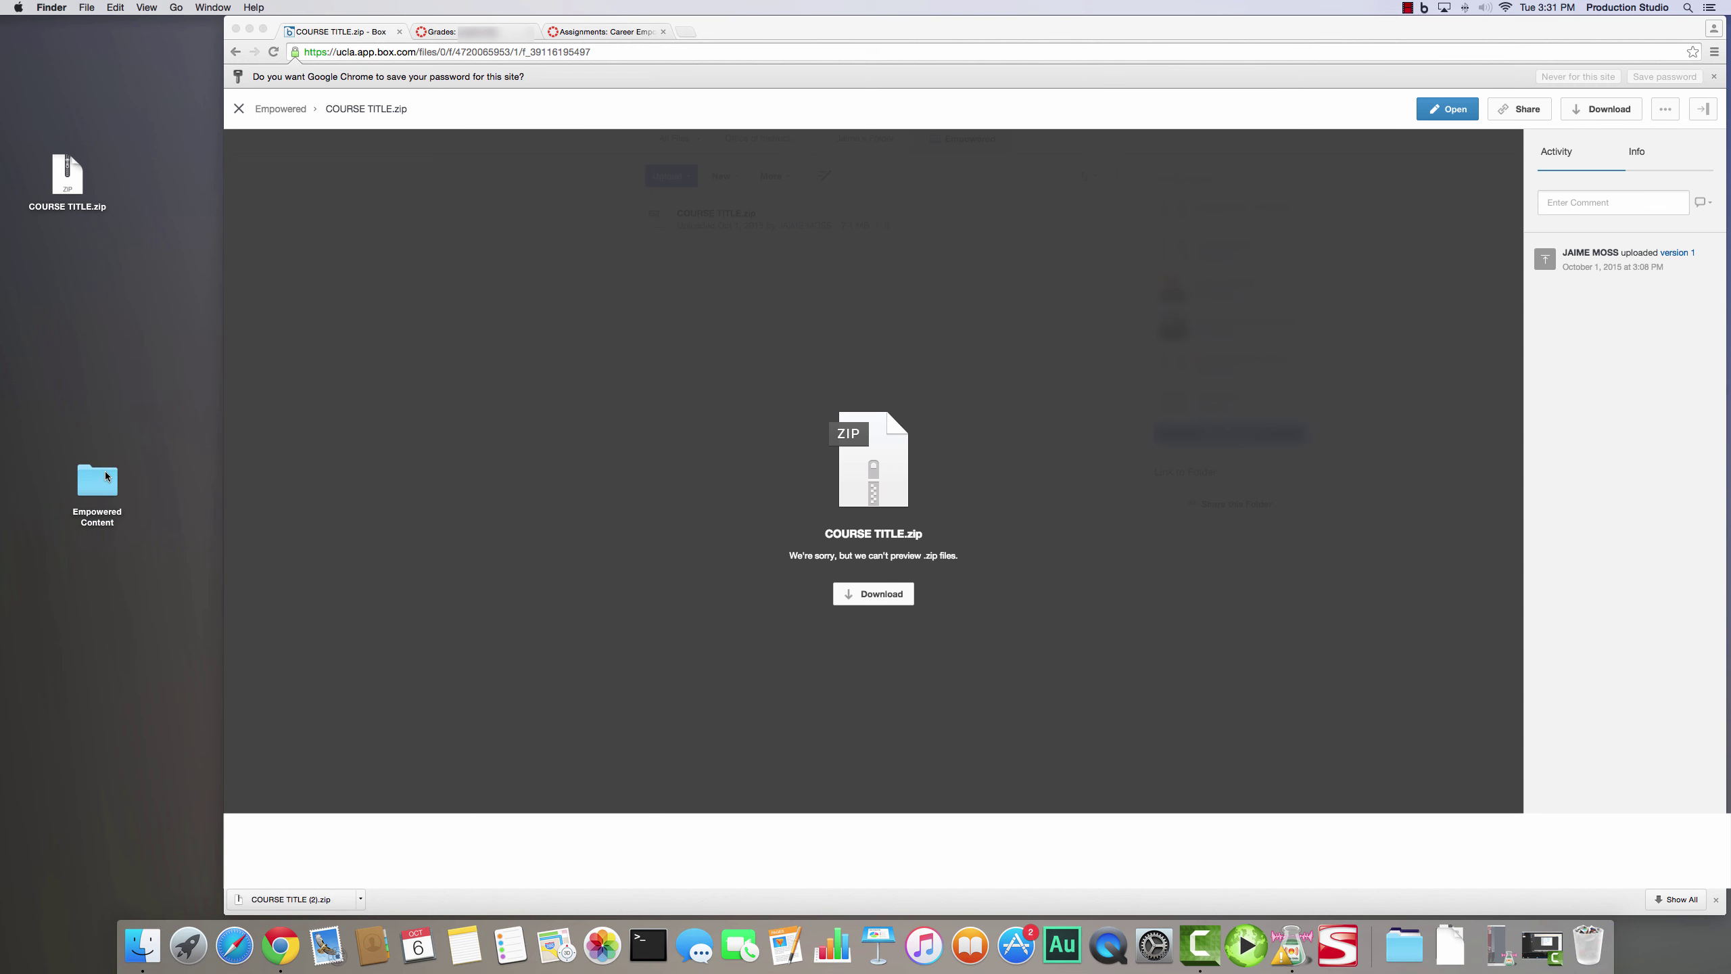
pyautogui.doubleClick(108, 481)
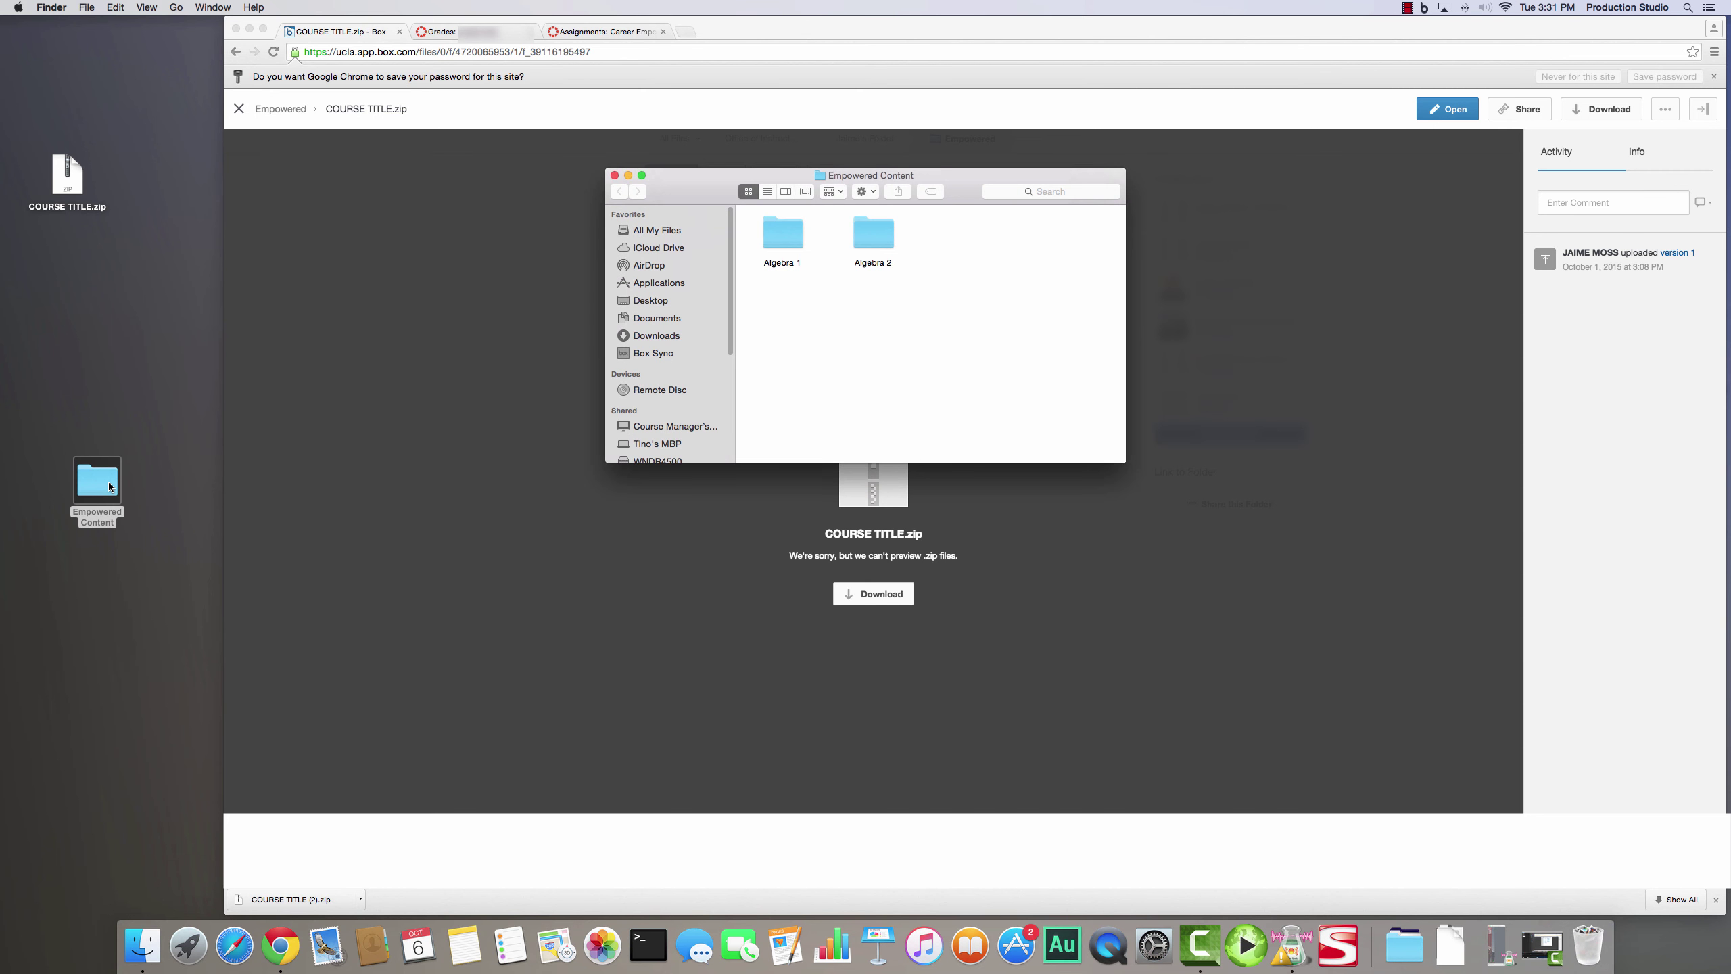
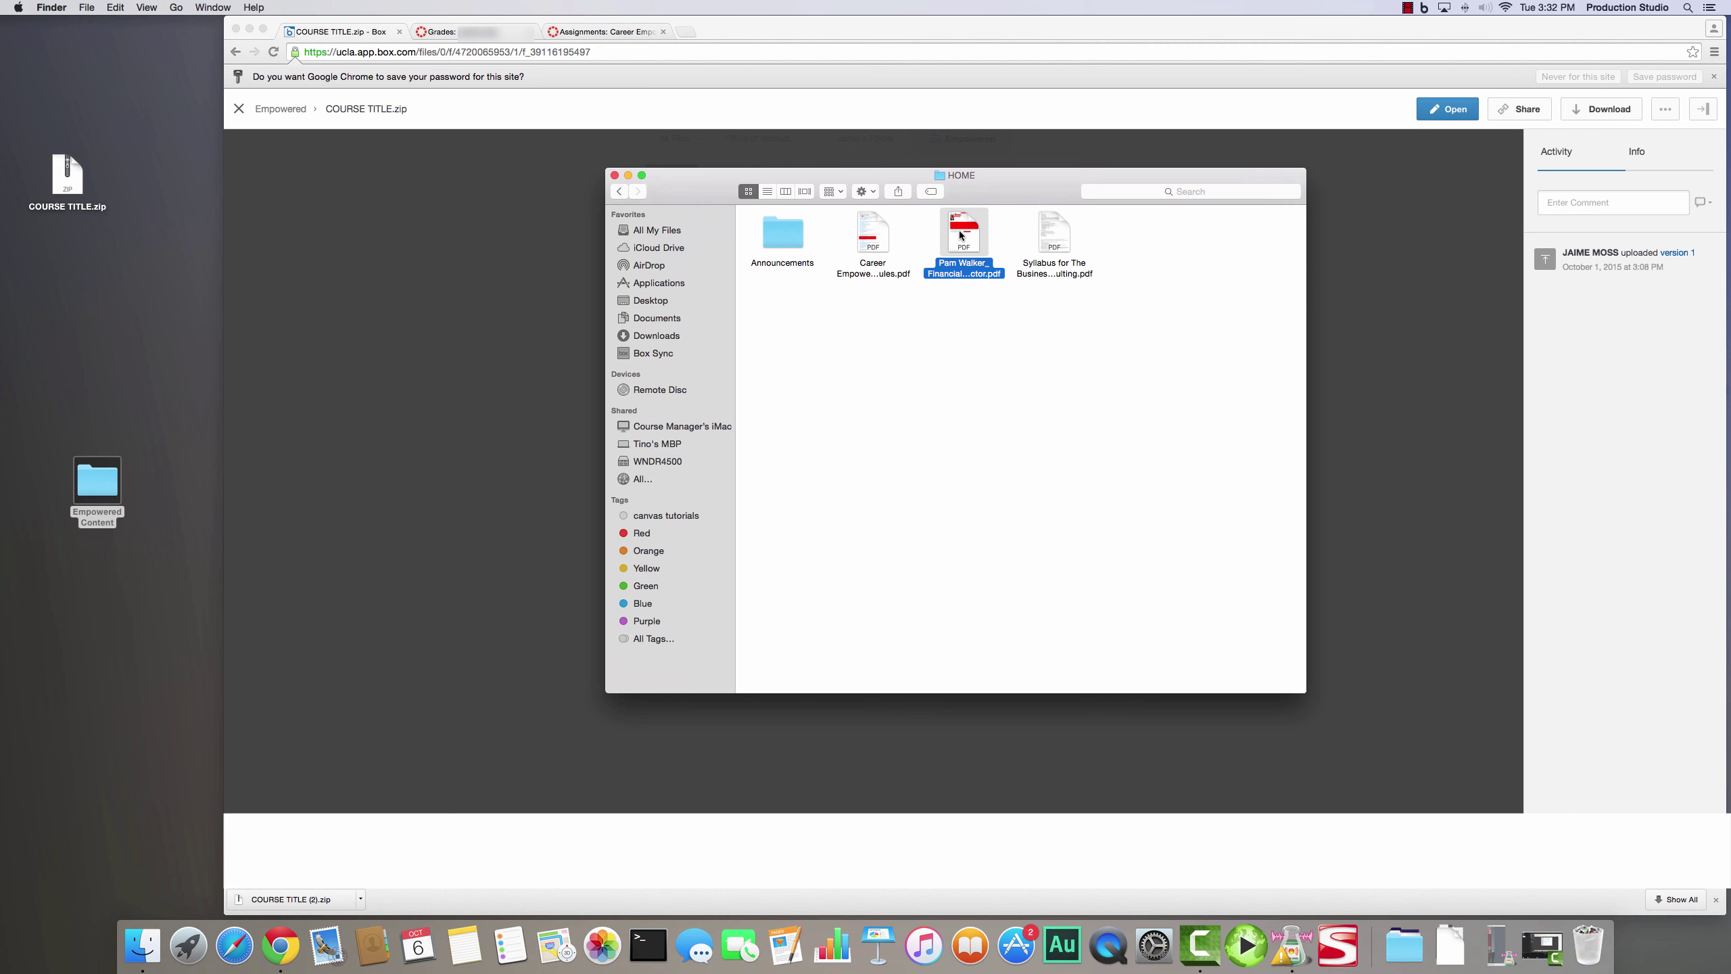
# - Open the Announcements folder, then preview the Overview_Announcements and CEP orientation webinars PDFs side by side
pyautogui.click(1064, 241)
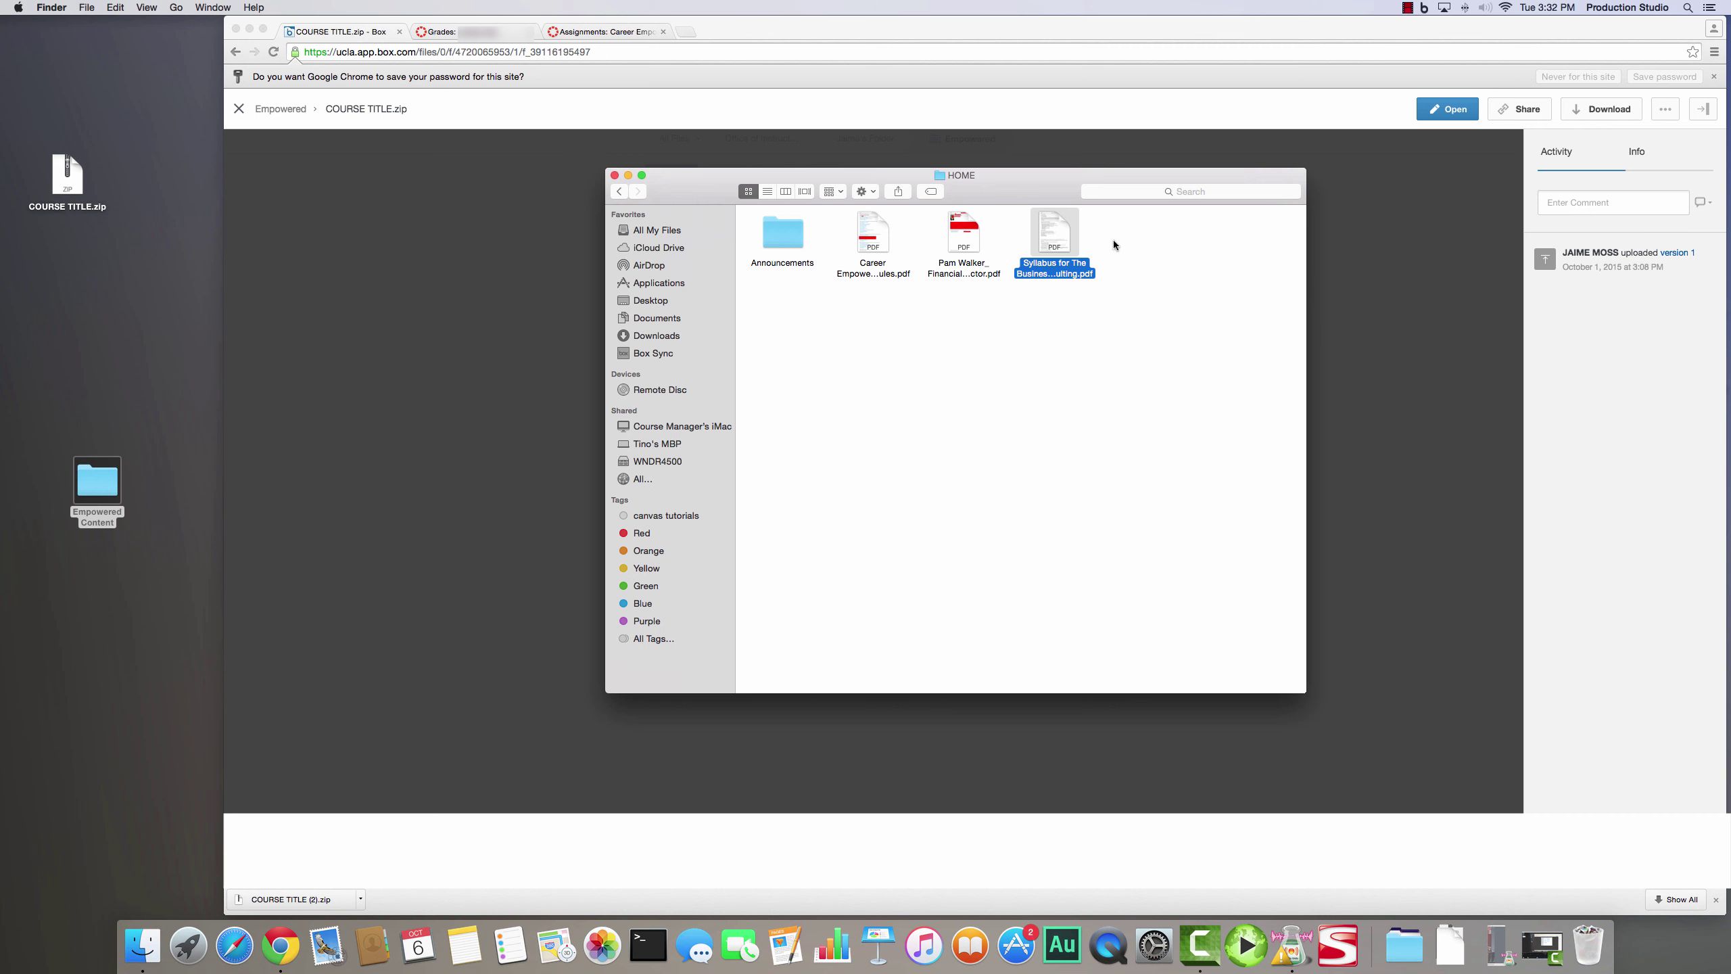
pyautogui.click(771, 238)
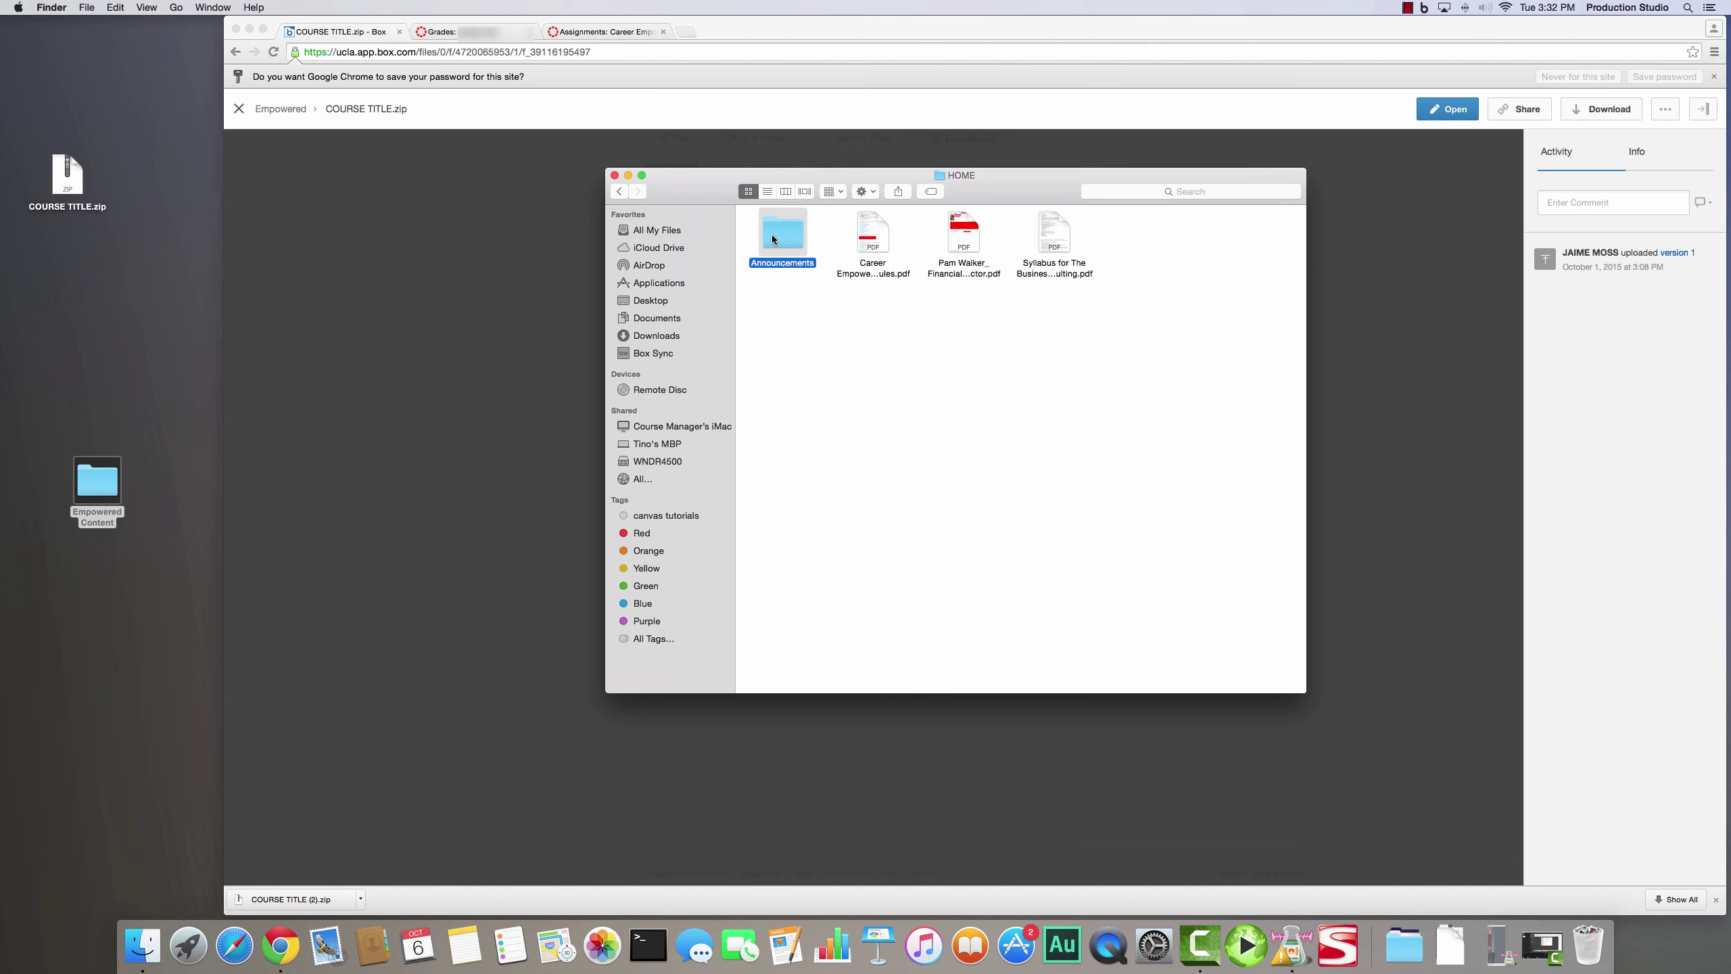
pyautogui.doubleClick(772, 237)
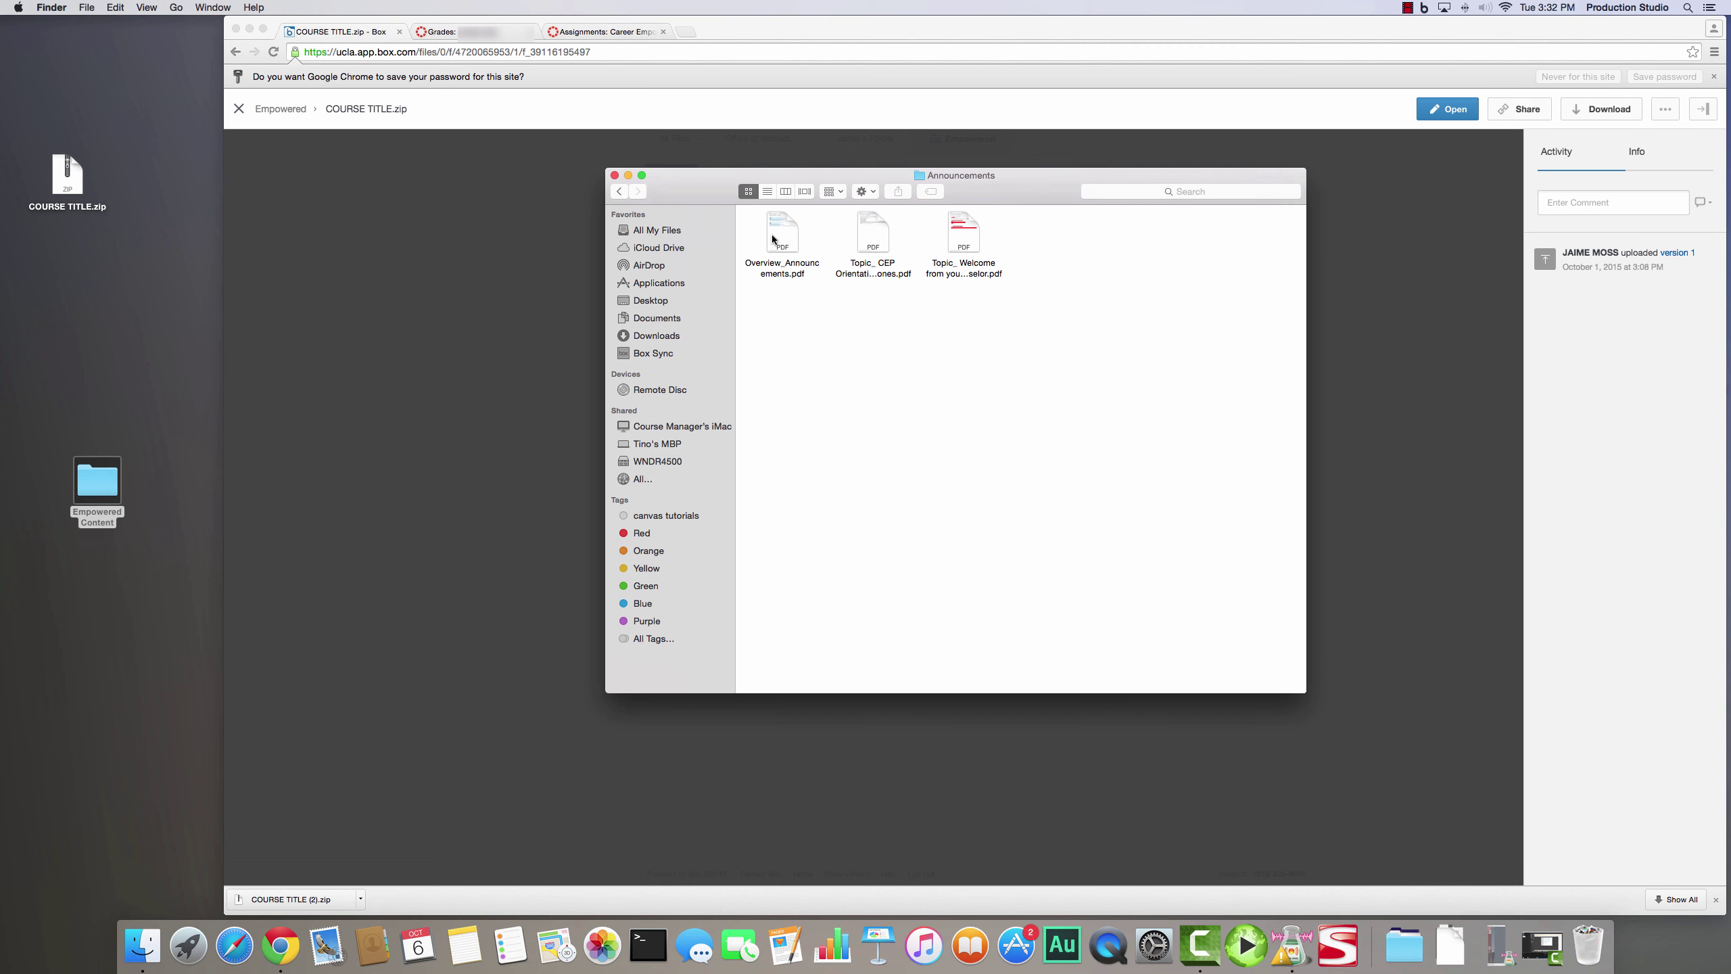
pyautogui.click(775, 238)
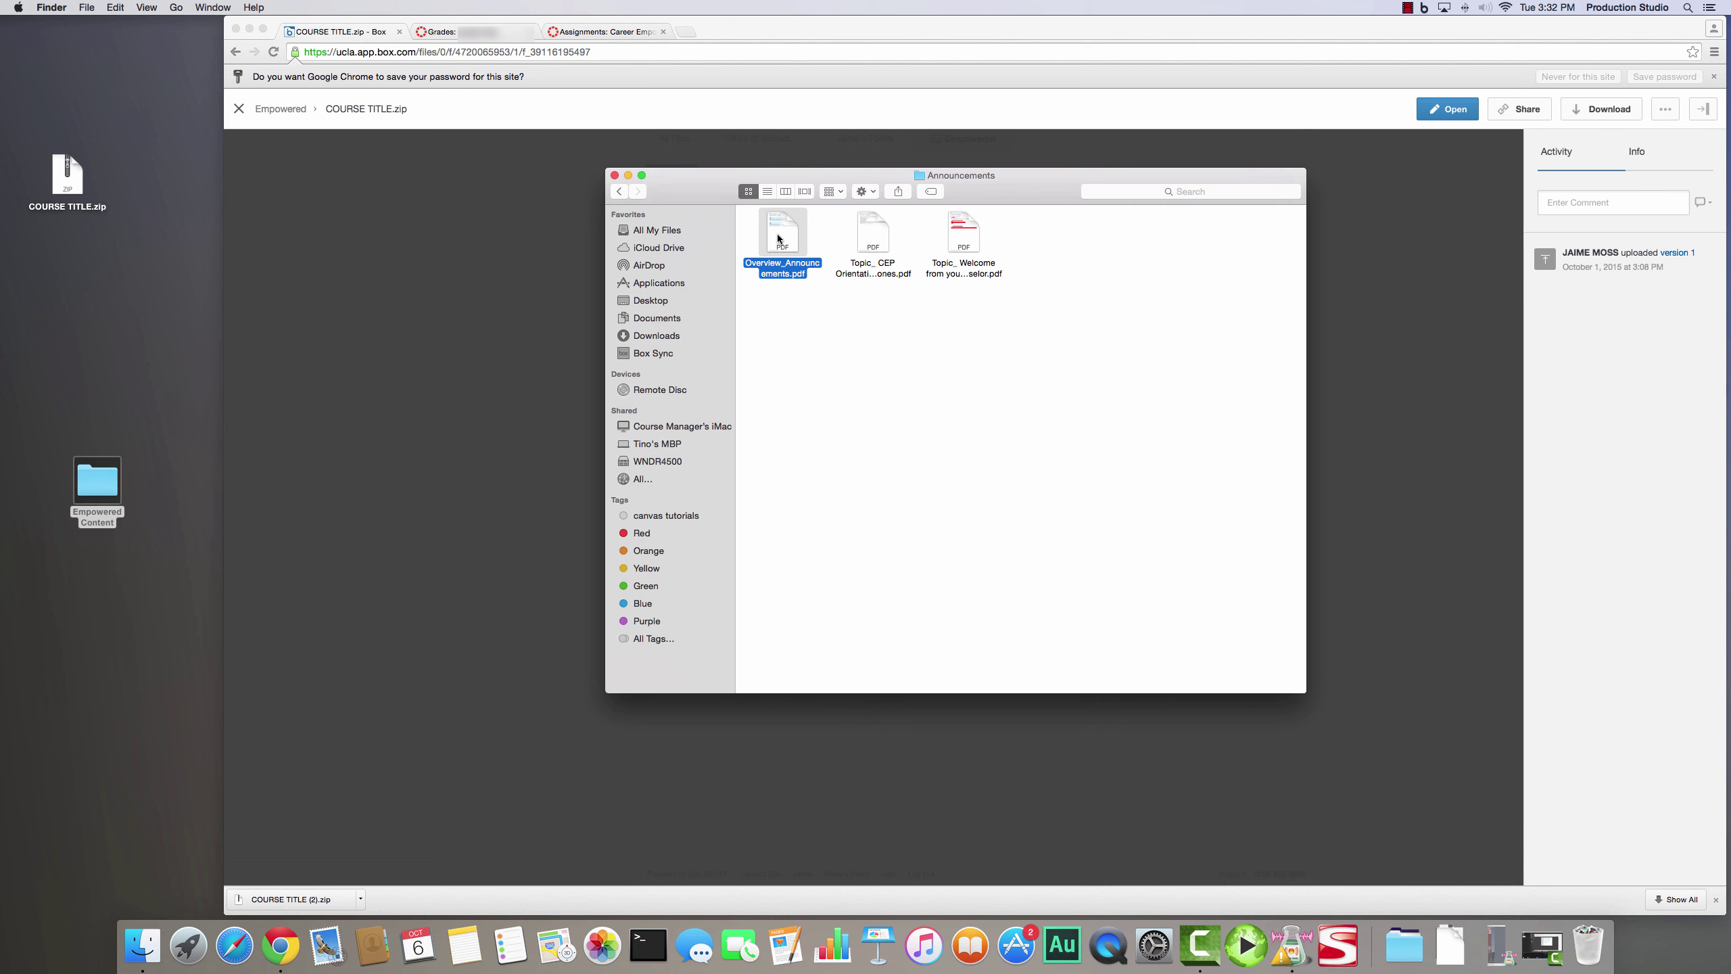
pyautogui.doubleClick(778, 238)
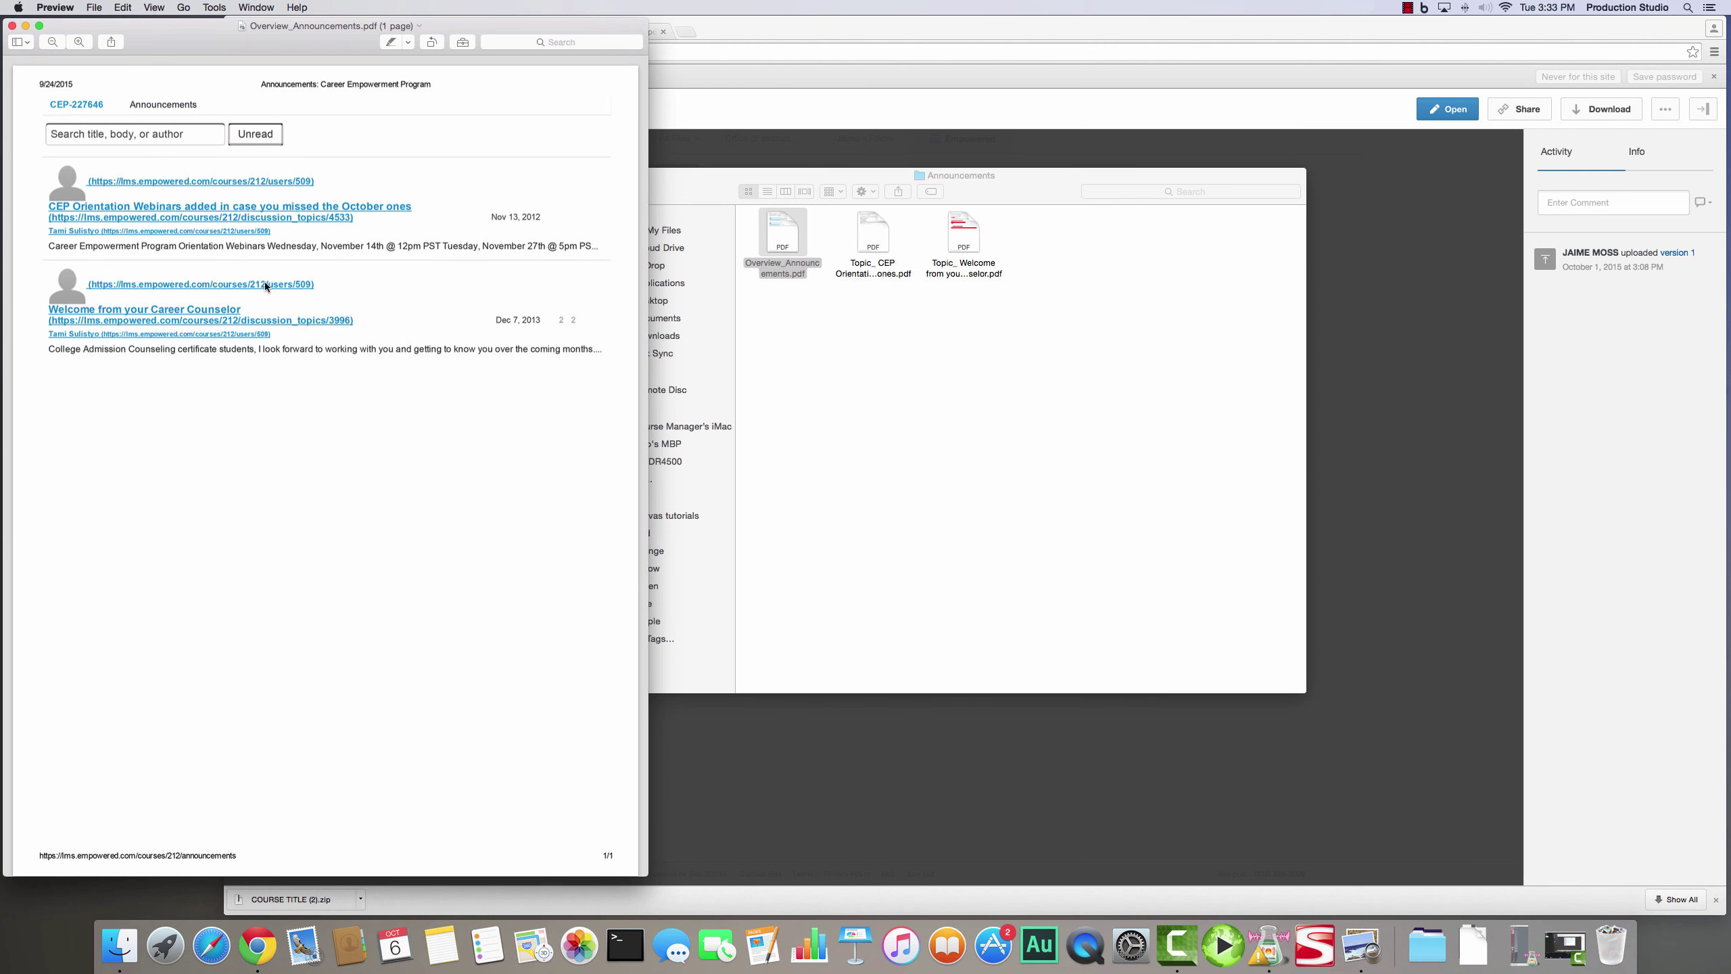
pyautogui.click(867, 245)
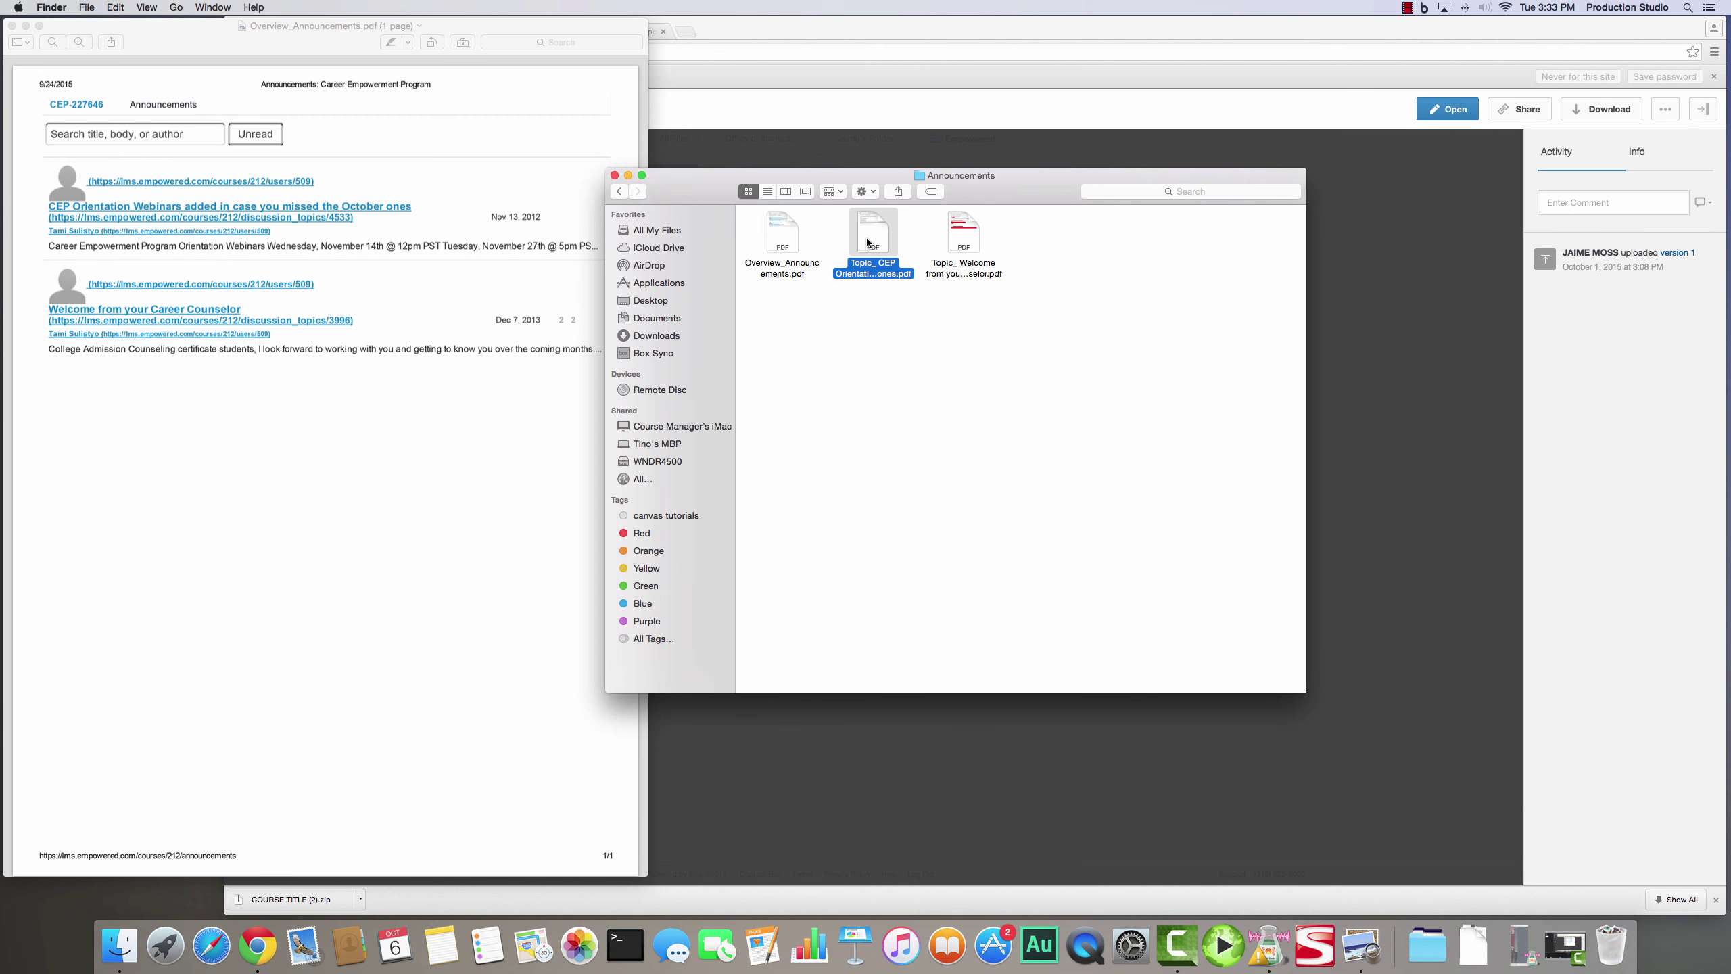
pyautogui.doubleClick(869, 242)
pyautogui.moveTo(526, 46); pyautogui.dragTo(1267, 35)
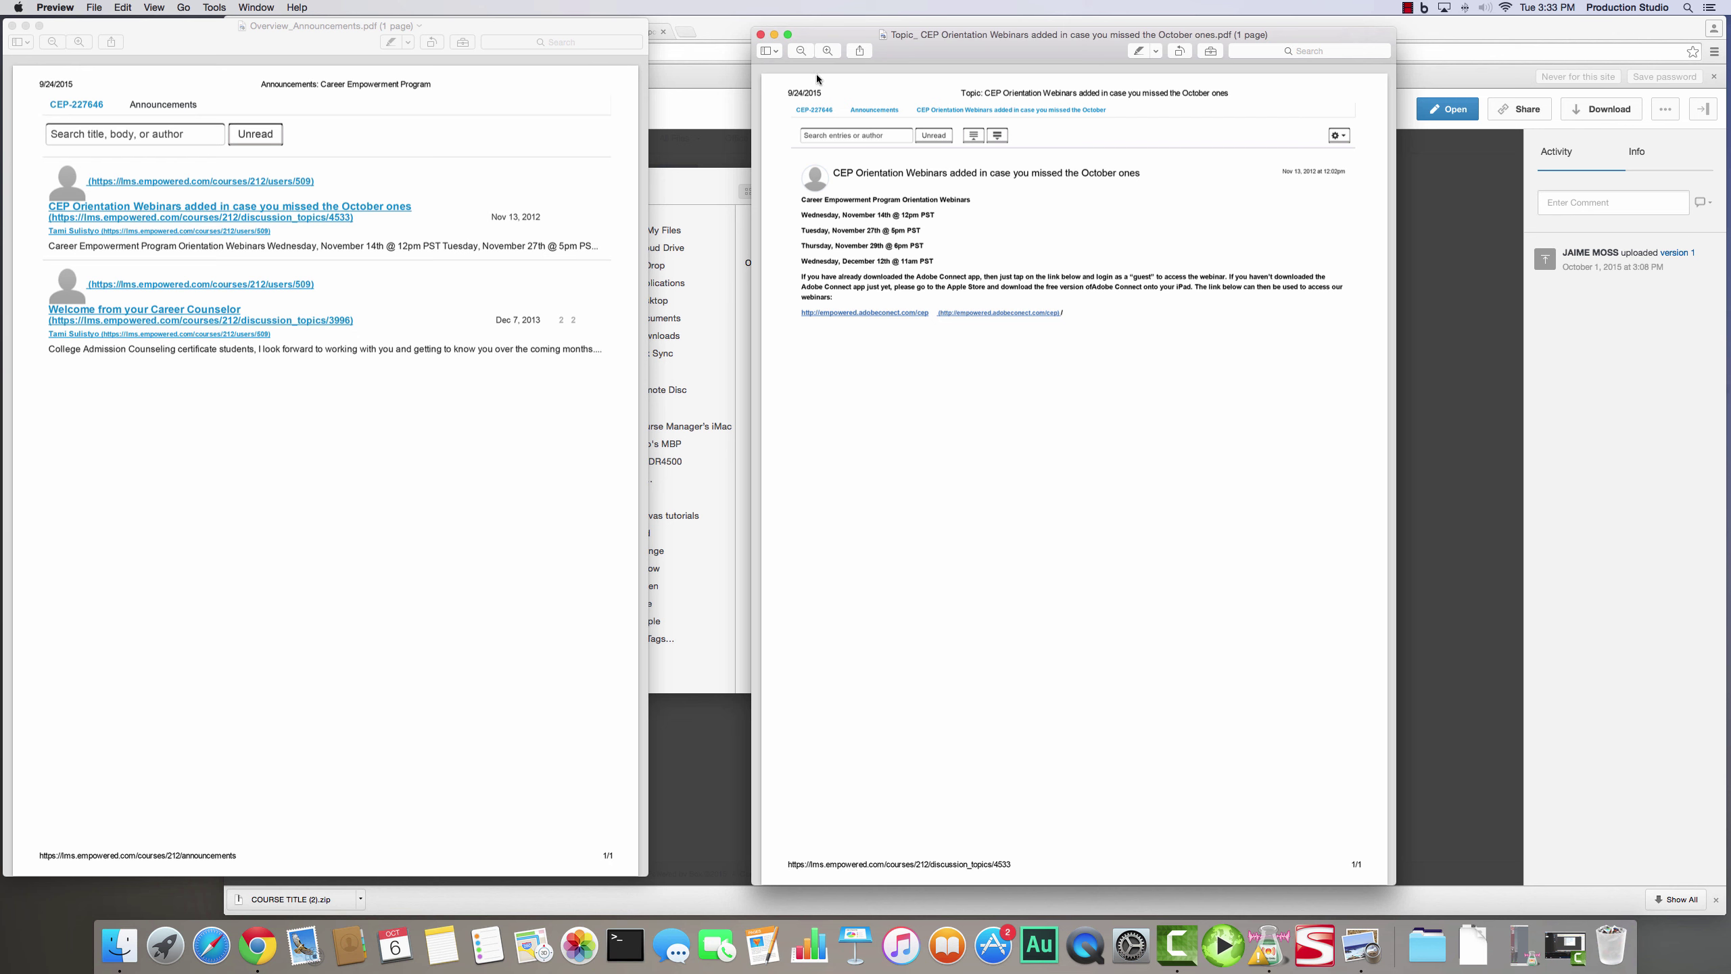
pyautogui.click(761, 34)
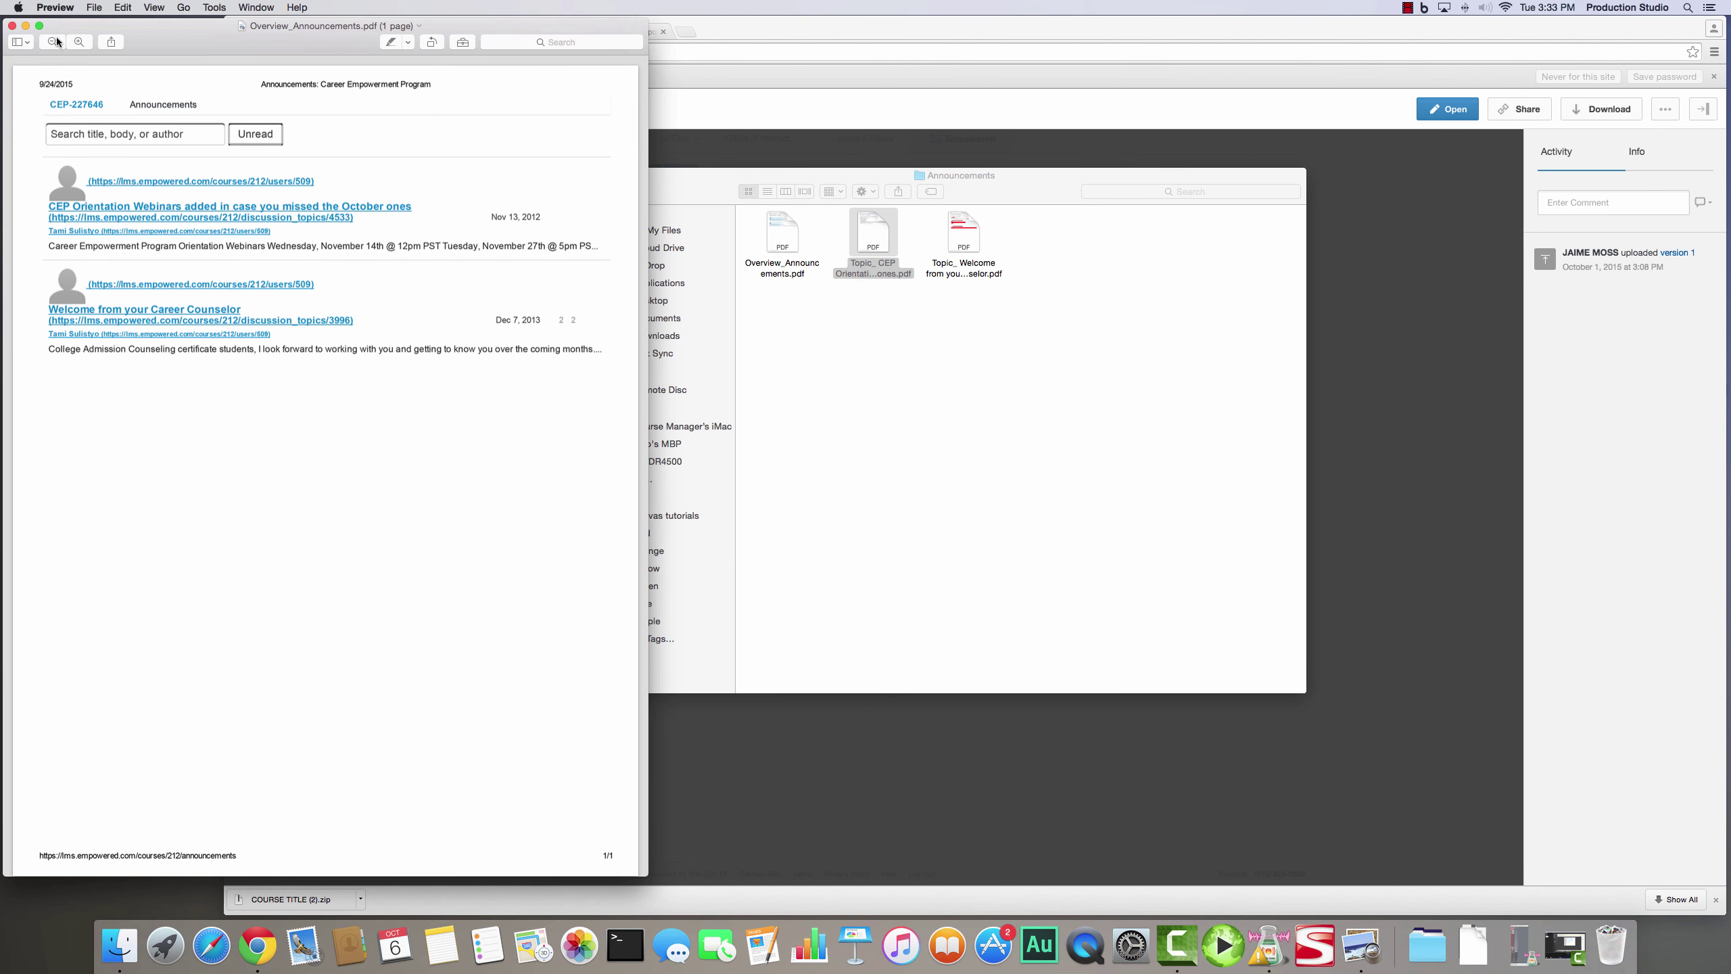
pyautogui.click(12, 26)
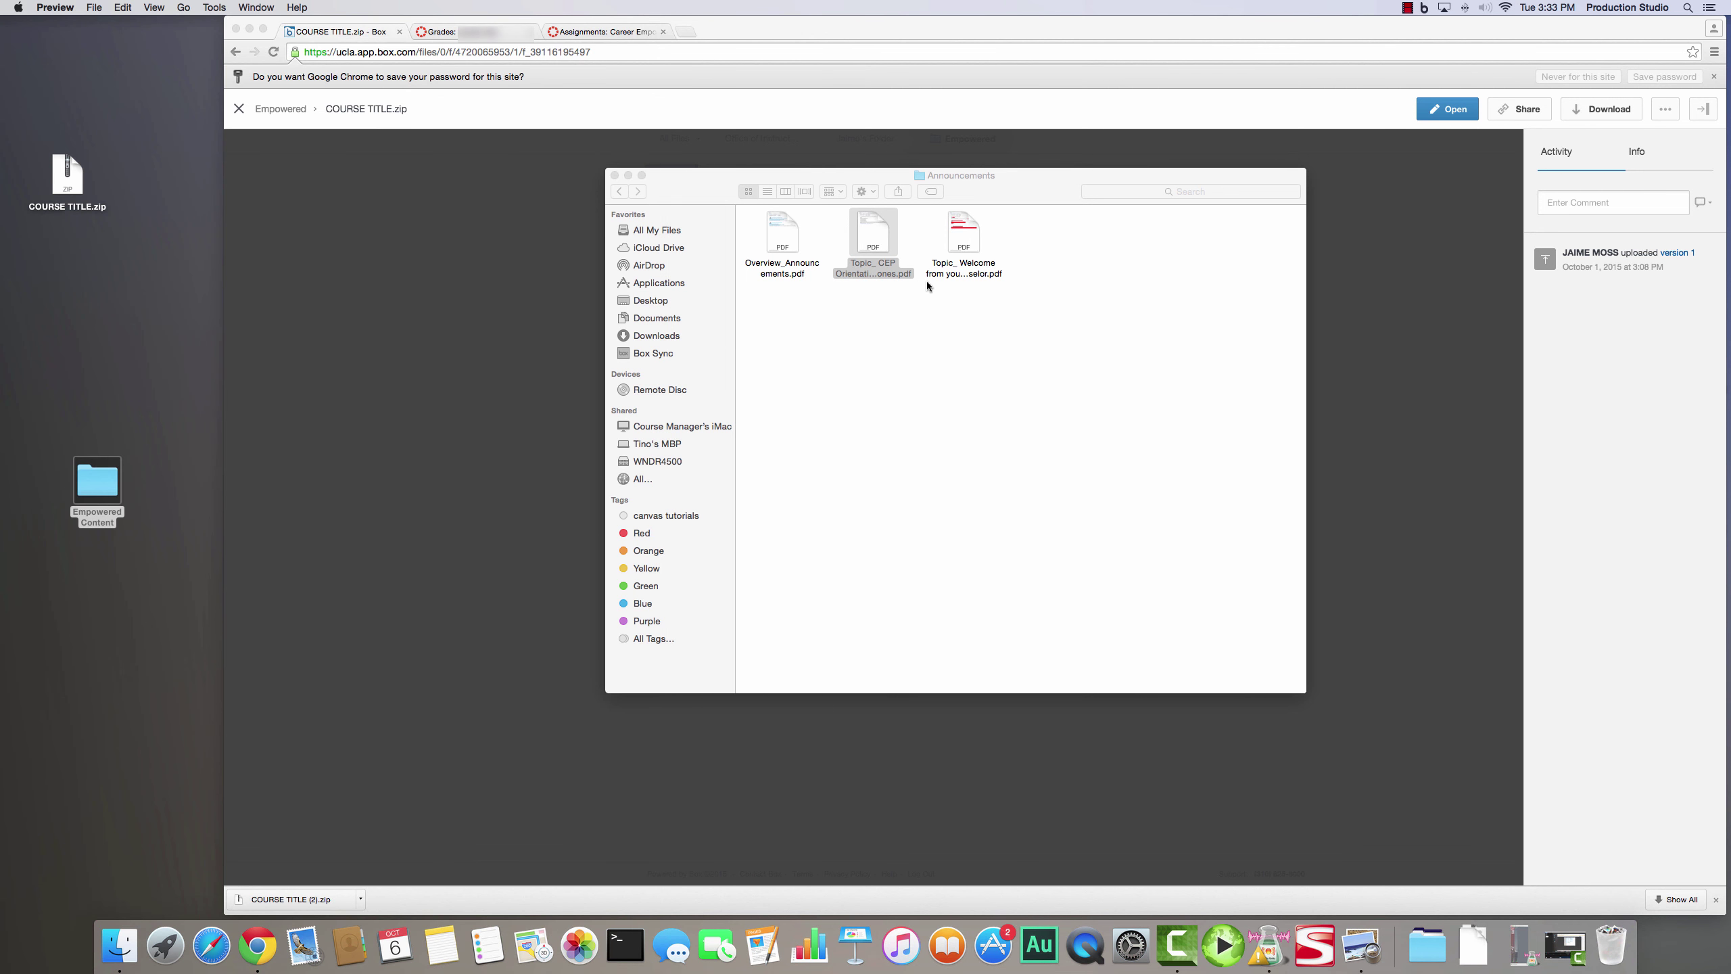
# - Go back up to Algebra 1, close the Finder window and return to the Empowered grades page
pyautogui.click(620, 191)
pyautogui.click(619, 190)
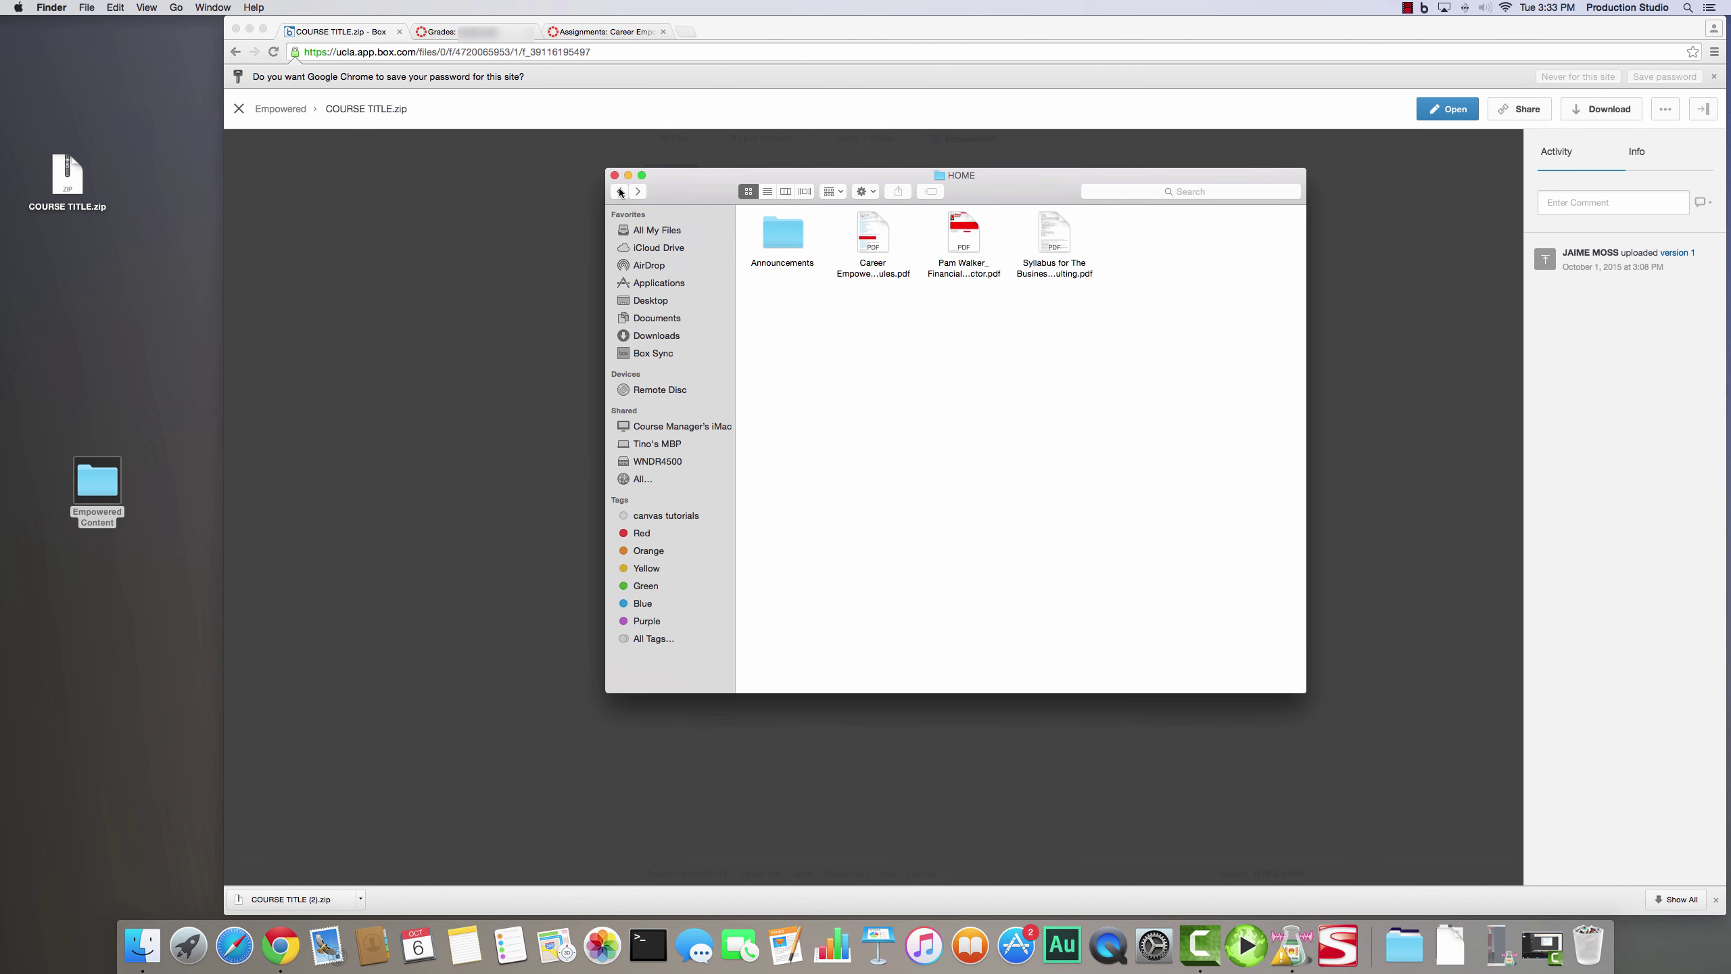
pyautogui.click(620, 191)
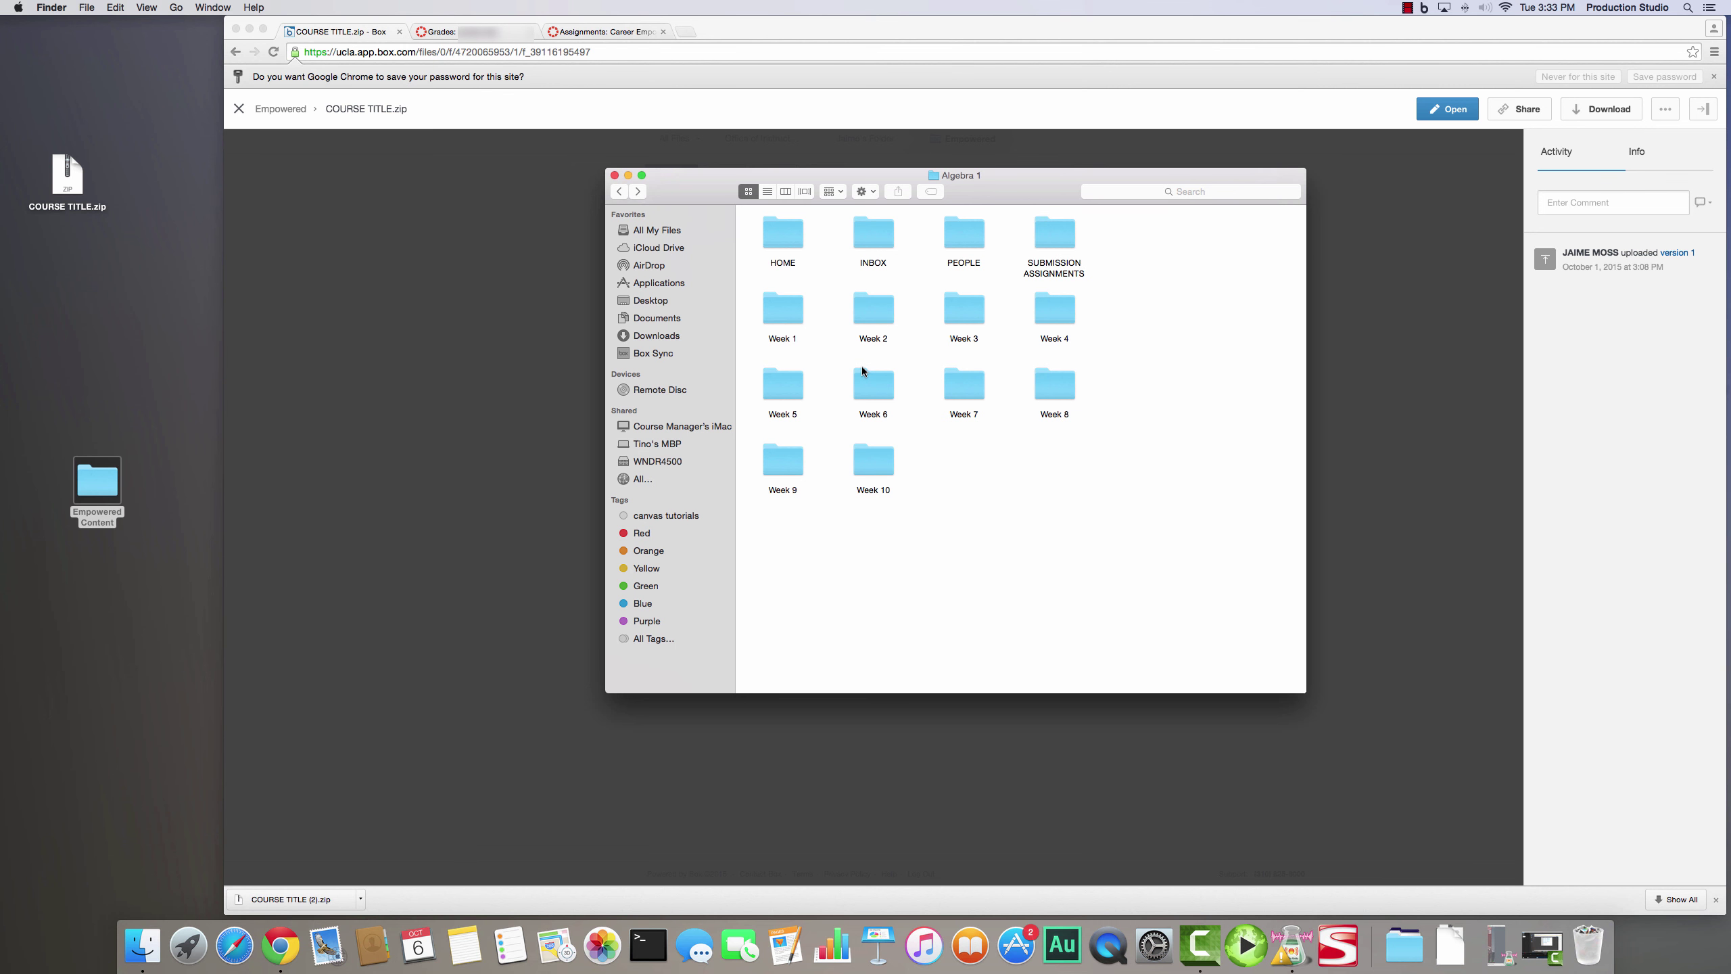
pyautogui.click(616, 176)
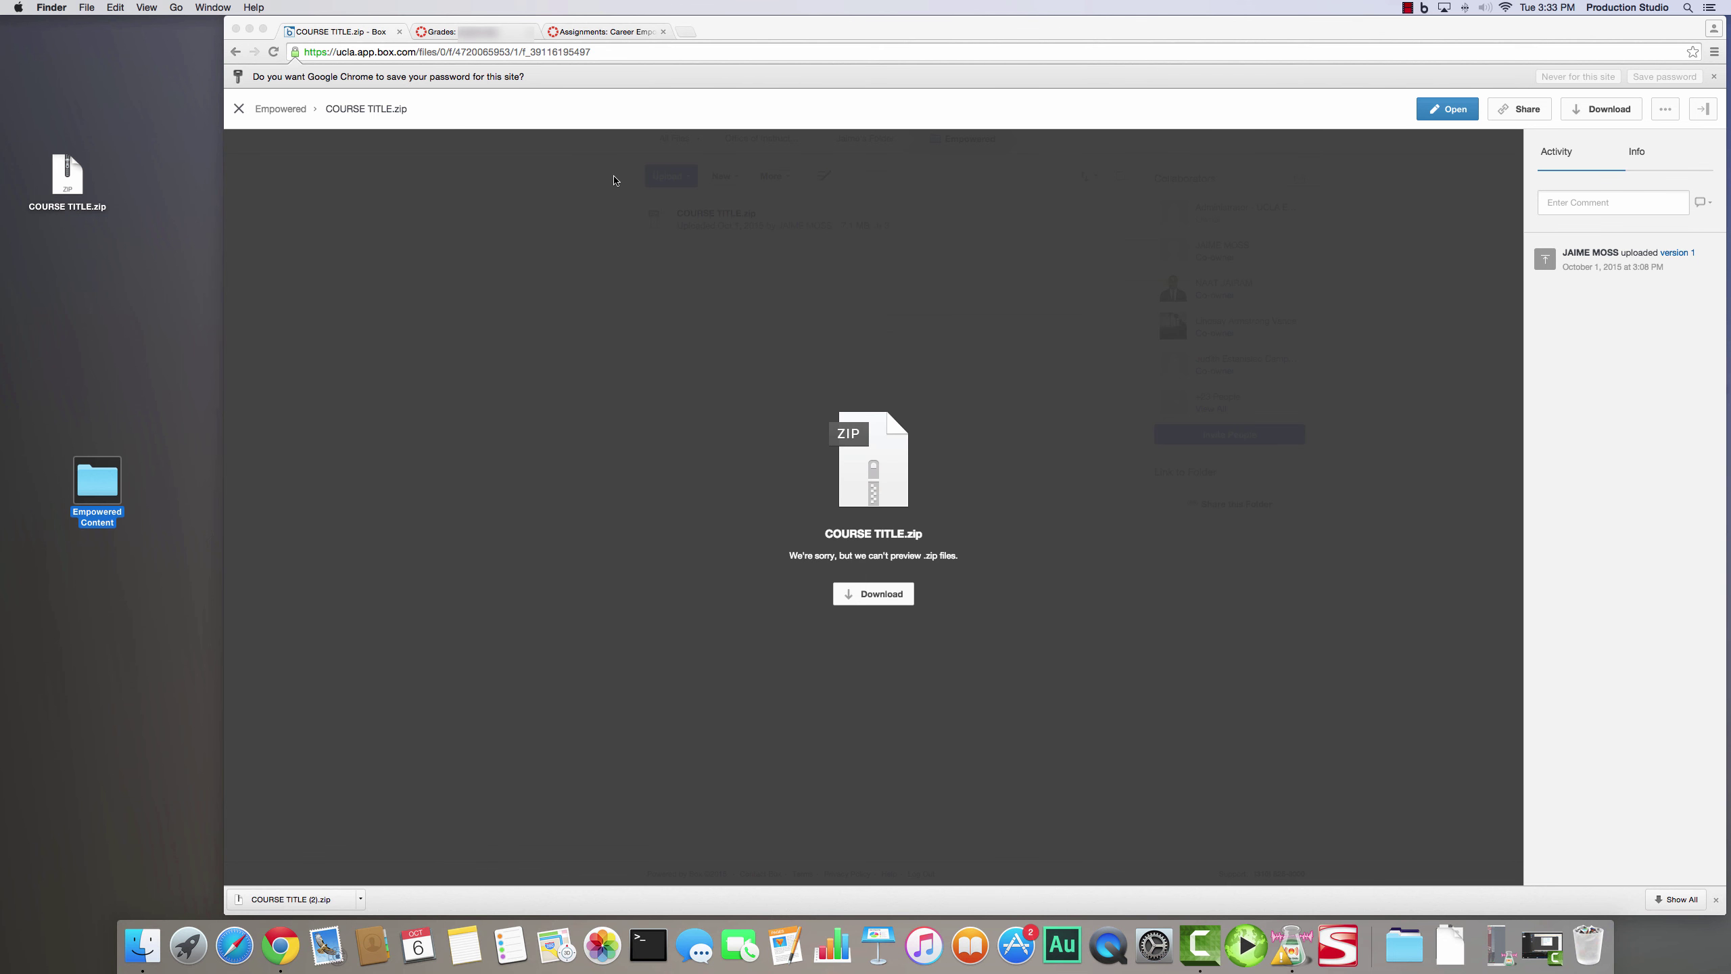
pyautogui.click(455, 32)
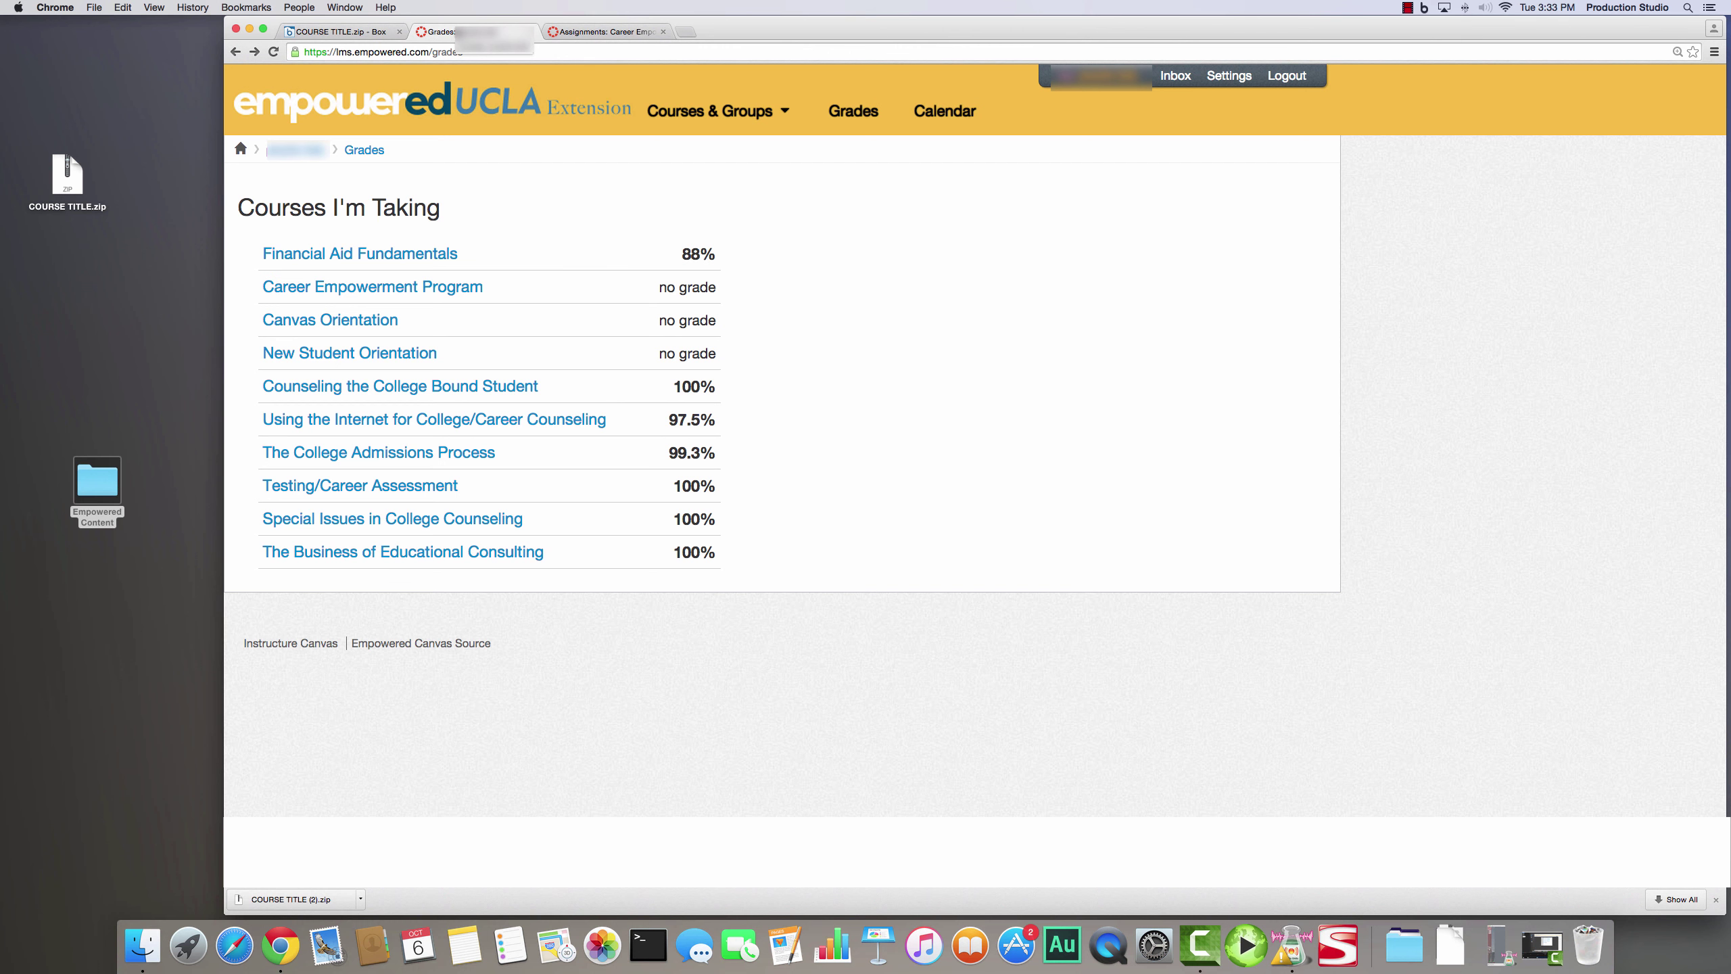
# - Pass through the Career Empowerment Program course to reach The Business of Educational Consulting (X414.96) home
pyautogui.click(710, 111)
pyautogui.moveTo(767, 109)
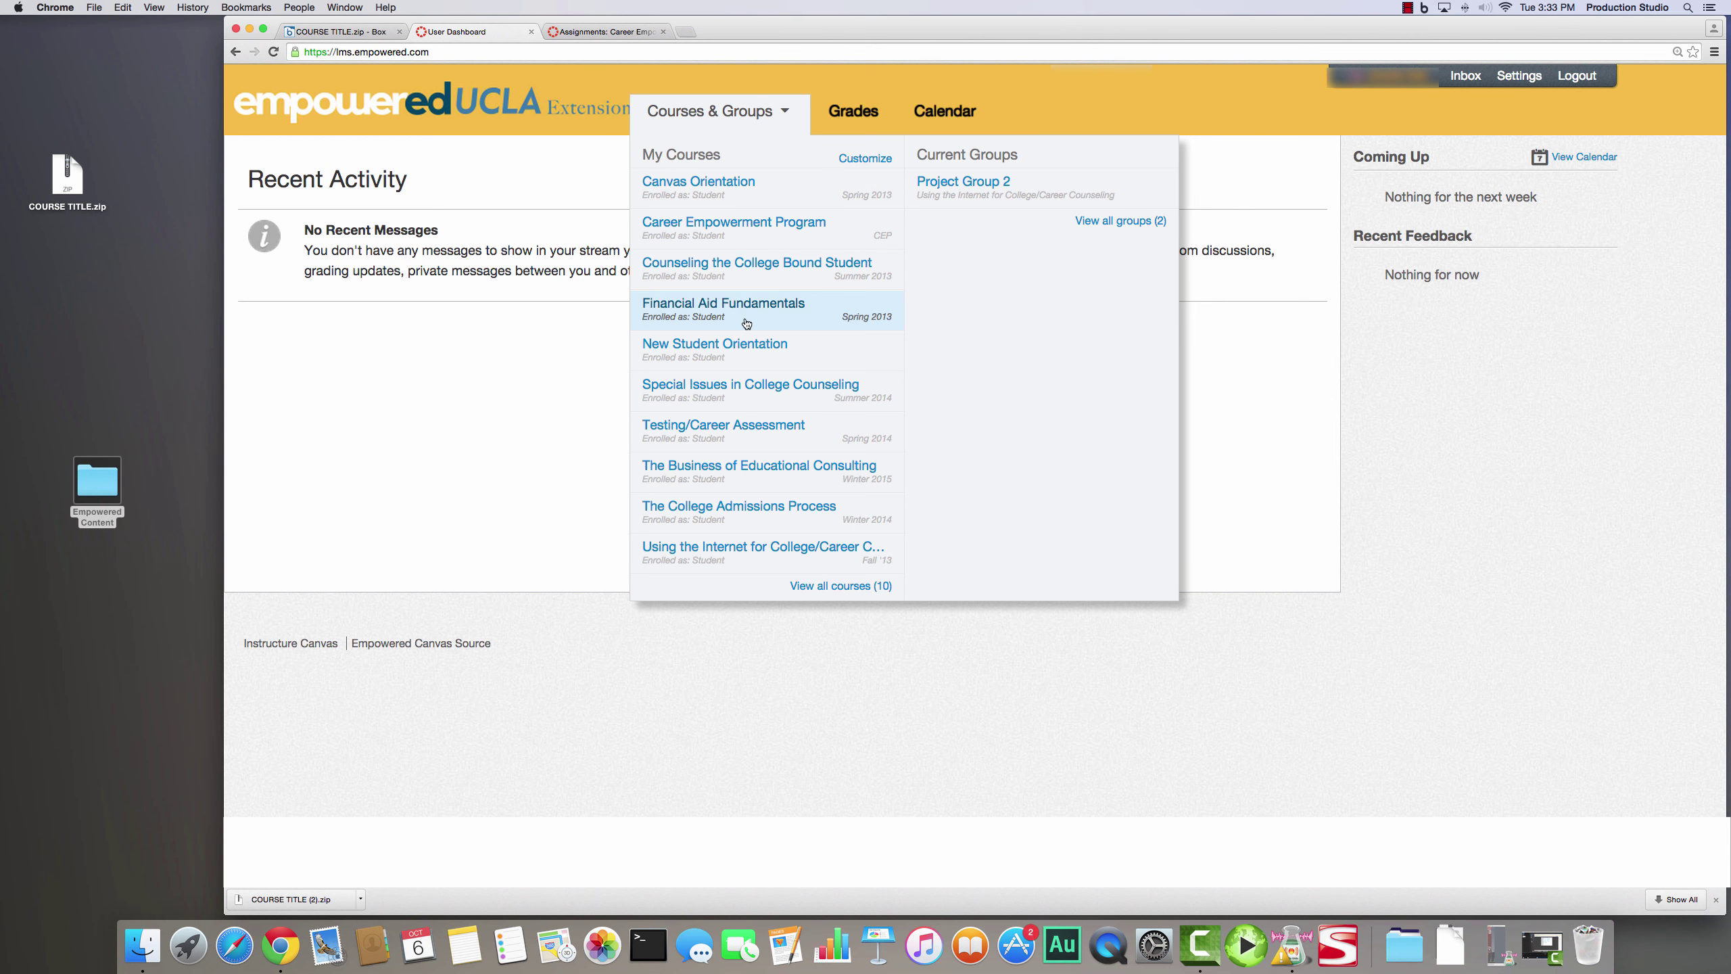
pyautogui.click(757, 228)
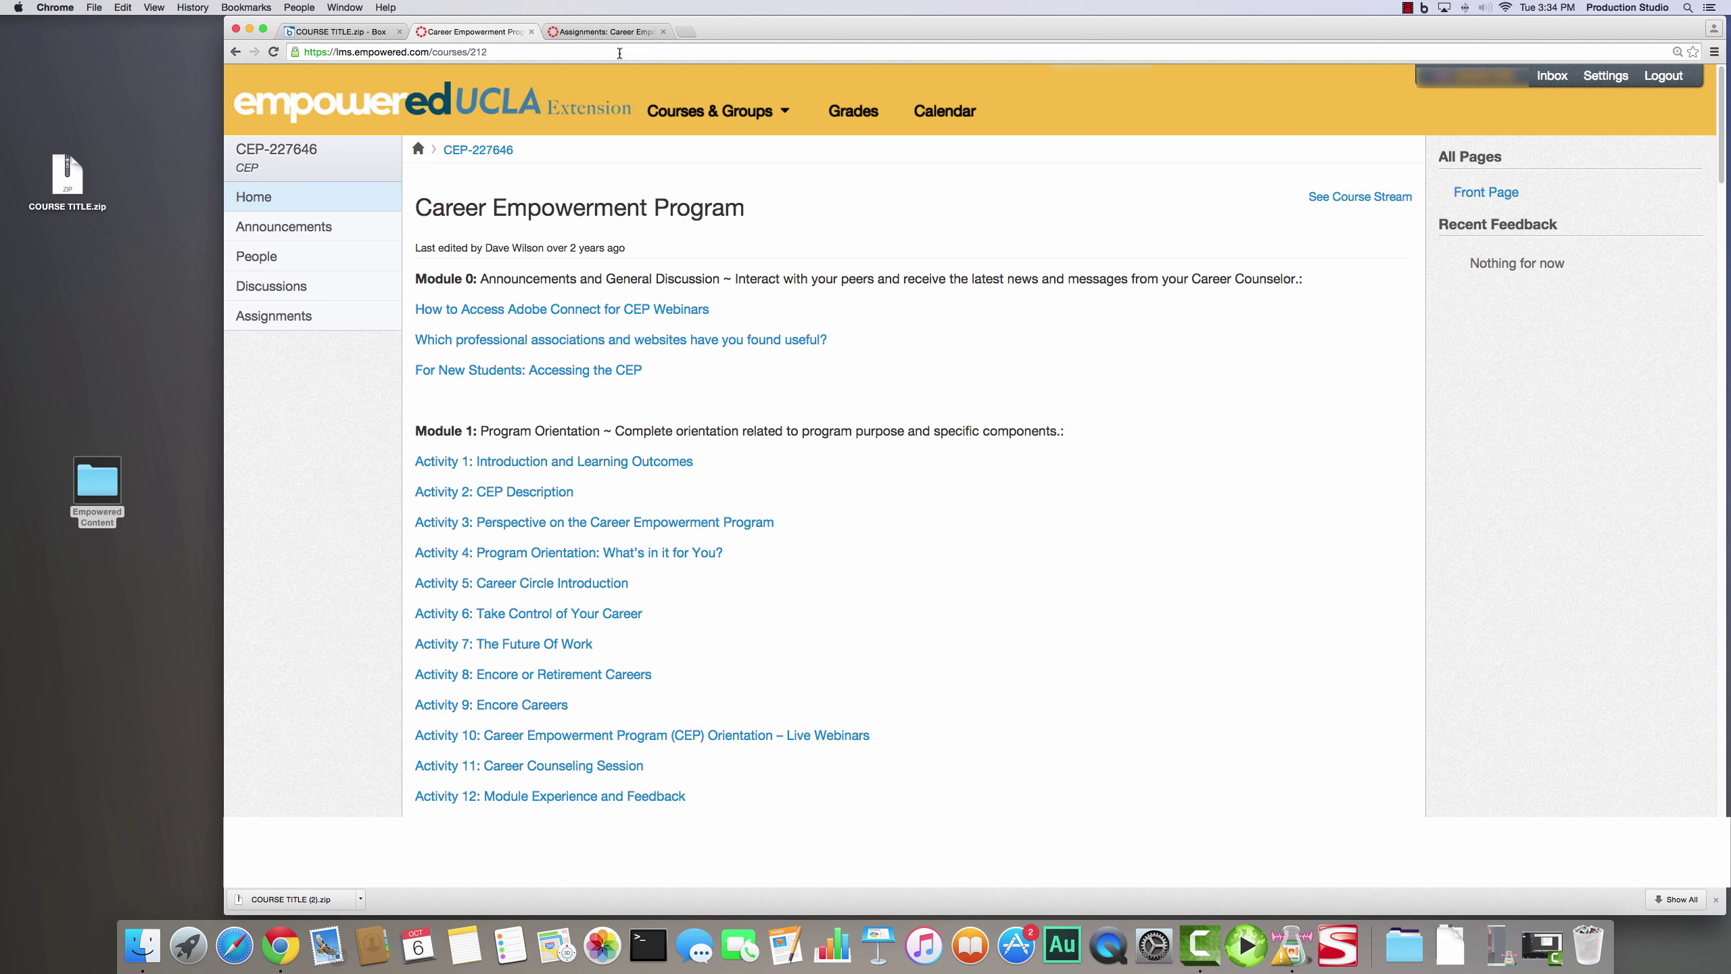
pyautogui.click(622, 31)
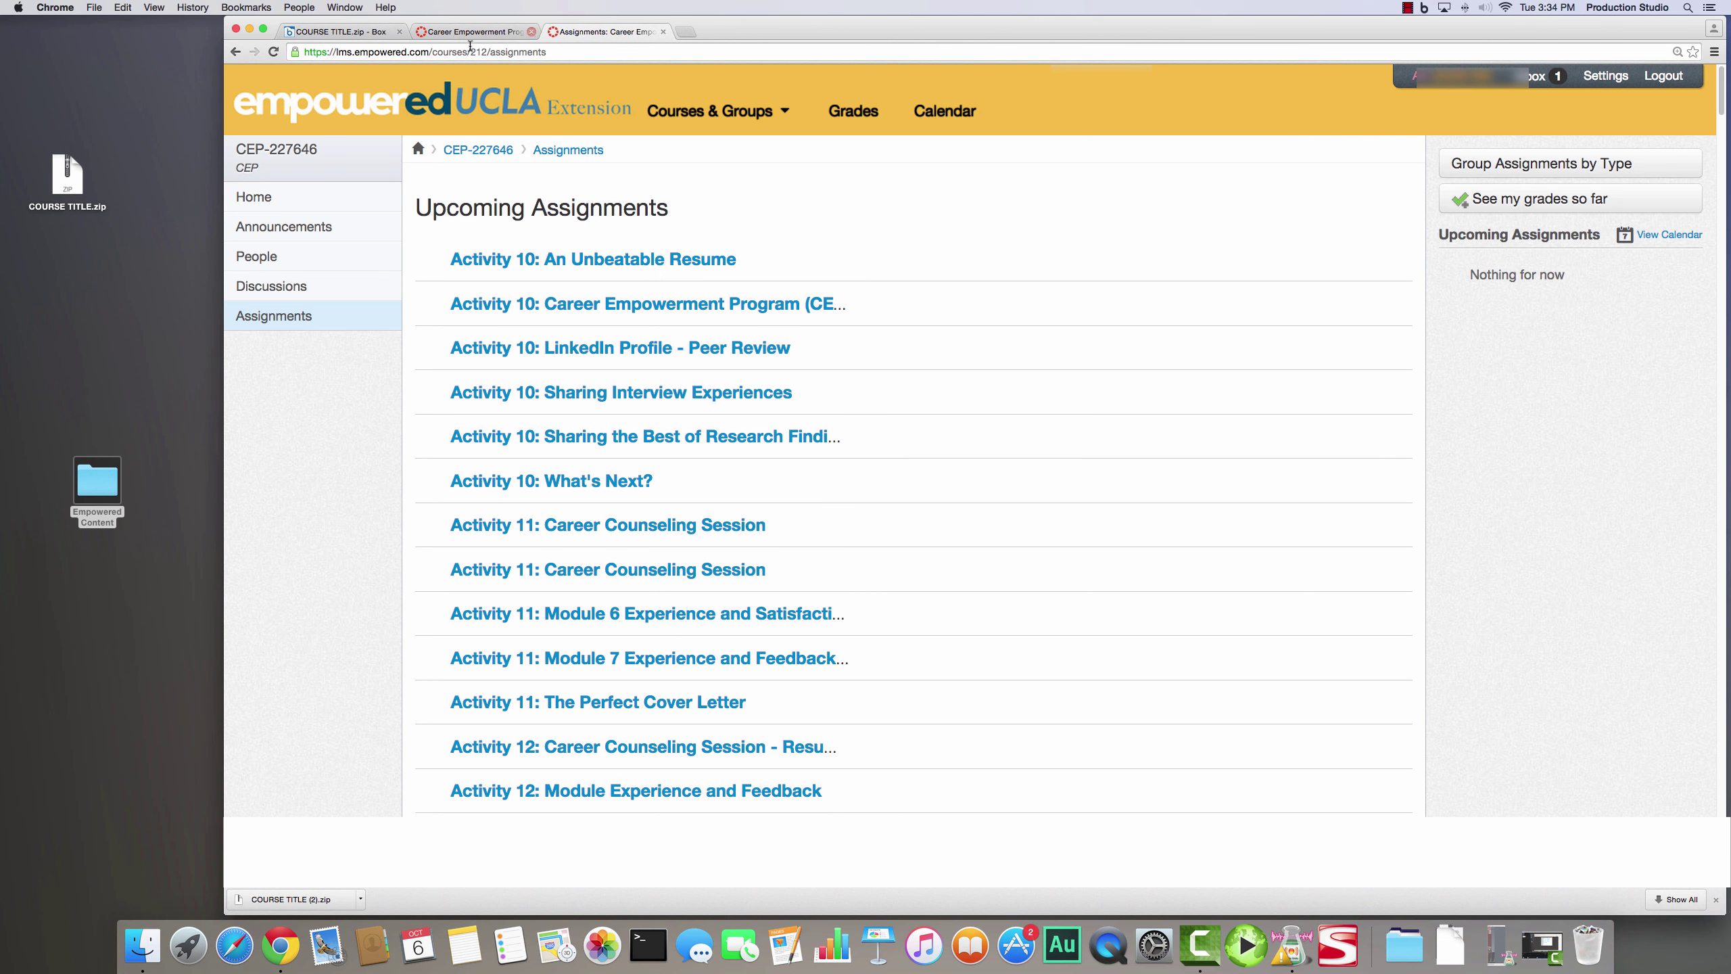
pyautogui.moveTo(694, 116)
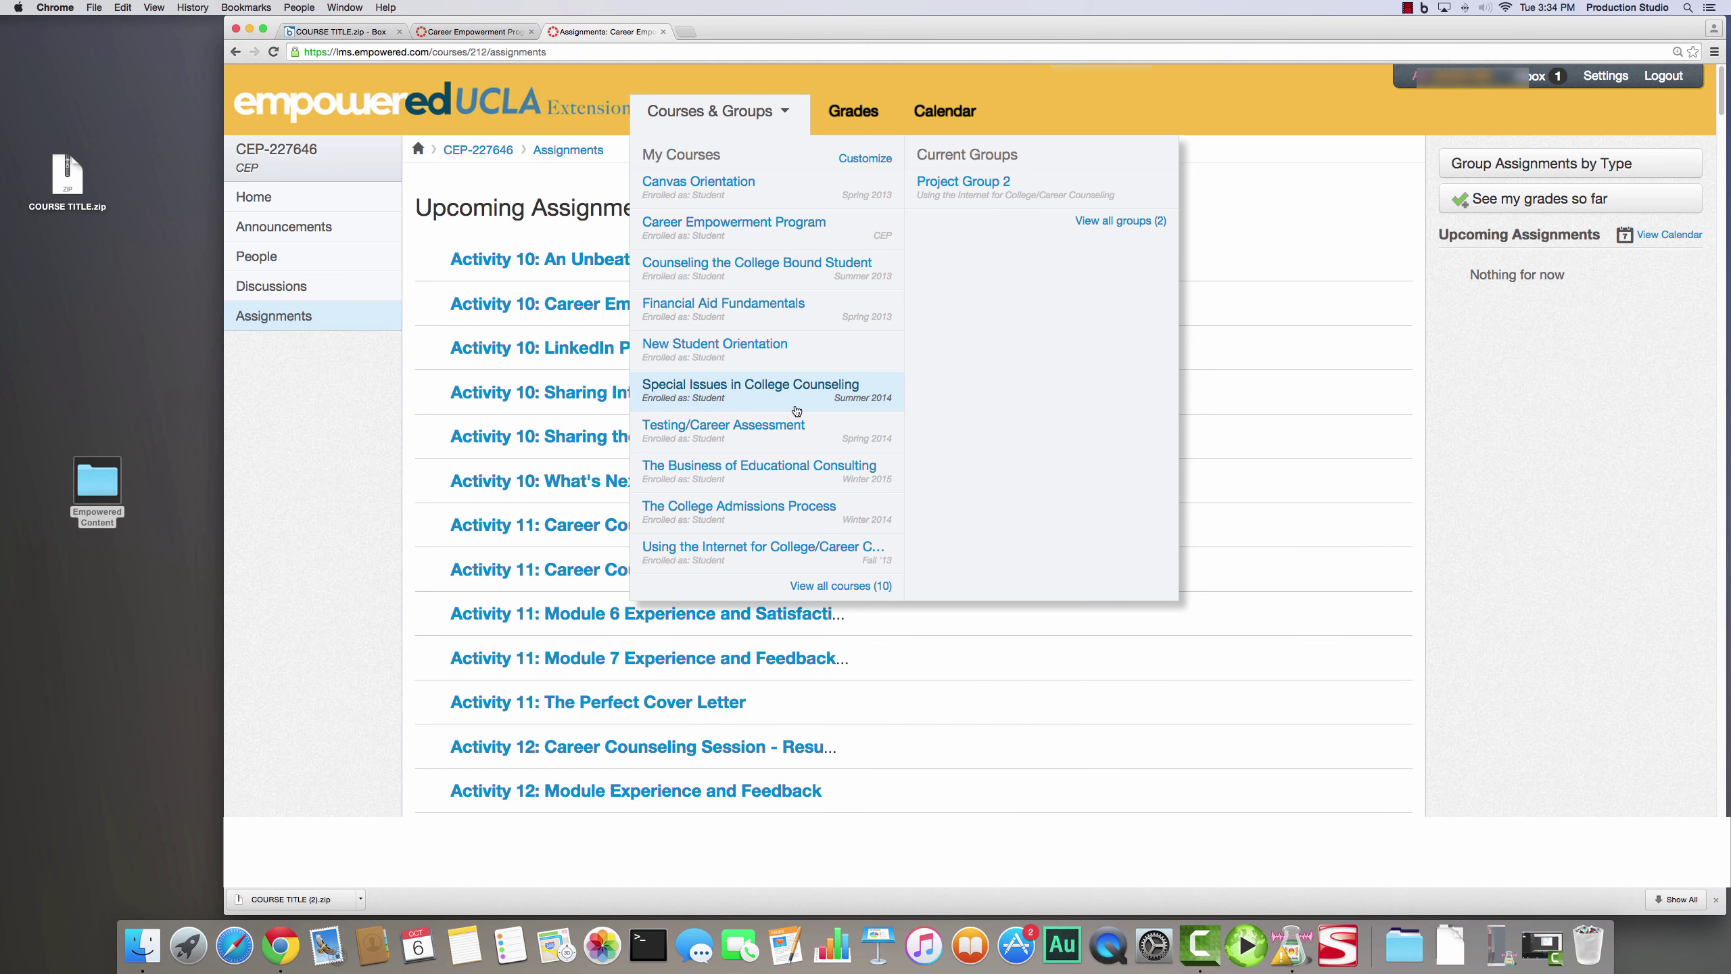
pyautogui.click(786, 469)
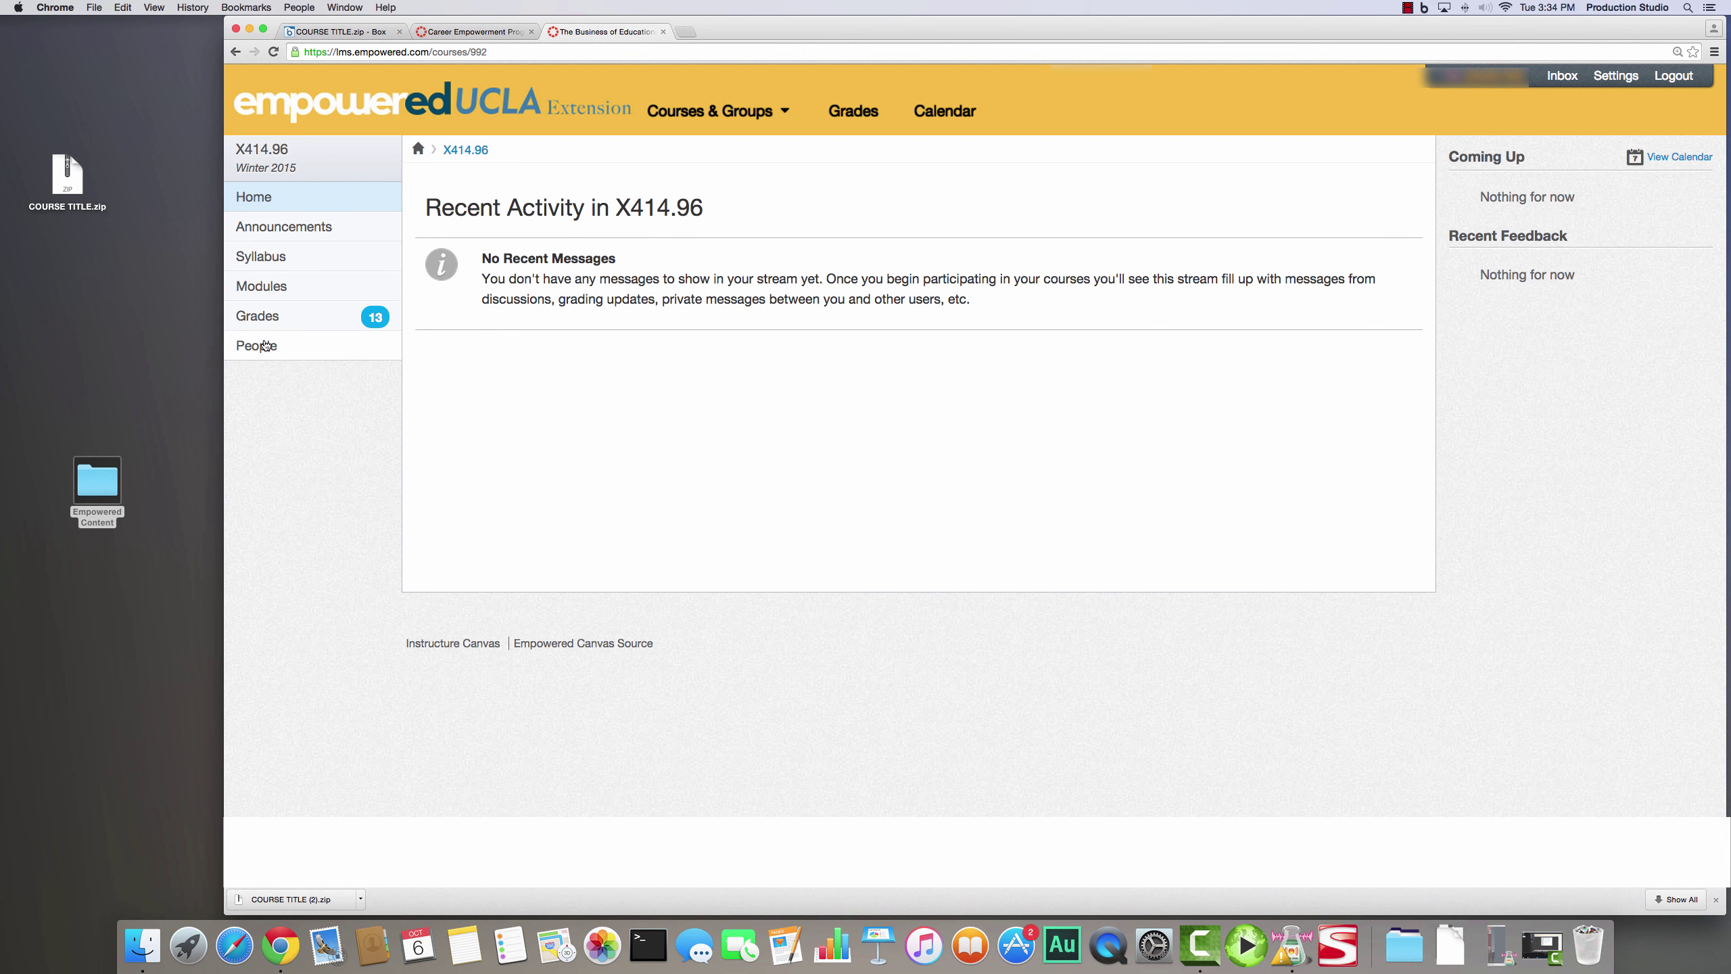
# - Open the X414.96 Modules page and scroll through its weekly modules
pyautogui.click(261, 286)
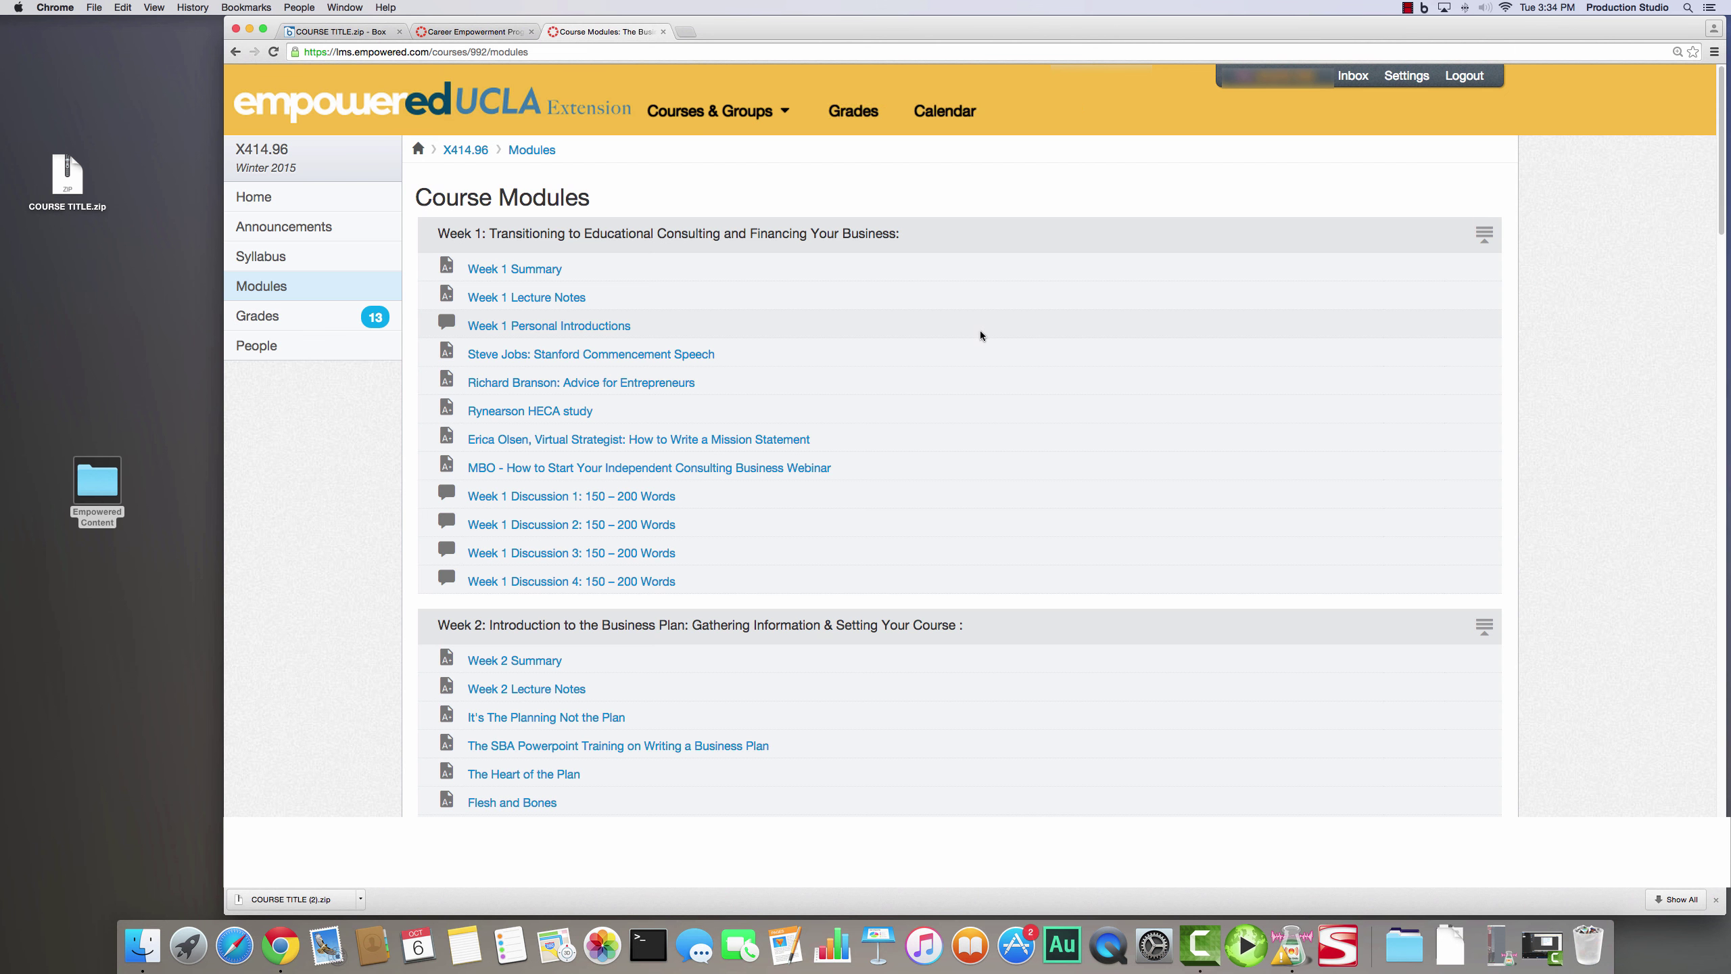
pyautogui.click(767, 105)
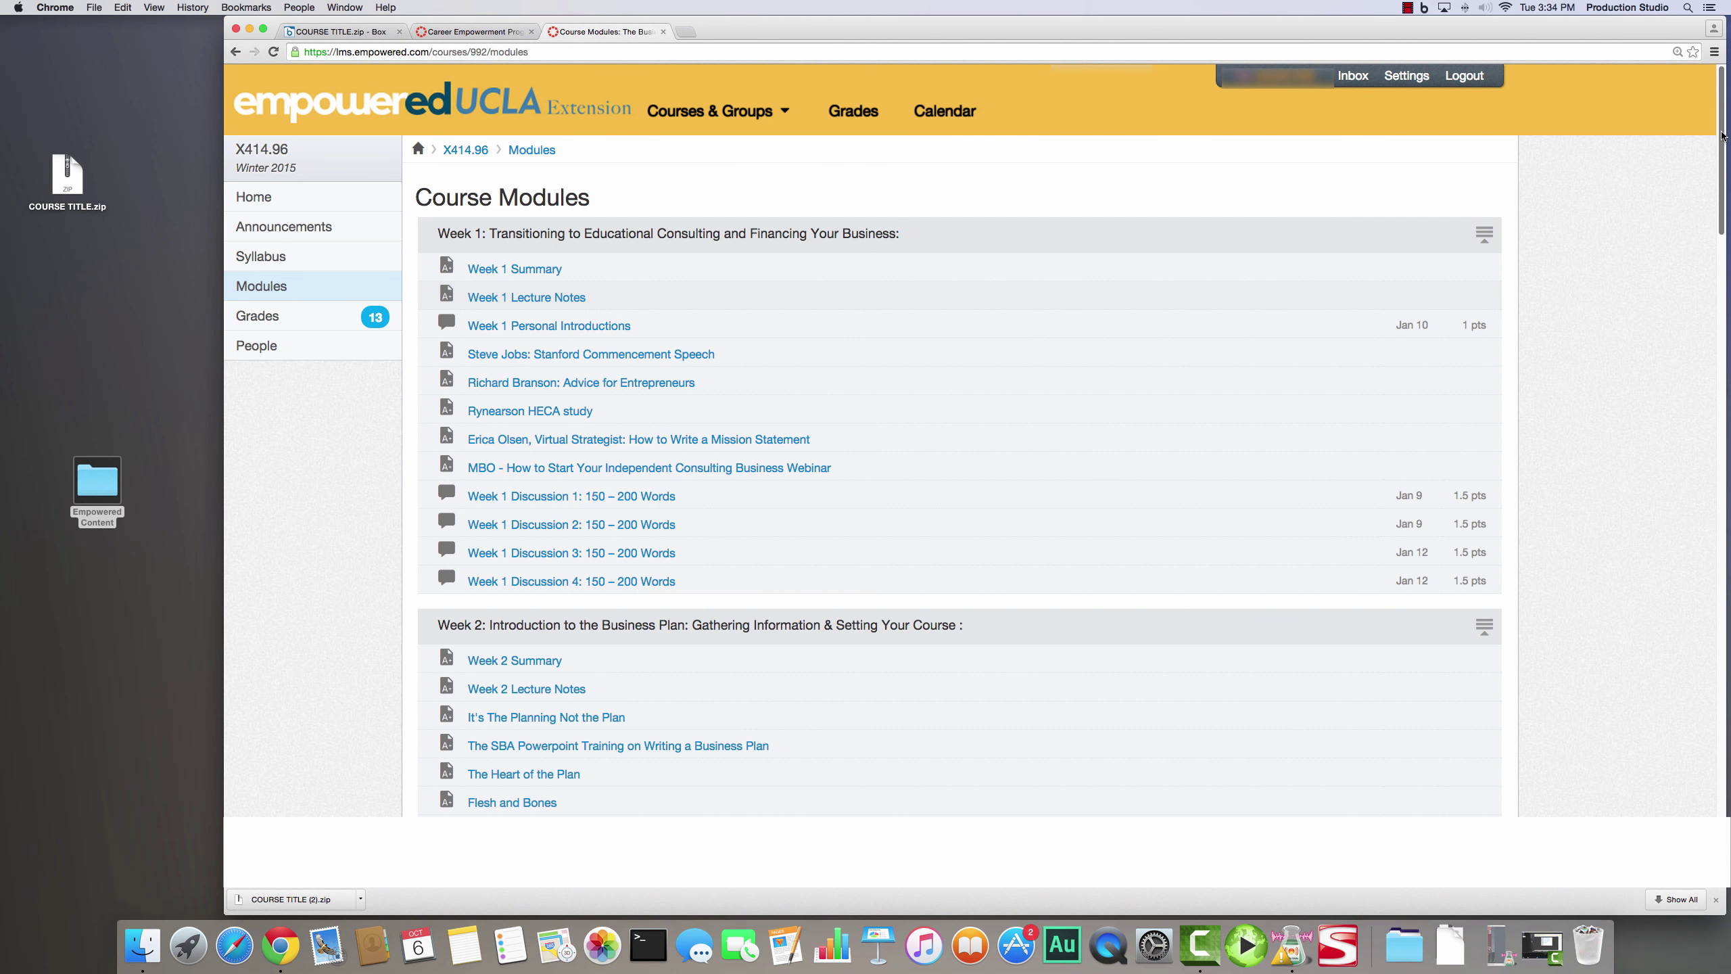
pyautogui.moveTo(1722, 135); pyautogui.dragTo(1728, 246)
pyautogui.scroll(-4, 1353, 234)
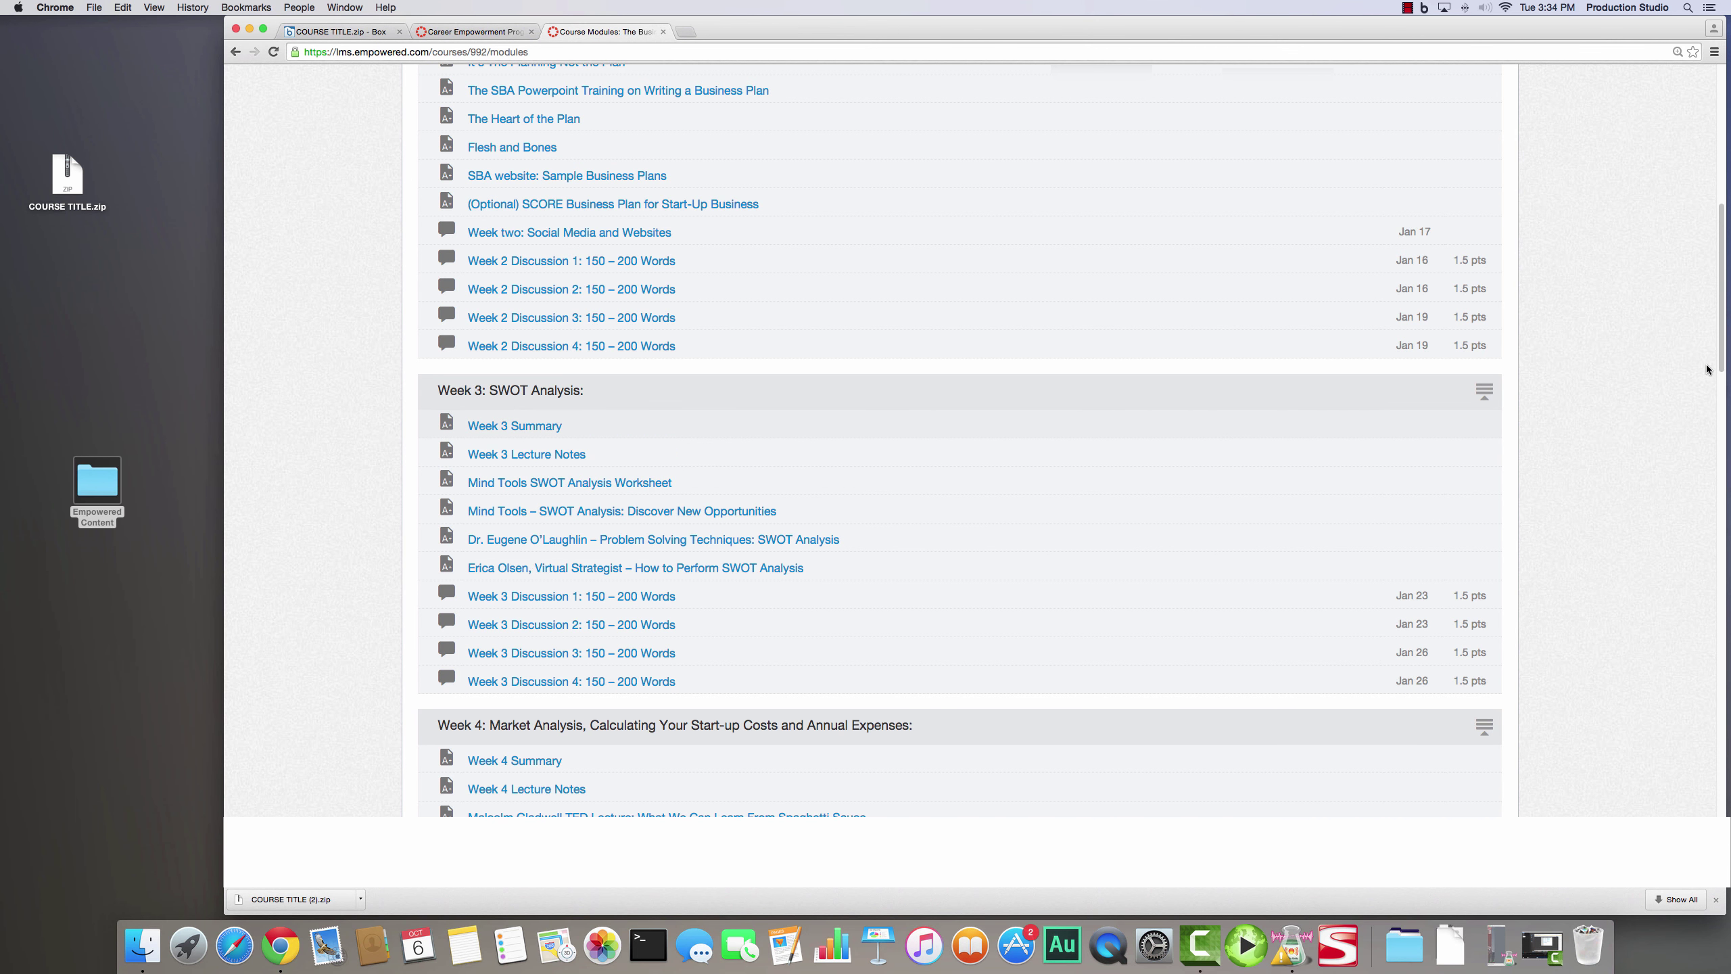
pyautogui.scroll(-6, 1725, 452)
pyautogui.scroll(-20, 1725, 453)
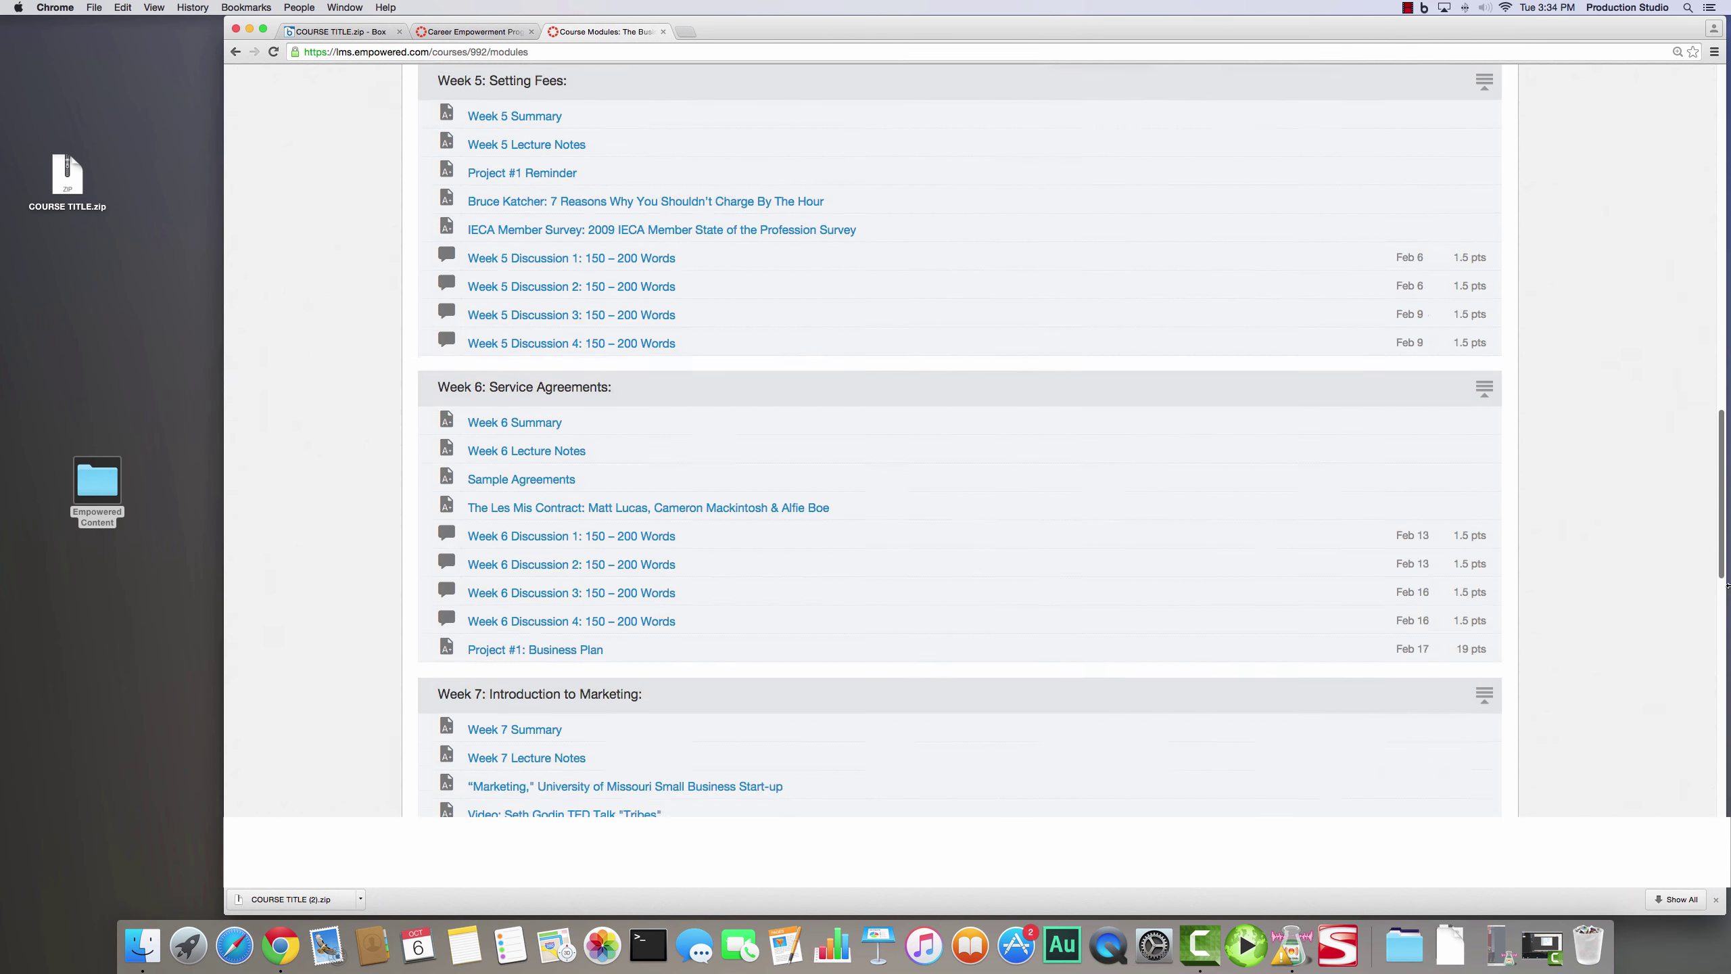
pyautogui.scroll(20, 444, 108)
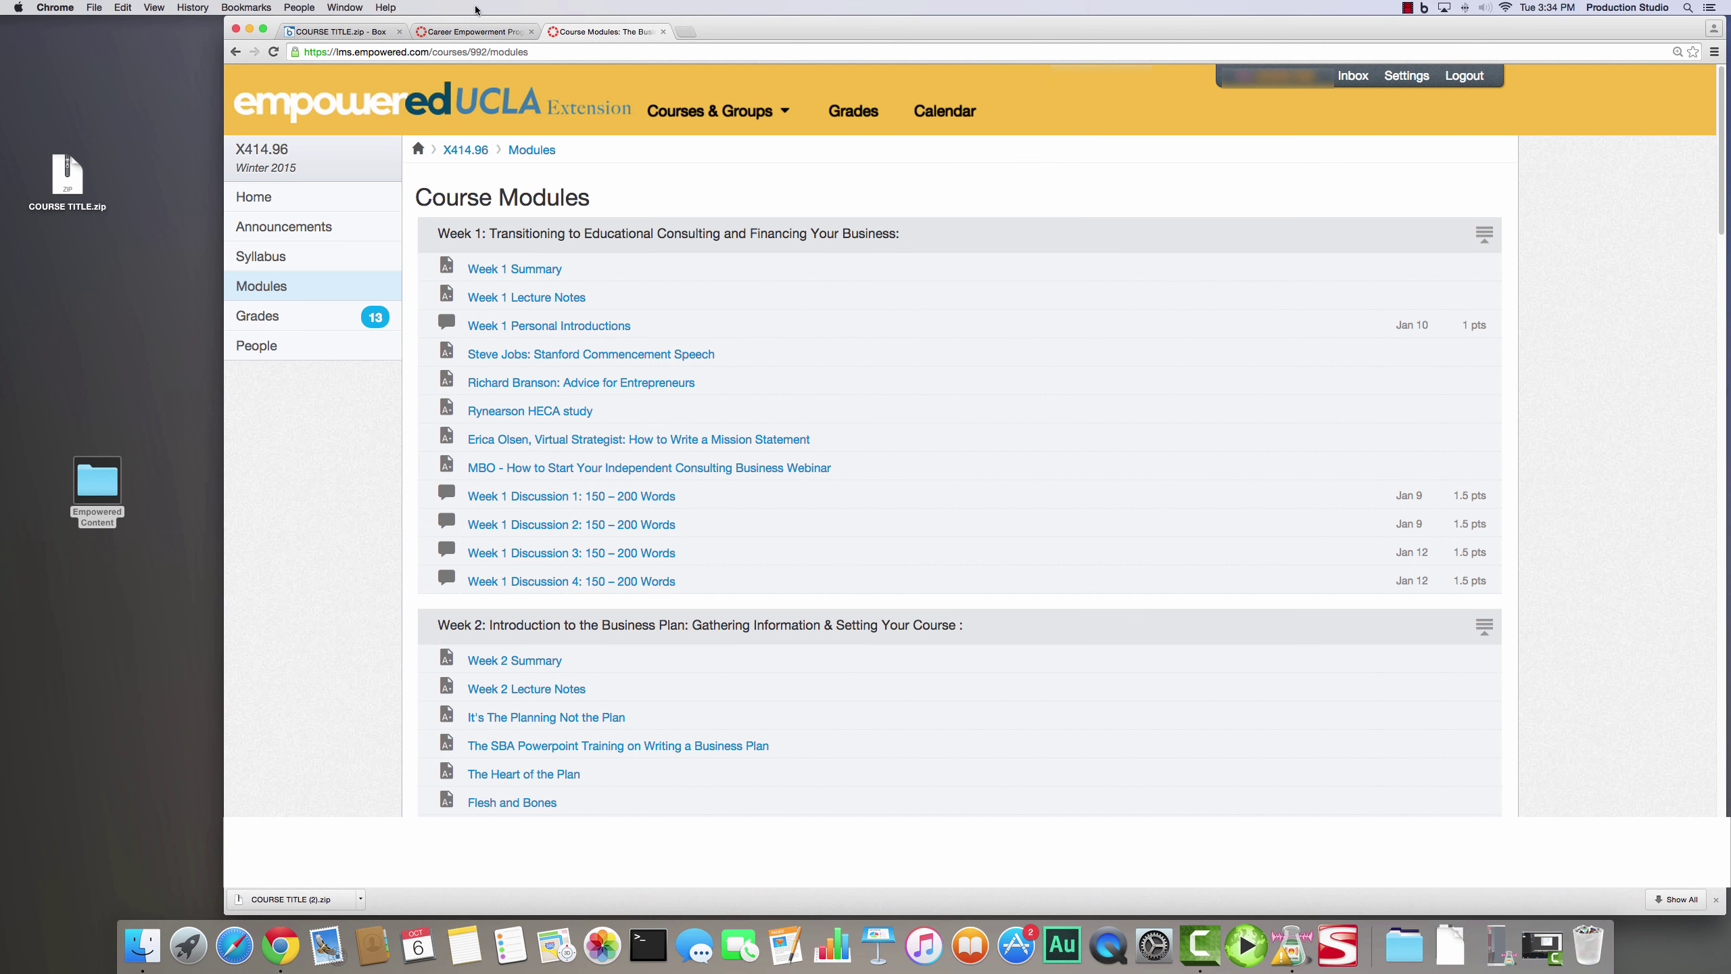
# - Compare it with the Career Empowerment Program course's assignments list
pyautogui.click(463, 32)
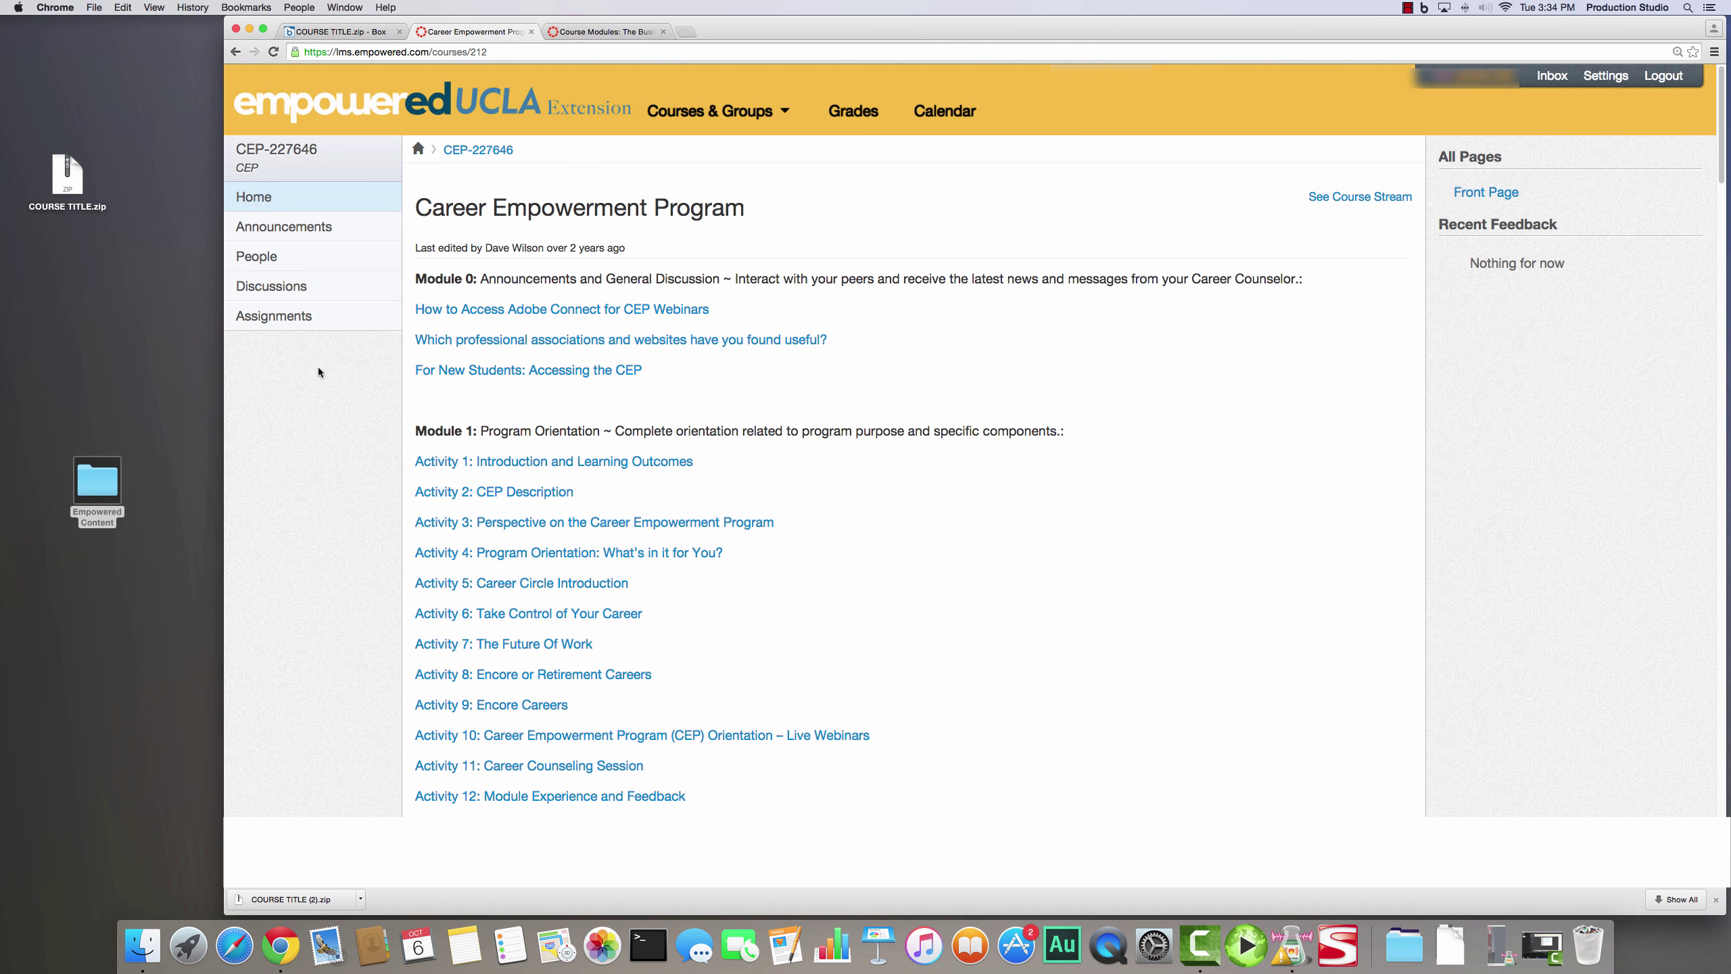
pyautogui.click(302, 322)
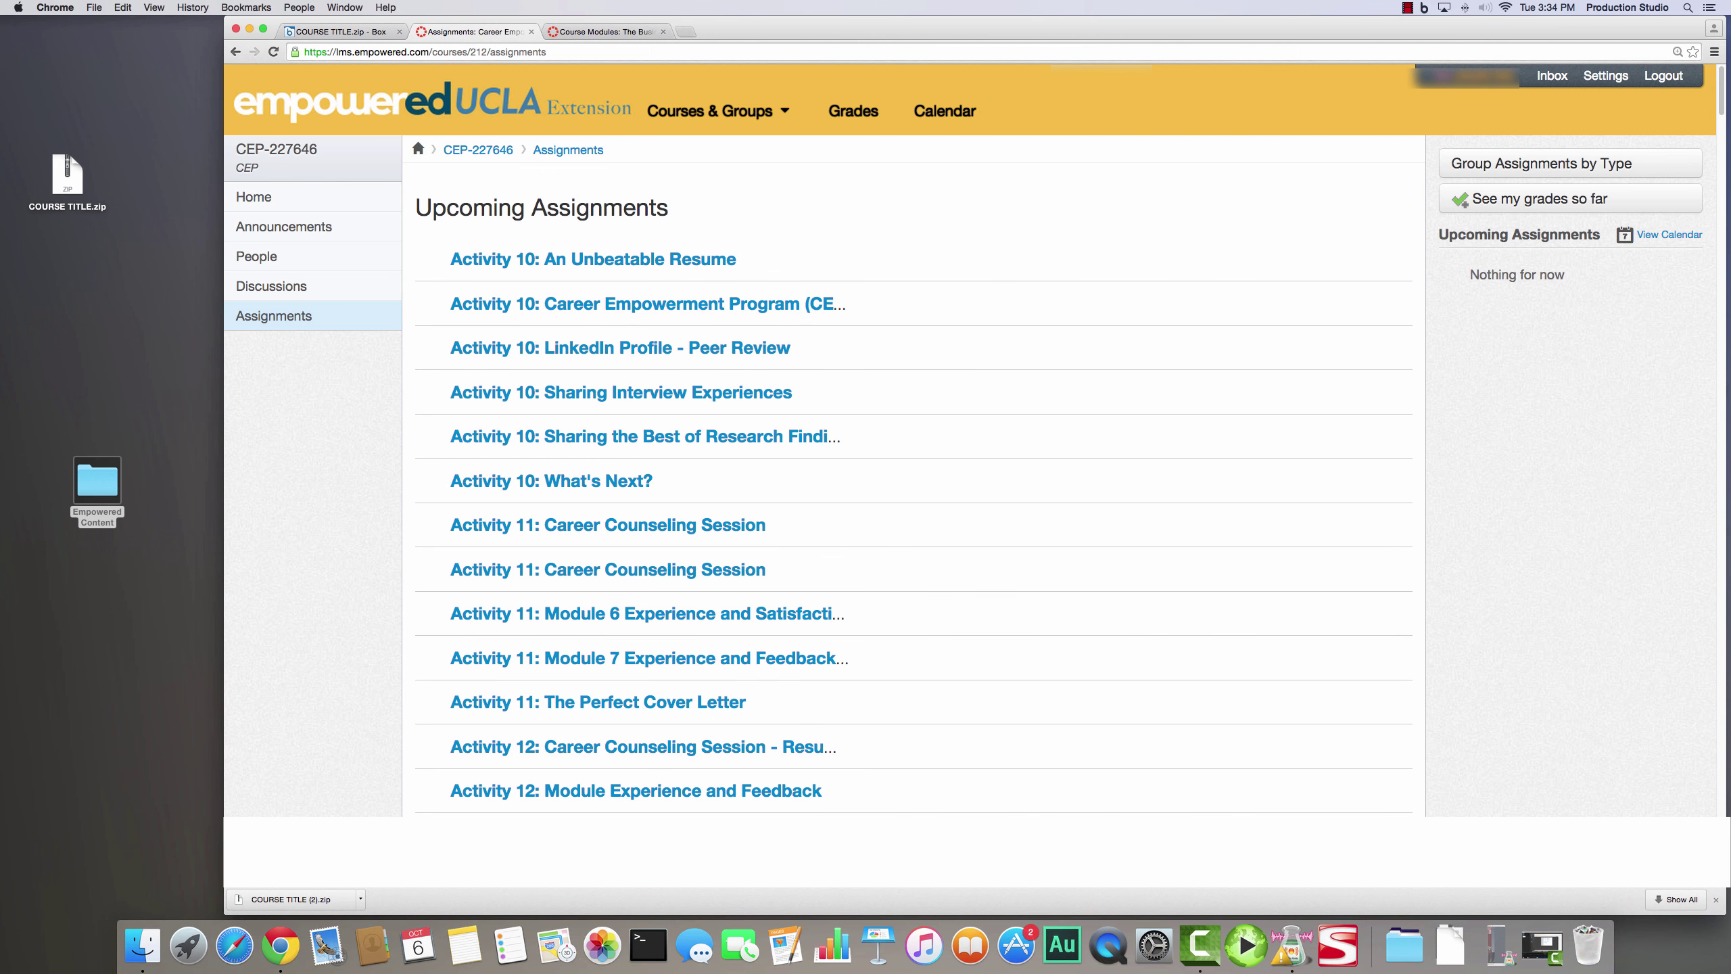
pyautogui.moveTo(1721, 85)
pyautogui.mouseDown()
pyautogui.moveTo(1726, 547)
pyautogui.moveTo(1727, 75)
pyautogui.mouseUp()
pyautogui.moveTo(1720, 102)
pyautogui.mouseDown()
pyautogui.moveTo(1722, 135)
pyautogui.moveTo(1721, 88)
pyautogui.mouseUp()
# - Return to Course Modules, scroll back to the top and select the whole page
pyautogui.click(603, 29)
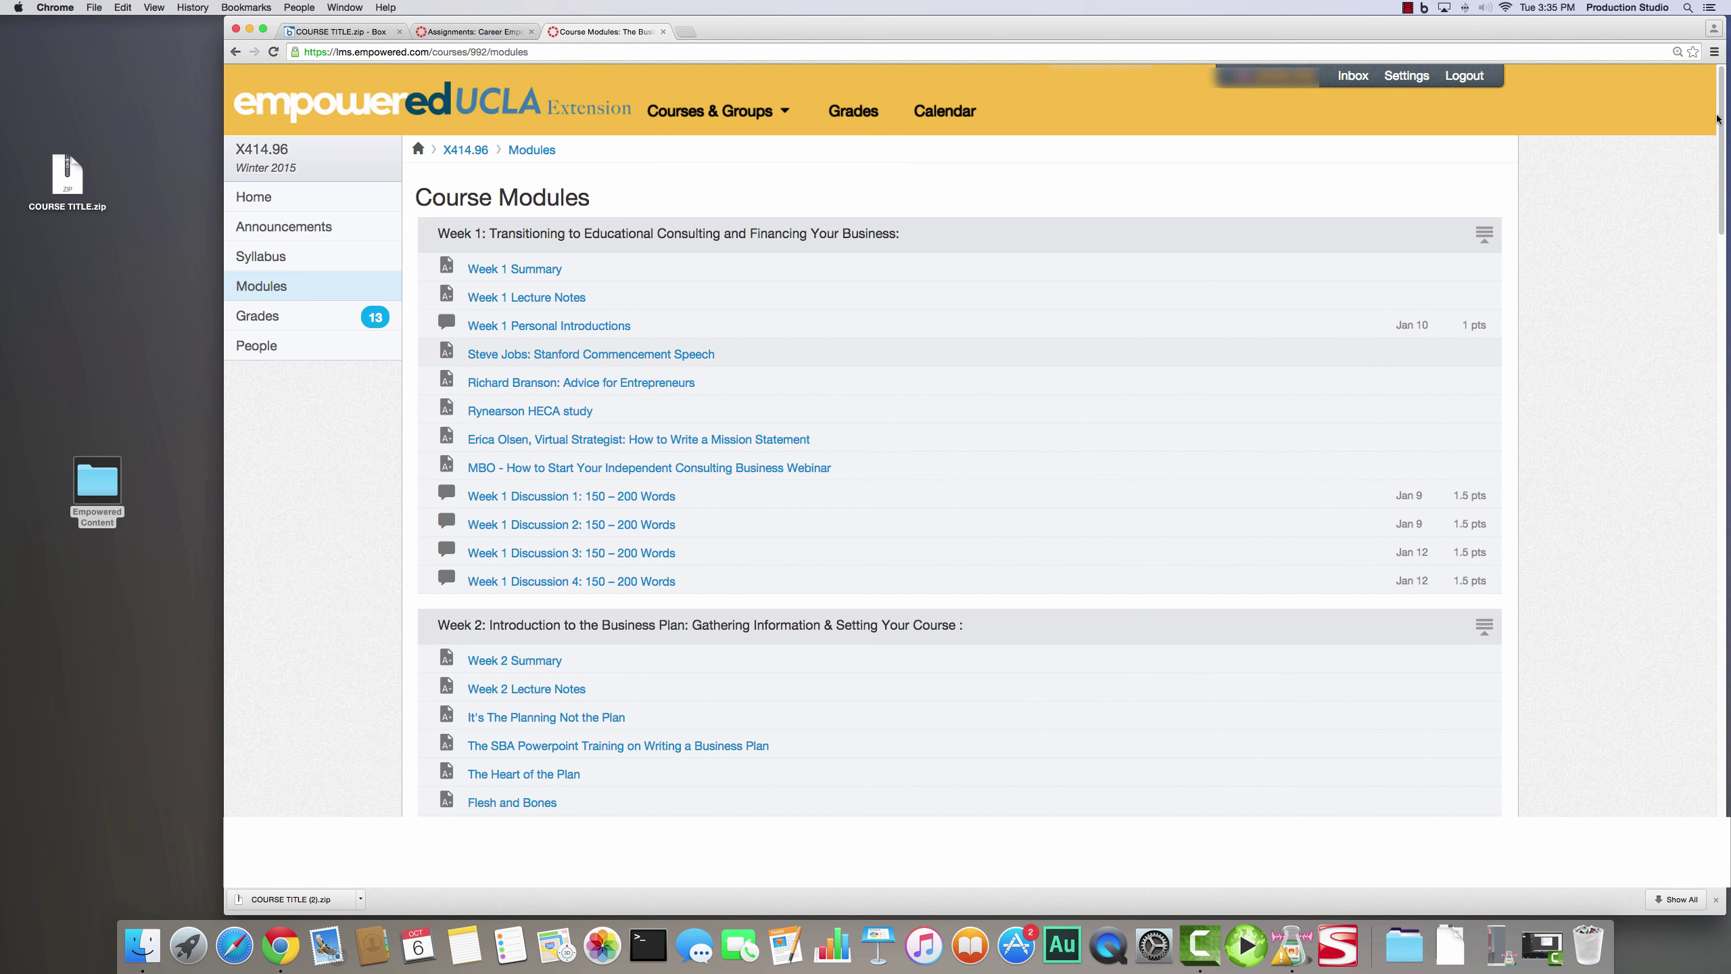
pyautogui.moveTo(1713, 120); pyautogui.dragTo(1727, 506)
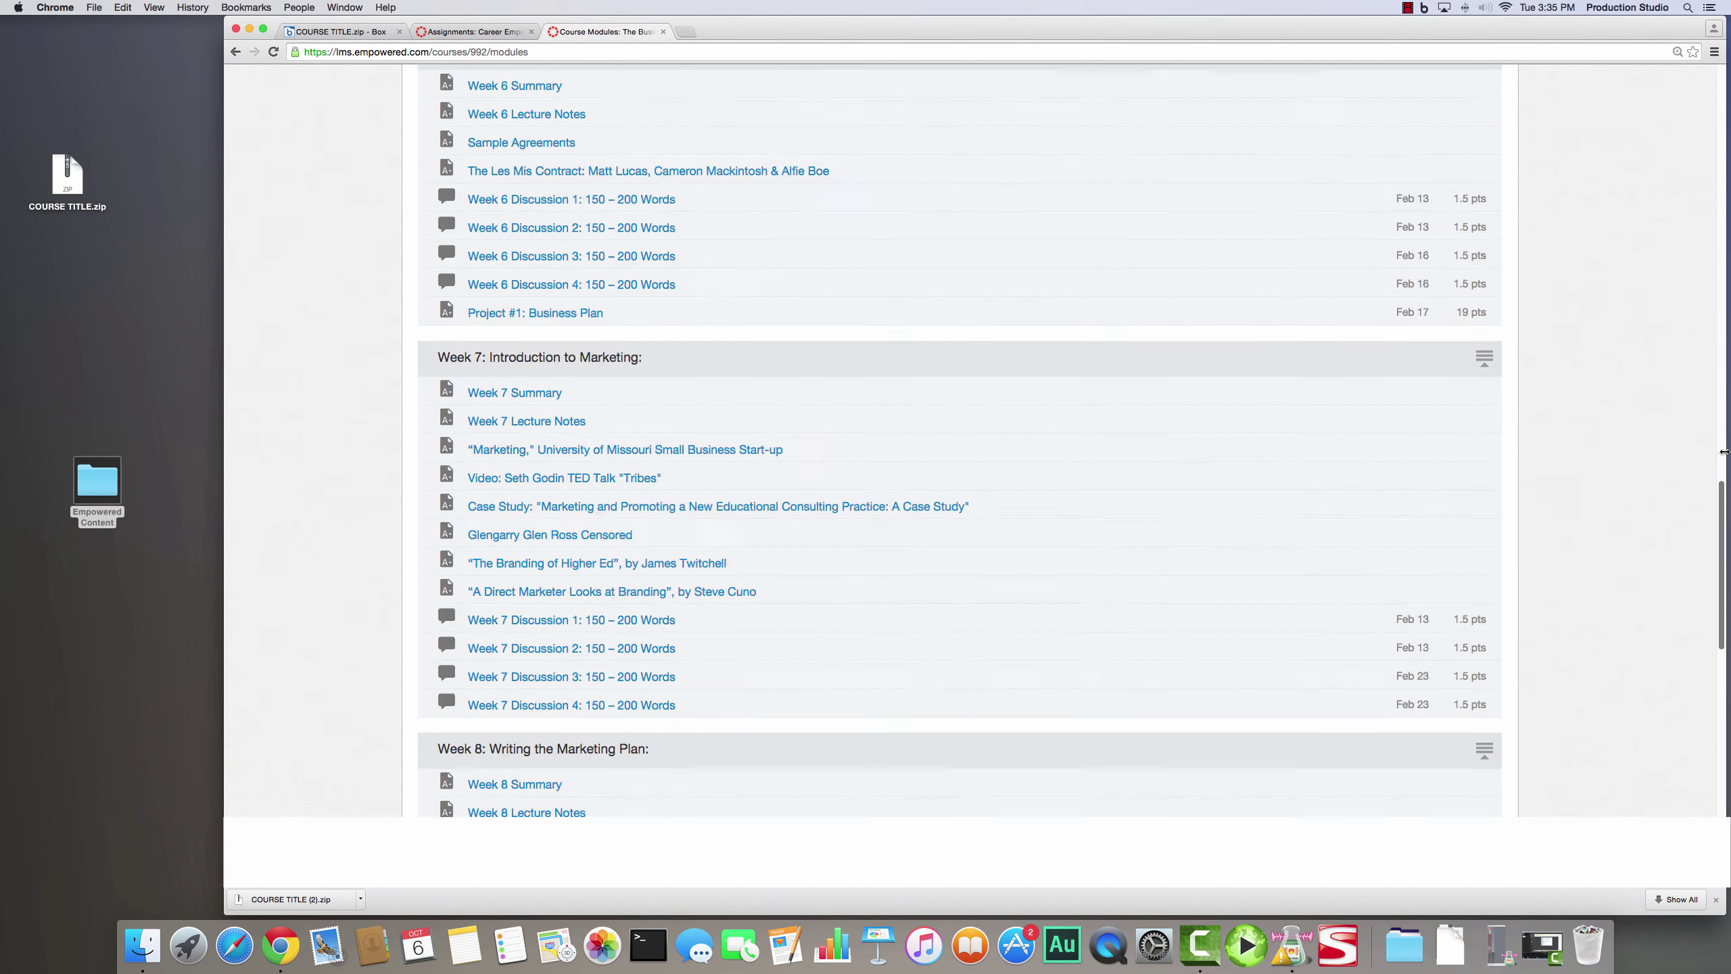
pyautogui.scroll(20, 879, 354)
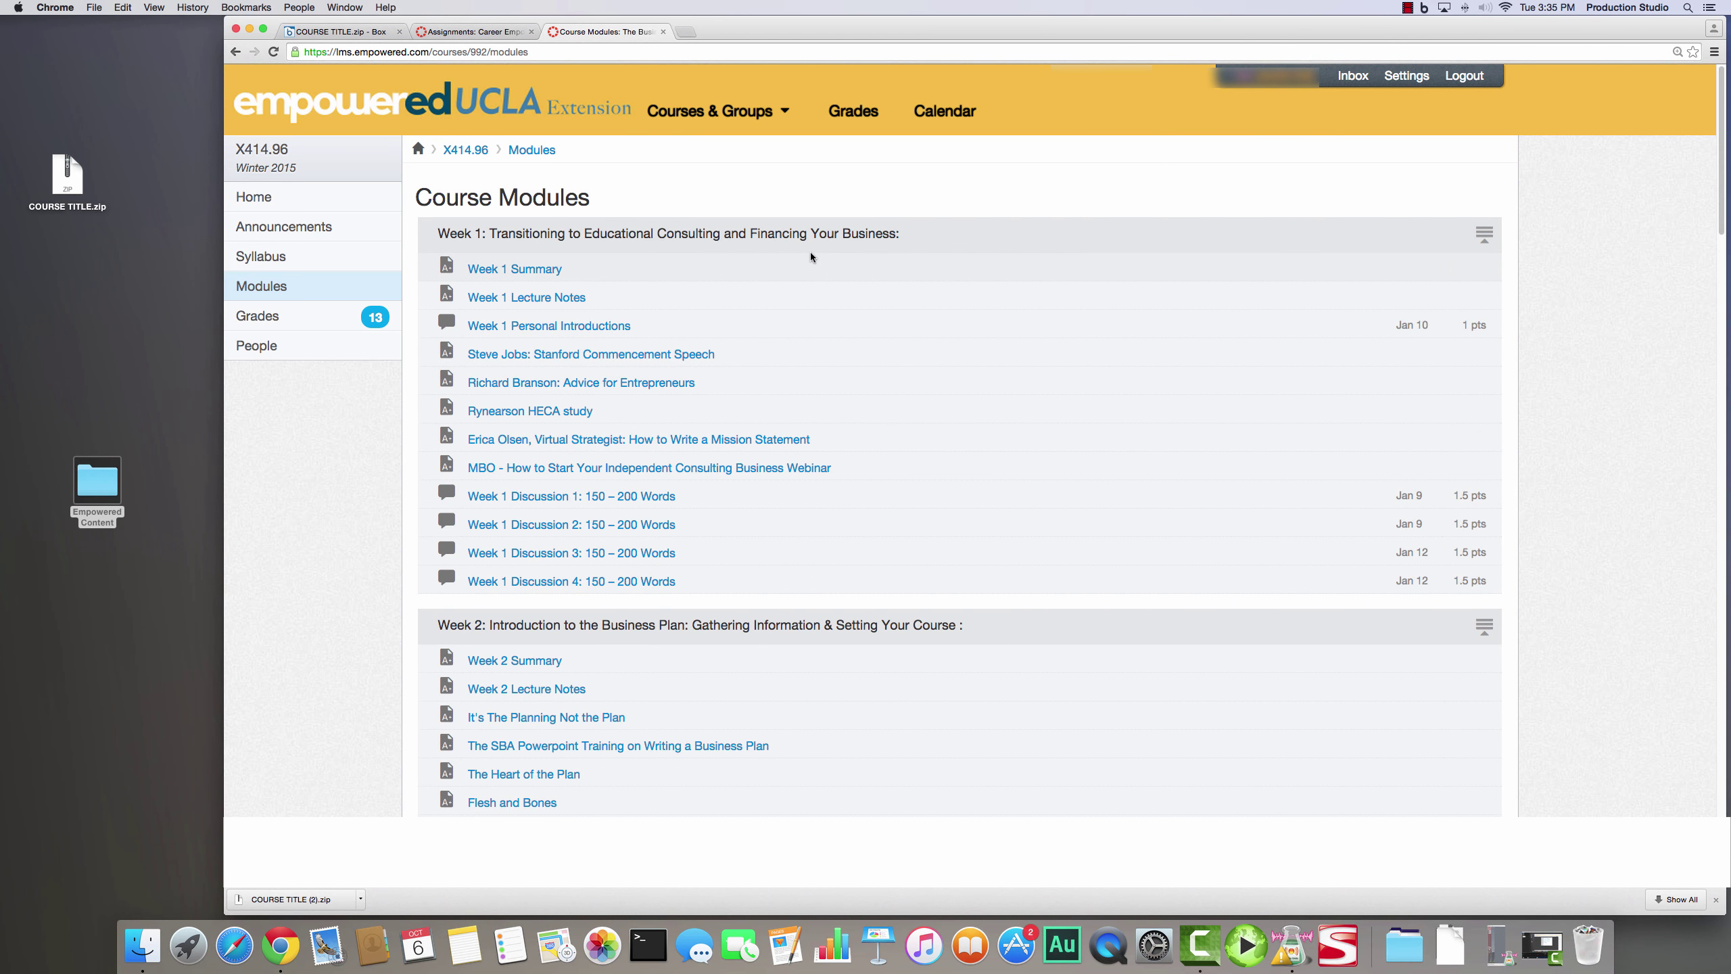
pyautogui.press('super+a')
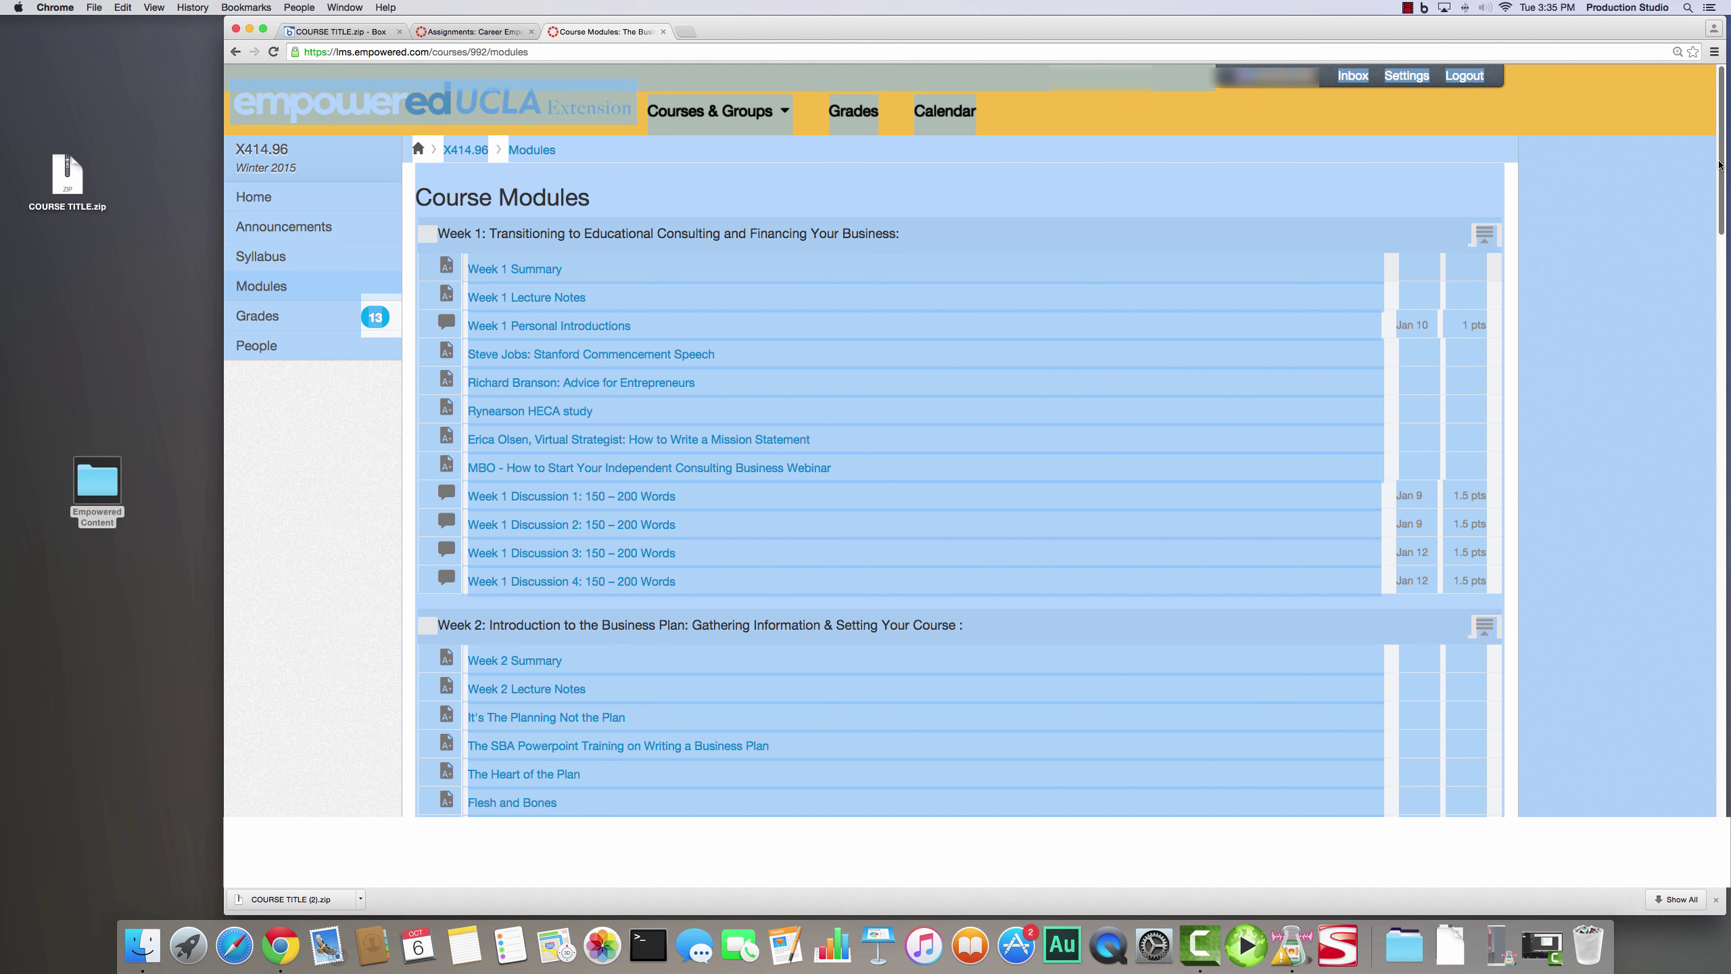
# - Print the Course Modules page to PDF and save it in Desktop > Empowered Content > Algebra 1 > HOME
pyautogui.click(1716, 52)
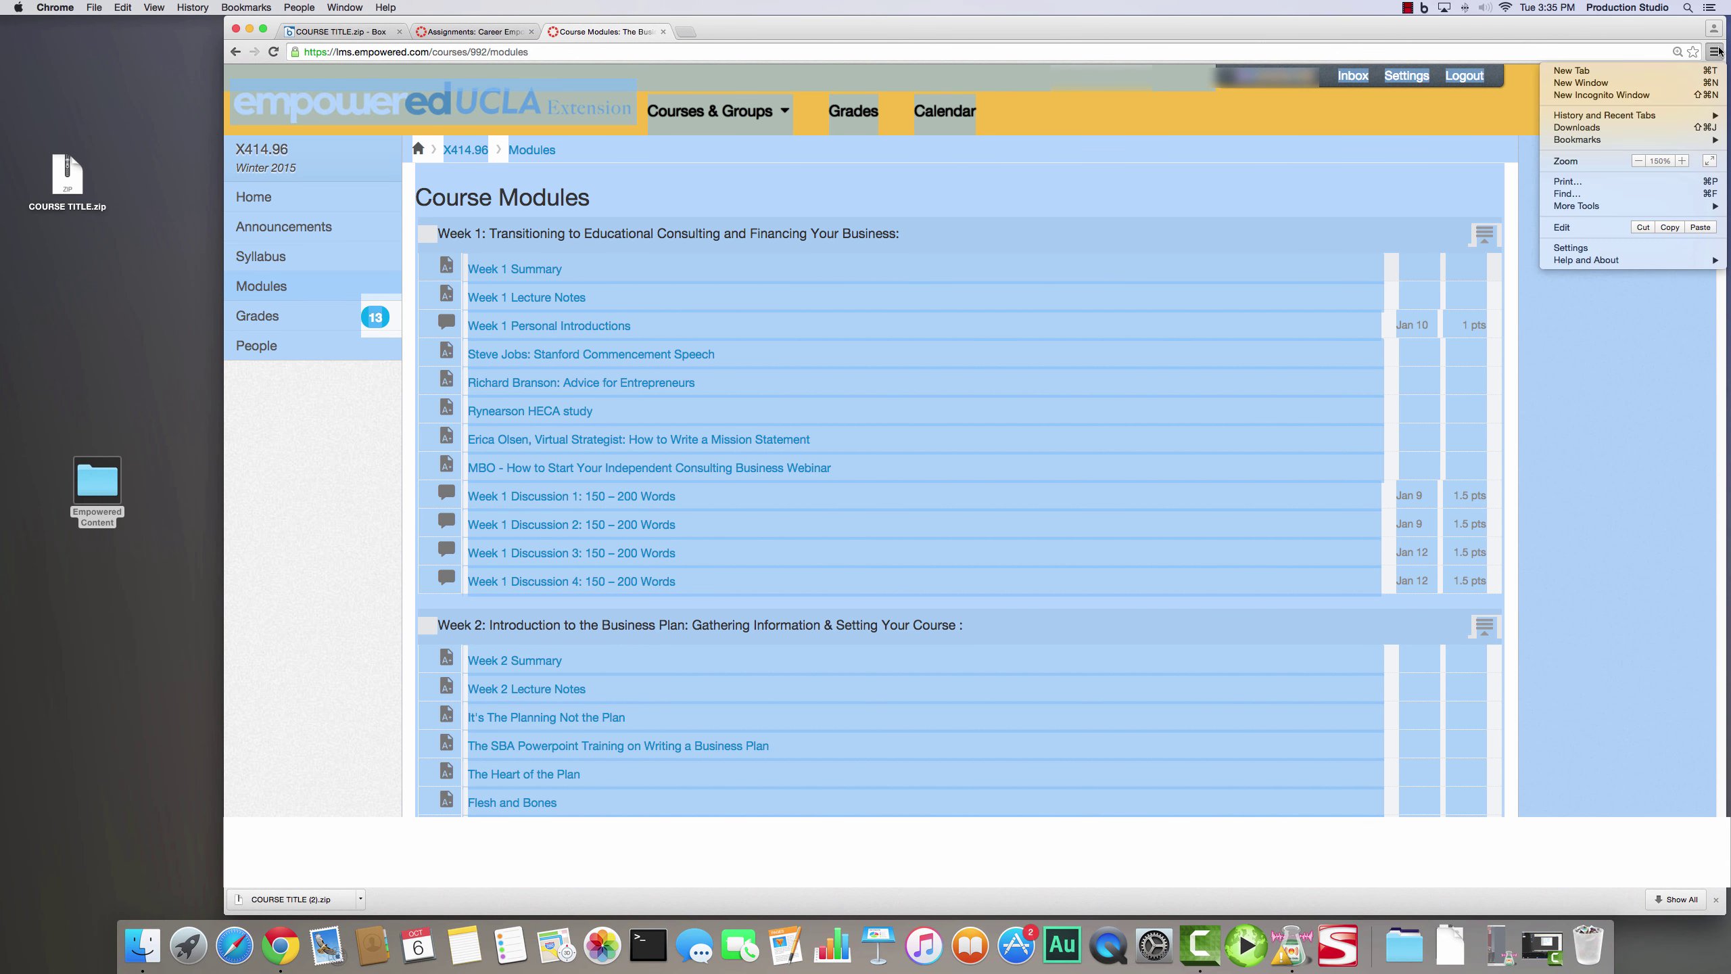
pyautogui.click(1669, 181)
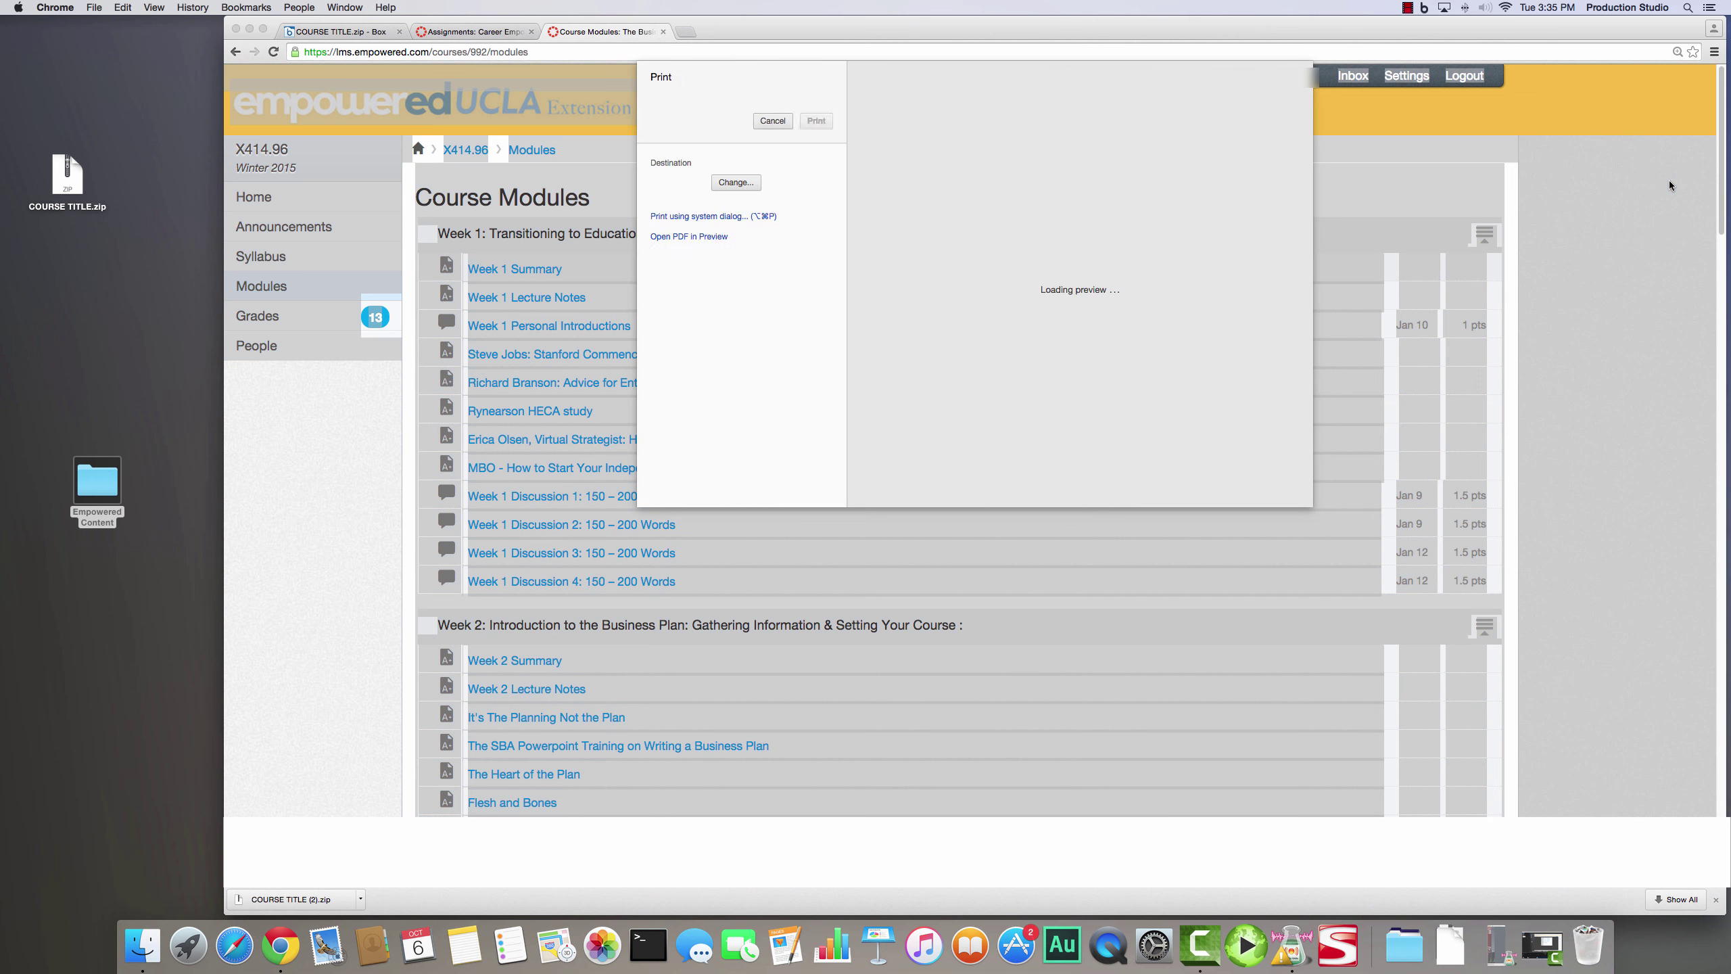
pyautogui.click(1087, 54)
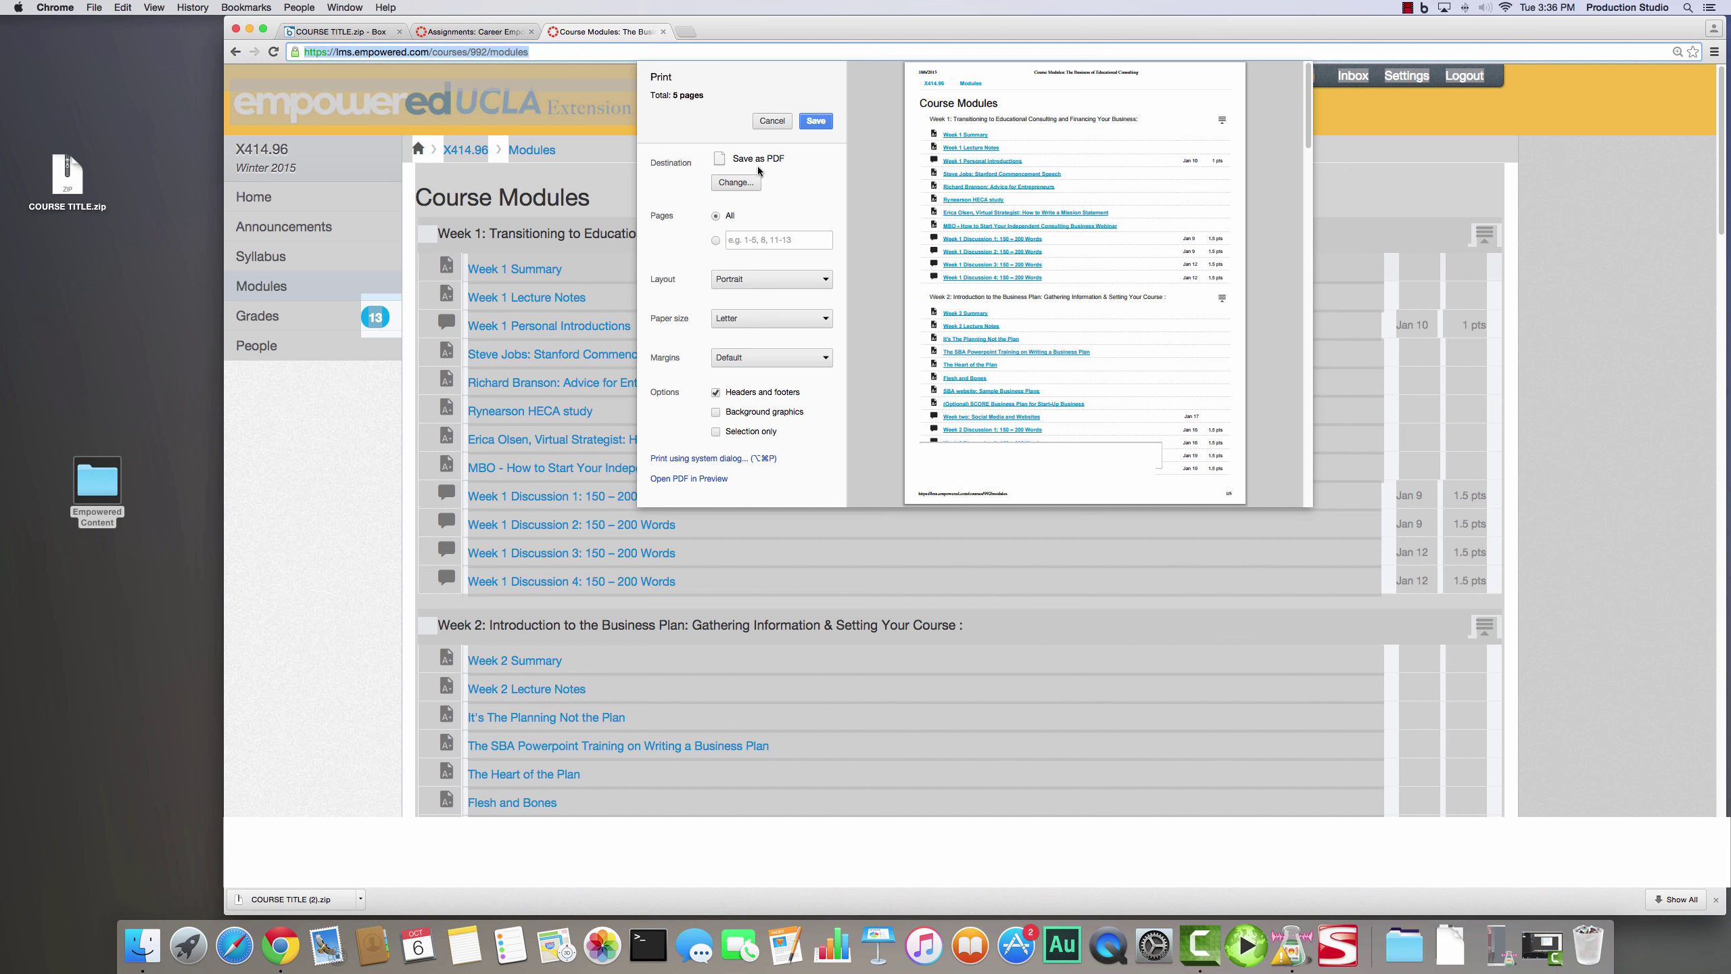
pyautogui.click(812, 125)
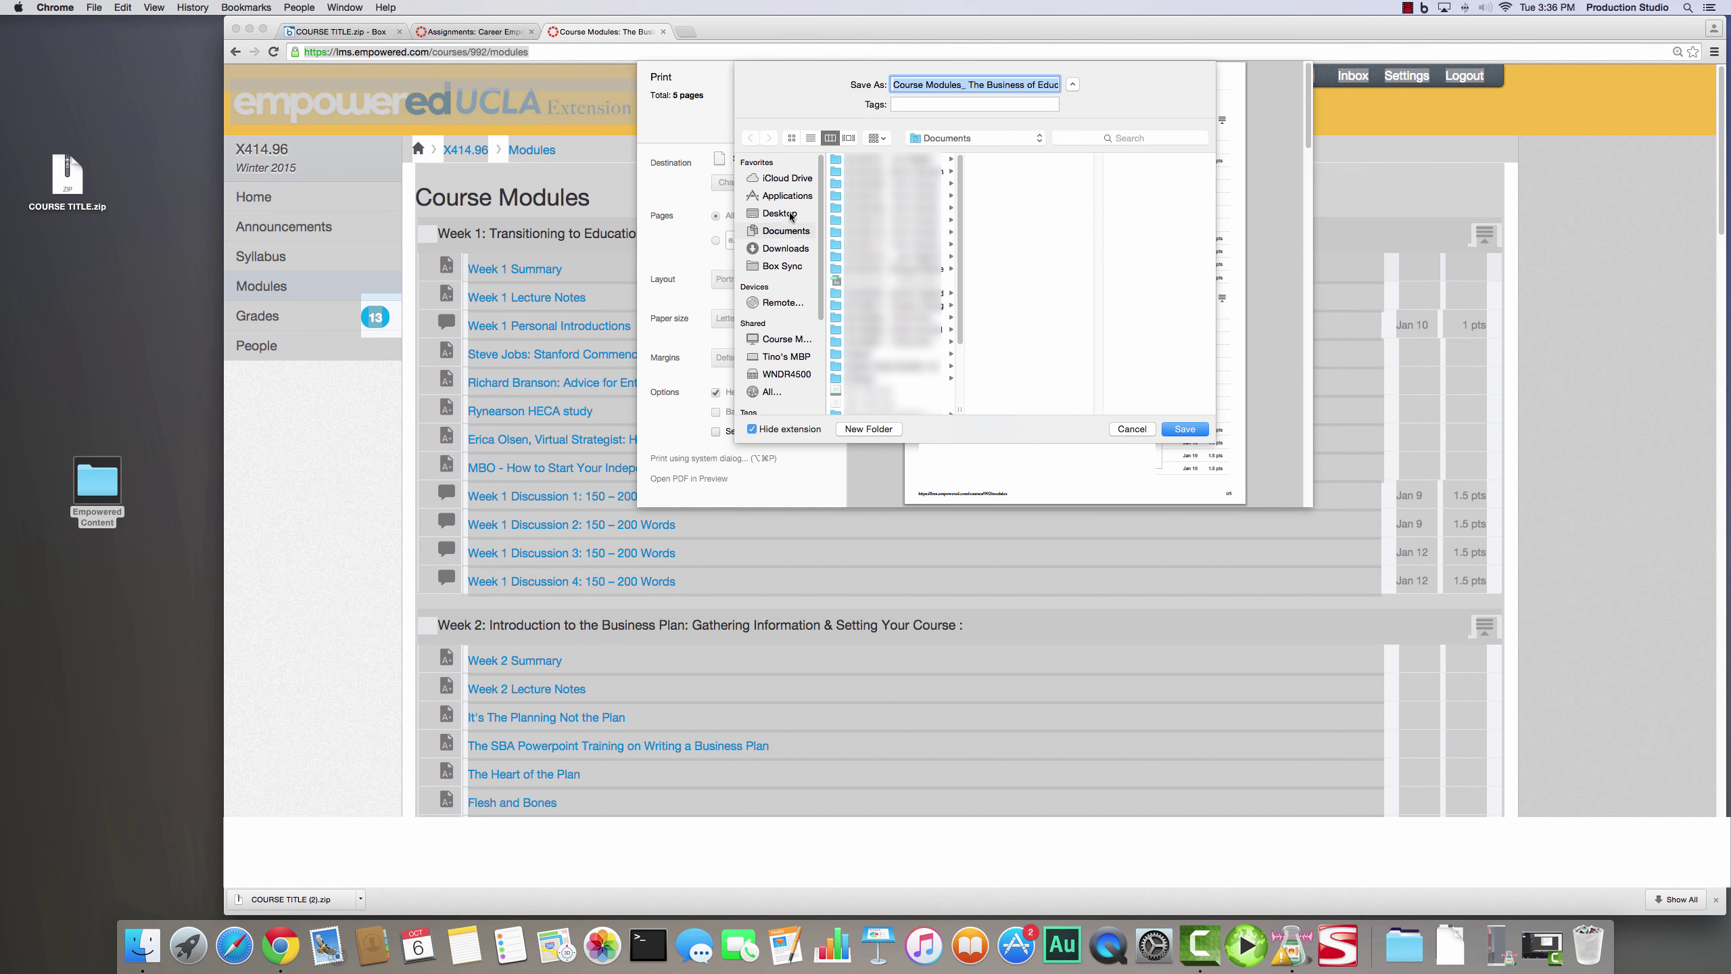
pyautogui.click(789, 215)
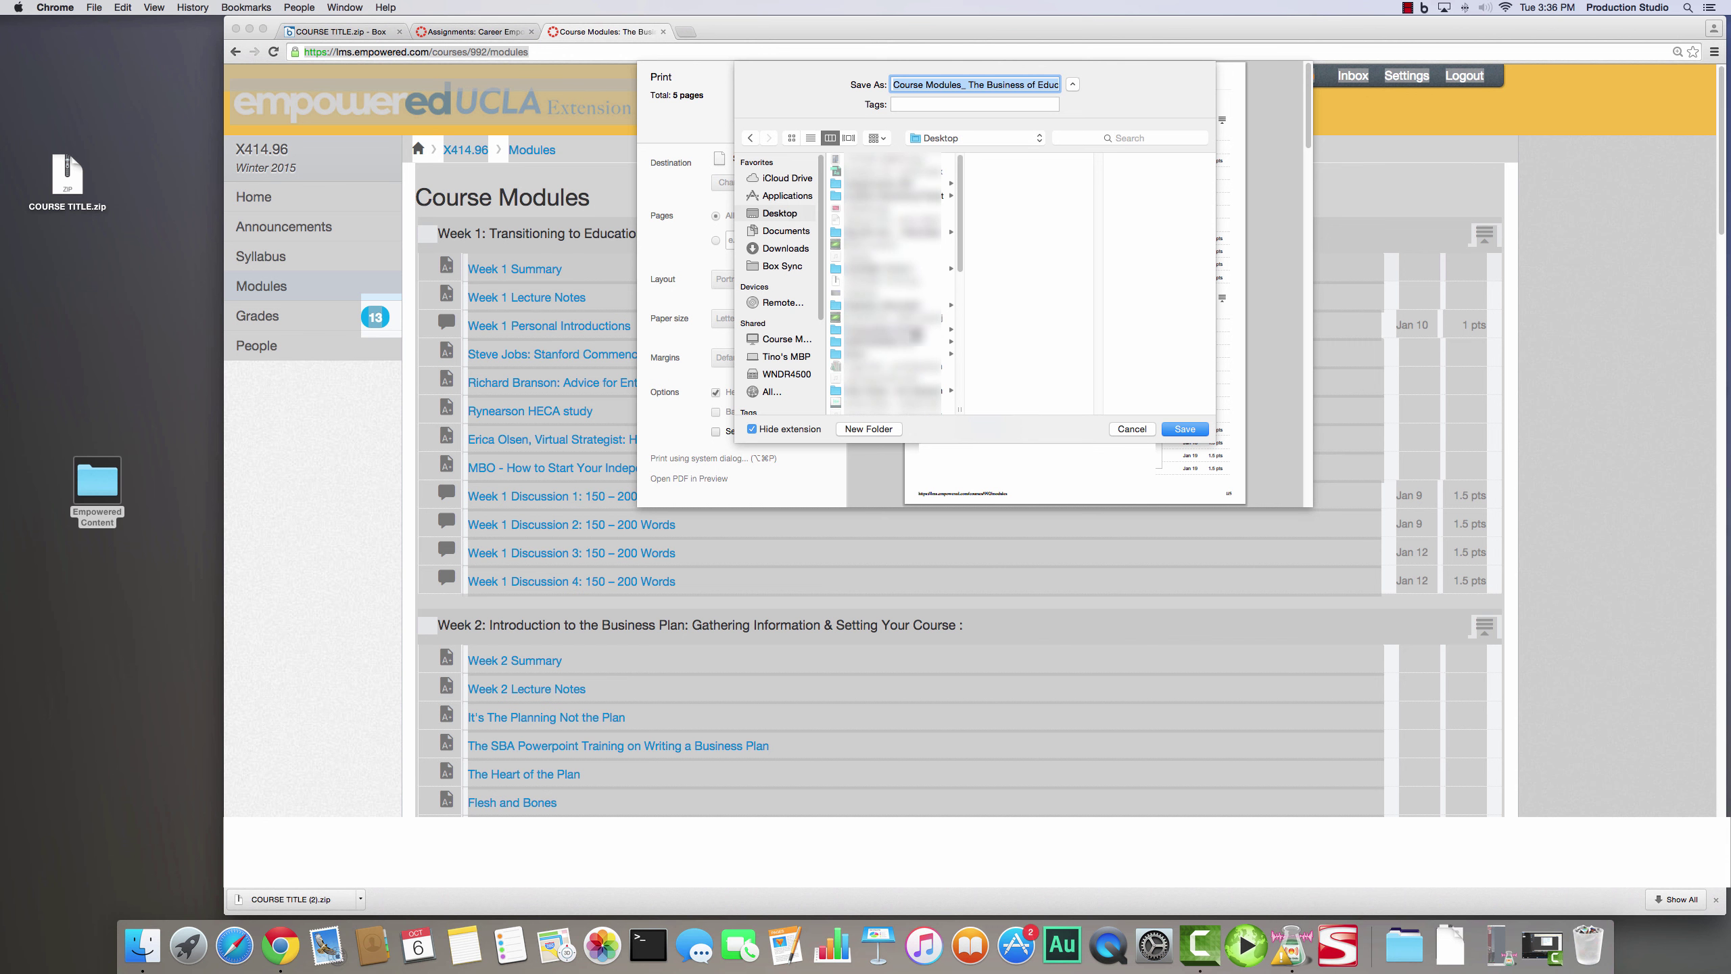
pyautogui.click(917, 330)
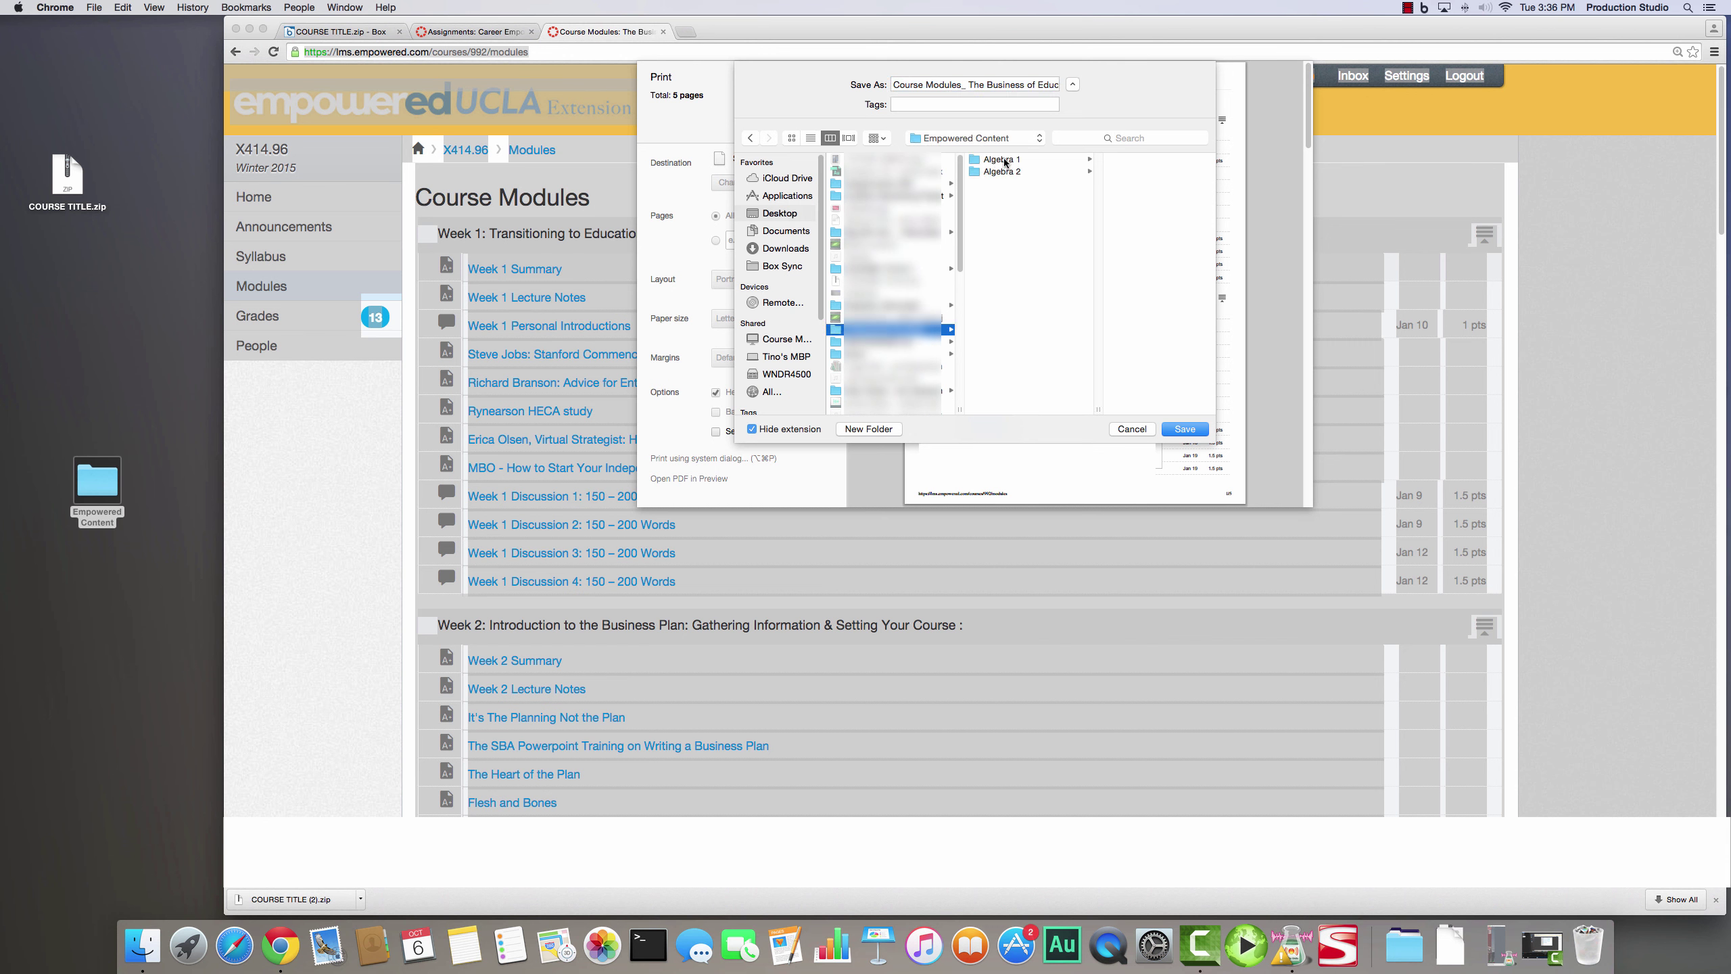
pyautogui.click(1005, 161)
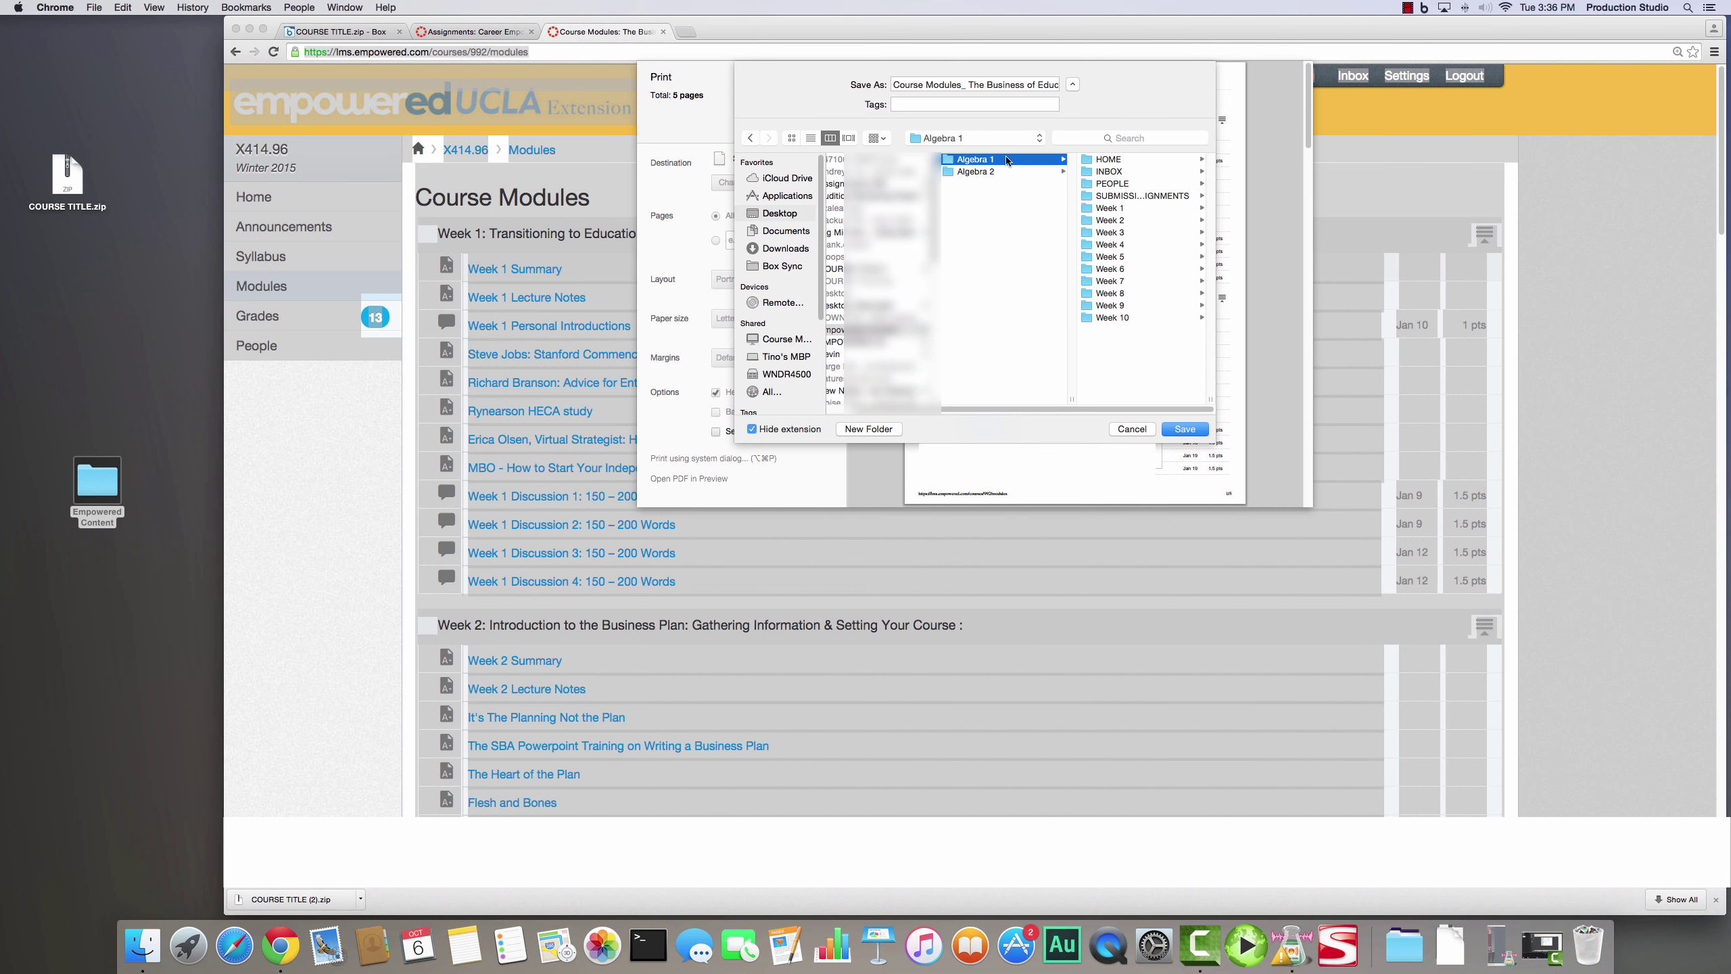
pyautogui.click(1120, 160)
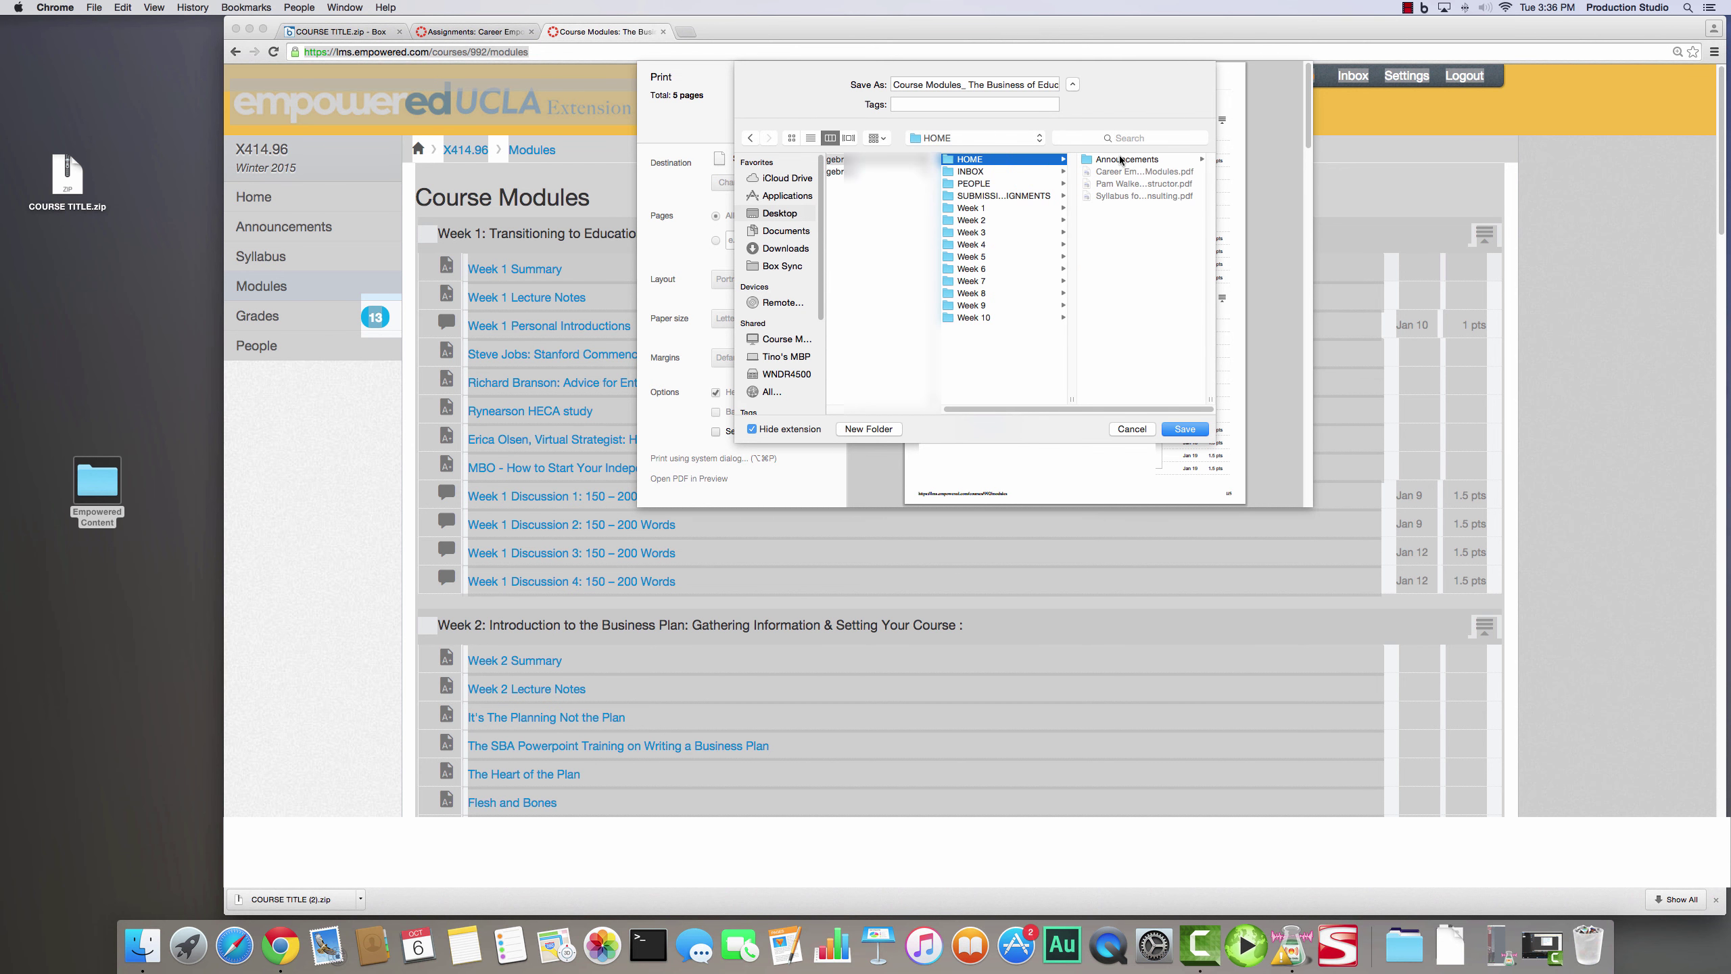
pyautogui.click(971, 84)
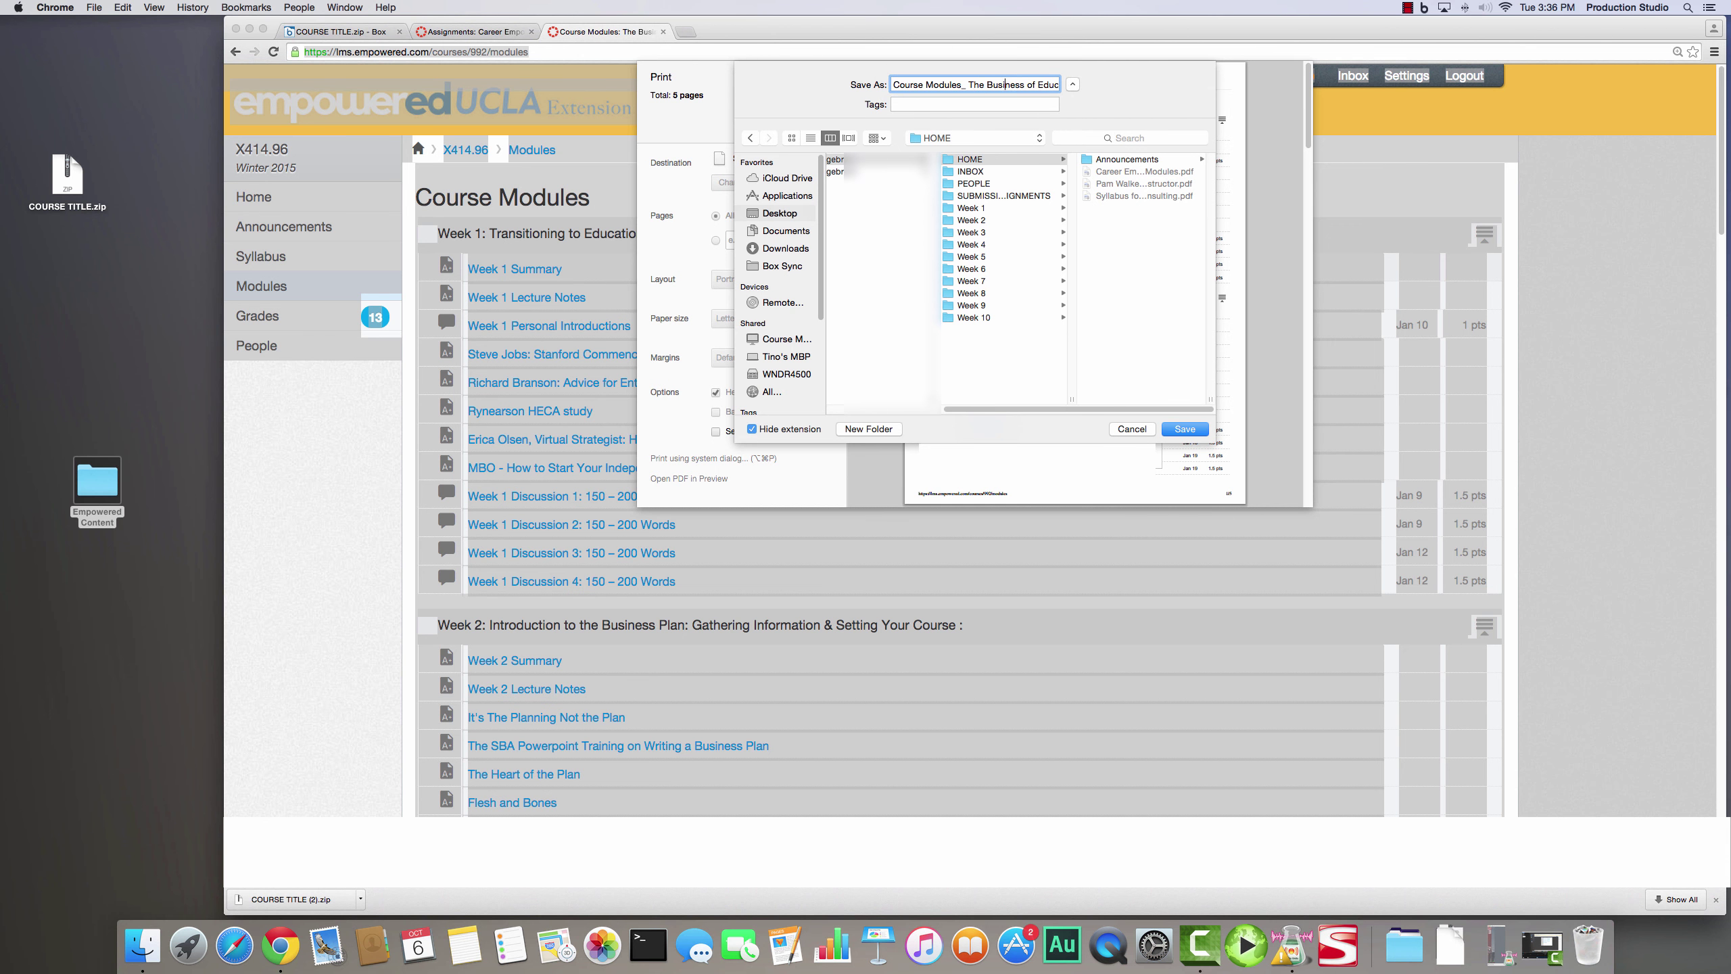
pyautogui.press('BackSpace')
pyautogui.press('BackSpace')
pyautogui.press('BackSpace')
pyautogui.press('BackSpace')
pyautogui.press('BackSpace')
pyautogui.press('BackSpace')
pyautogui.press('BackSpace')
pyautogui.press('BackSpace')
pyautogui.press('BackSpace')
pyautogui.press('BackSpace')
pyautogui.press('BackSpace')
pyautogui.press('BackSpace')
pyautogui.press('BackSpace')
pyautogui.press('BackSpace')
pyautogui.press('BackSpace')
pyautogui.press('BackSpace')
pyautogui.press('super+z')
pyautogui.click(1185, 428)
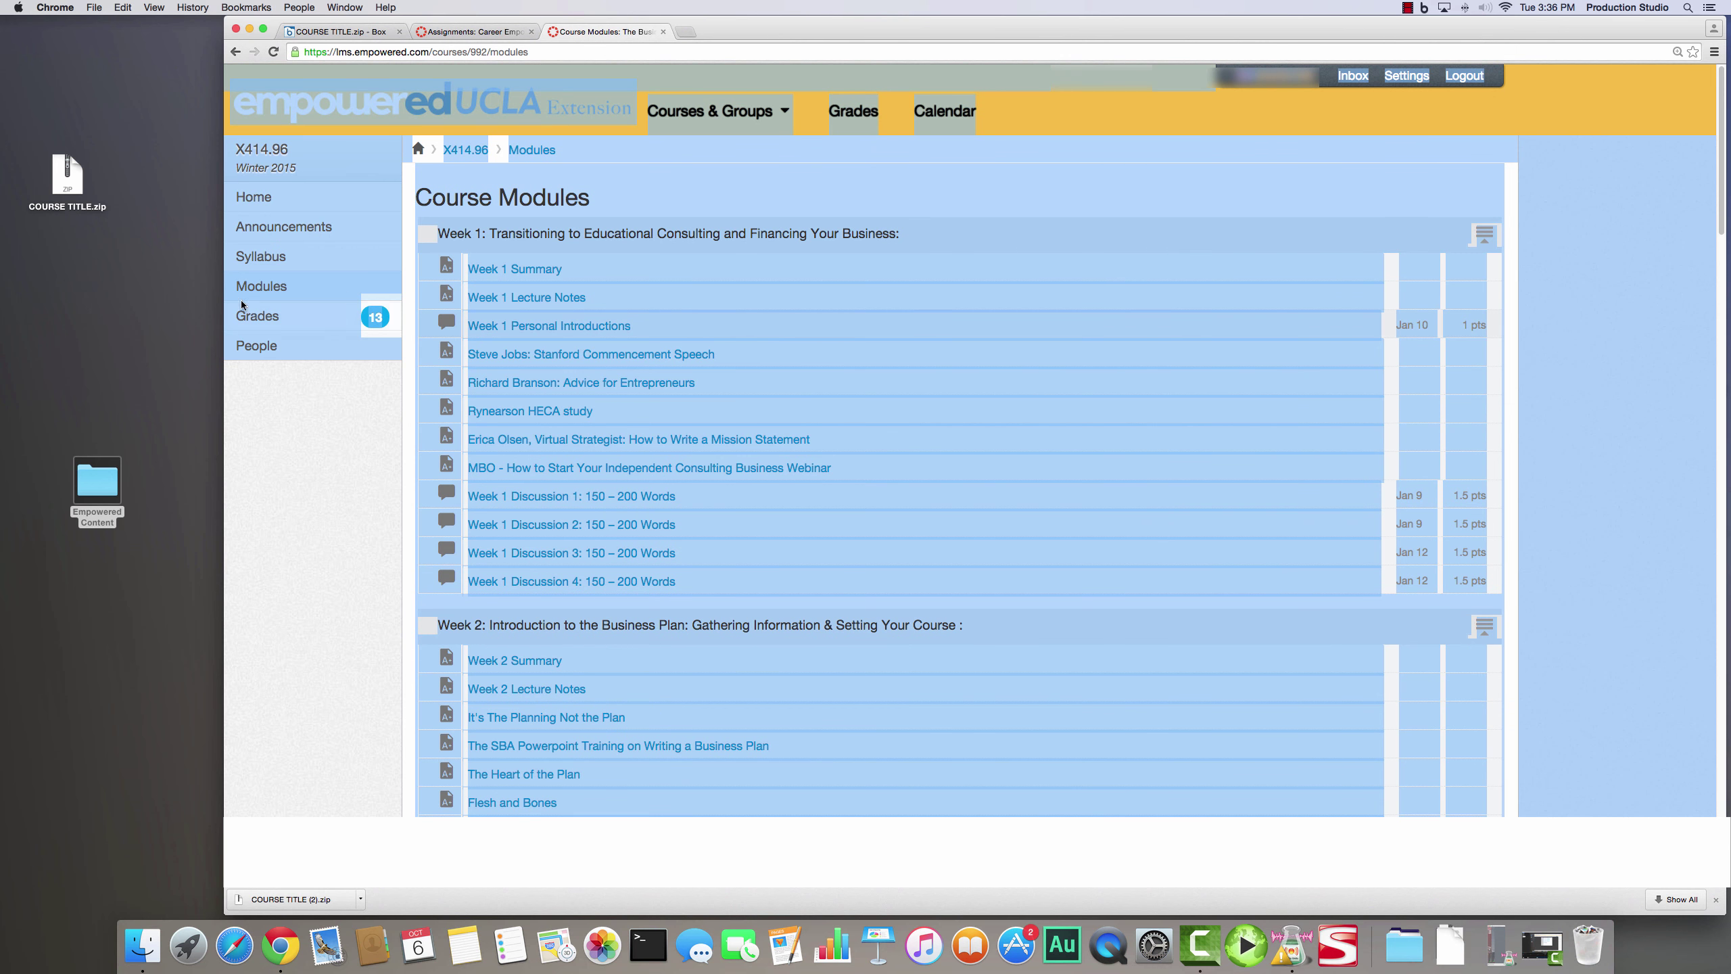
pyautogui.press('super+Tab')
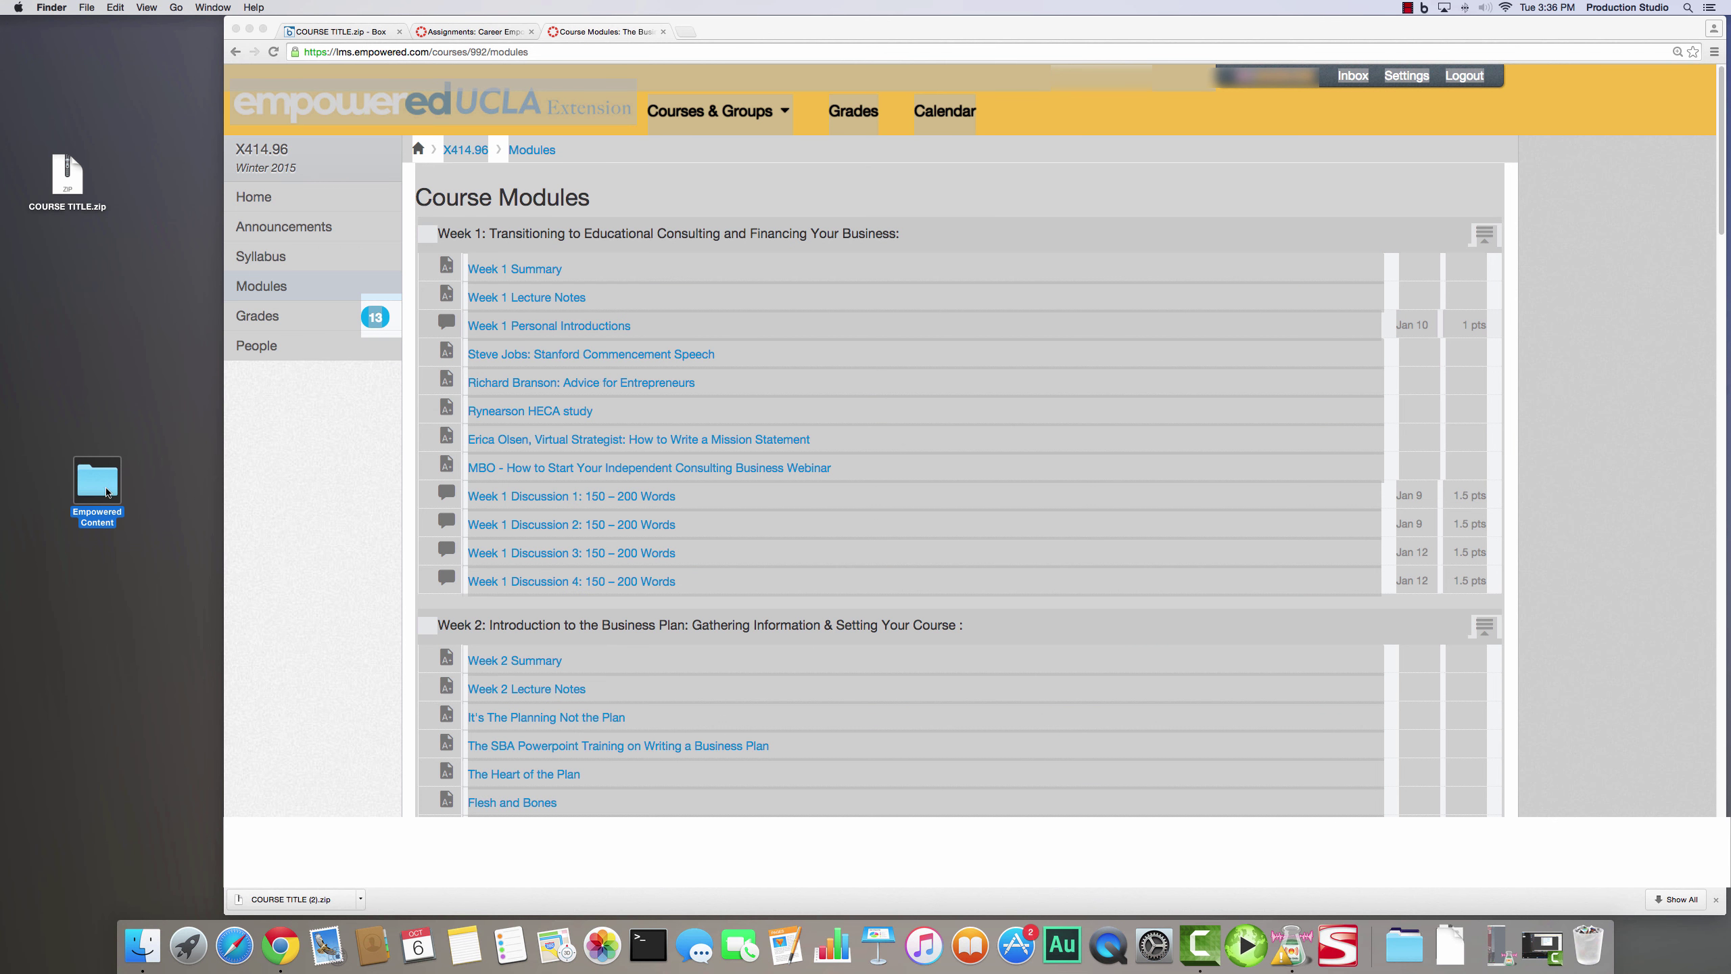
pyautogui.doubleClick(106, 490)
pyautogui.doubleClick(791, 236)
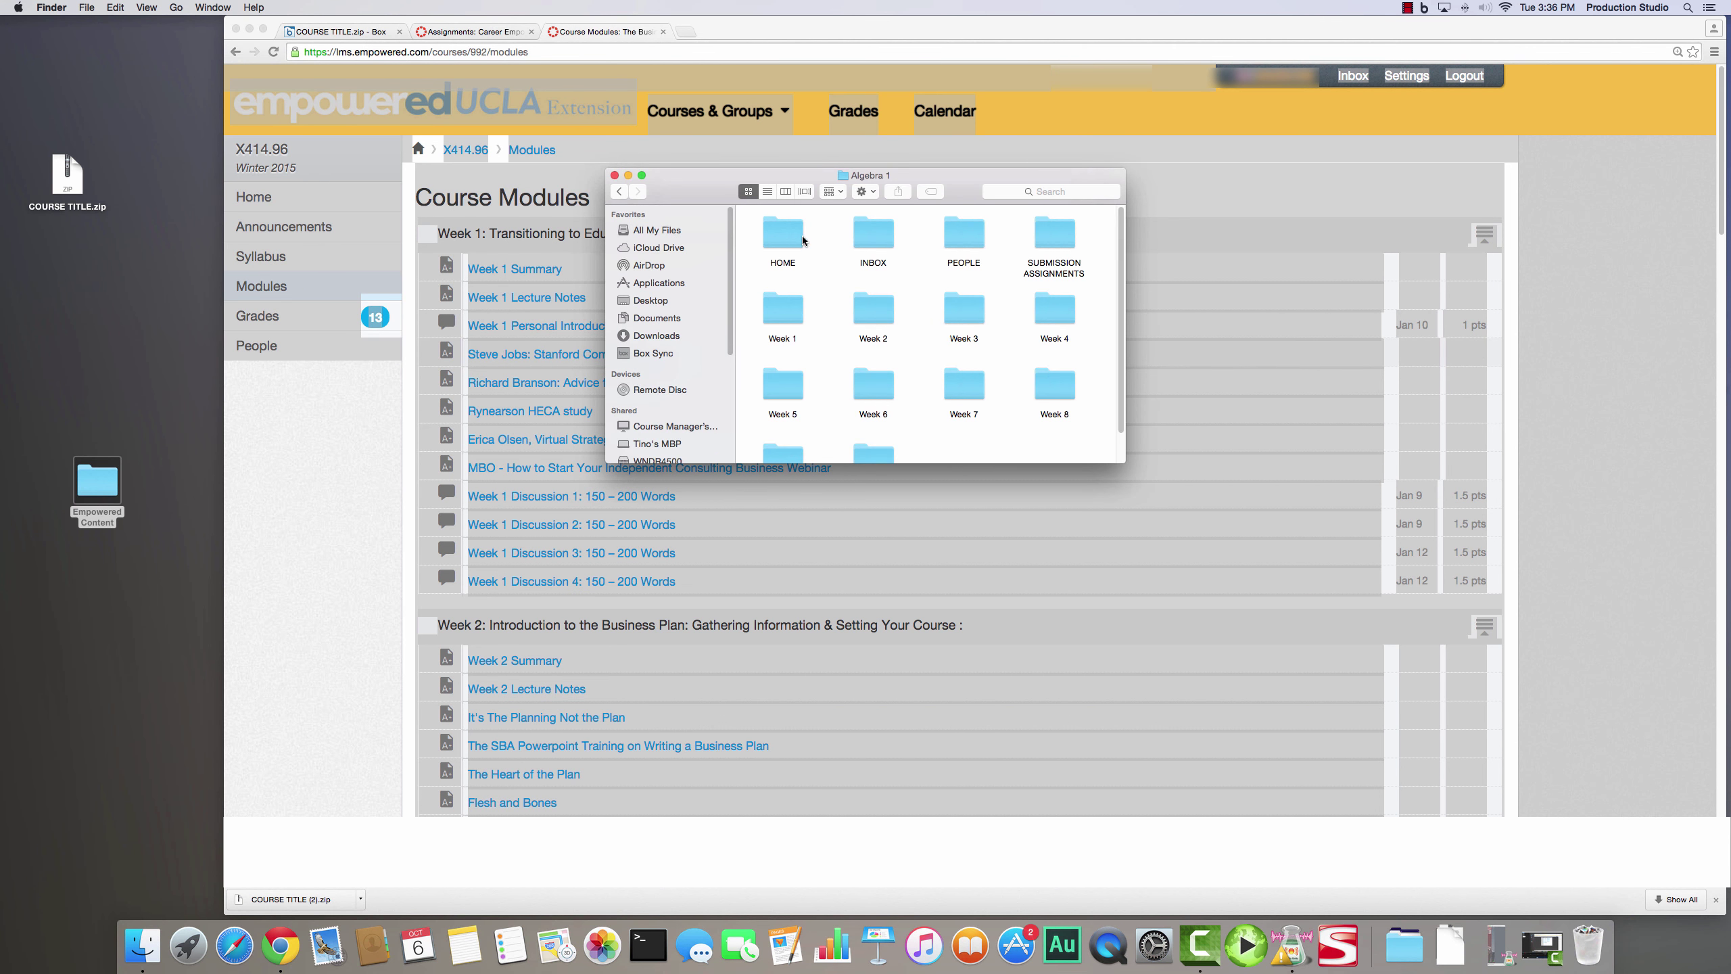
pyautogui.doubleClick(786, 234)
pyautogui.doubleClick(780, 307)
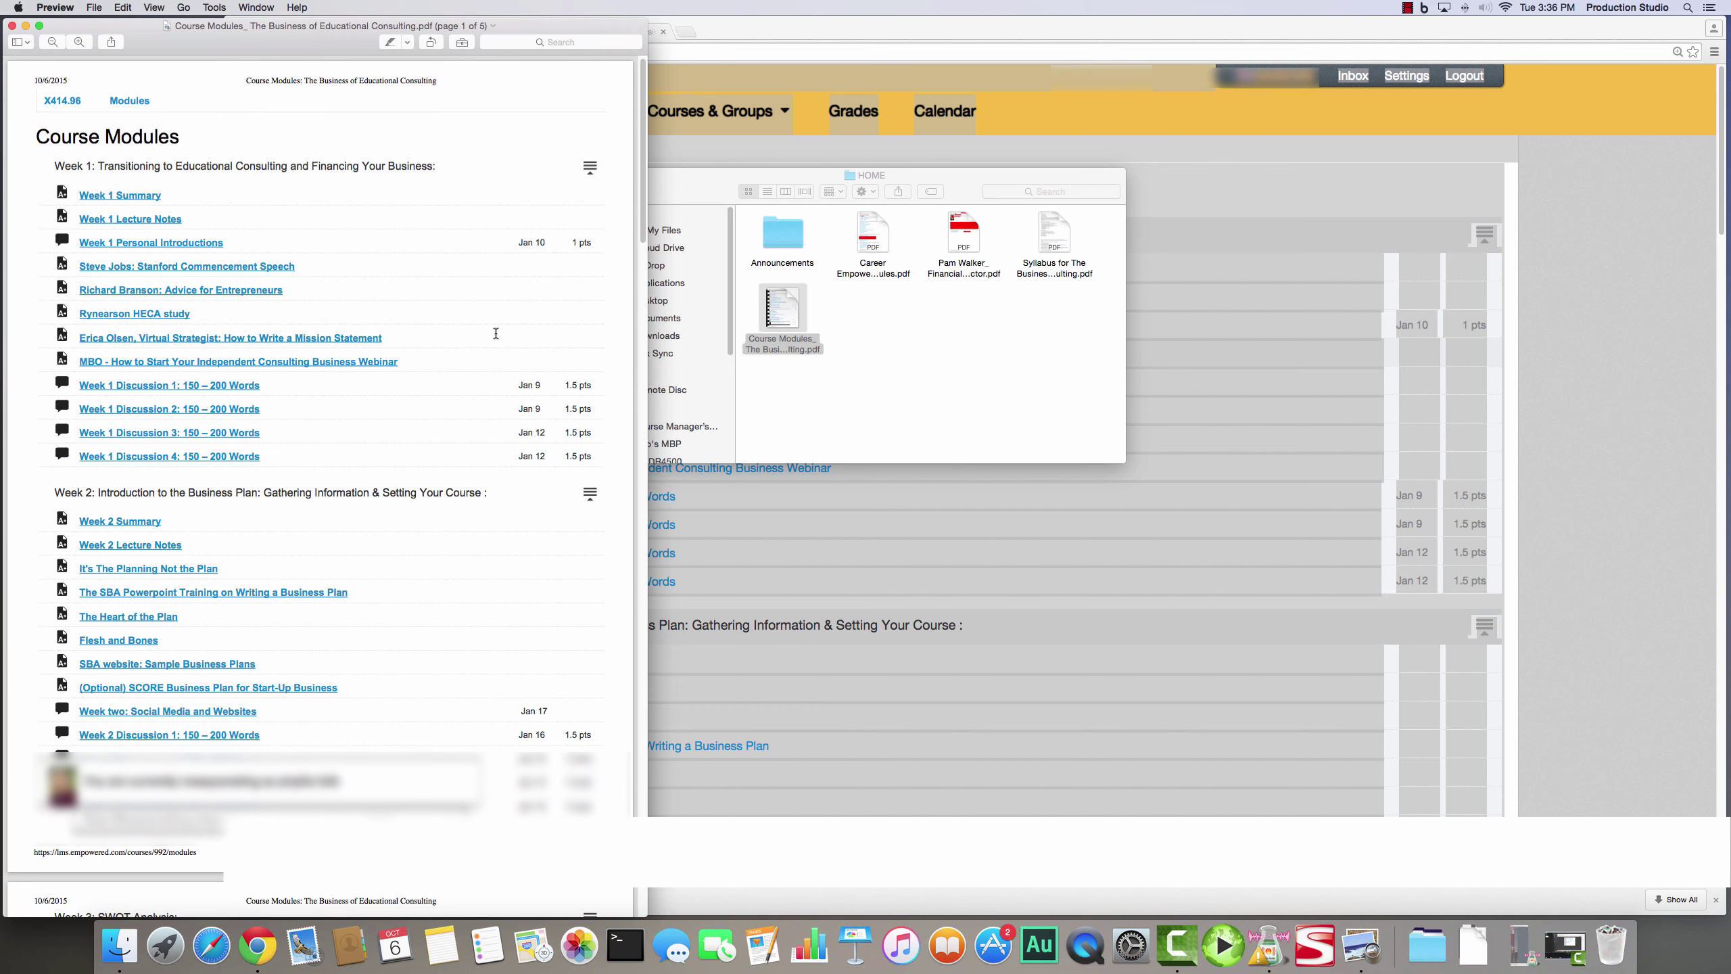
pyautogui.moveTo(642, 230); pyautogui.dragTo(671, 96)
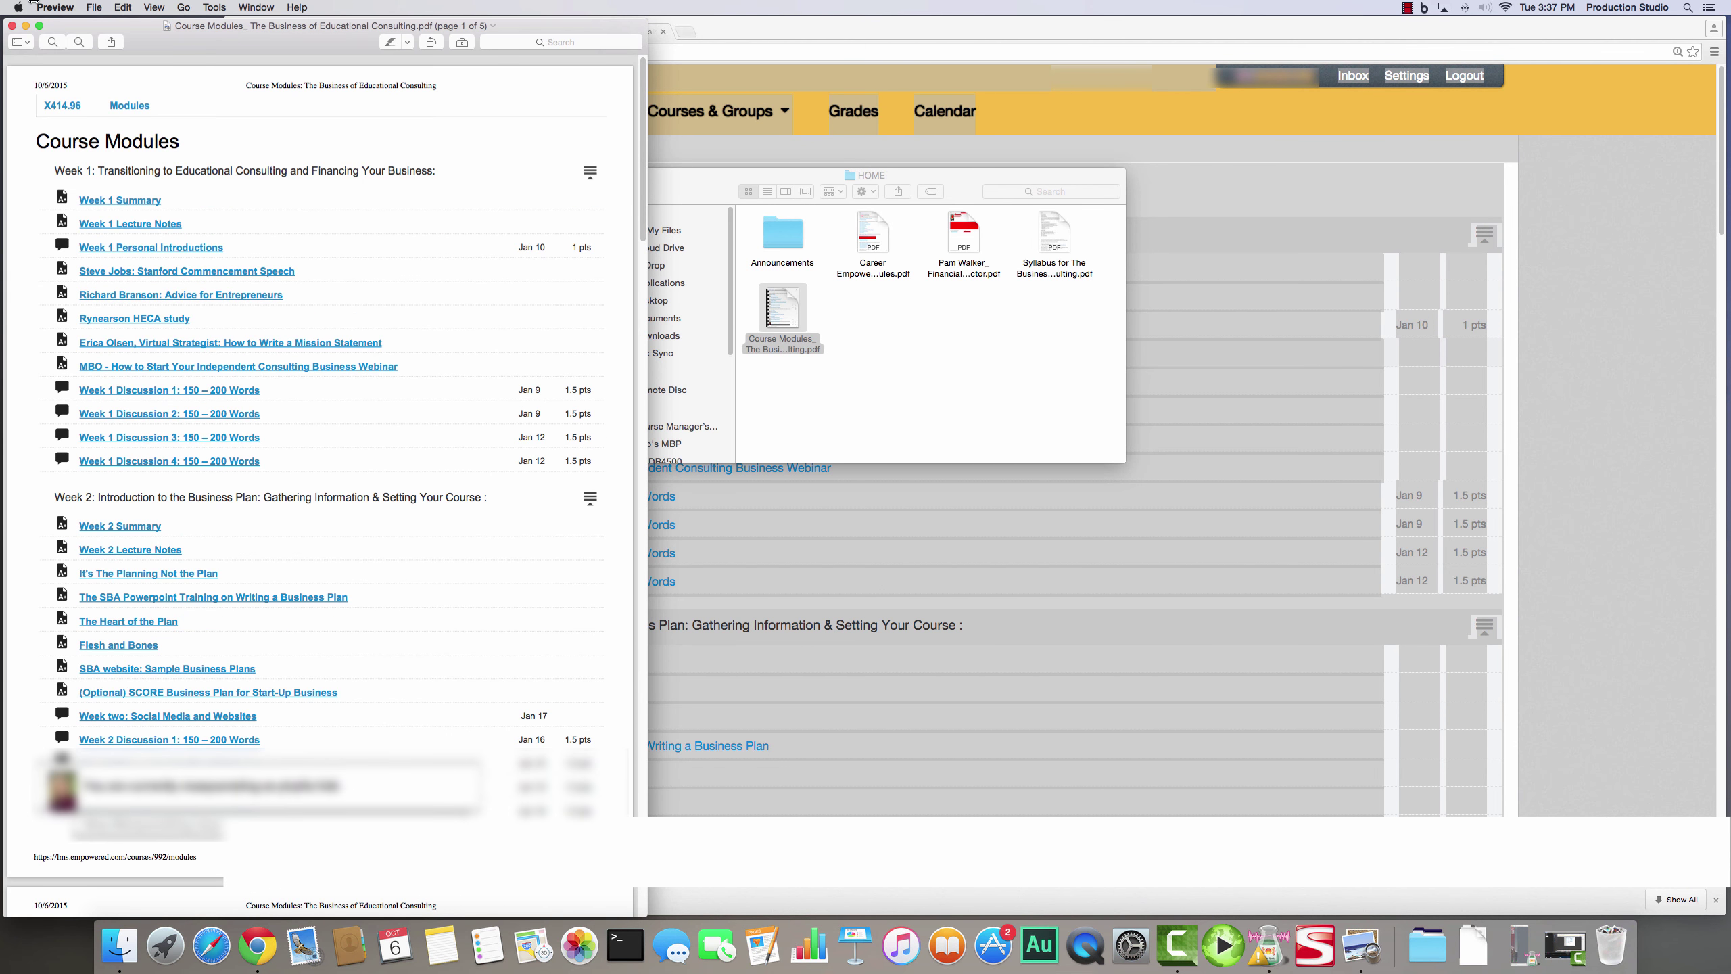
pyautogui.click(12, 26)
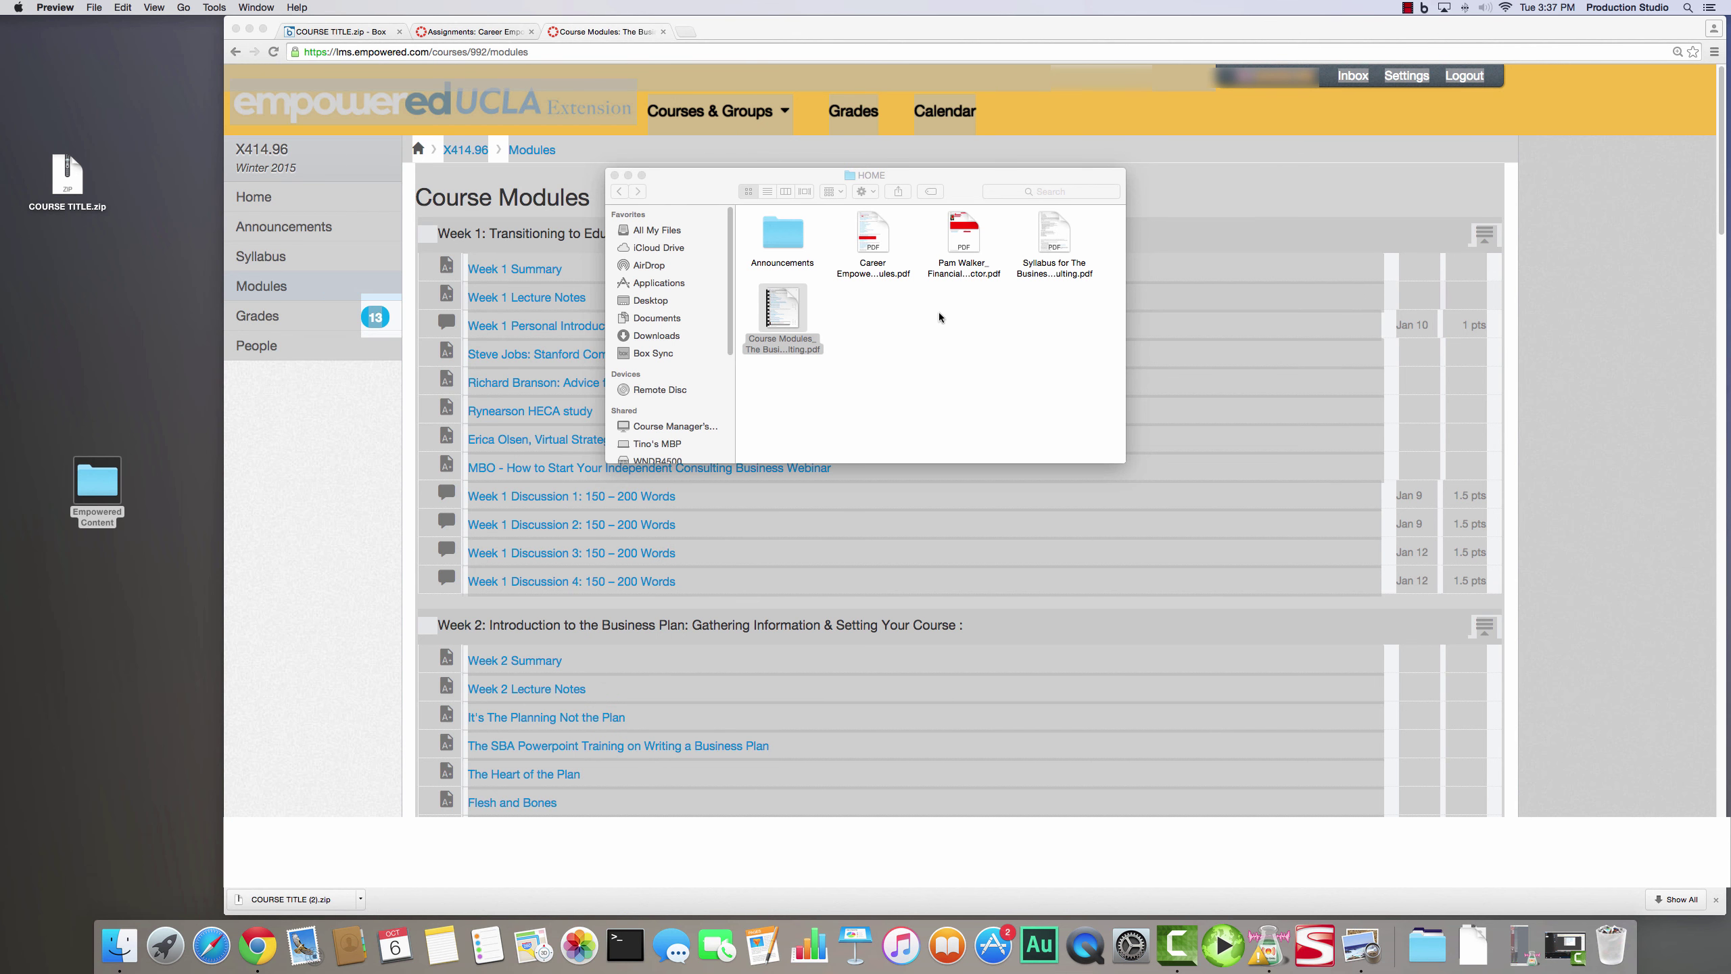
pyautogui.press('super+q')
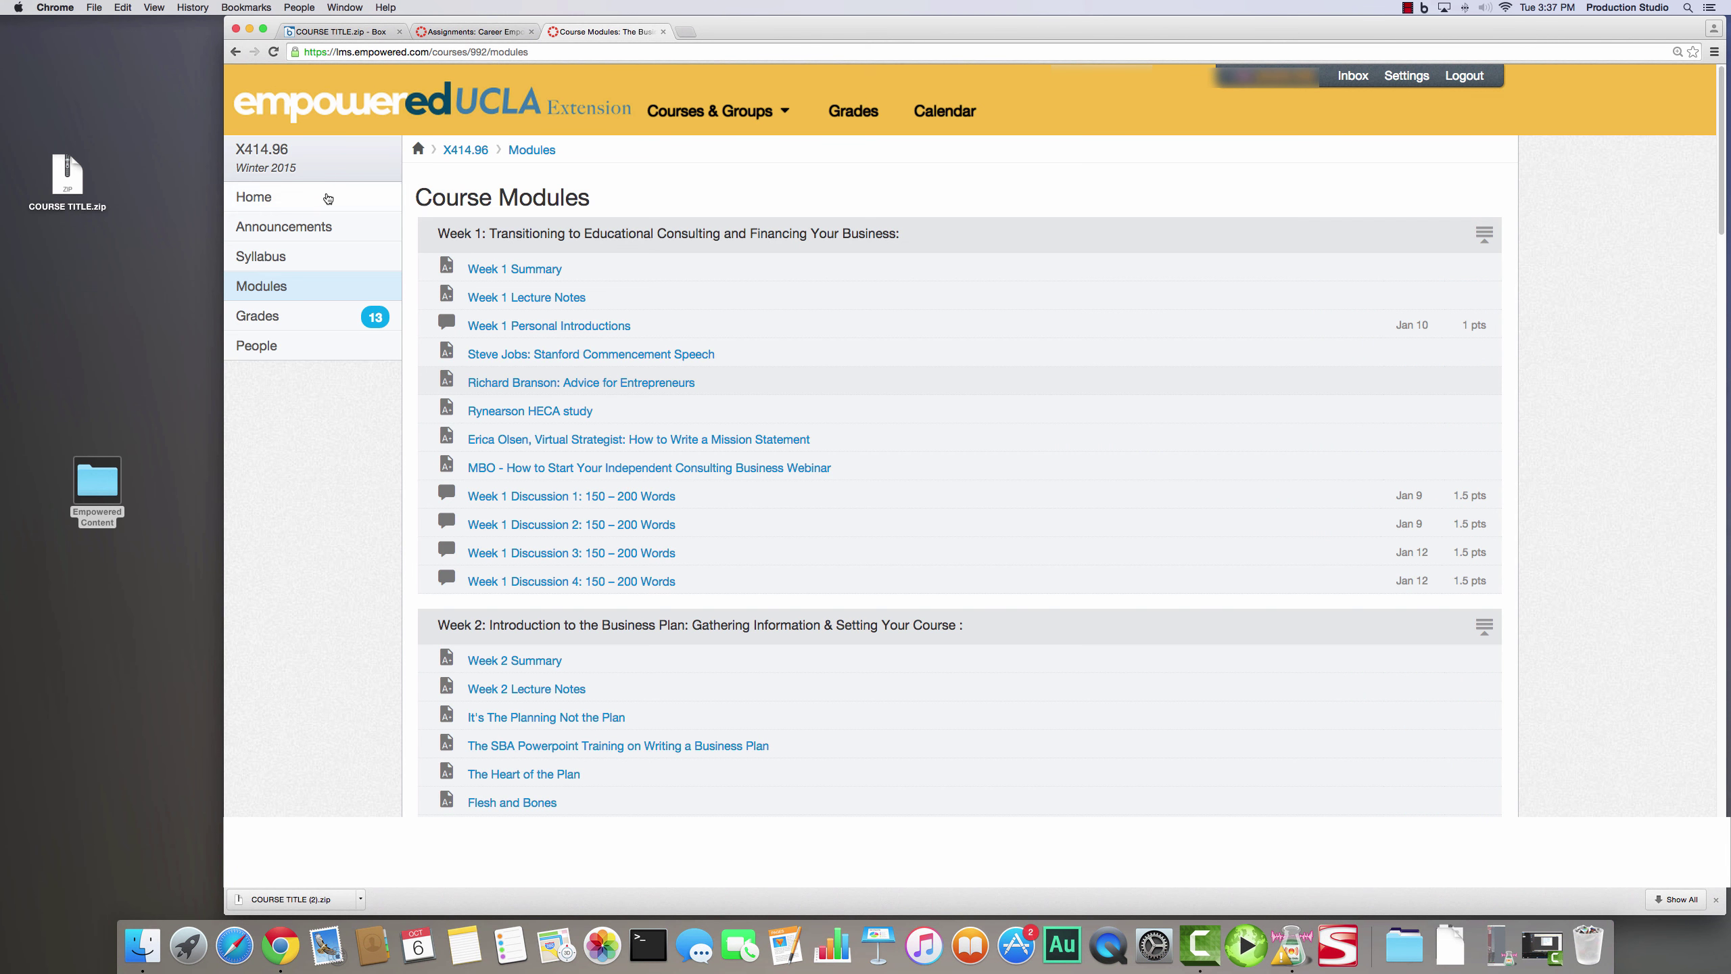
pyautogui.click(315, 233)
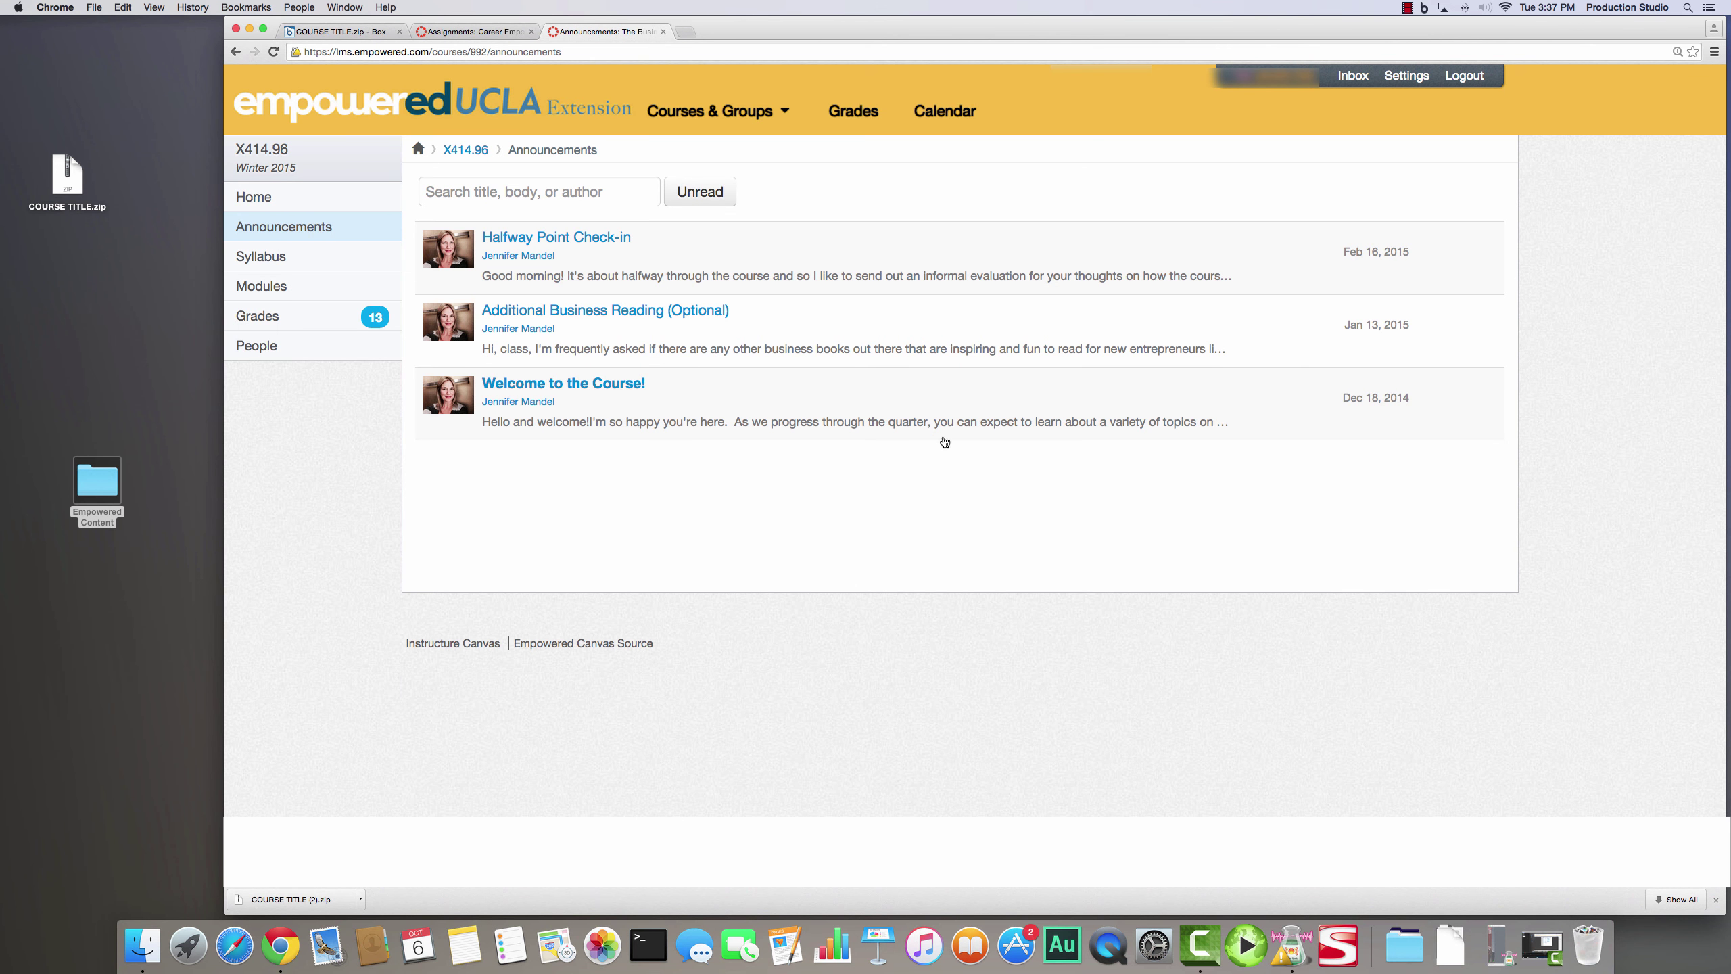
# - Print the Announcements page to a PDF named with OVERVIEW, saved in HOME's Announcements folder
pyautogui.press('super+a')
pyautogui.click(1714, 53)
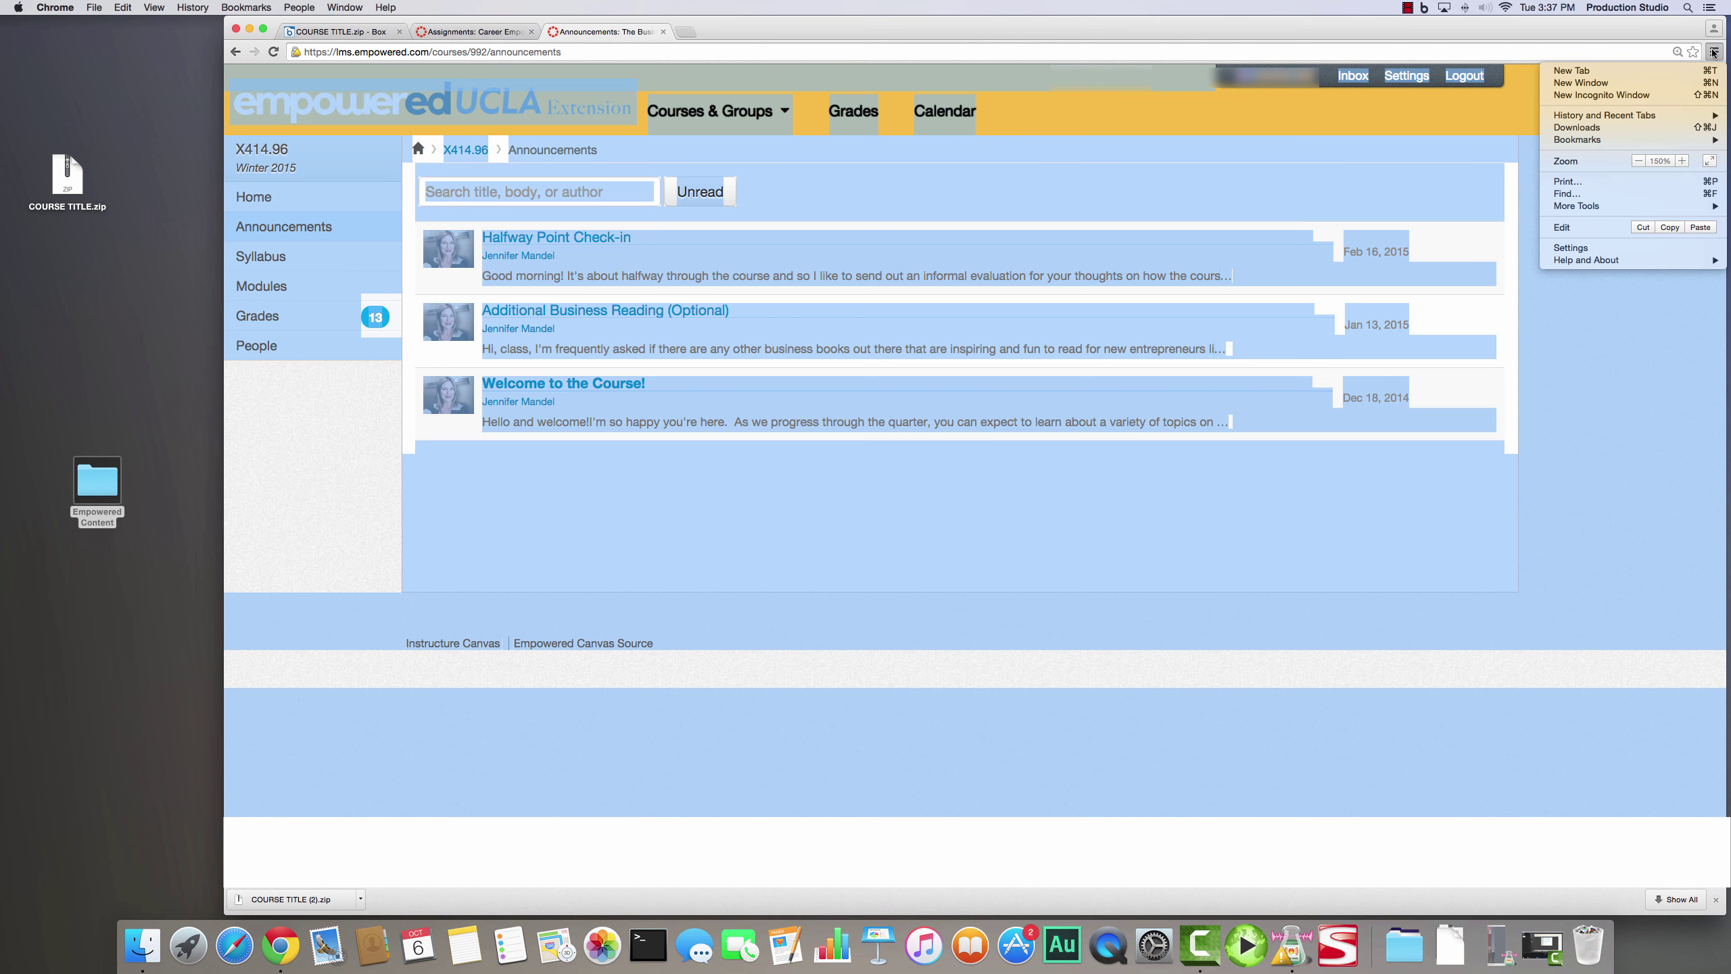
pyautogui.click(1661, 181)
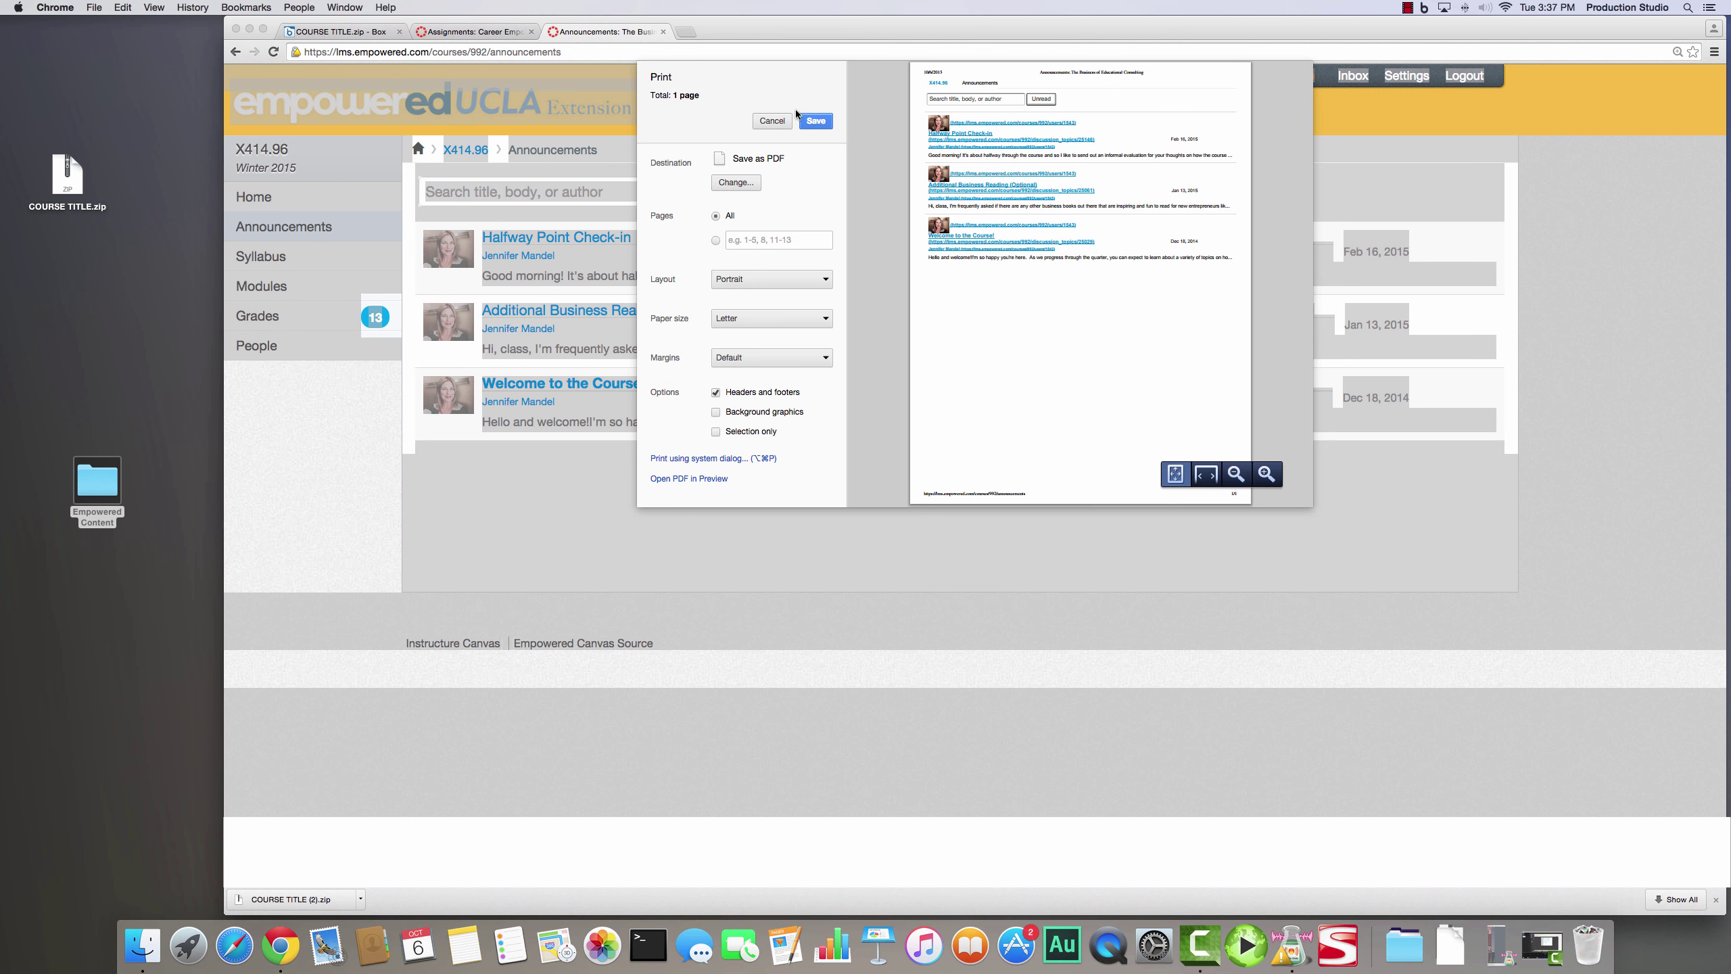
pyautogui.click(811, 123)
pyautogui.click(963, 84)
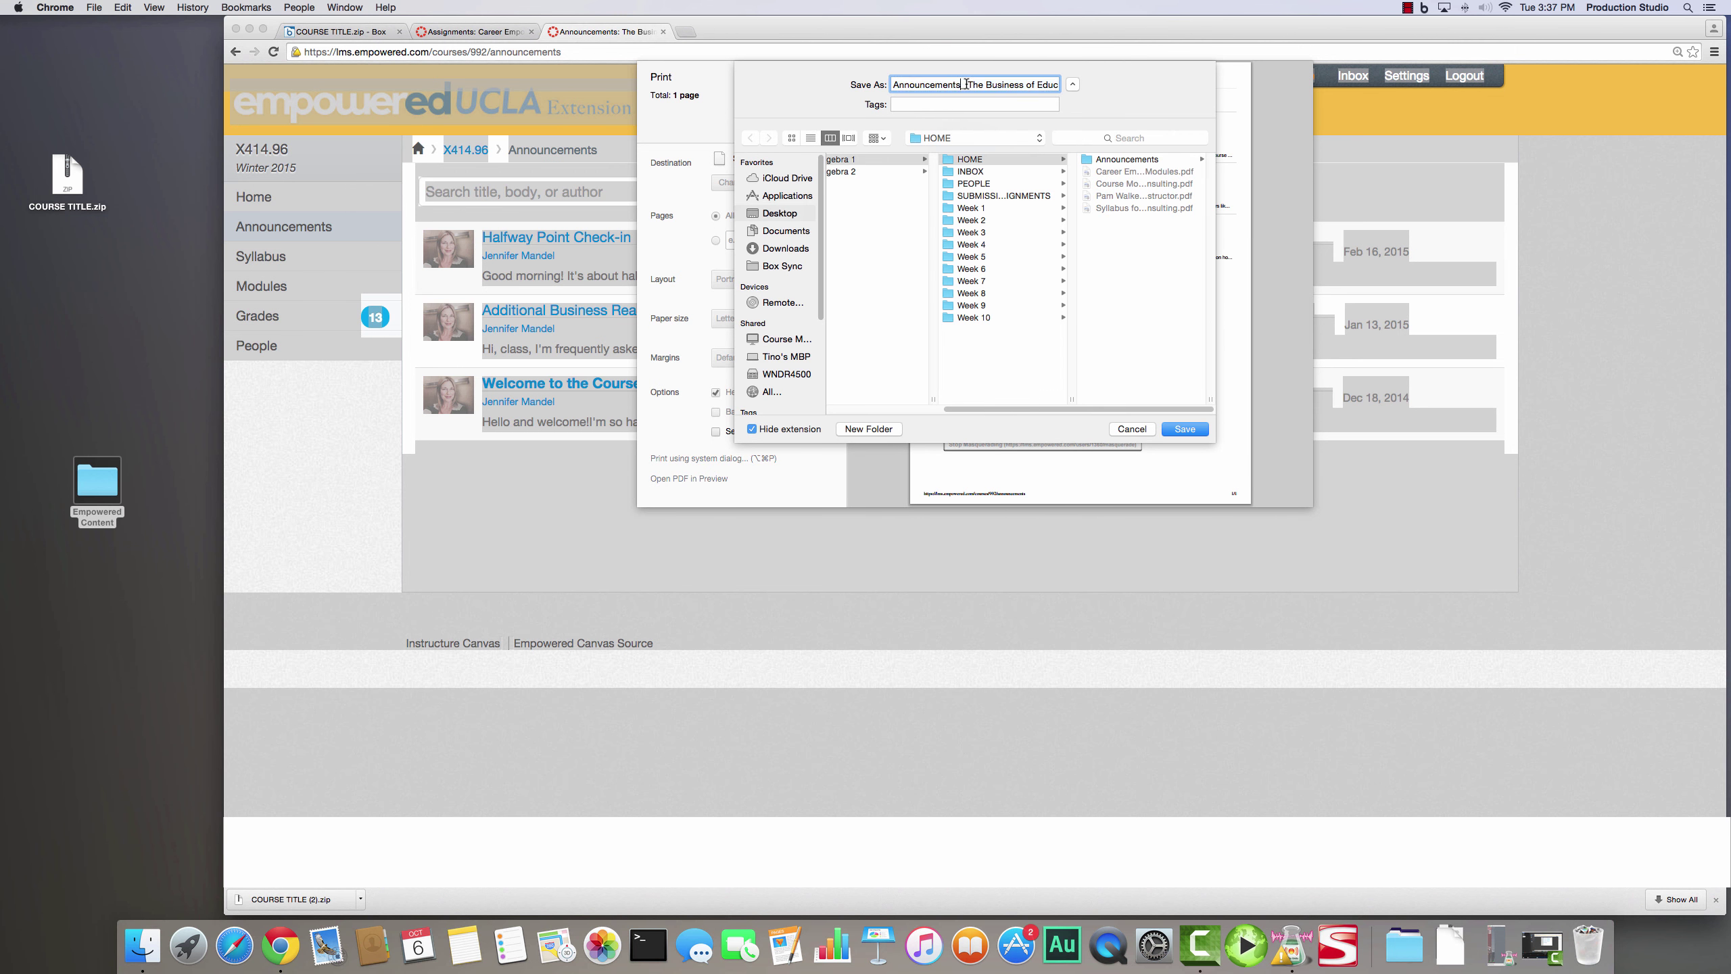
pyautogui.write('OVERVIEW')
pyautogui.click(1149, 162)
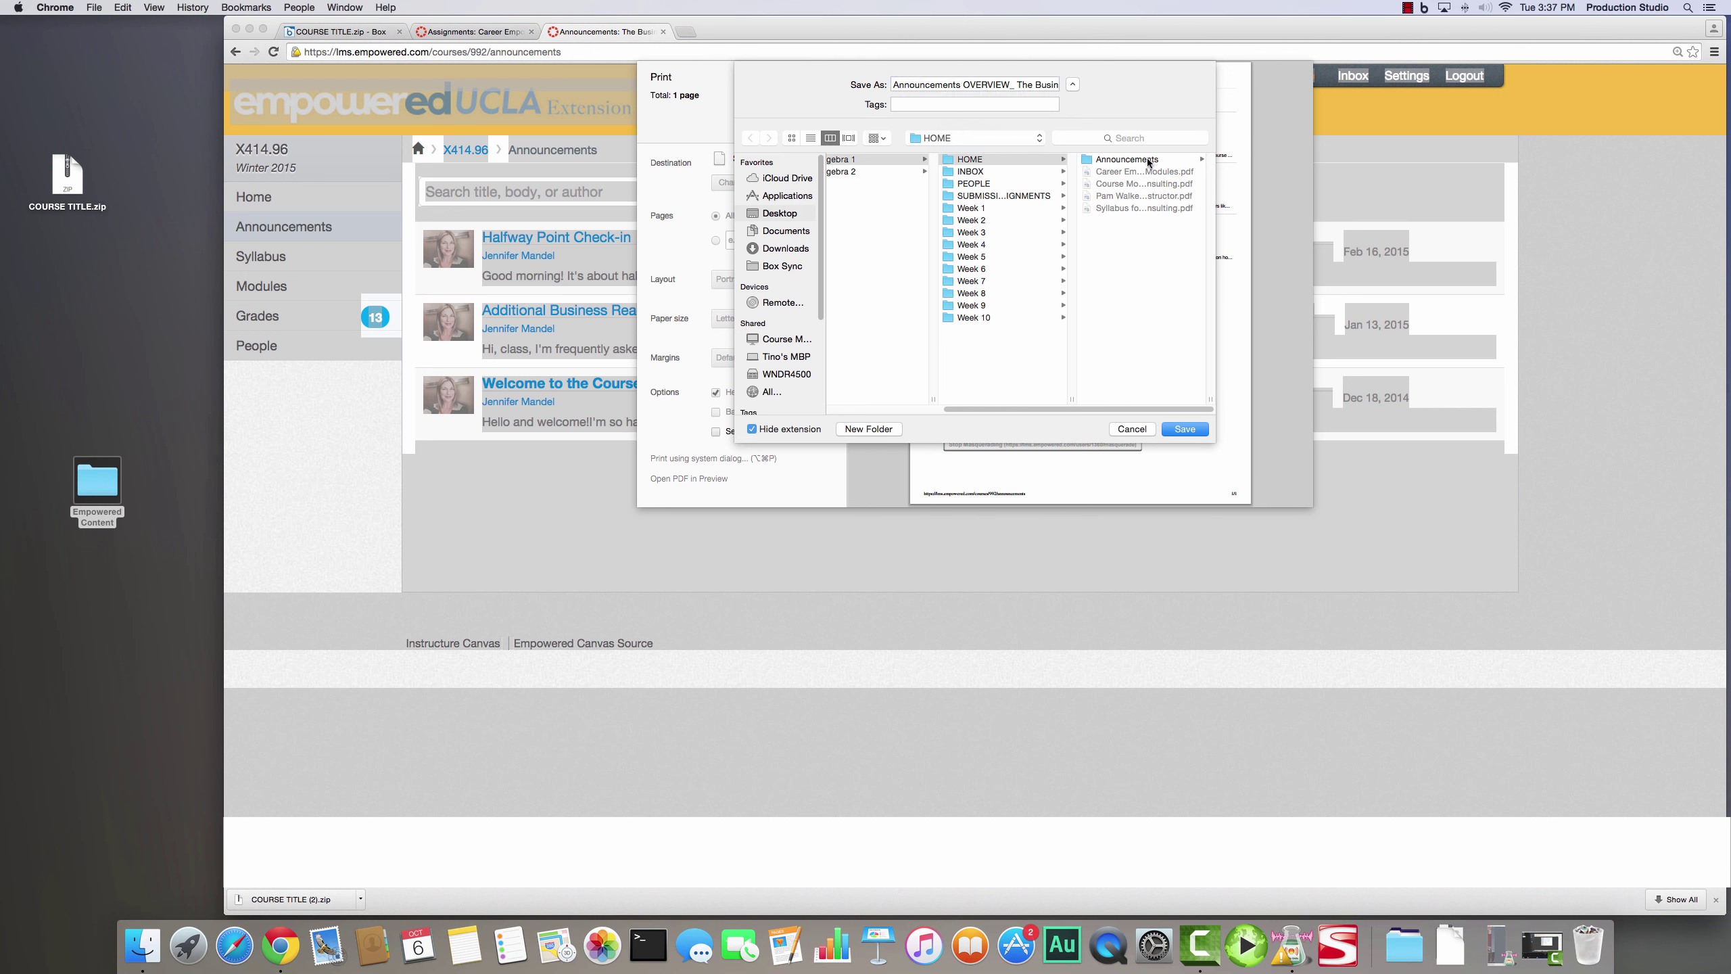
pyautogui.click(1149, 161)
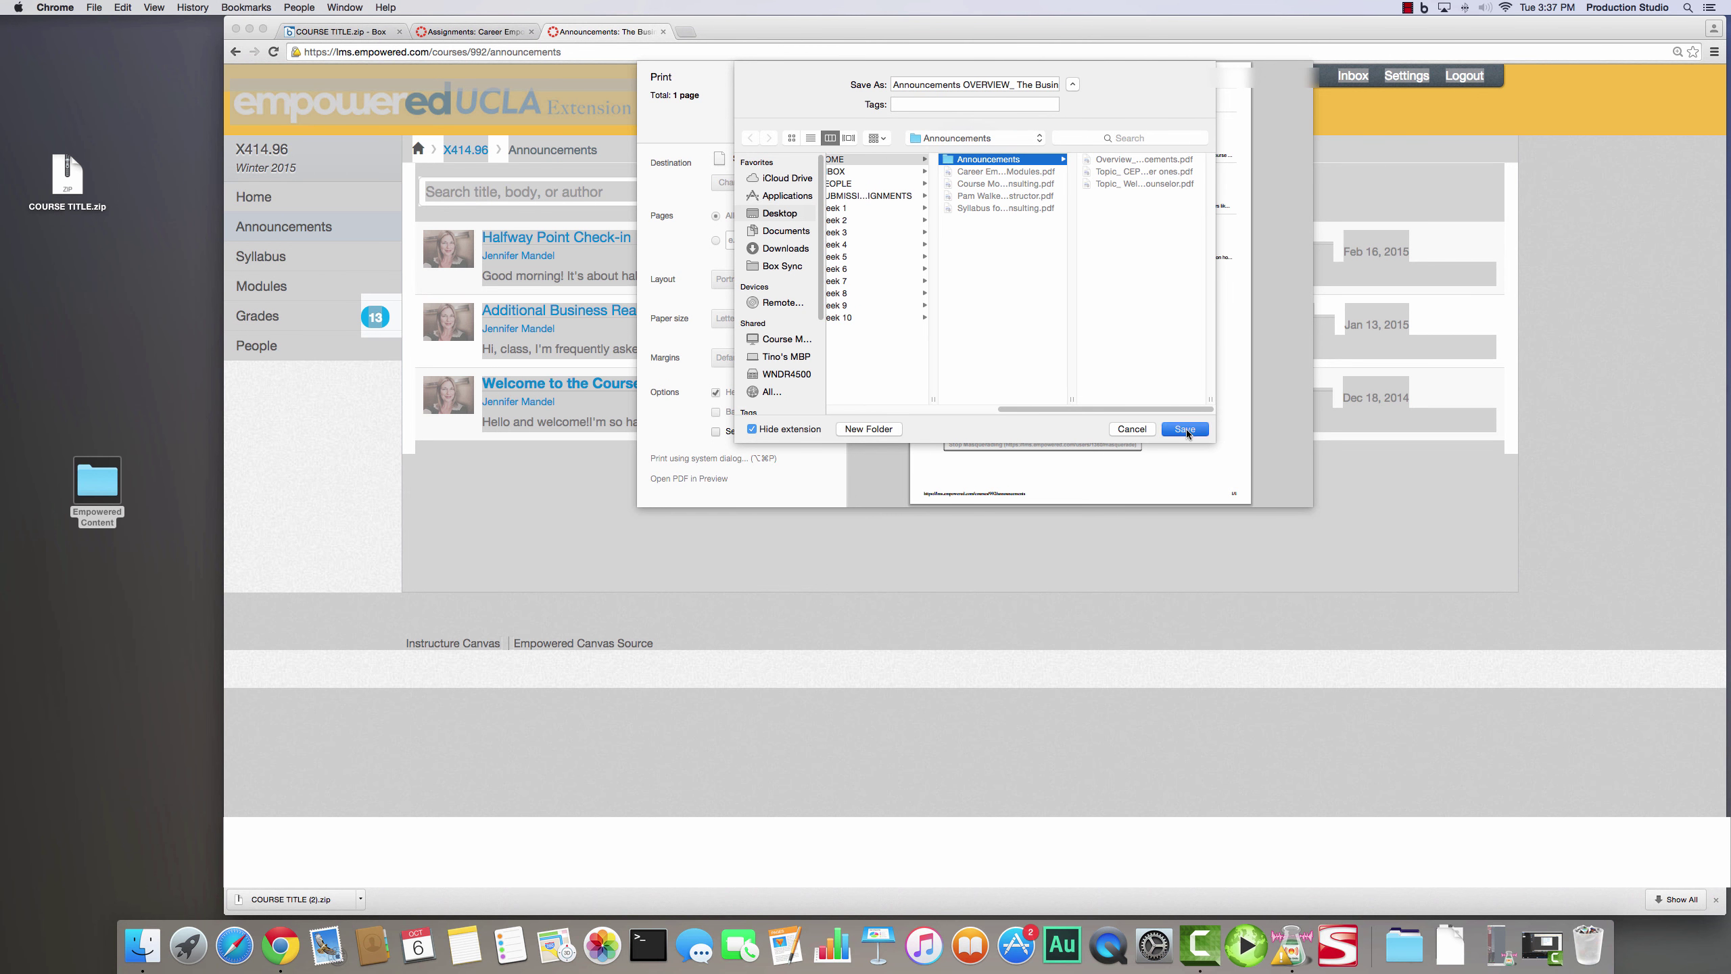
pyautogui.click(1187, 430)
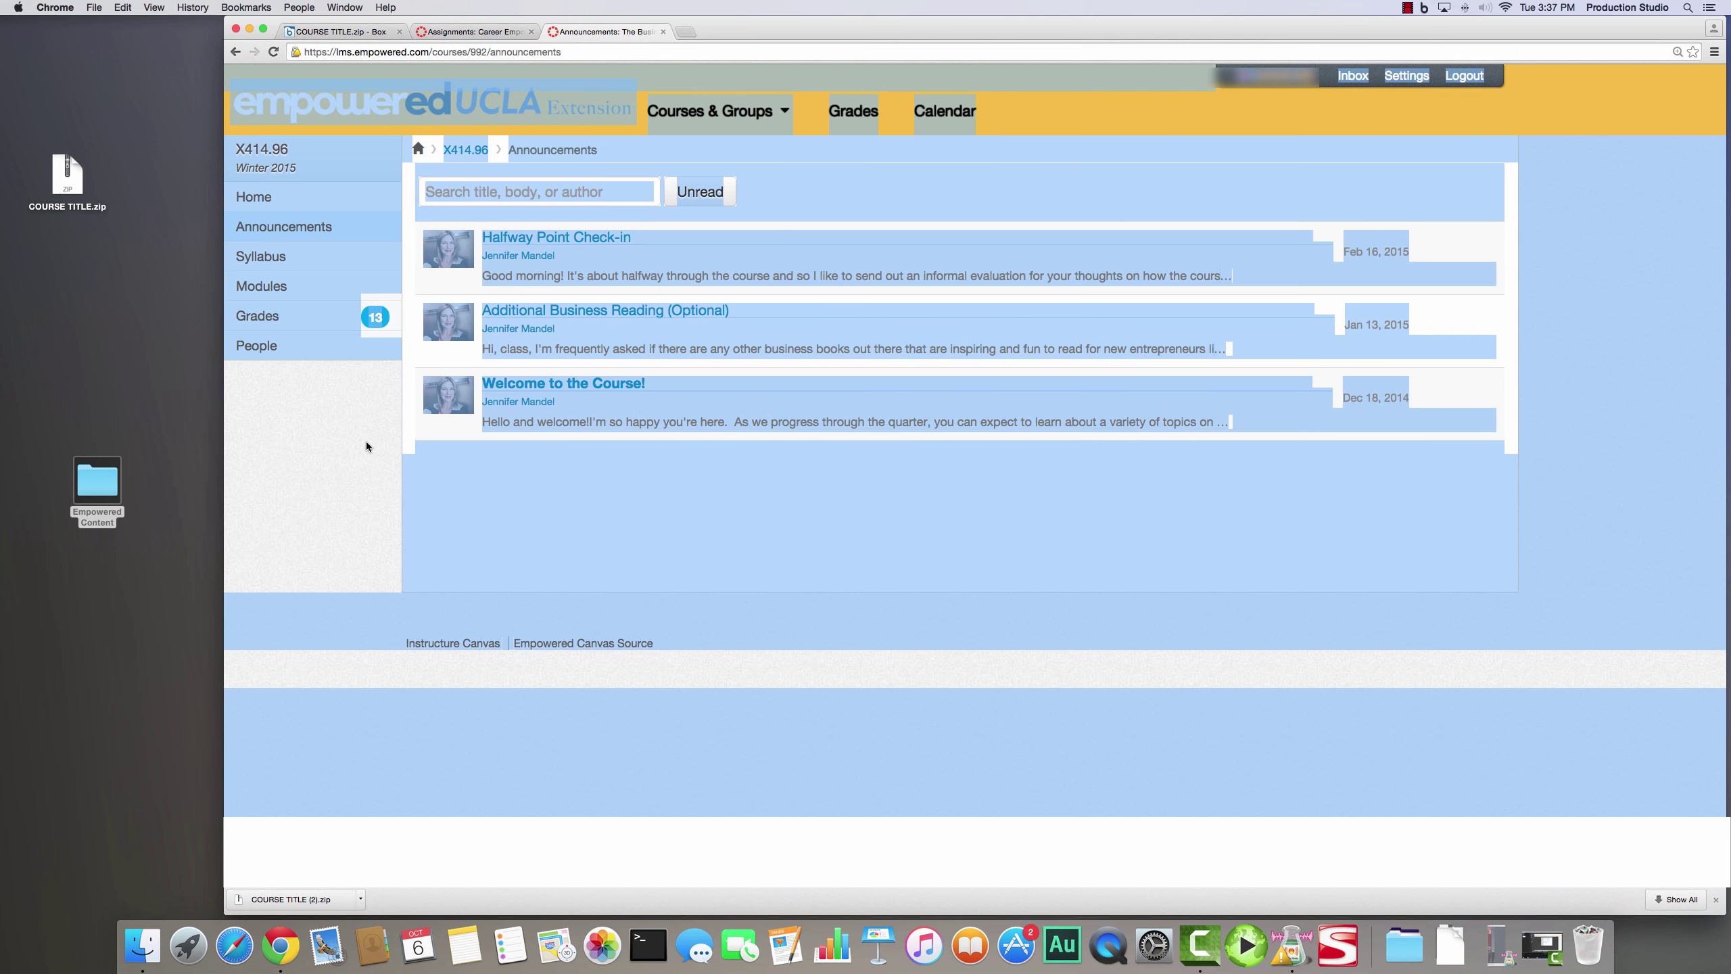
pyautogui.click(366, 442)
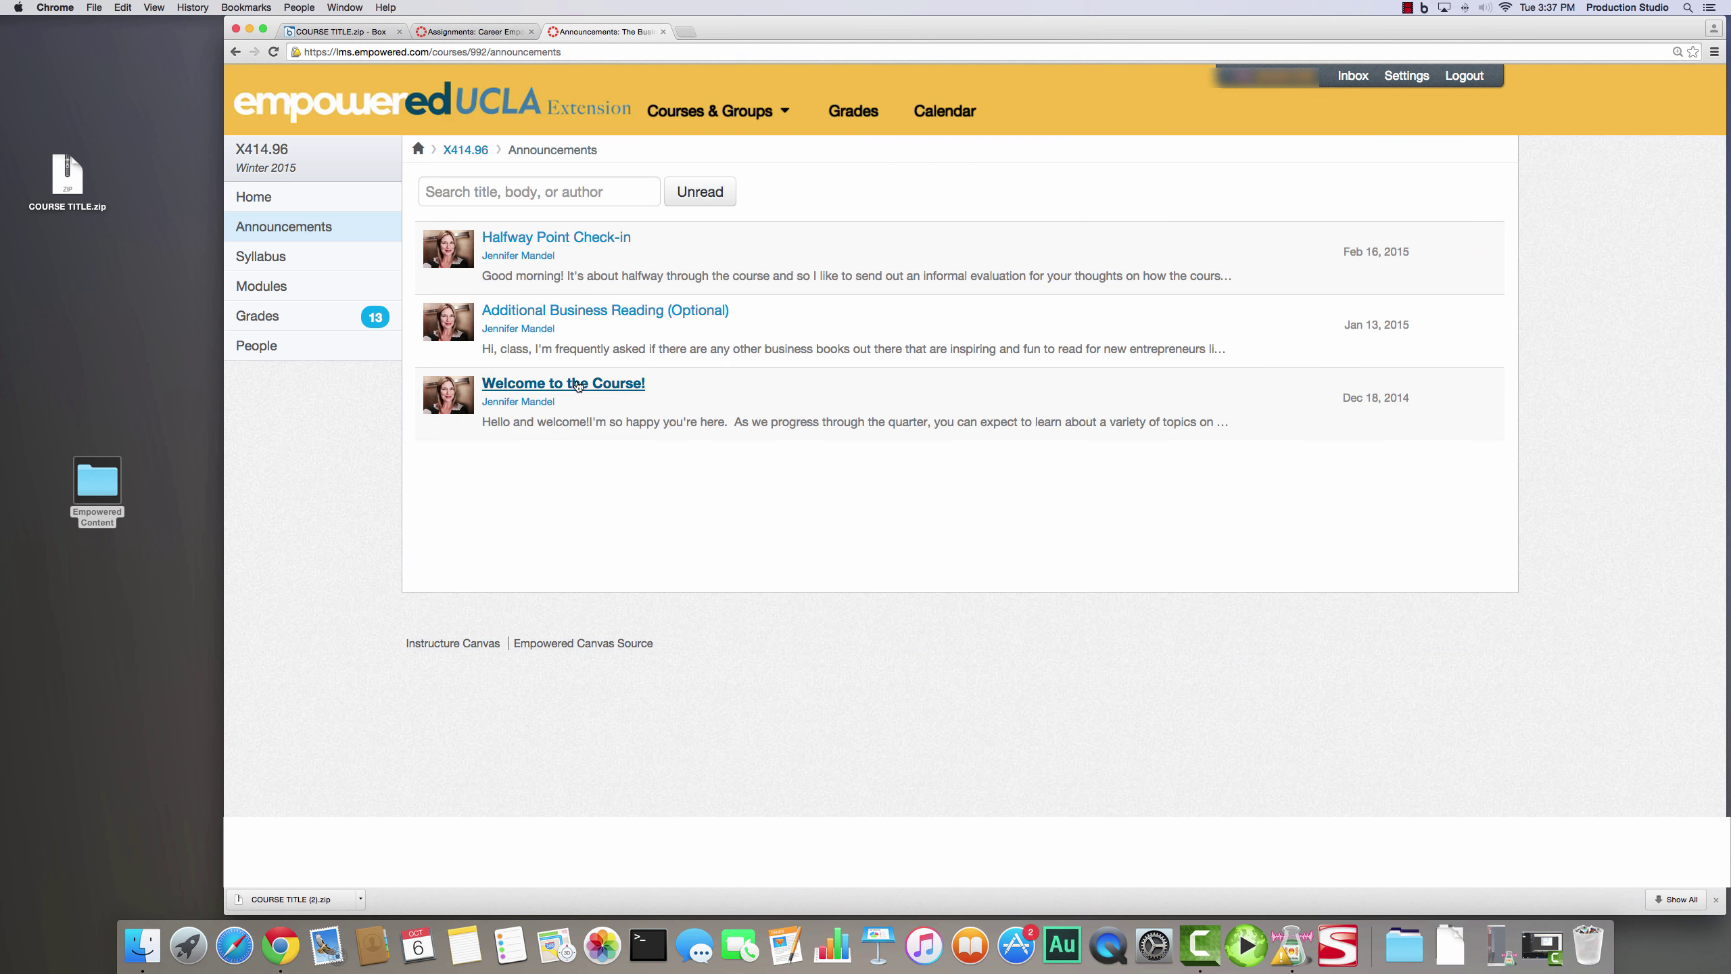
# - Open the Additional Business Reading (Optional) announcement and print it to PDF in the Announcements folder
pyautogui.click(589, 310)
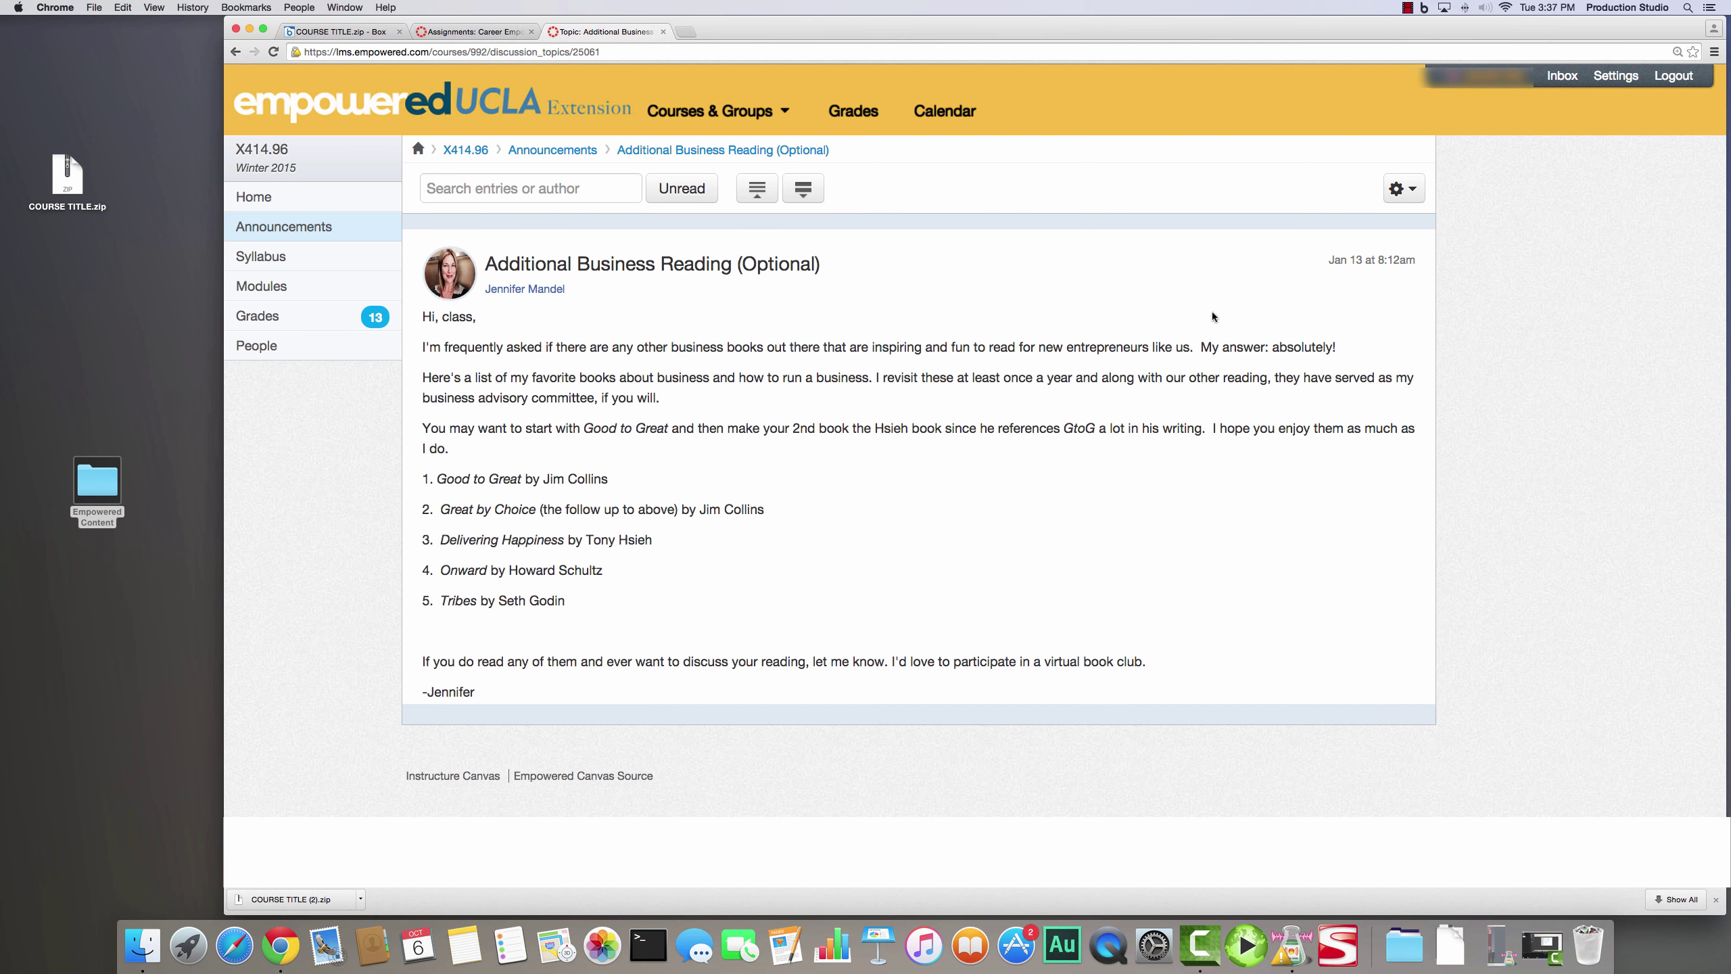
pyautogui.press('super+a')
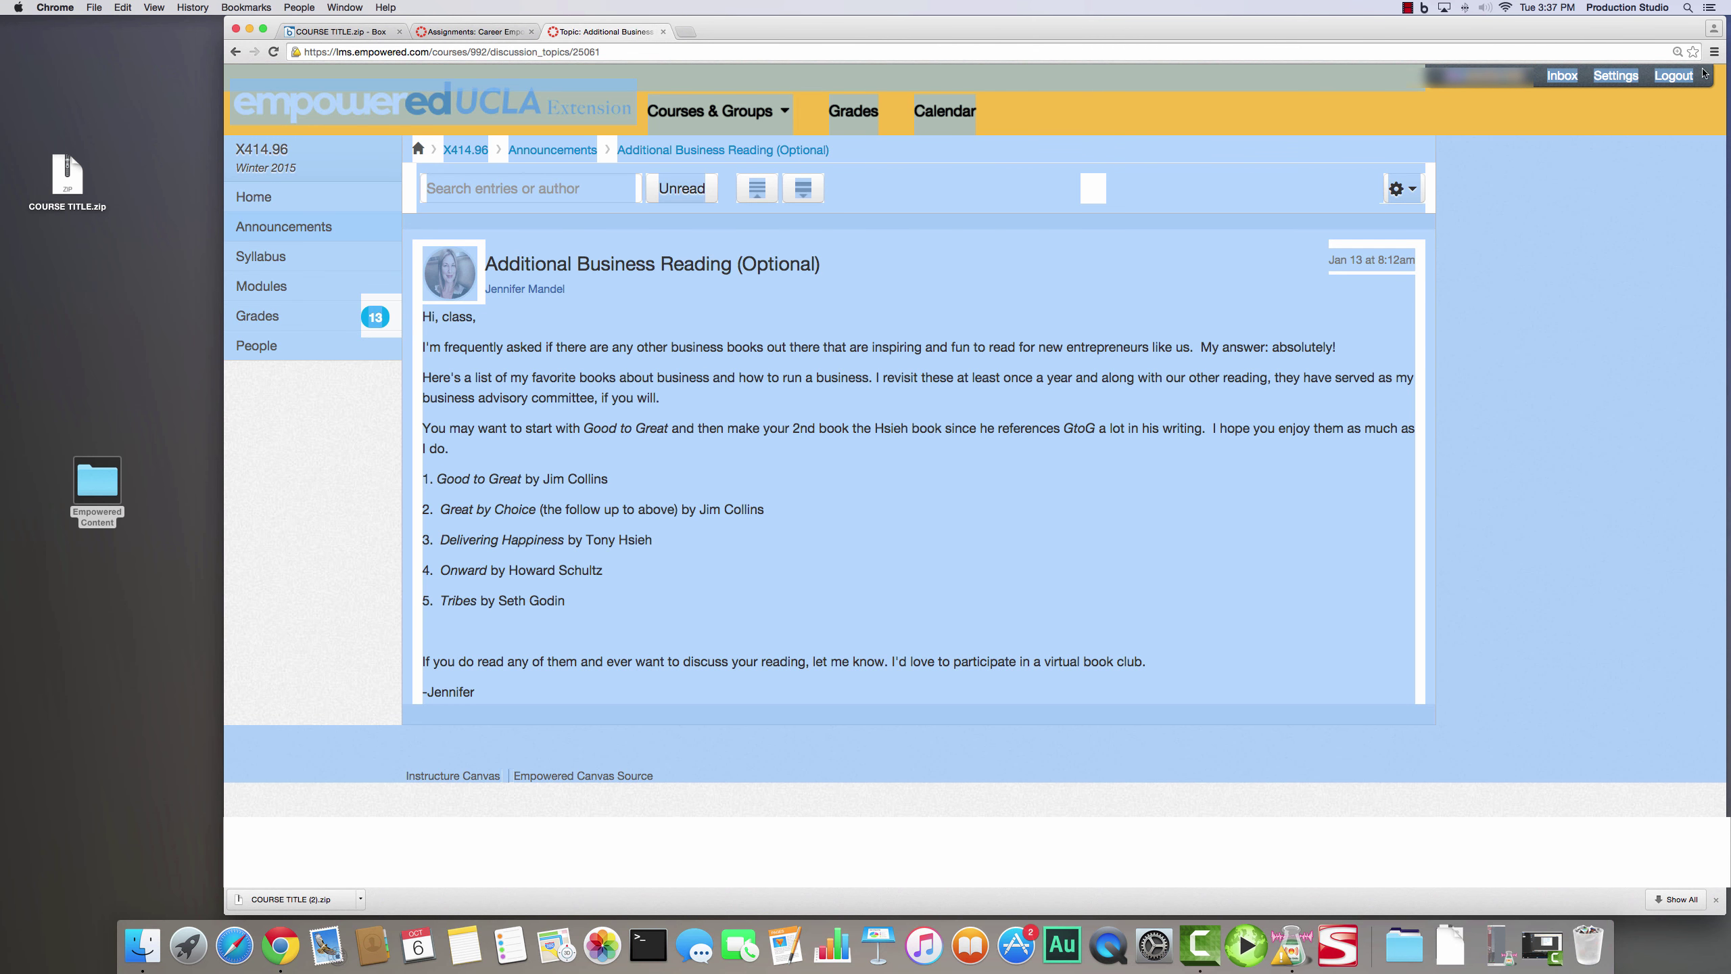
pyautogui.click(1715, 52)
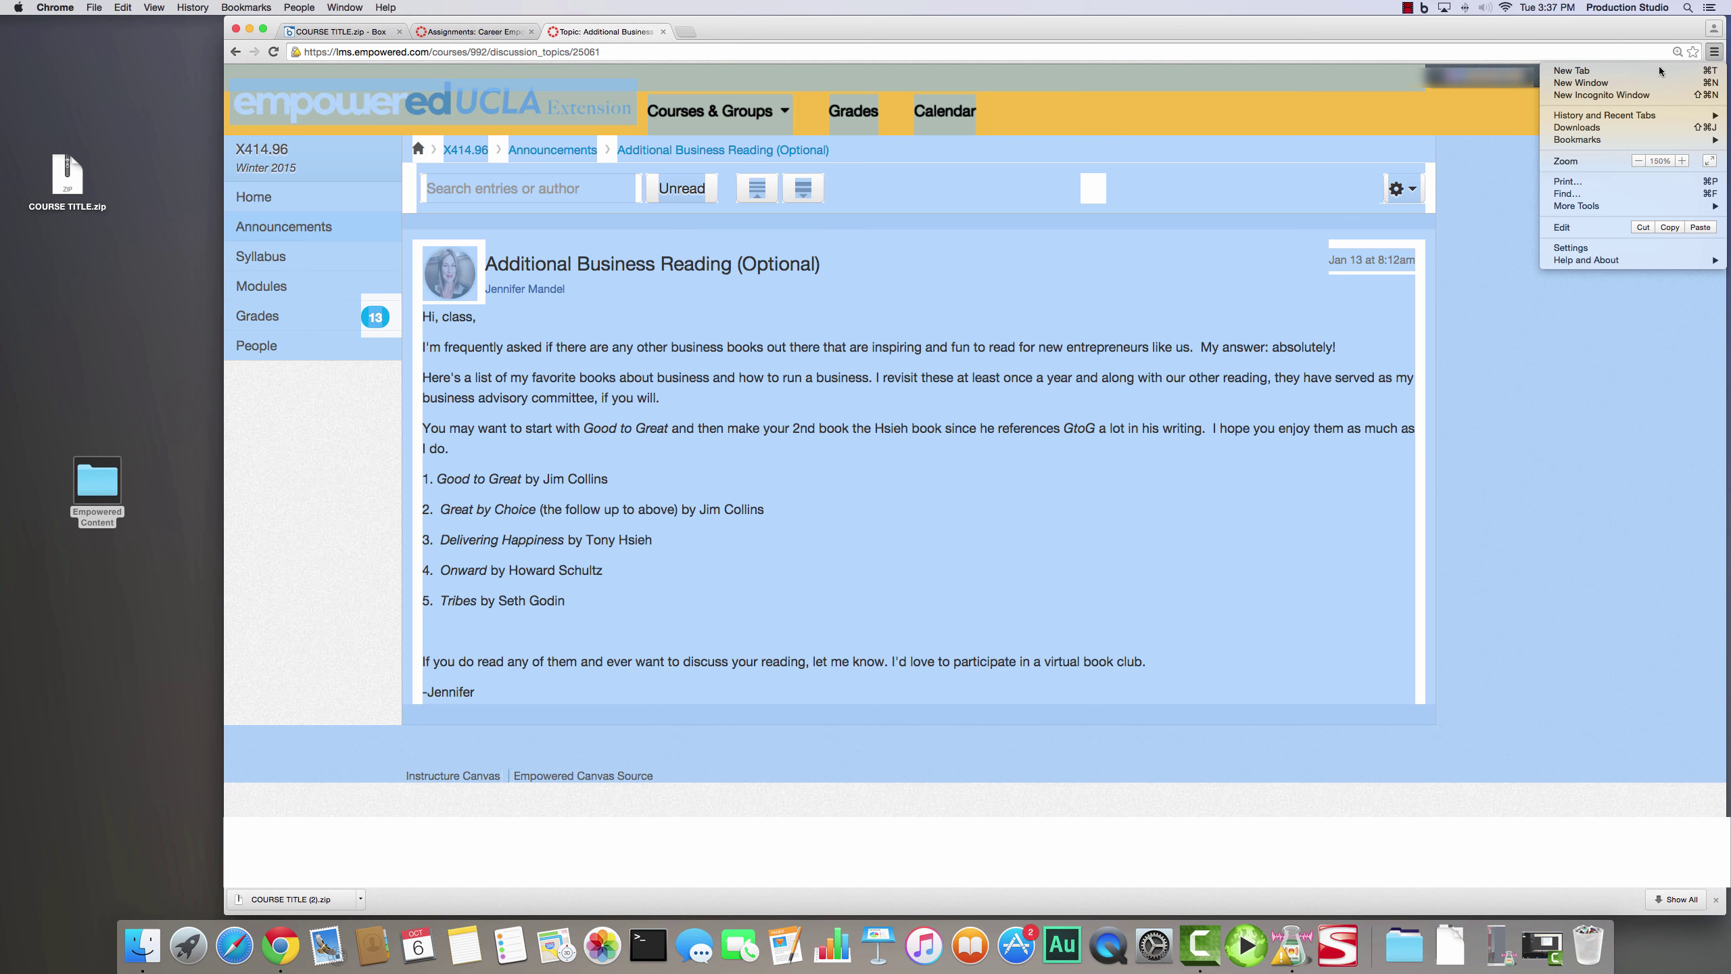
pyautogui.click(1597, 180)
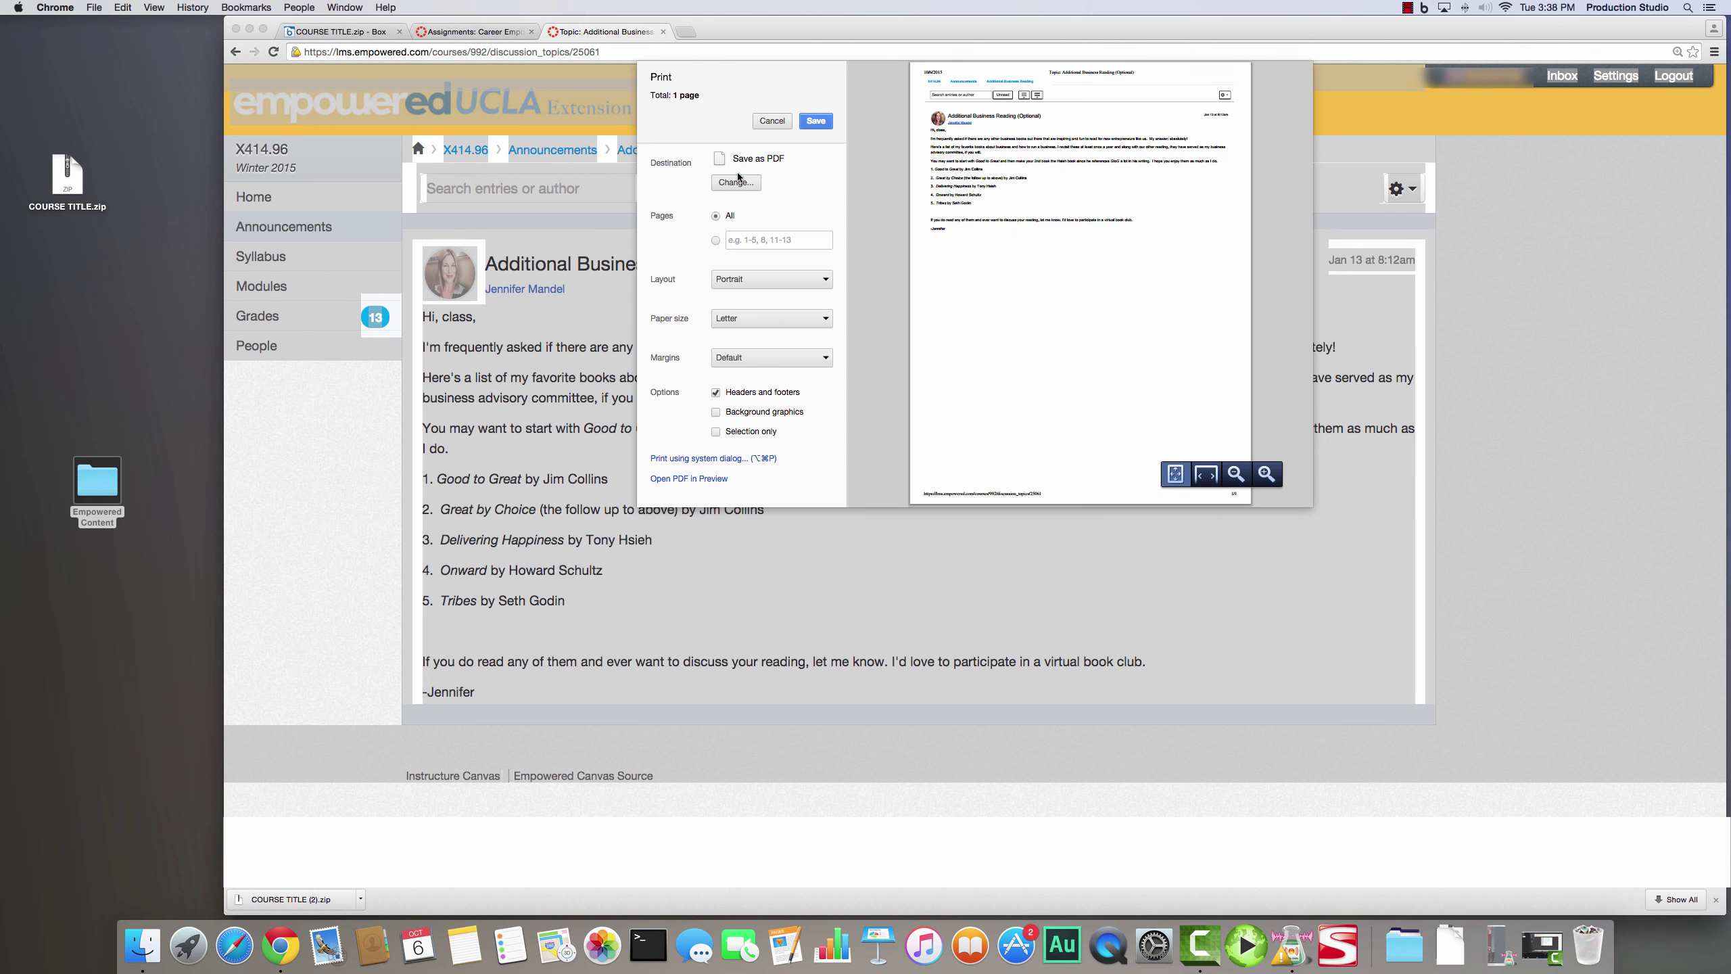
pyautogui.click(826, 123)
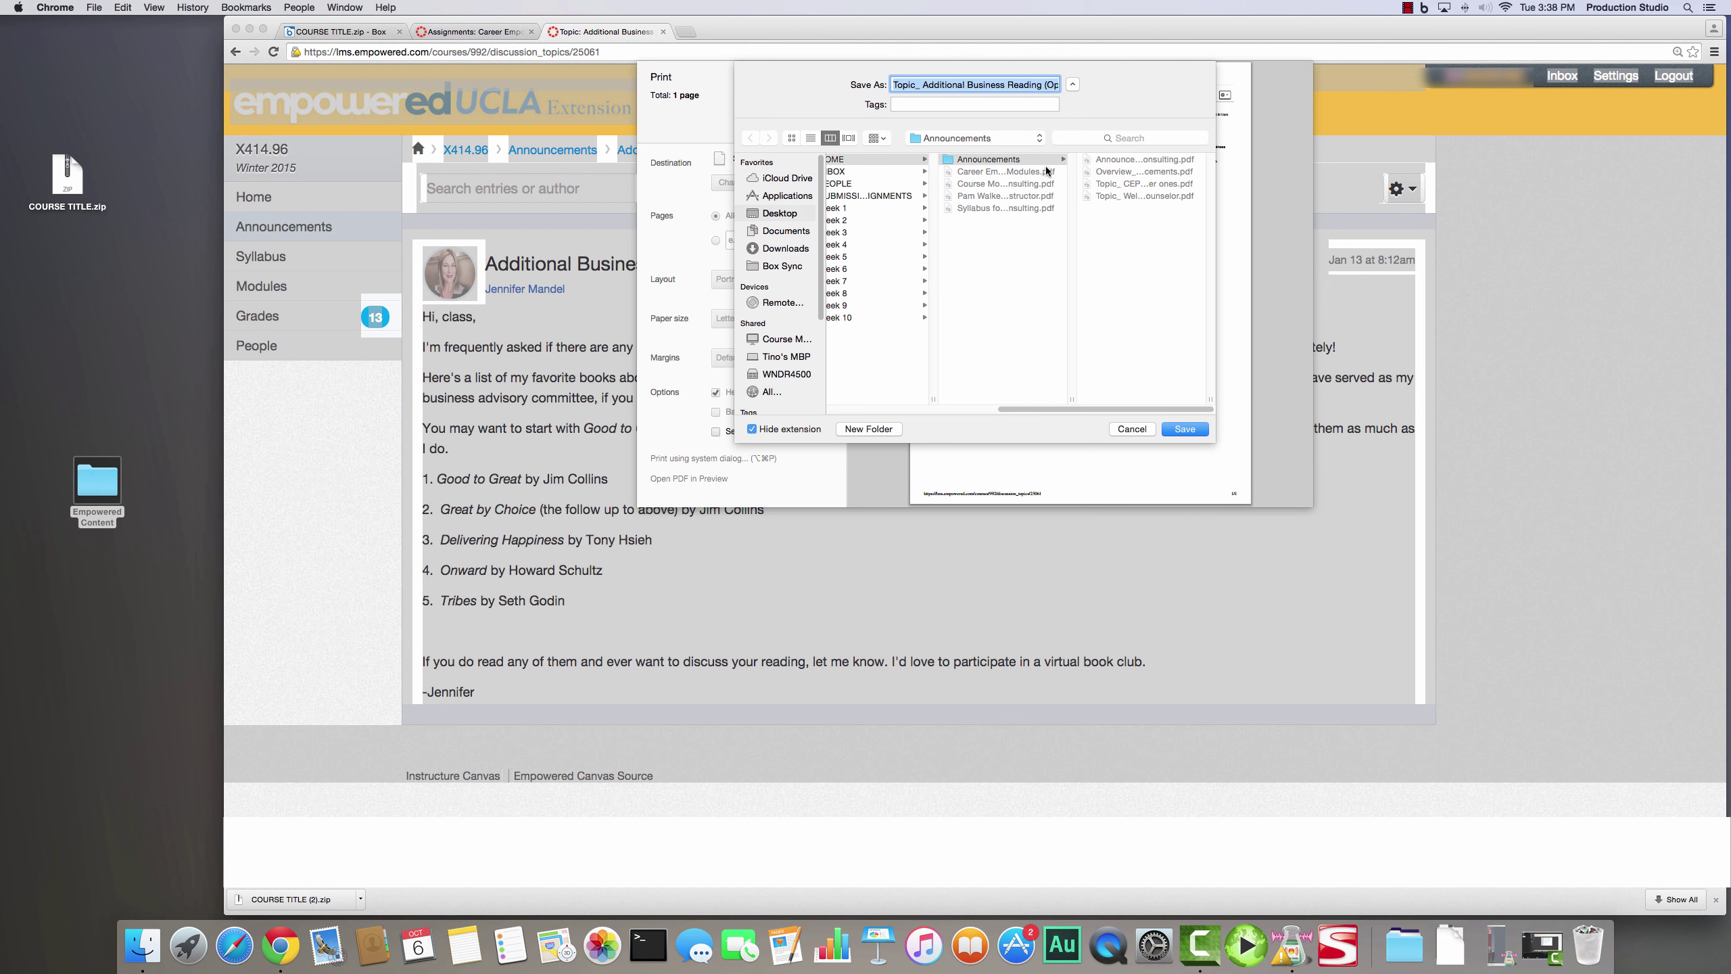
pyautogui.click(1189, 428)
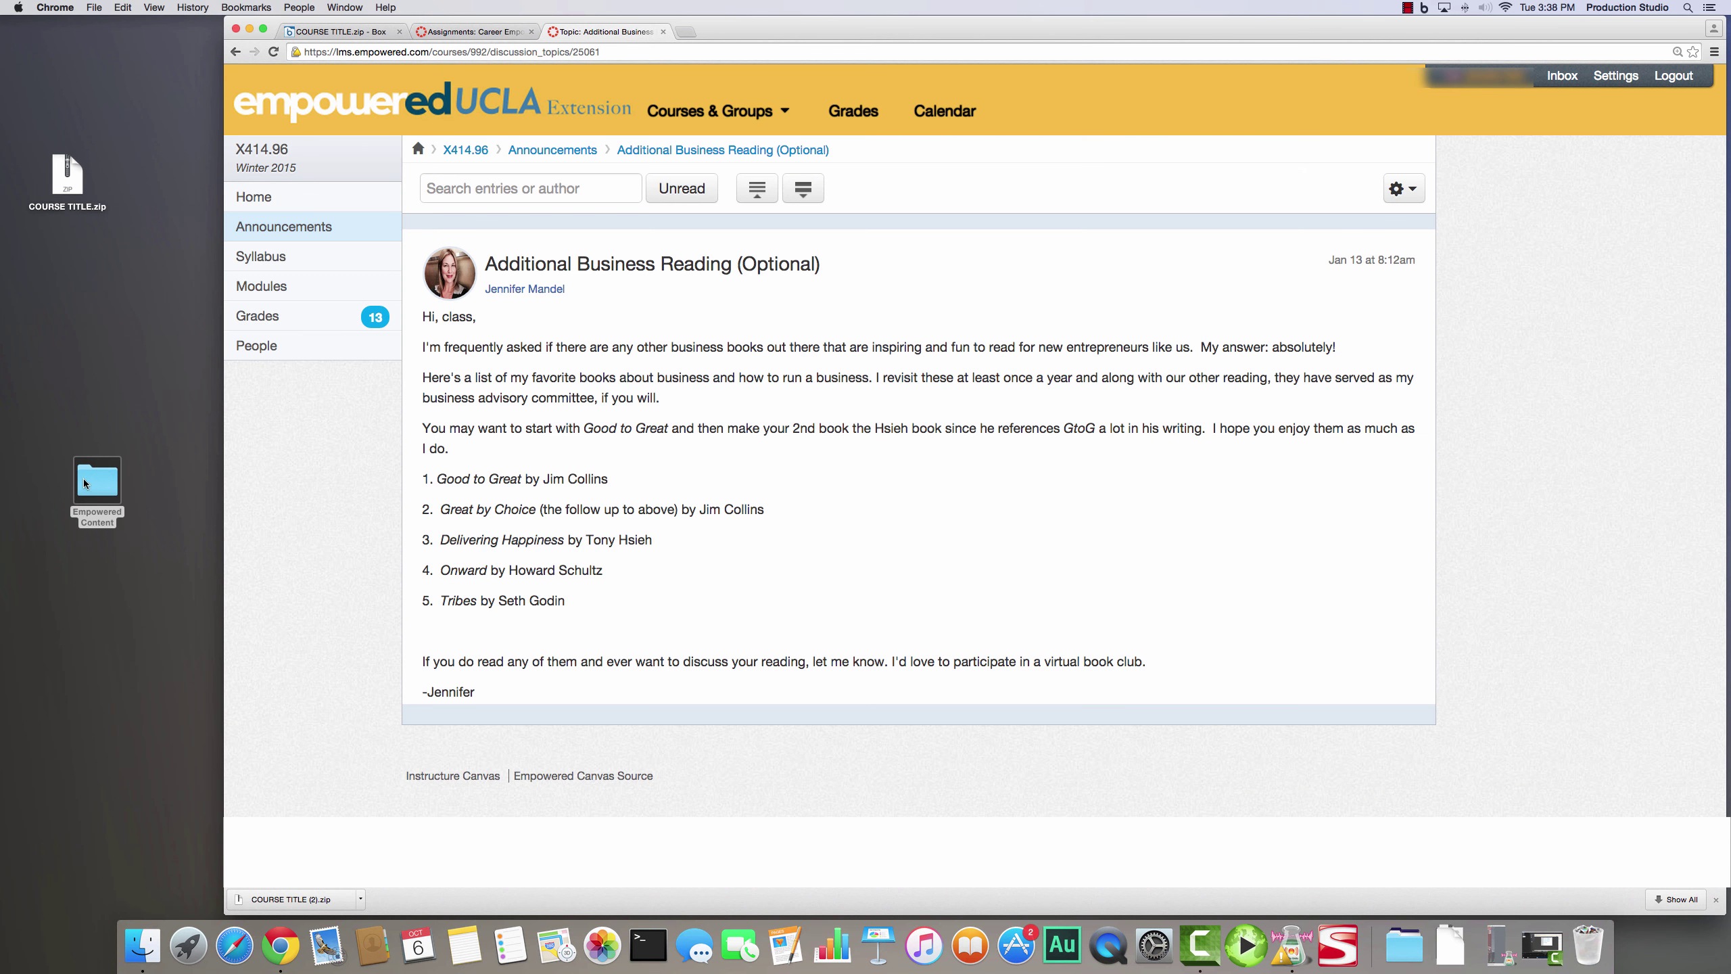
pyautogui.doubleClick(85, 483)
# - Browse to Algebra 1 > HOME > Announcements and preview the Announcements OVERVIEW PDF
pyautogui.click(780, 237)
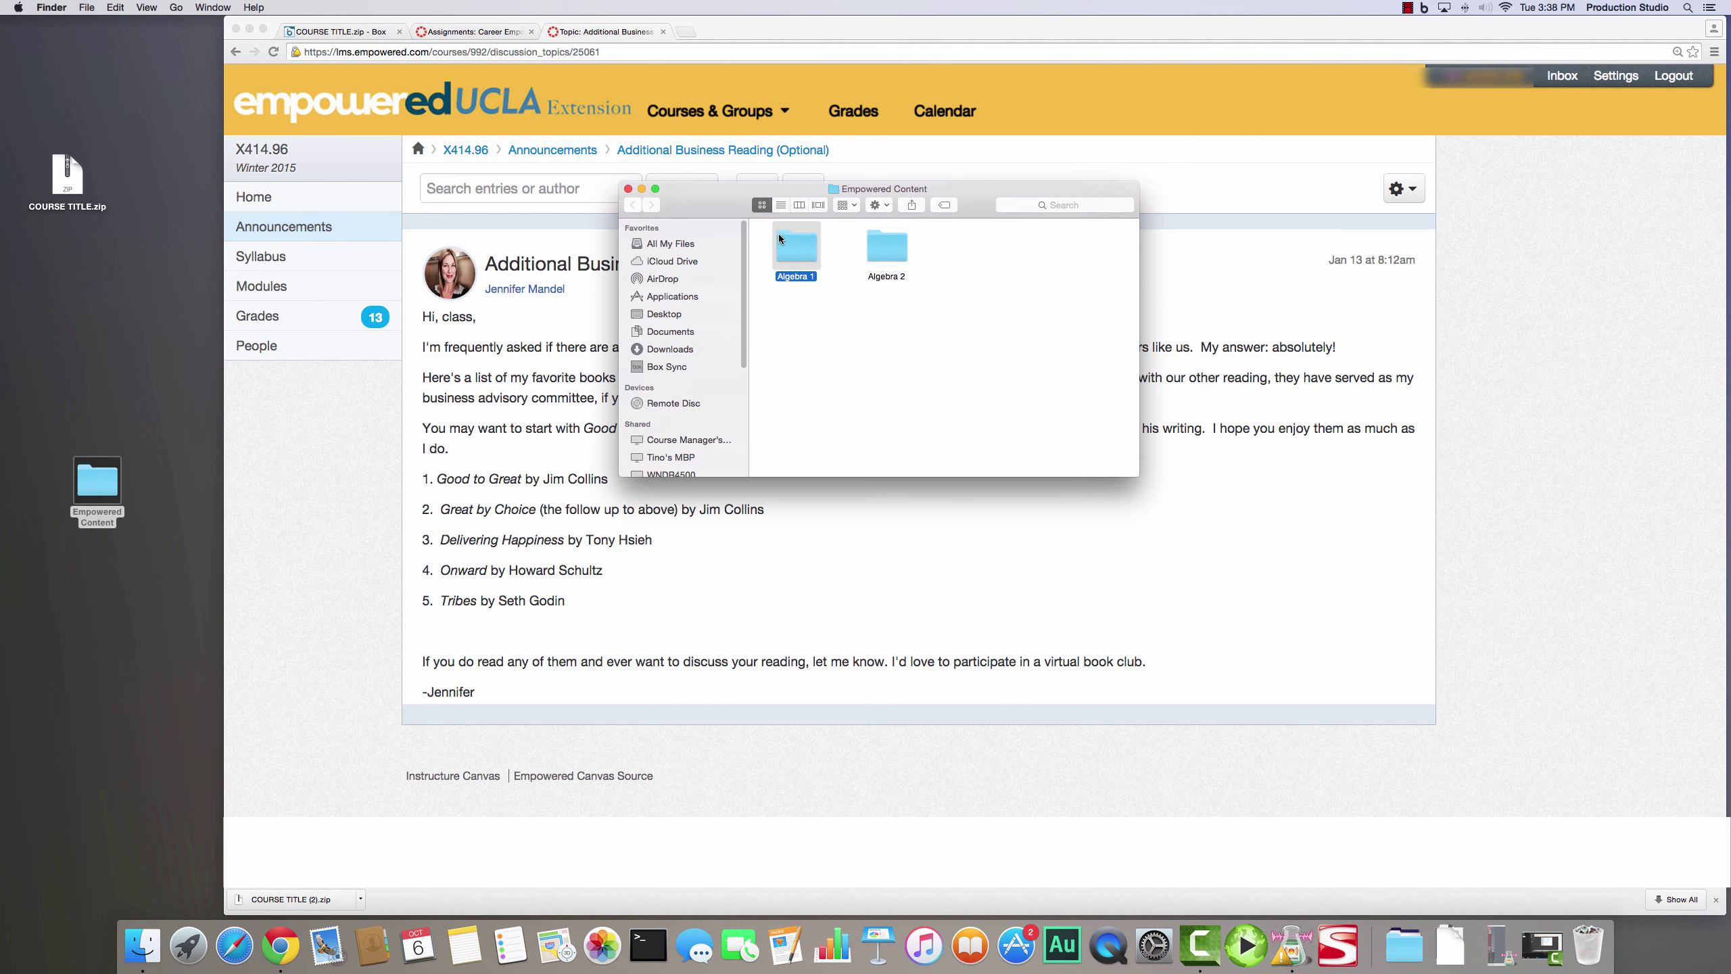
pyautogui.doubleClick(779, 237)
pyautogui.doubleClick(780, 238)
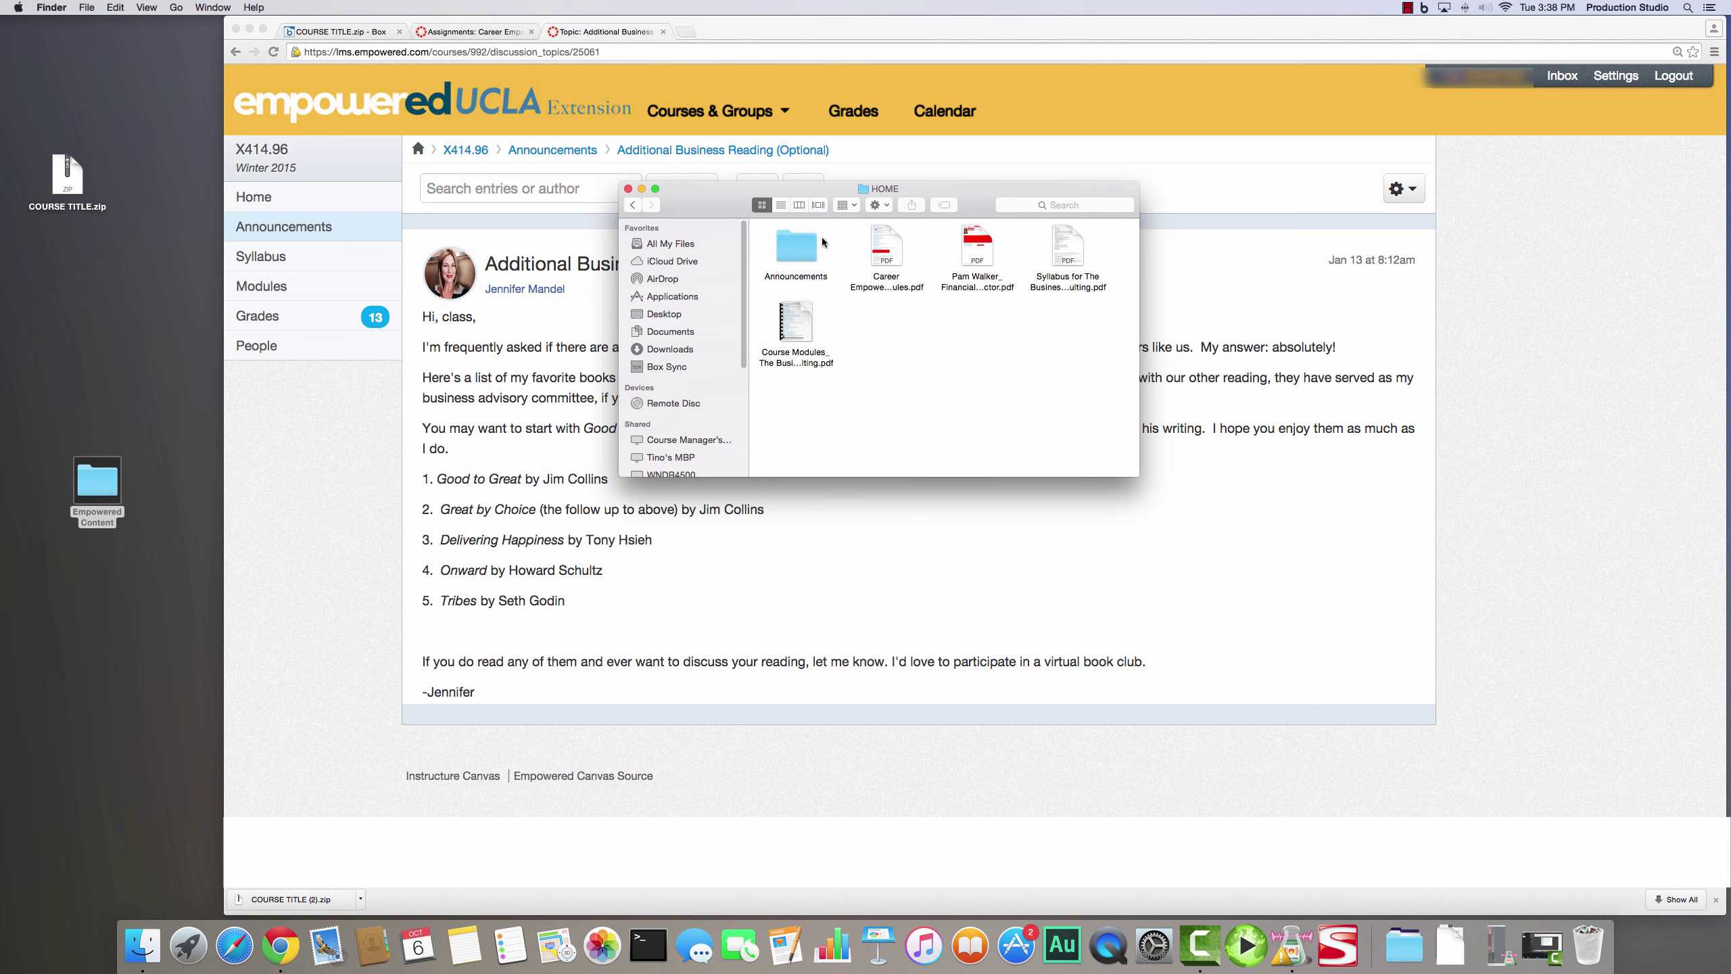
pyautogui.doubleClick(804, 248)
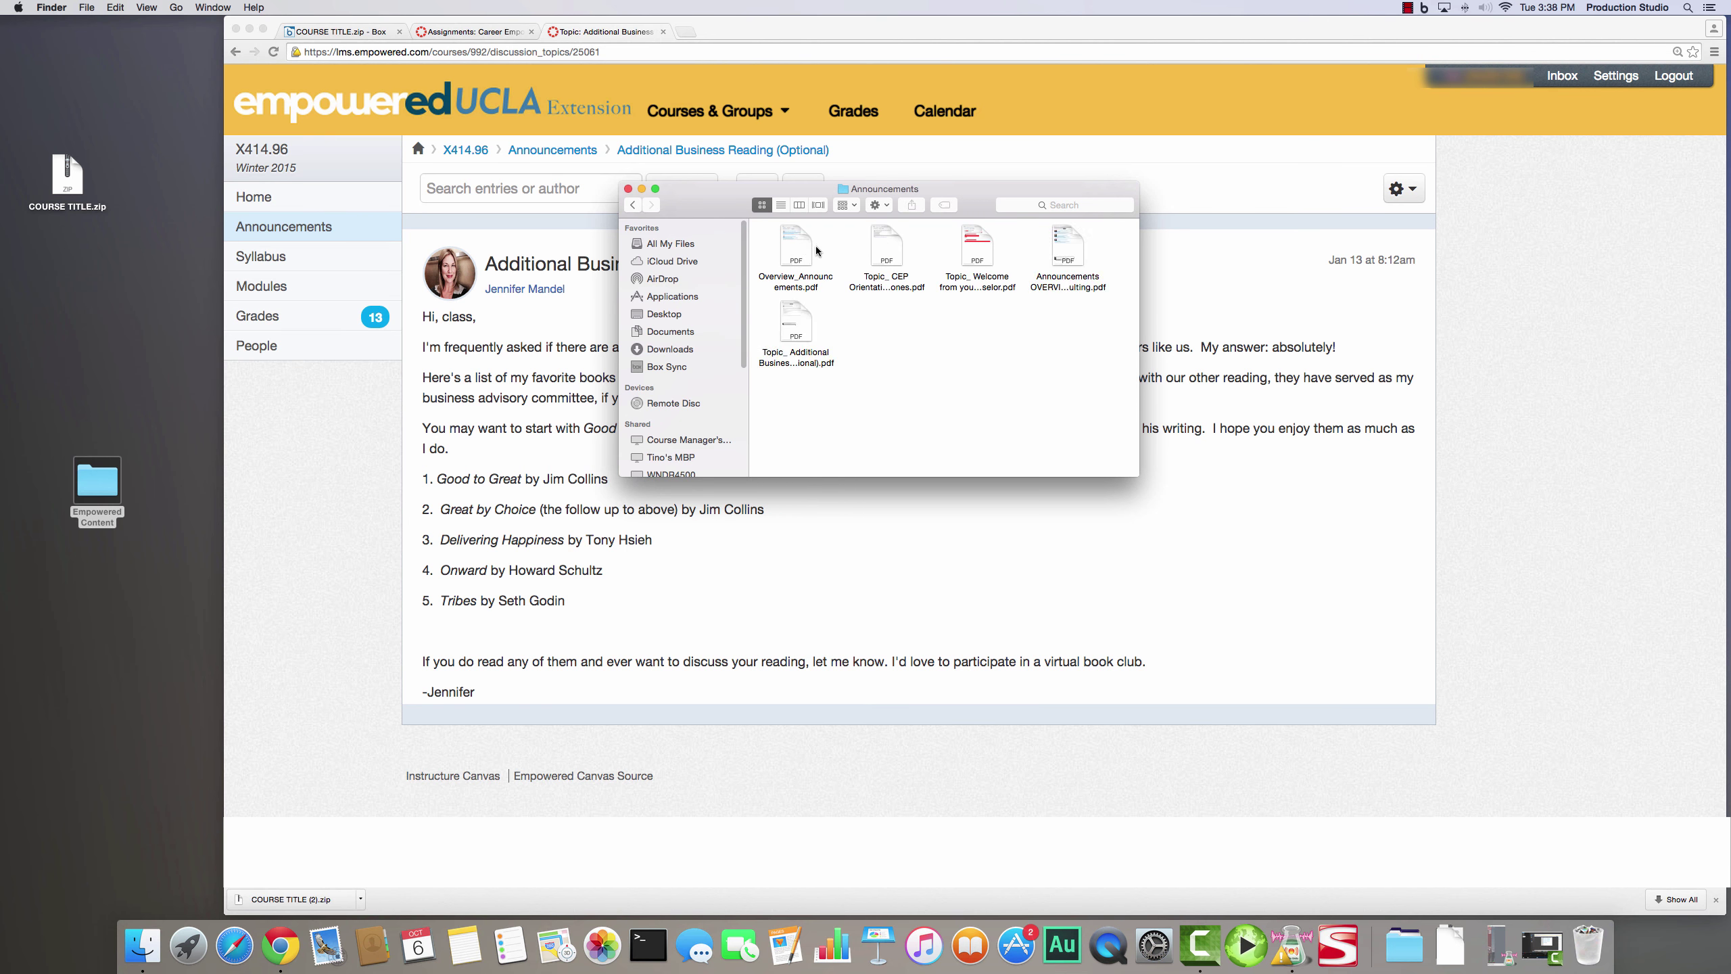
pyautogui.doubleClick(1073, 254)
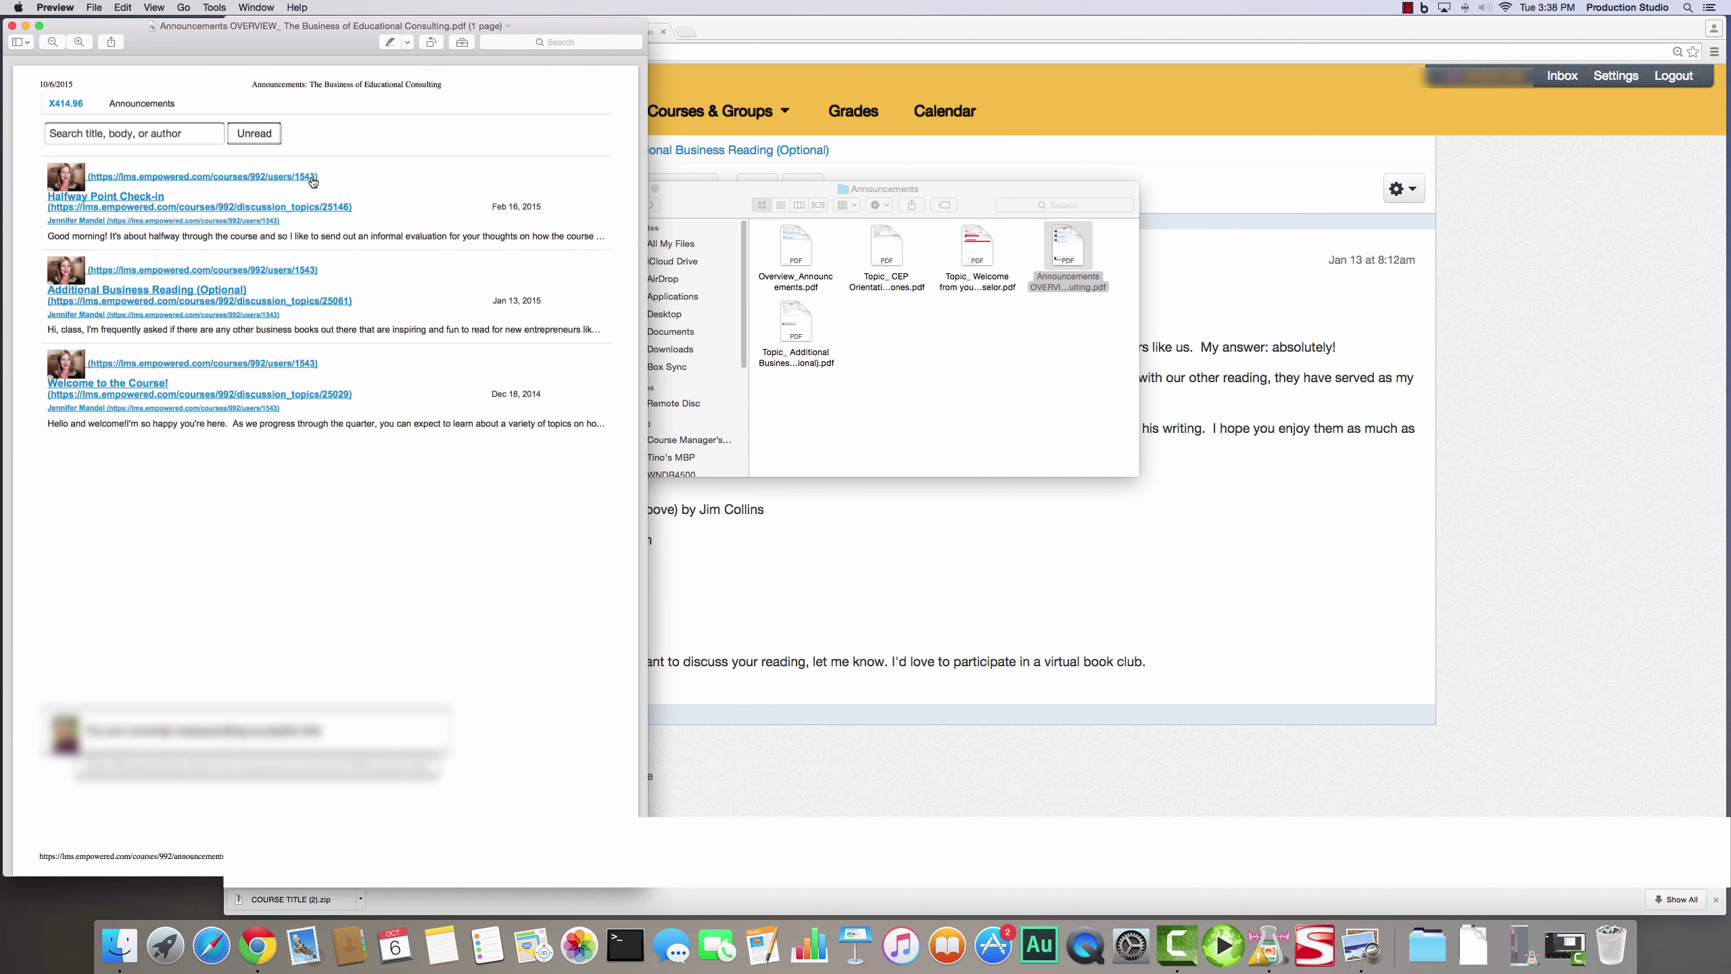
# - Preview the Additional Business Reading PDF alongside it, then close both PDFs and the folder window
pyautogui.click(940, 368)
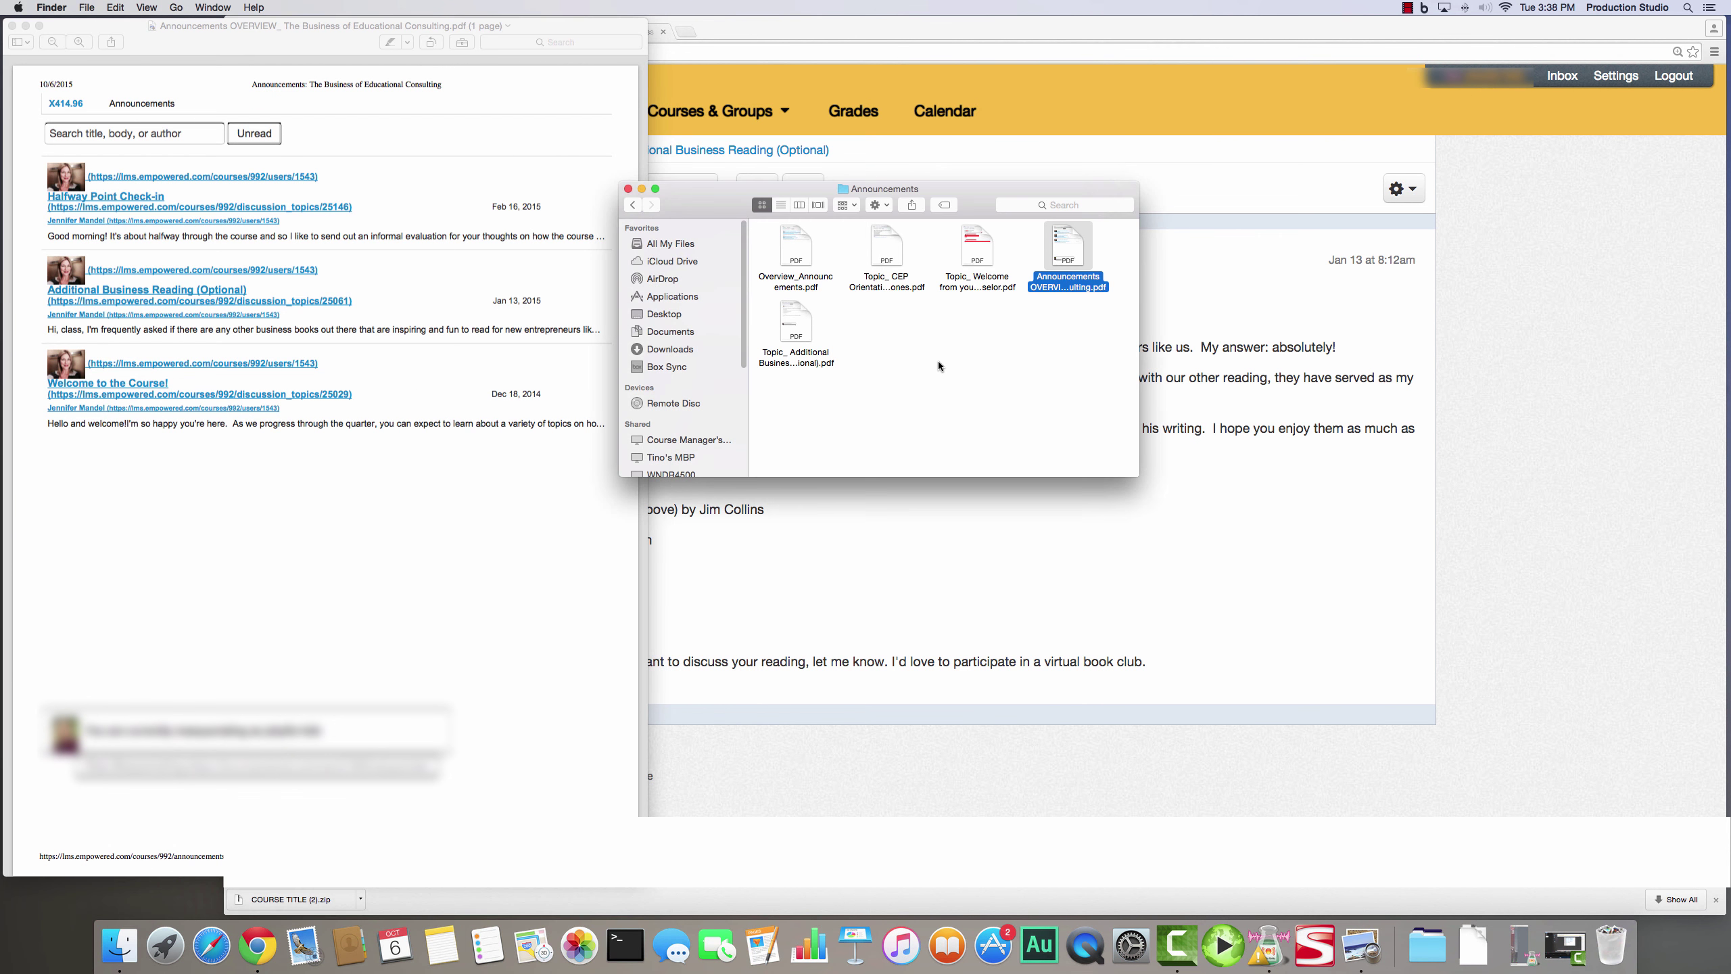
pyautogui.click(802, 331)
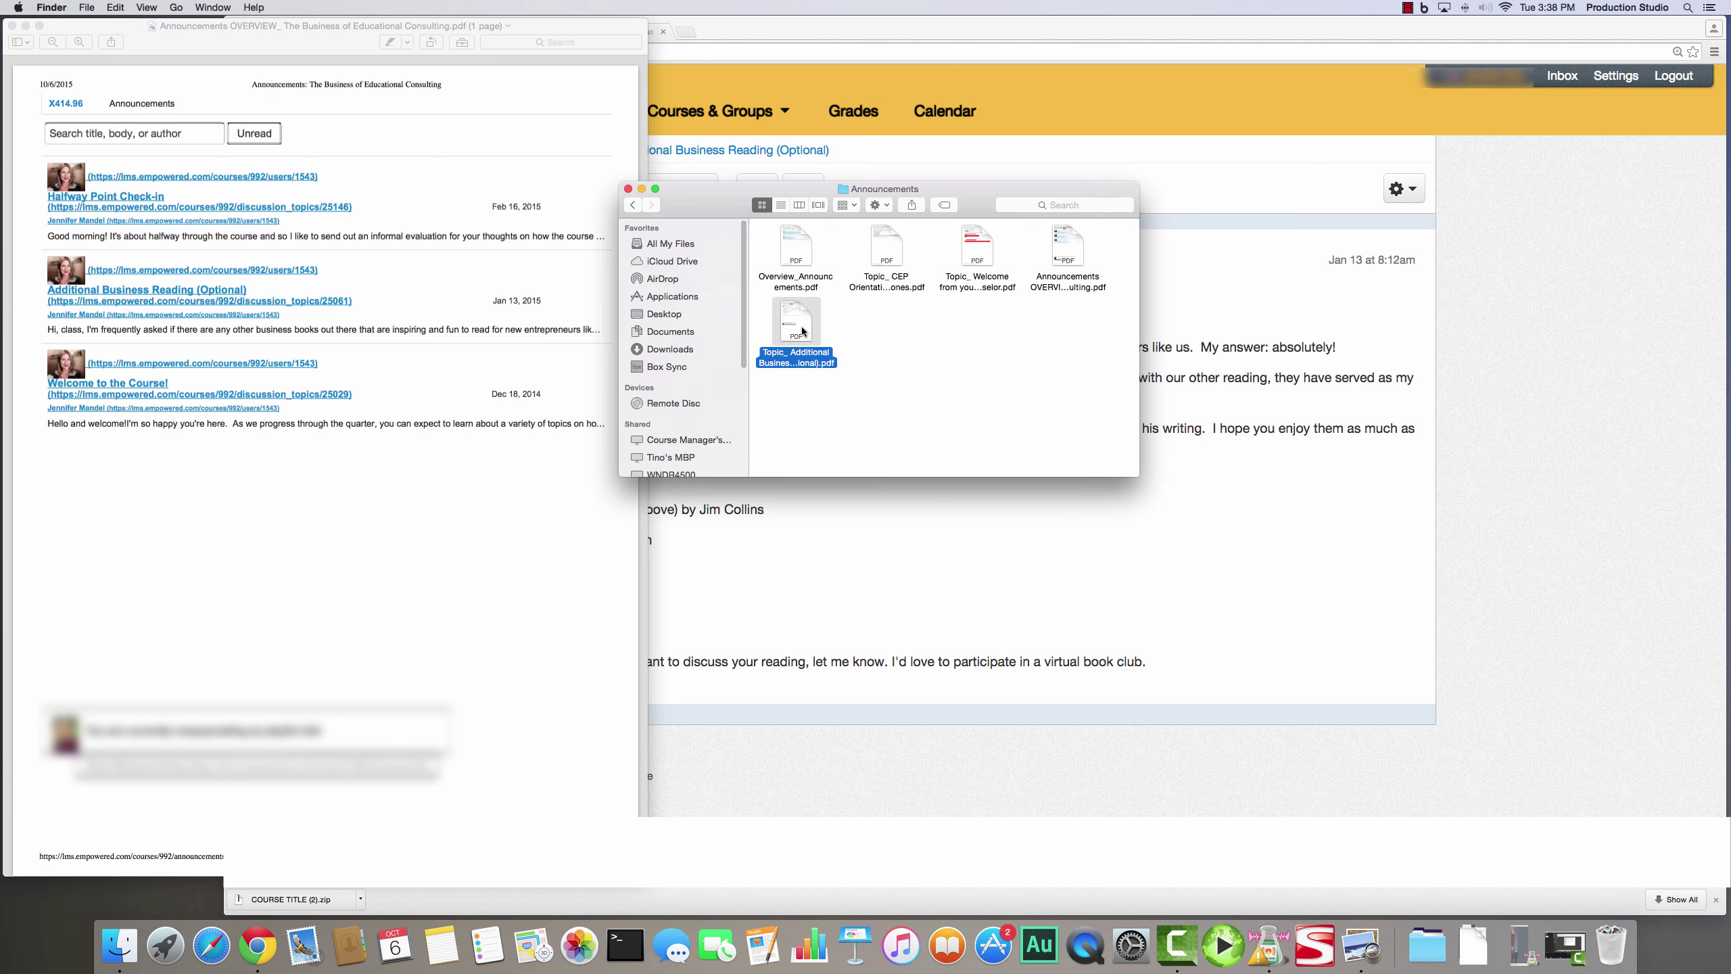
pyautogui.doubleClick(802, 332)
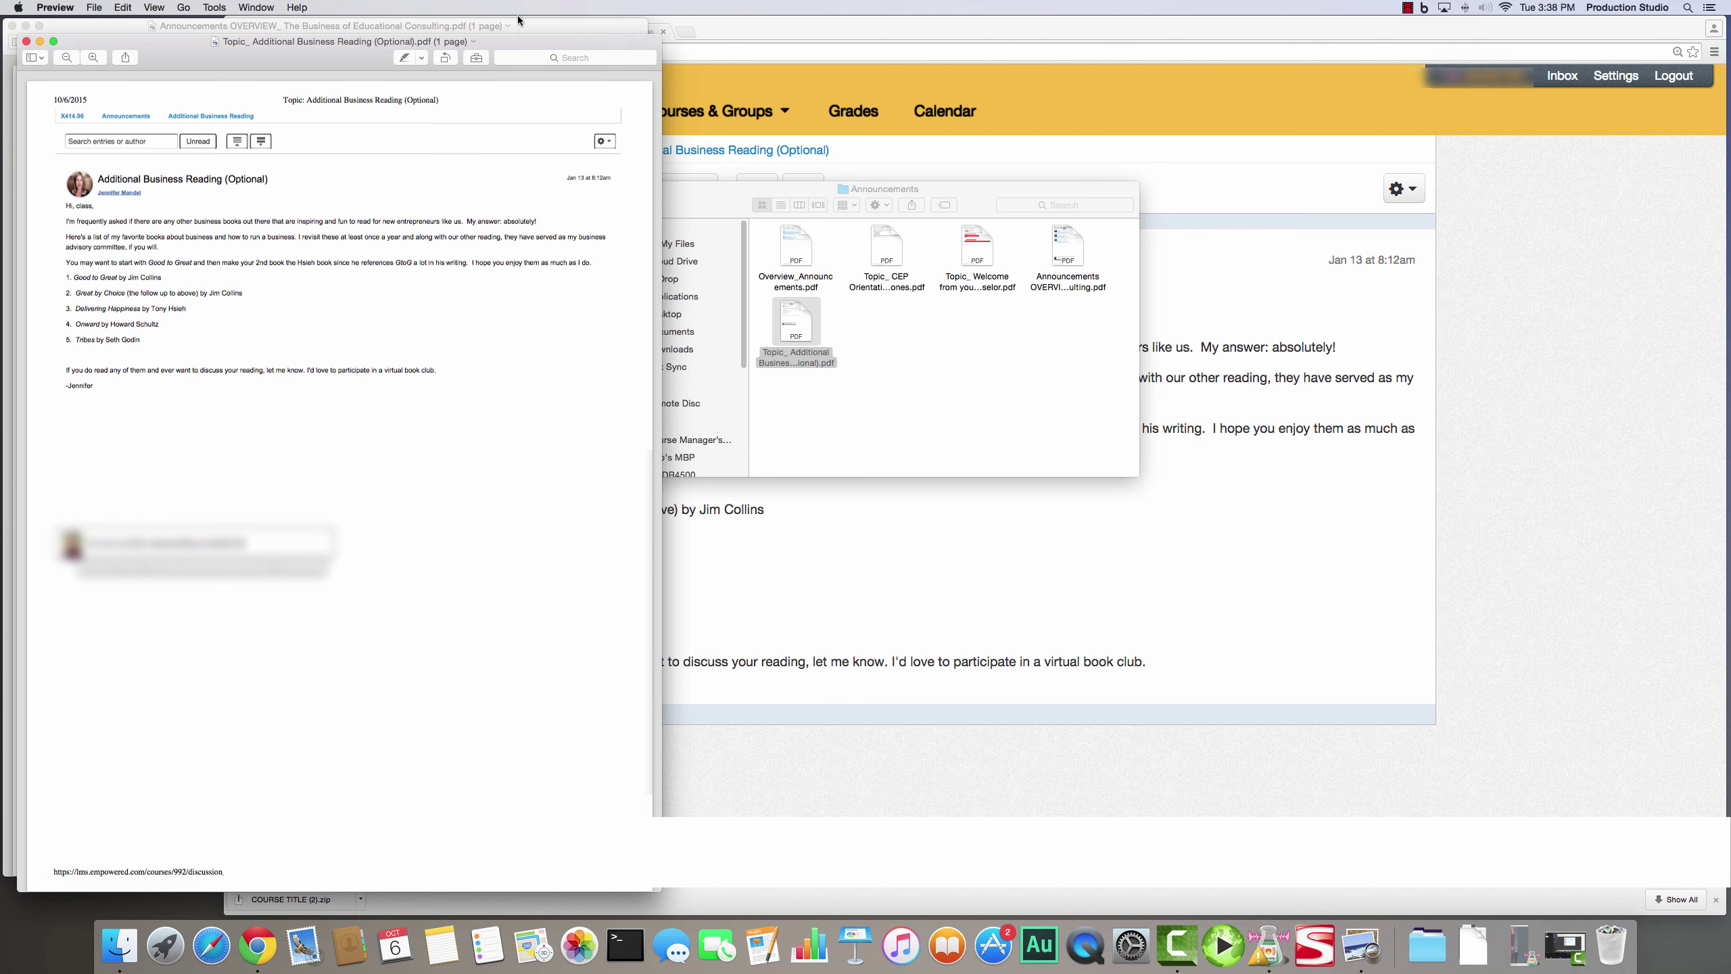
pyautogui.moveTo(521, 37); pyautogui.dragTo(1342, 32)
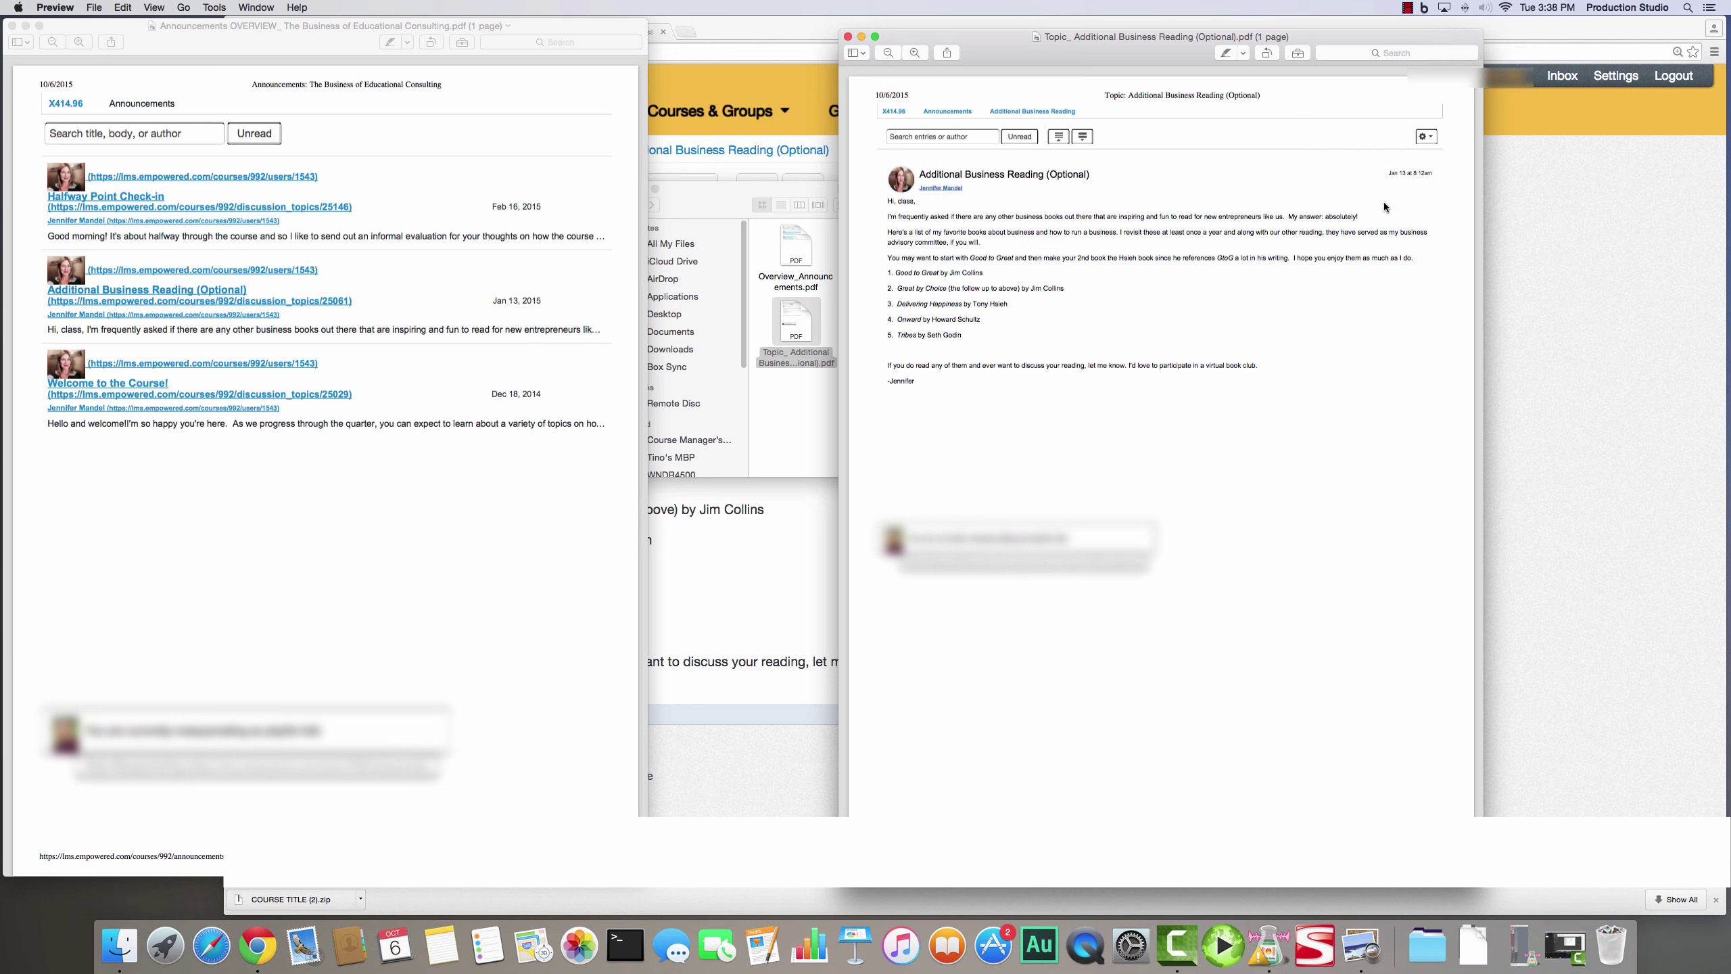
pyautogui.click(849, 37)
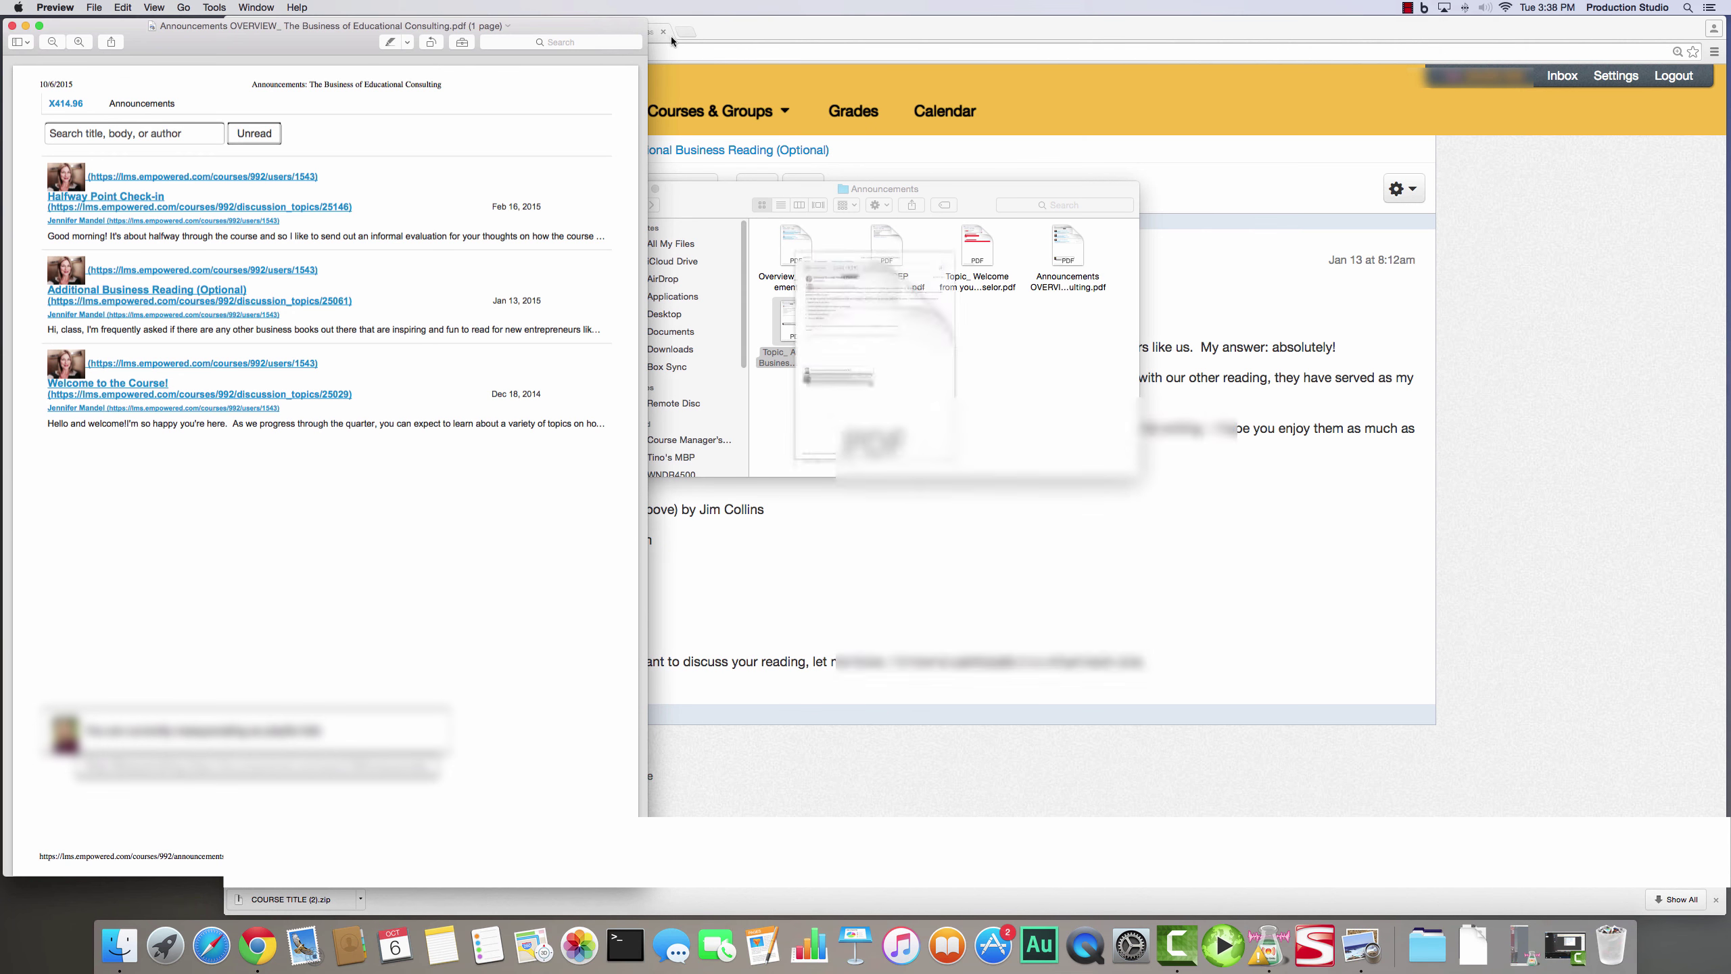
pyautogui.click(12, 27)
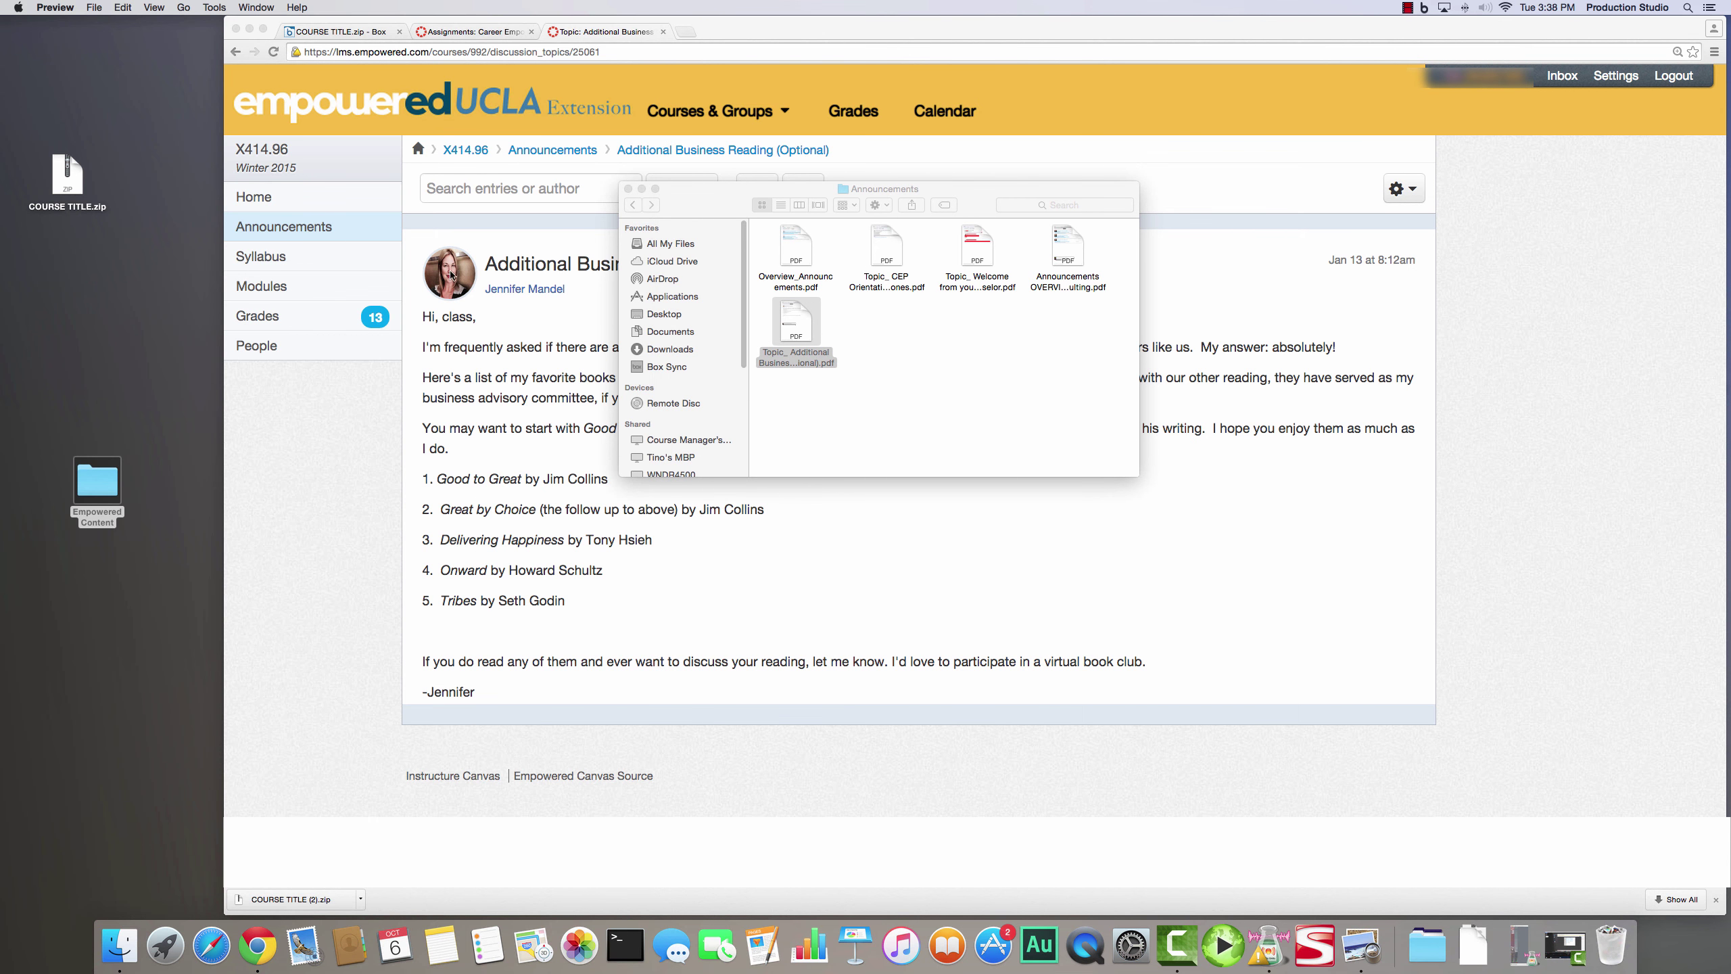
pyautogui.click(628, 189)
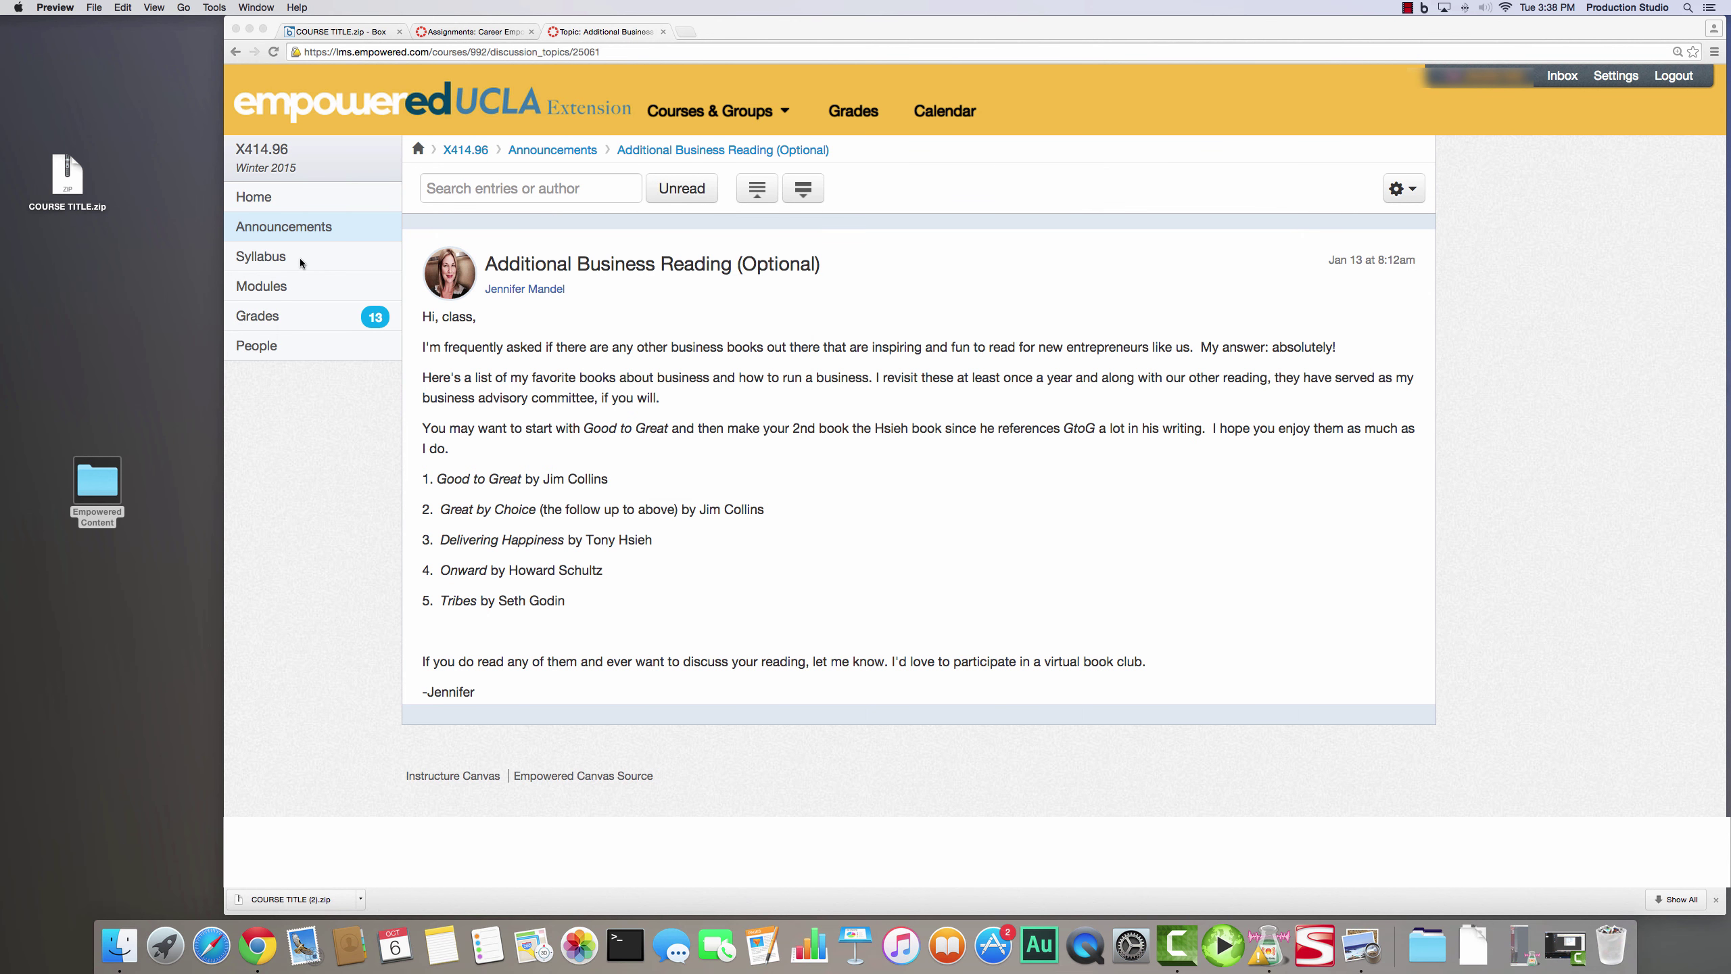
# - Quit Preview, open the People roster and select all of the third student's profile page
pyautogui.press('super+q')
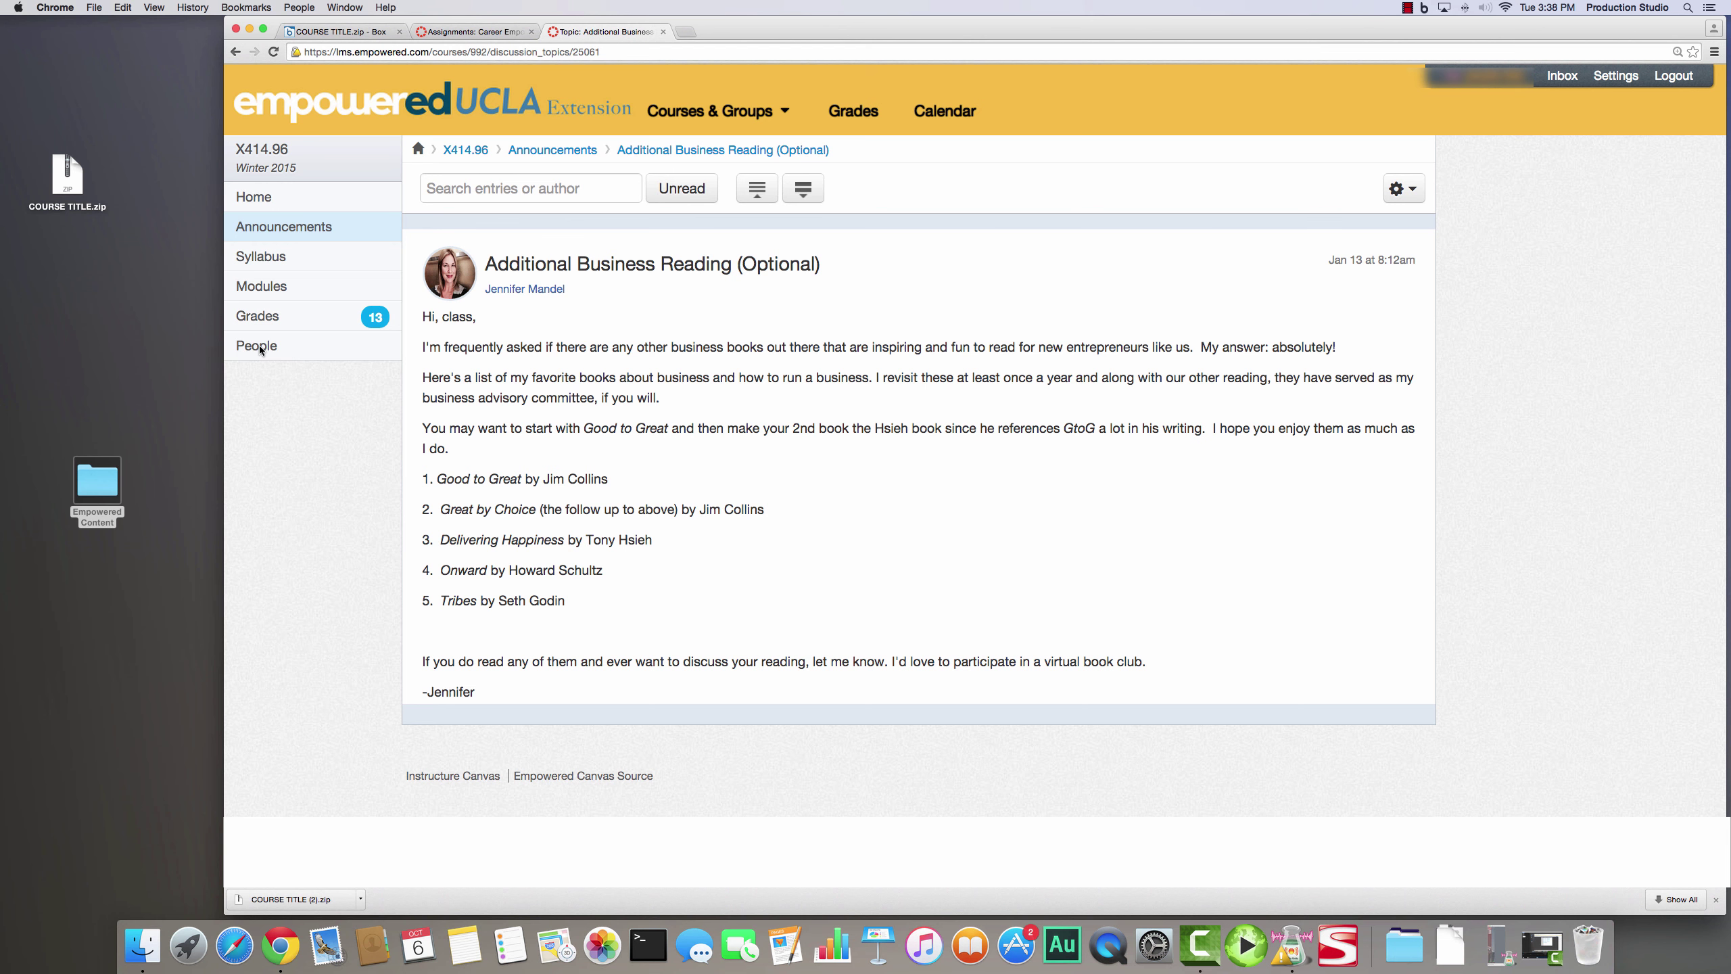
pyautogui.click(263, 353)
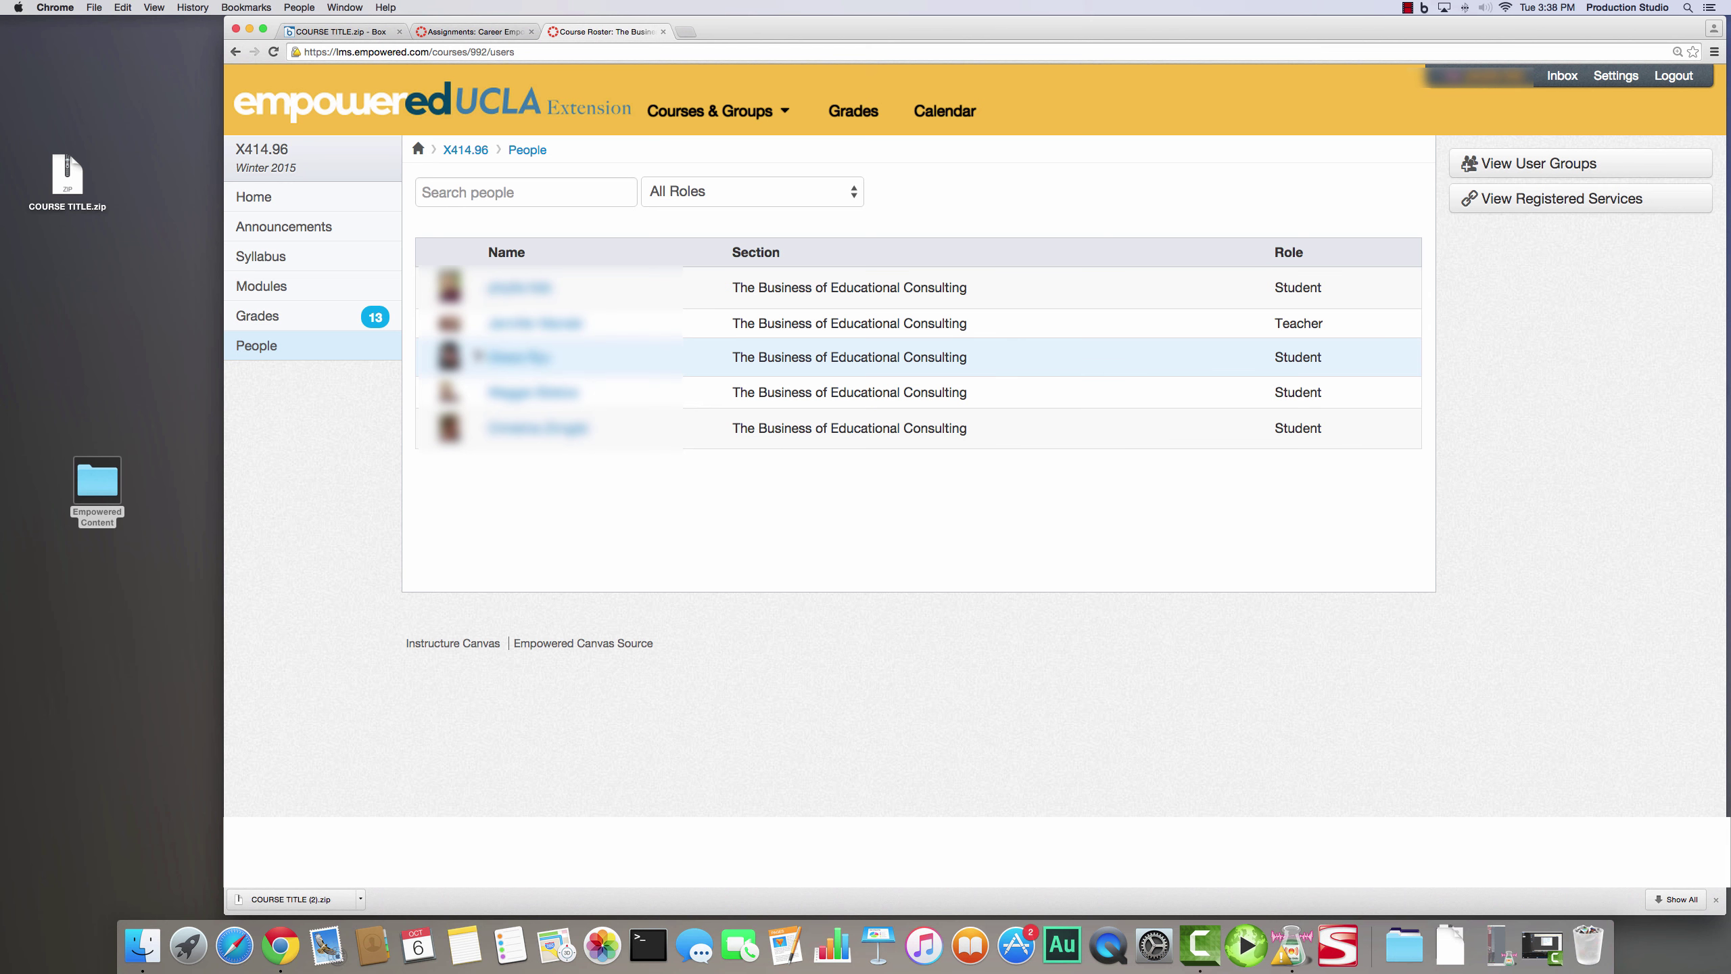
pyautogui.click(508, 357)
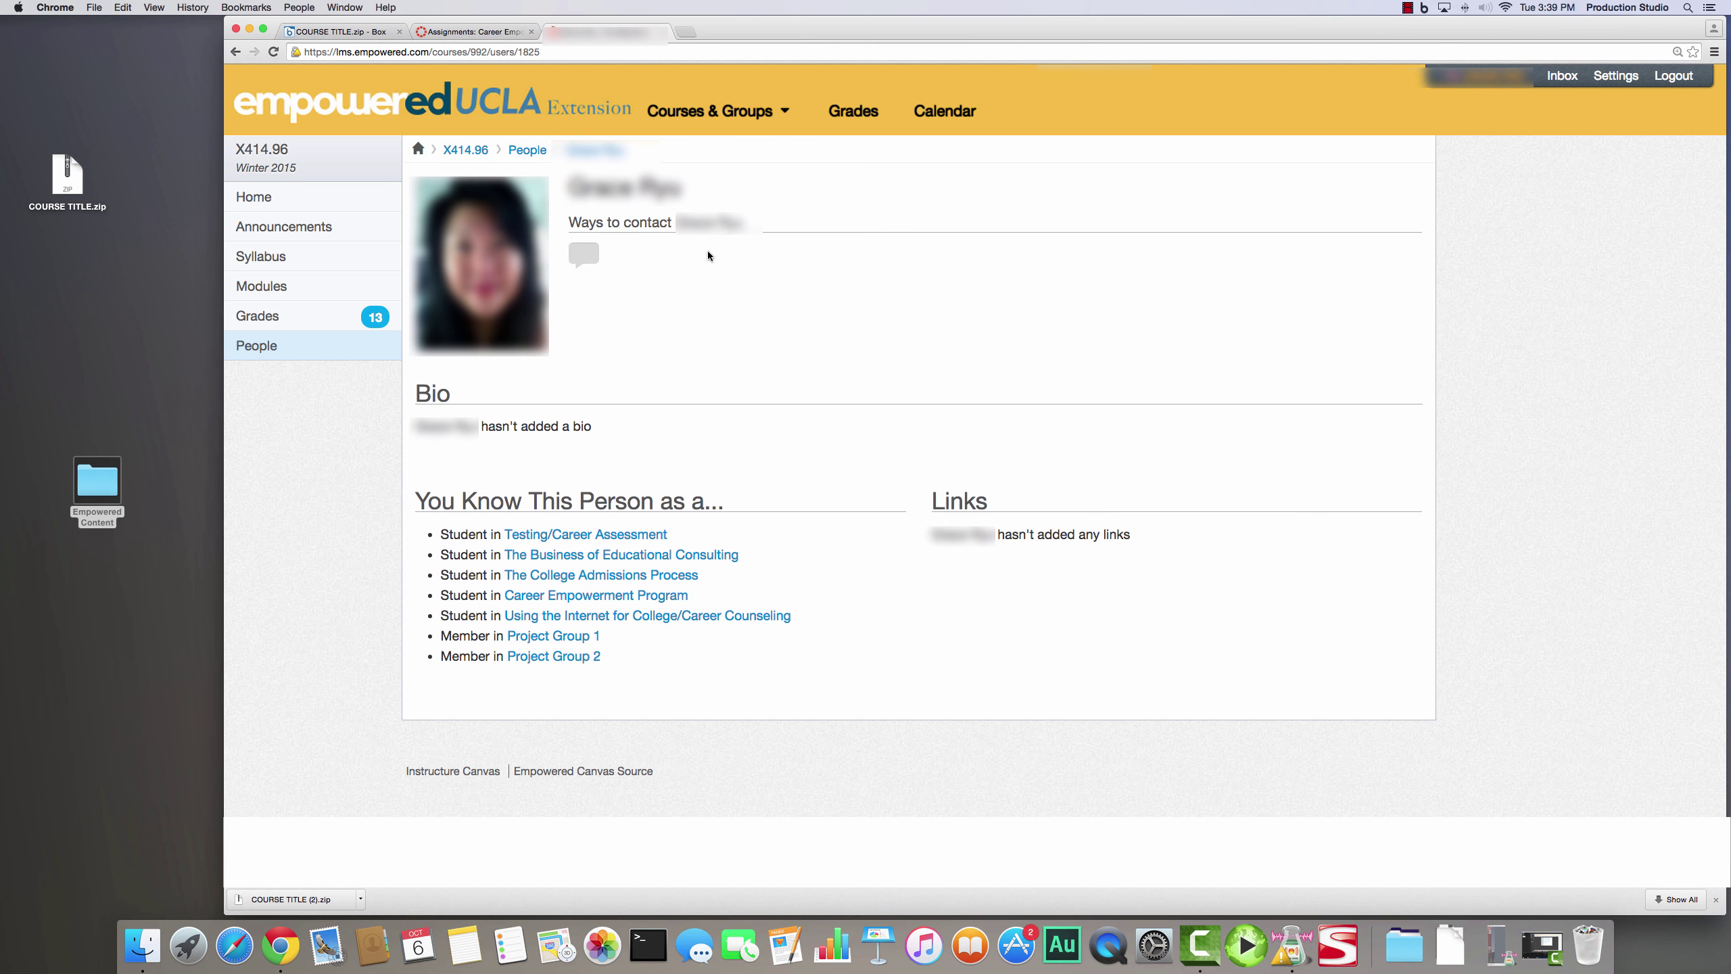
pyautogui.press('super+a')
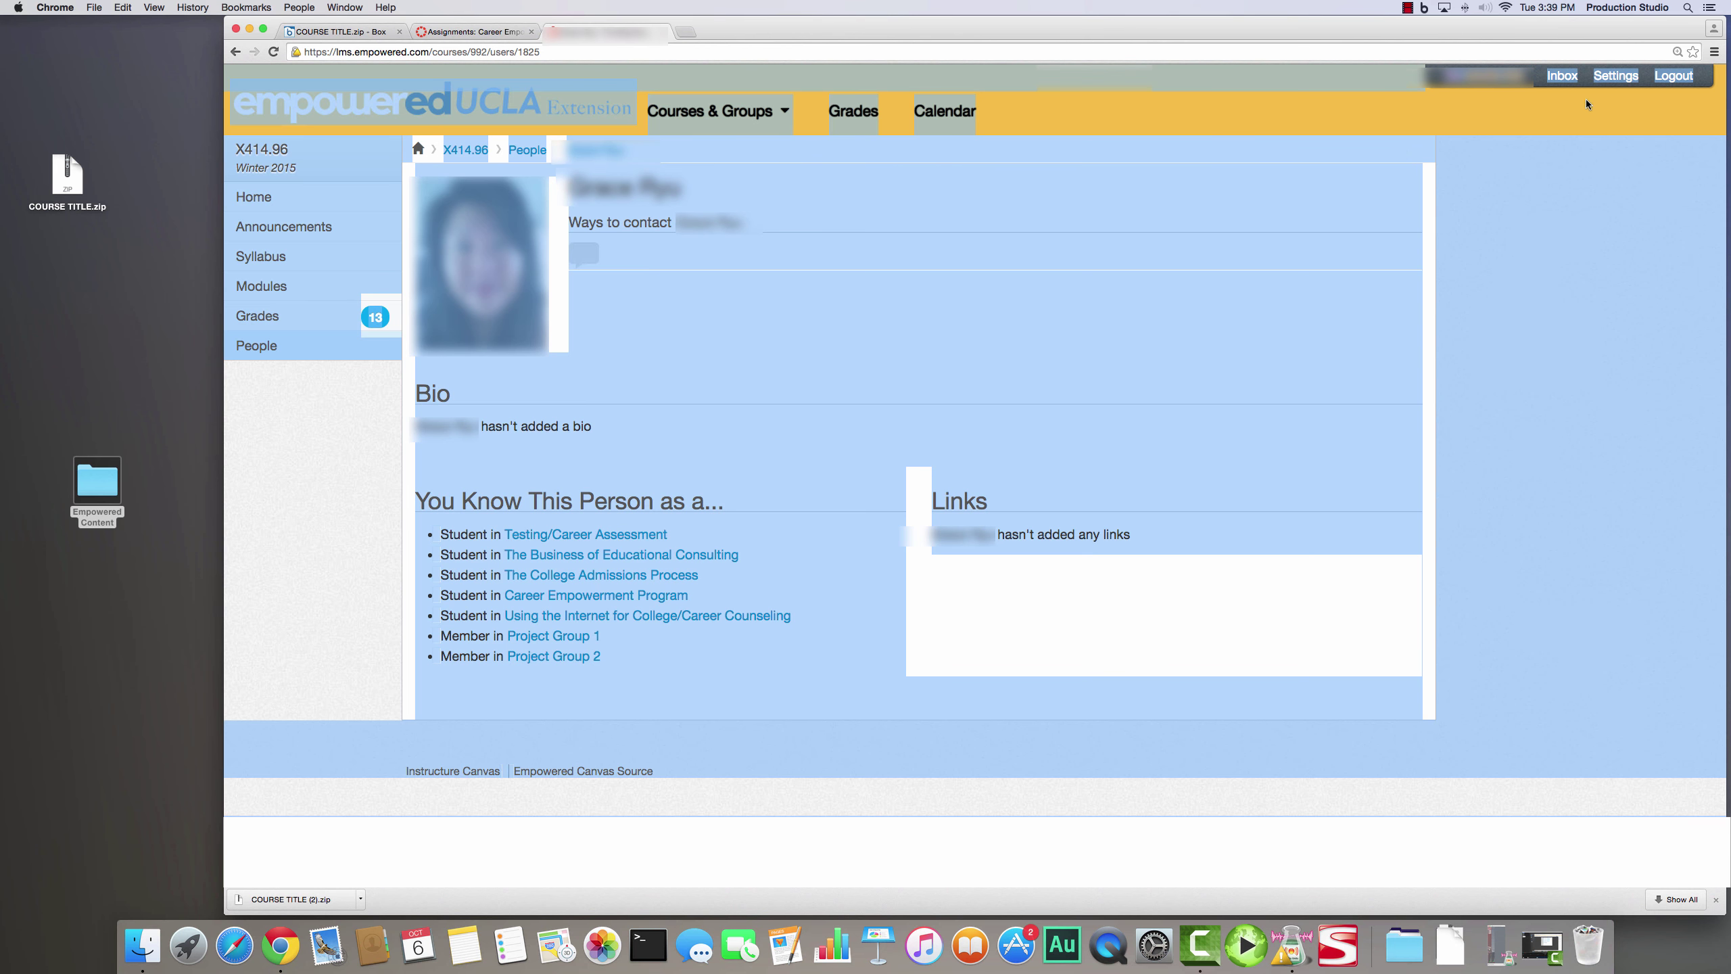
# - Print the profile page to PDF and save it in the Algebra 1 PEOPLE folder
pyautogui.click(1715, 53)
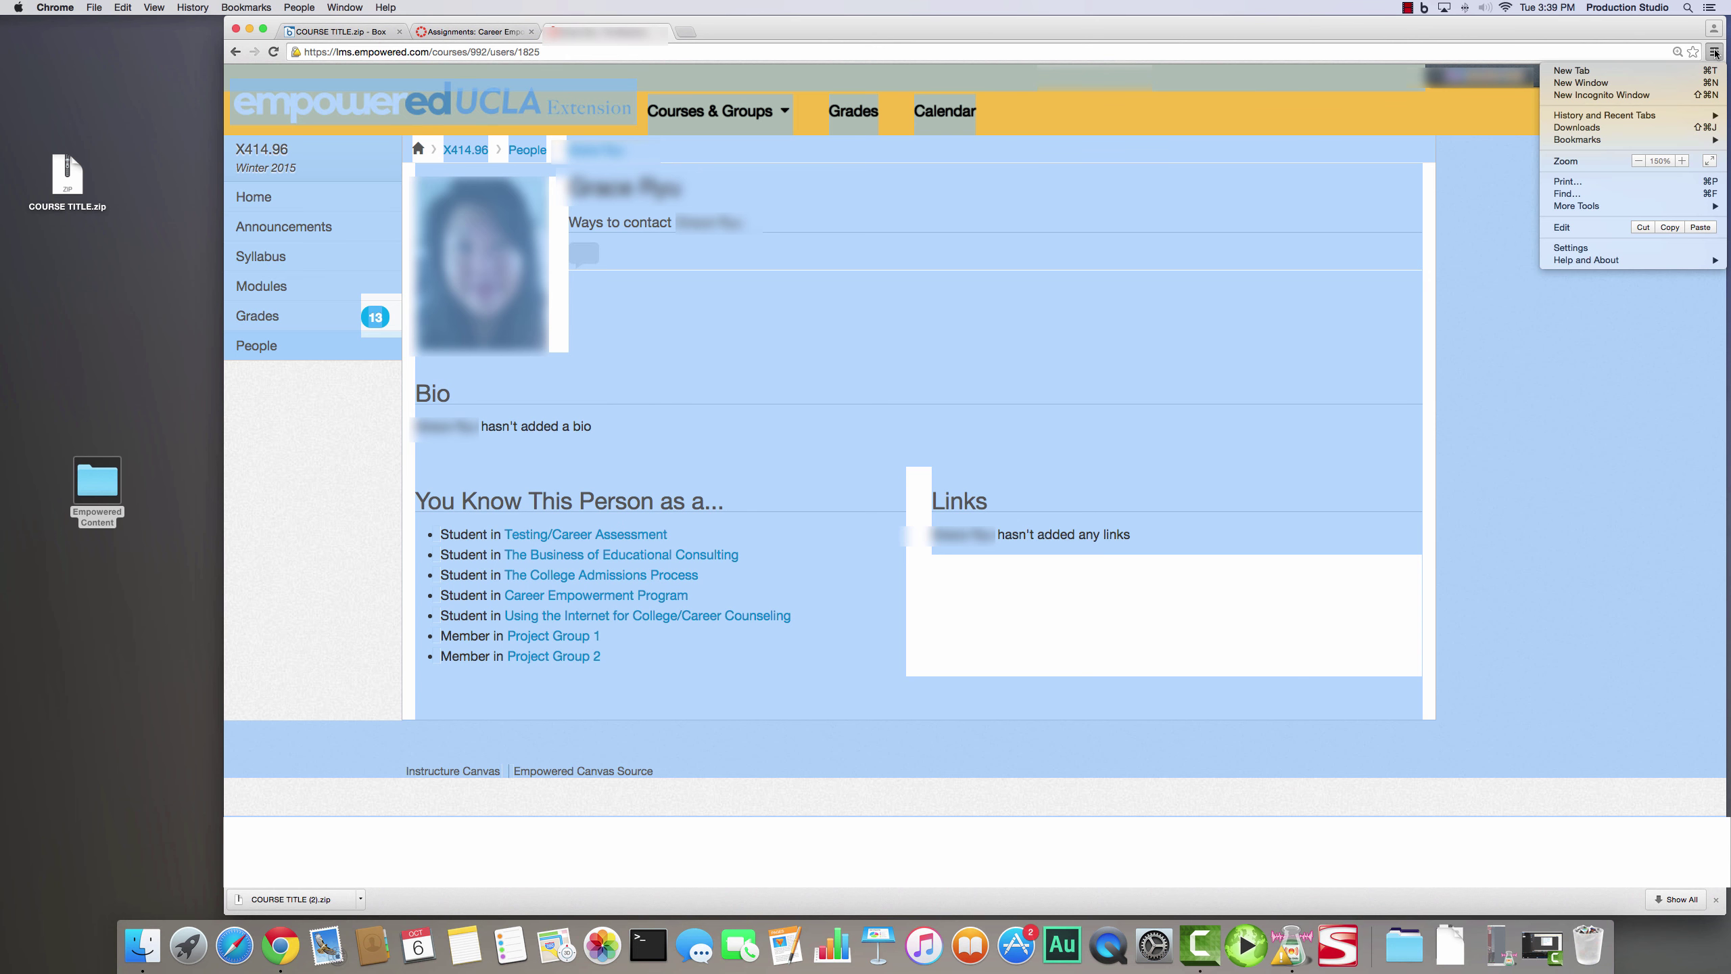
pyautogui.click(1681, 179)
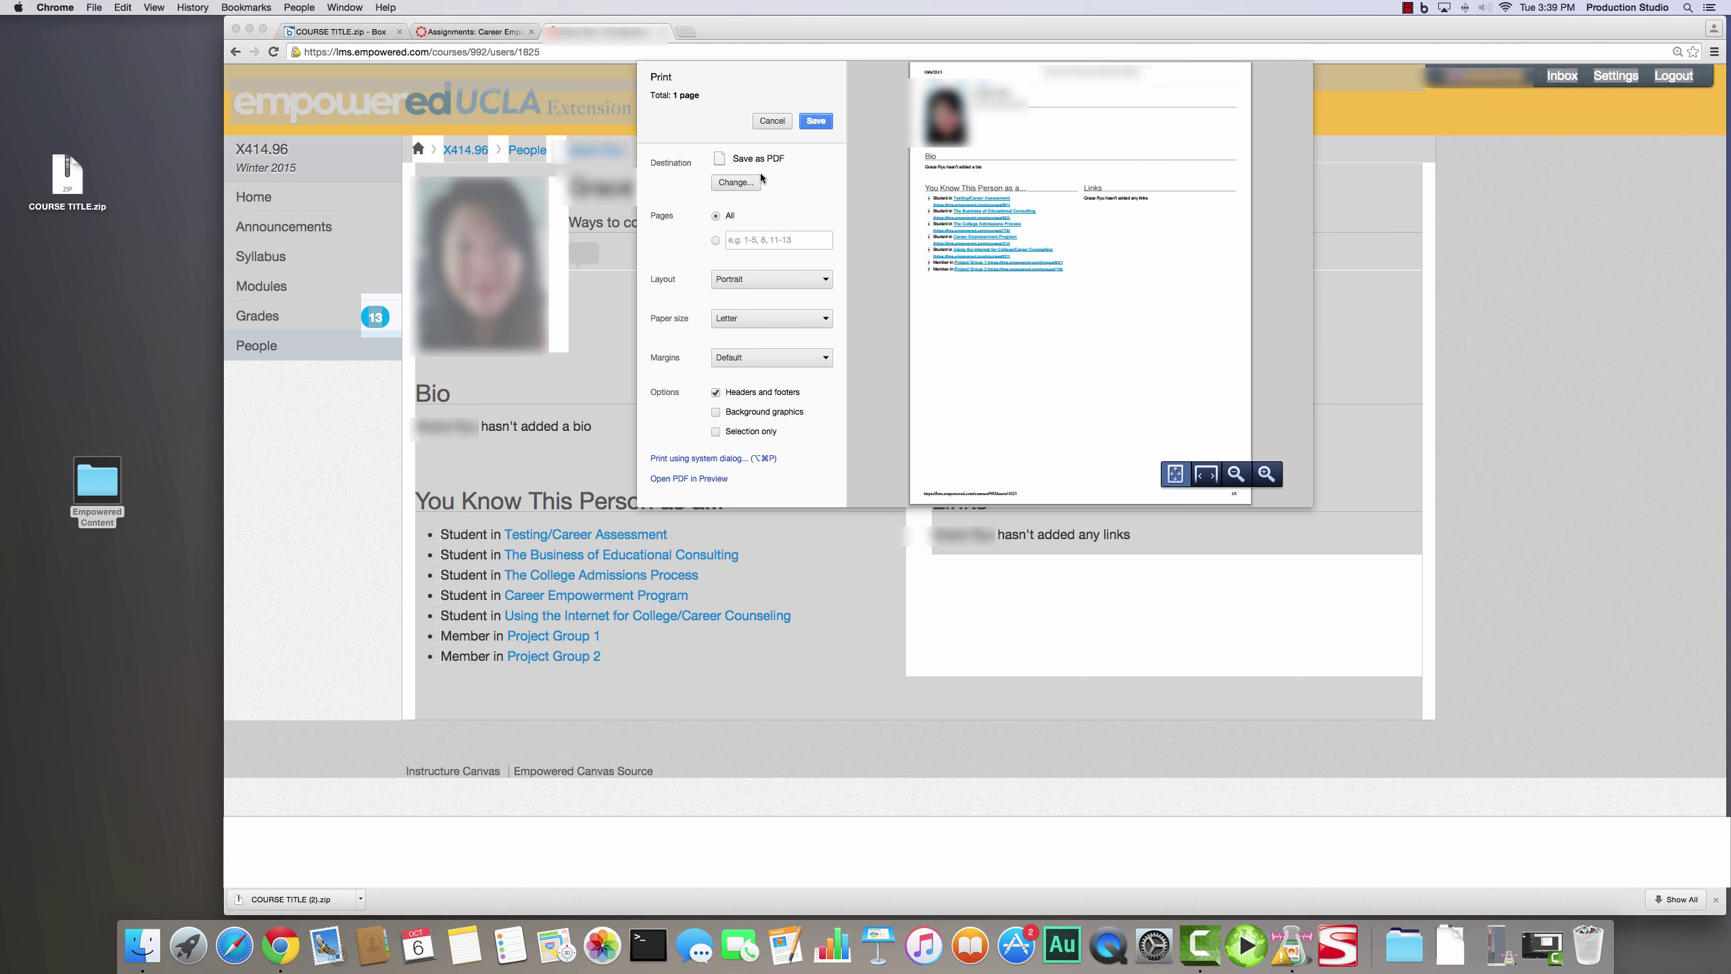
pyautogui.click(816, 121)
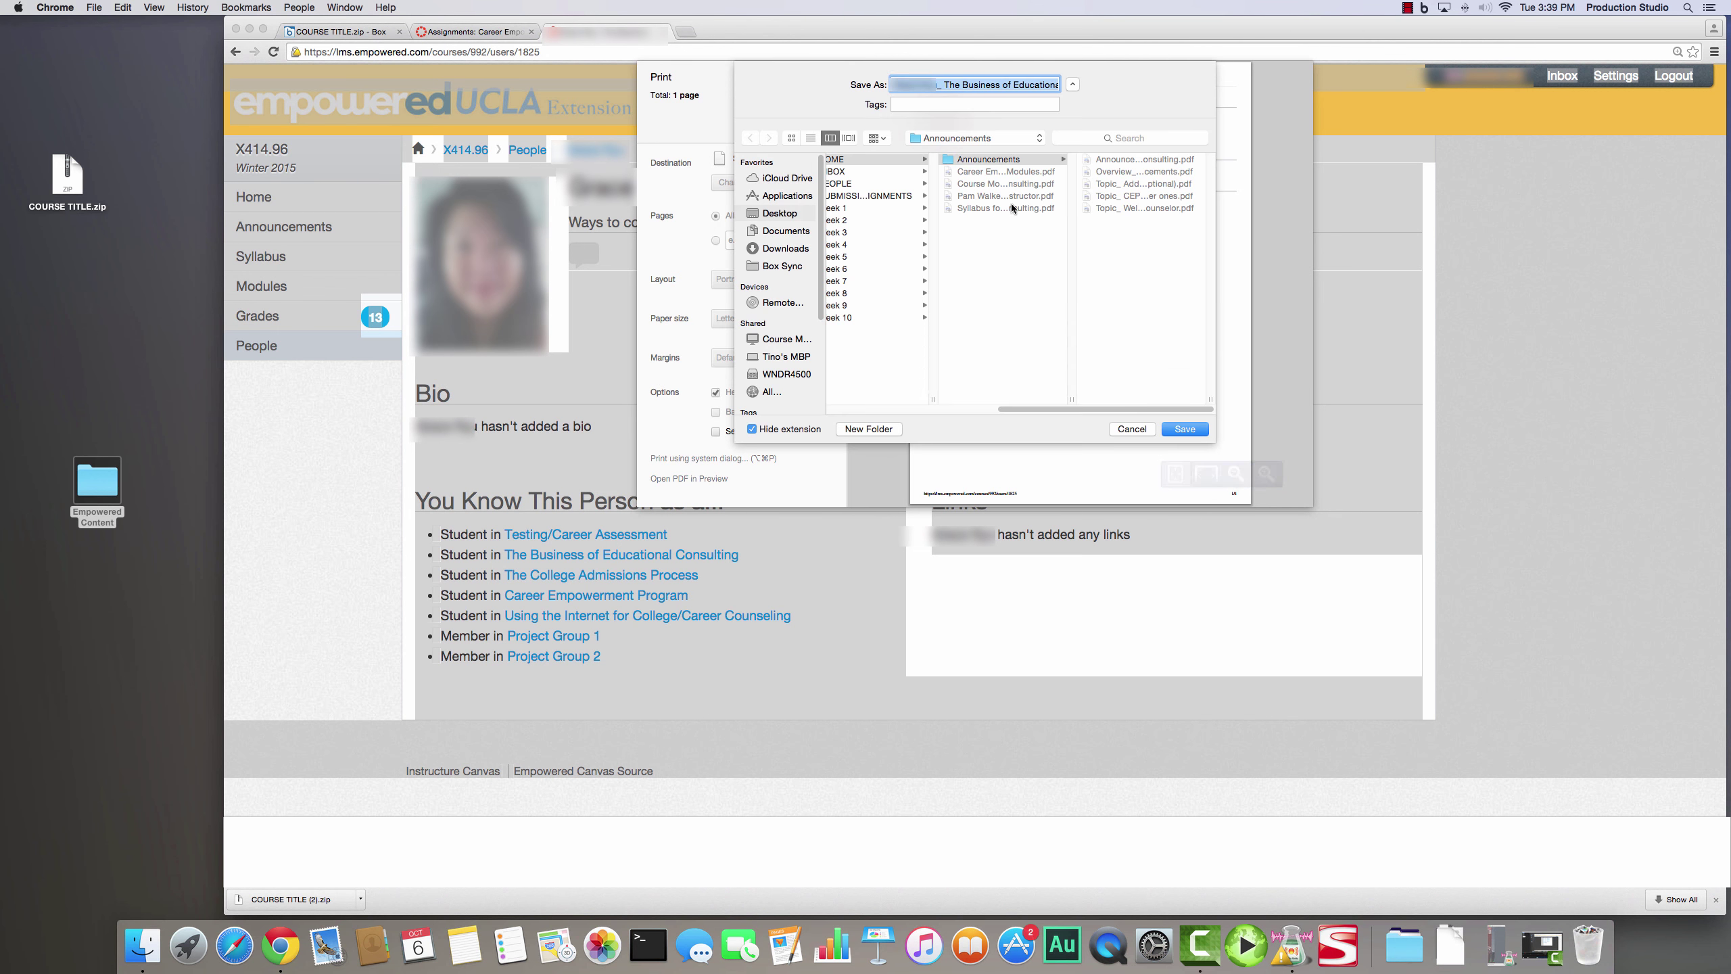
pyautogui.moveTo(1114, 406); pyautogui.dragTo(1032, 409)
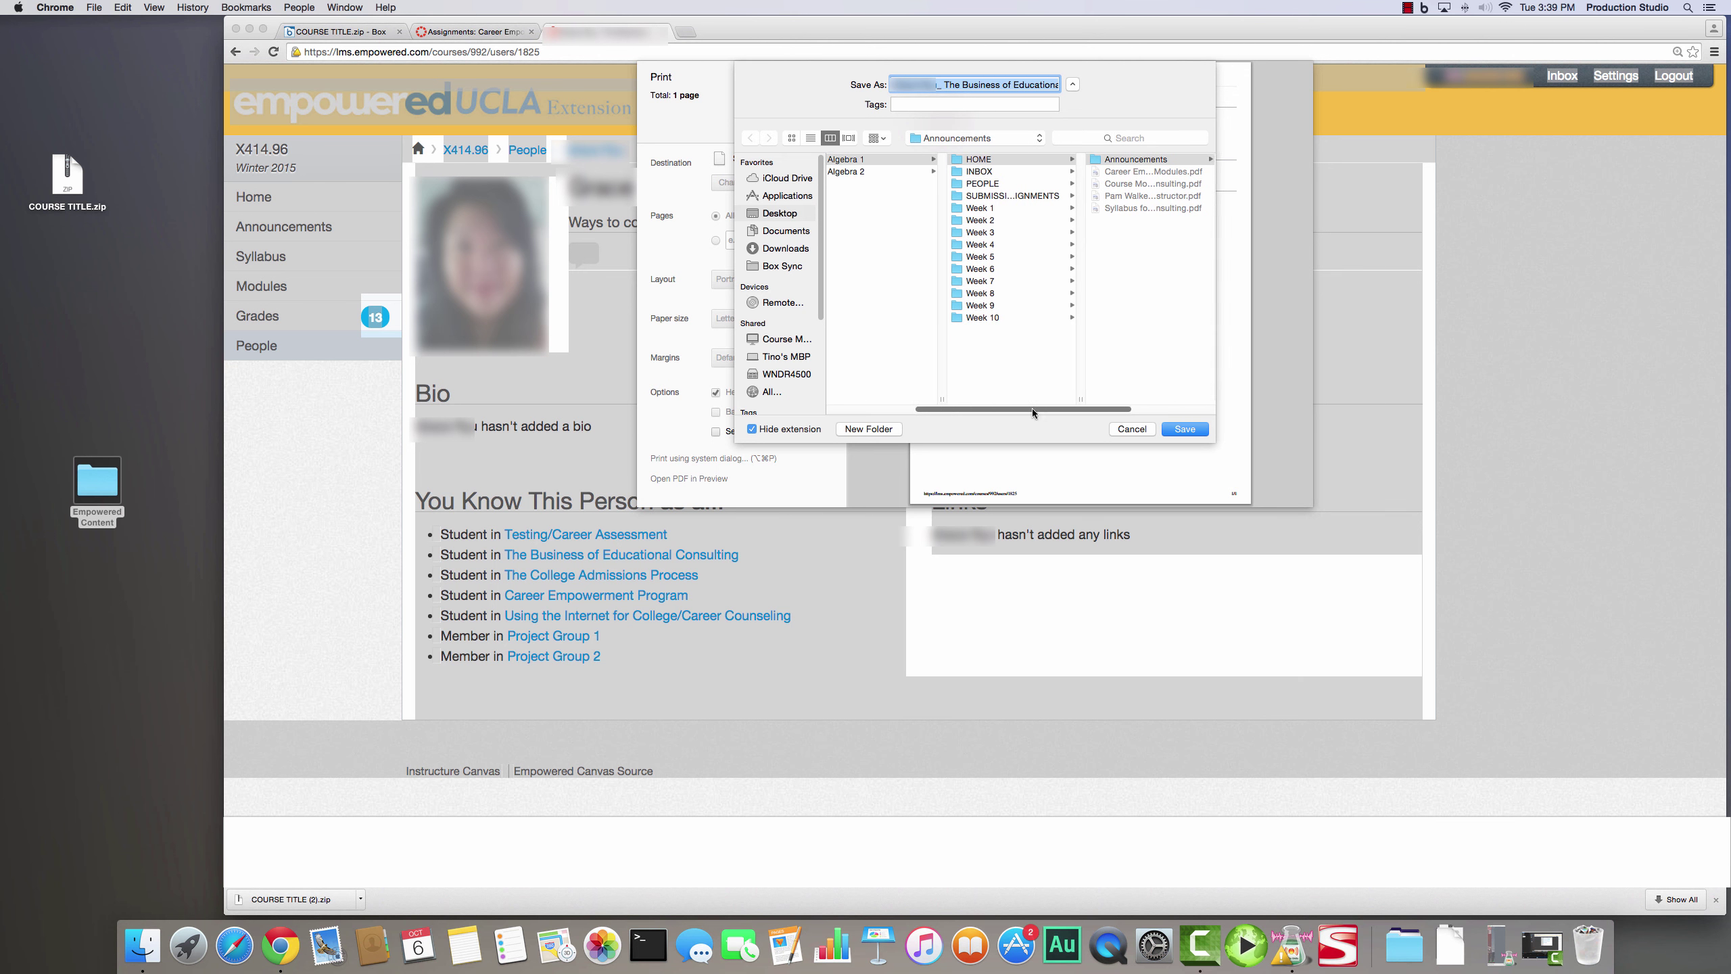
pyautogui.click(1004, 184)
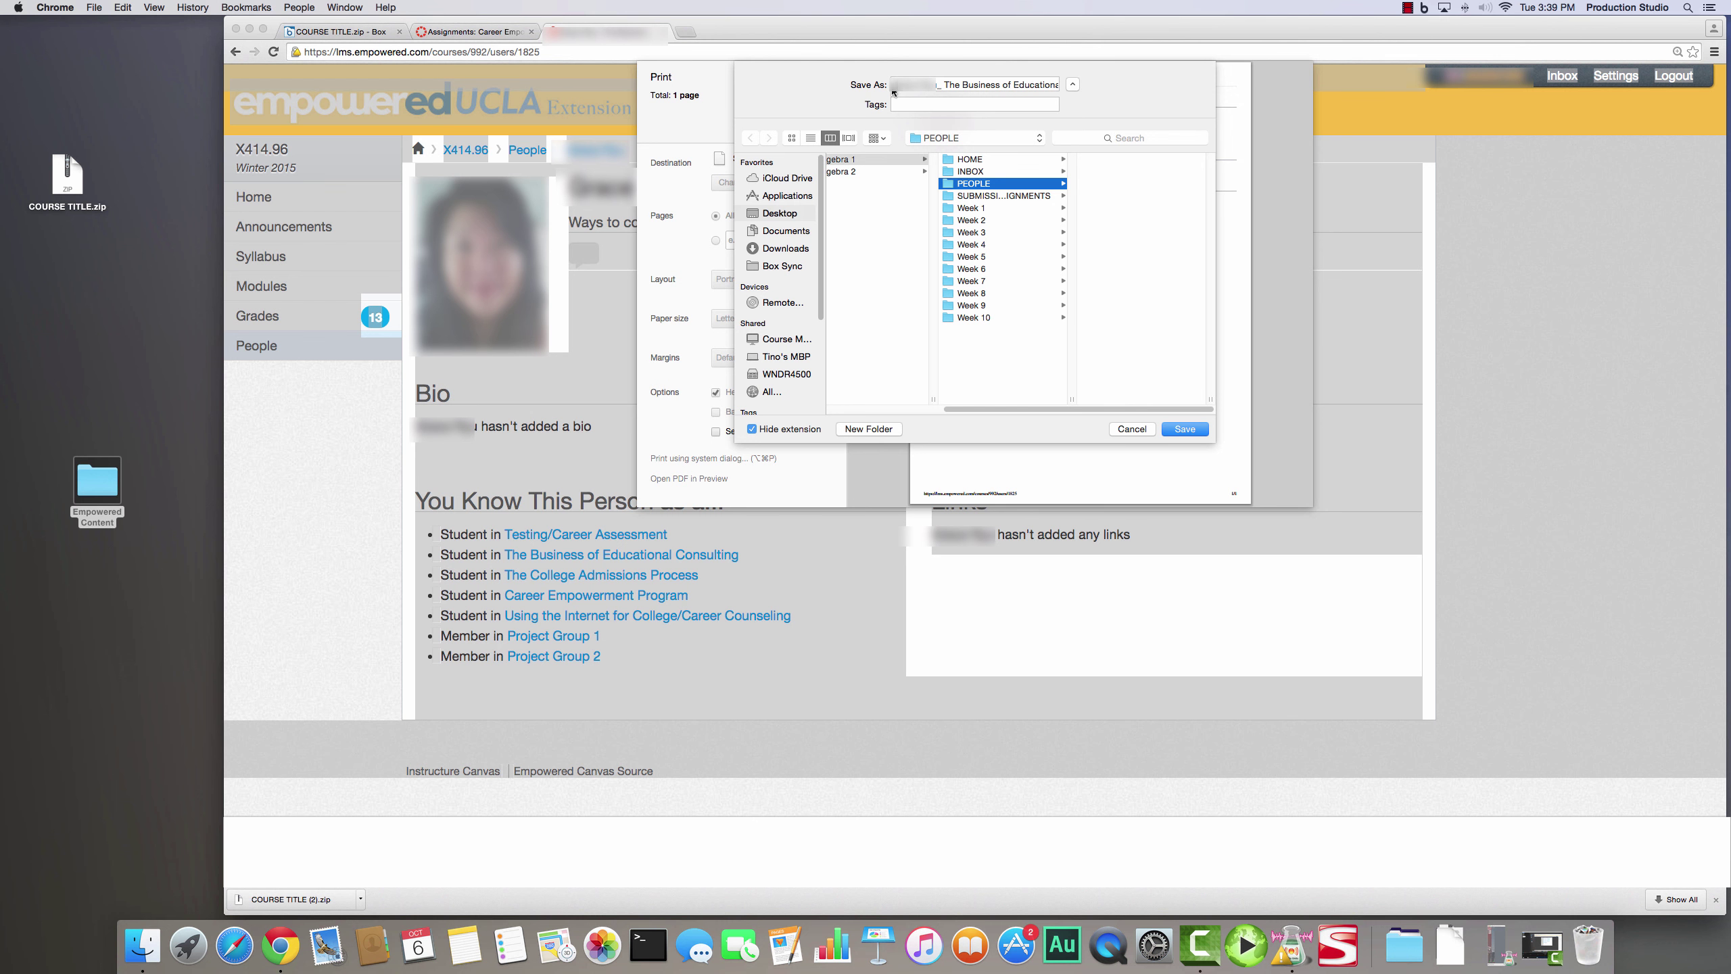
pyautogui.click(971, 83)
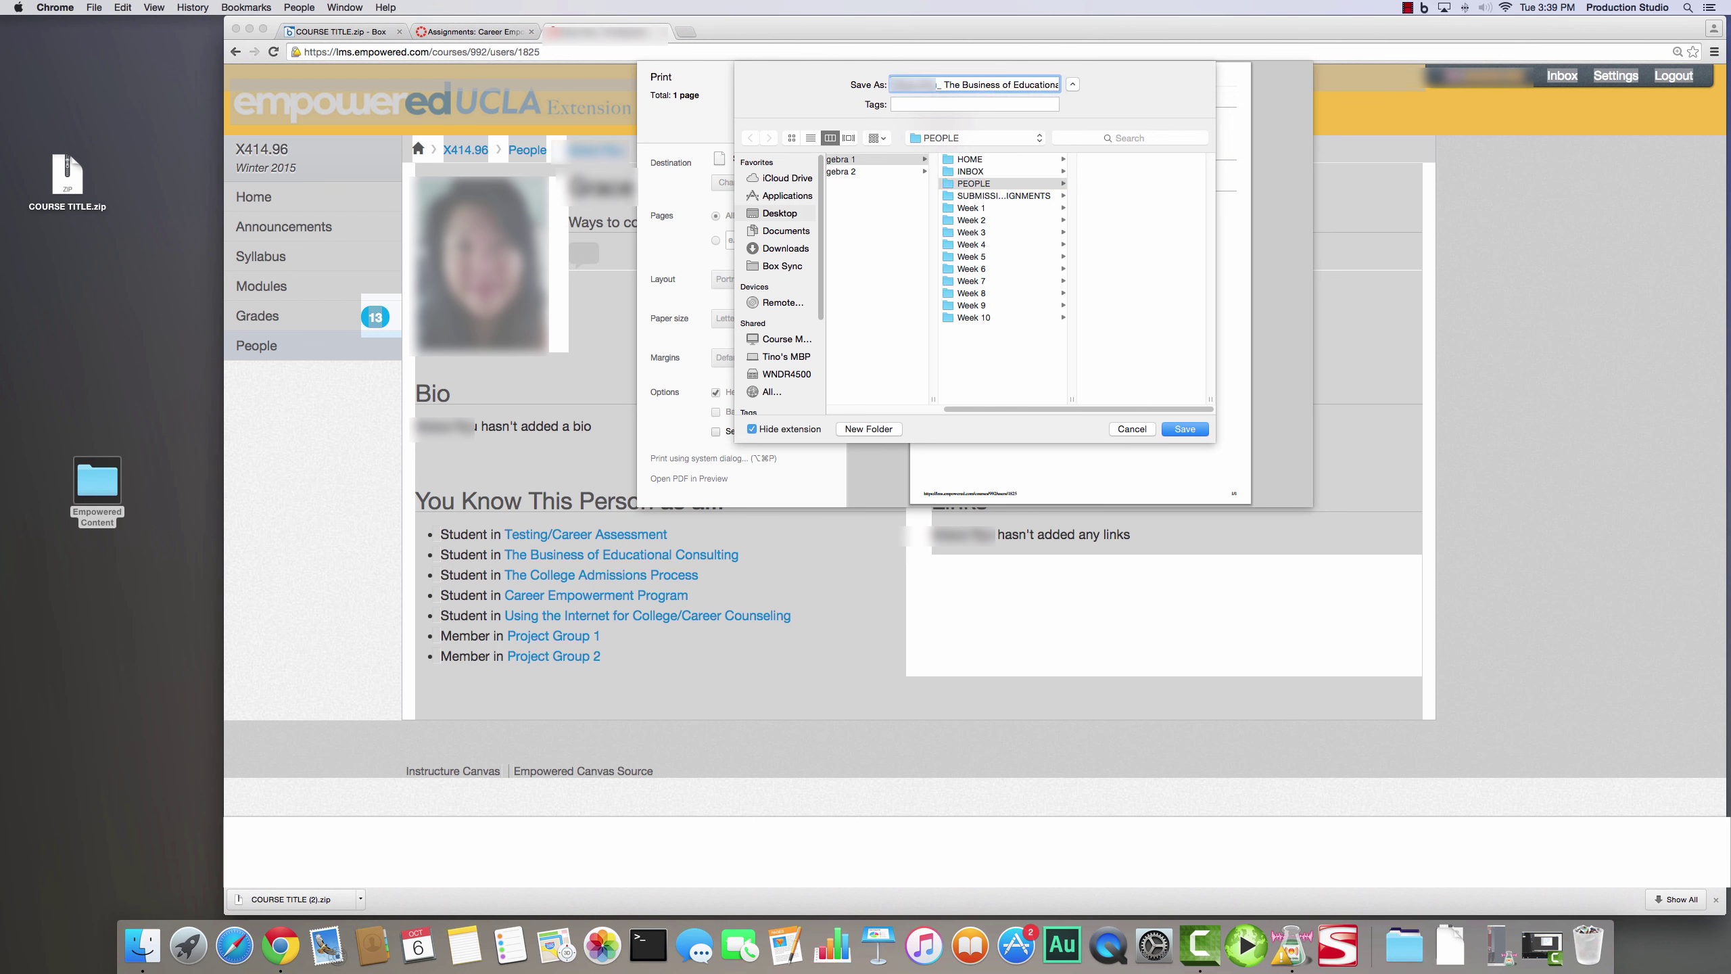
pyautogui.click(1185, 429)
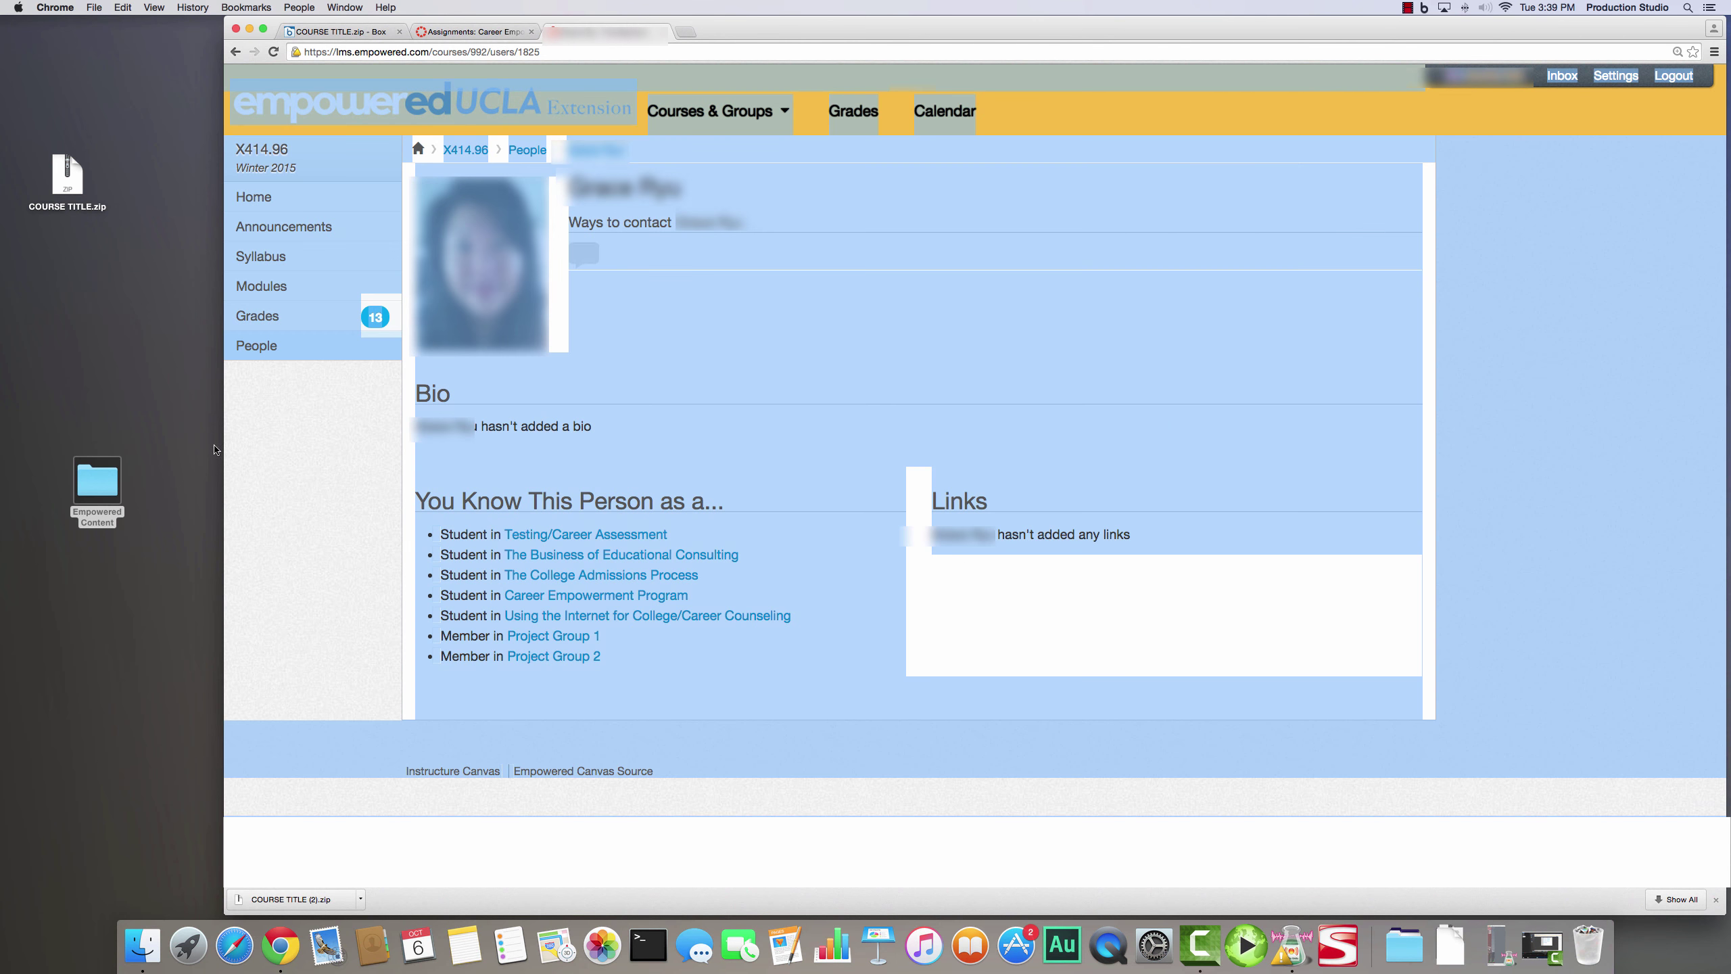
# - Open Empowered Content > Algebra 1 > PEOPLE, preview the saved profile PDF, then return to the browser
pyautogui.click(93, 495)
pyautogui.doubleClick(93, 496)
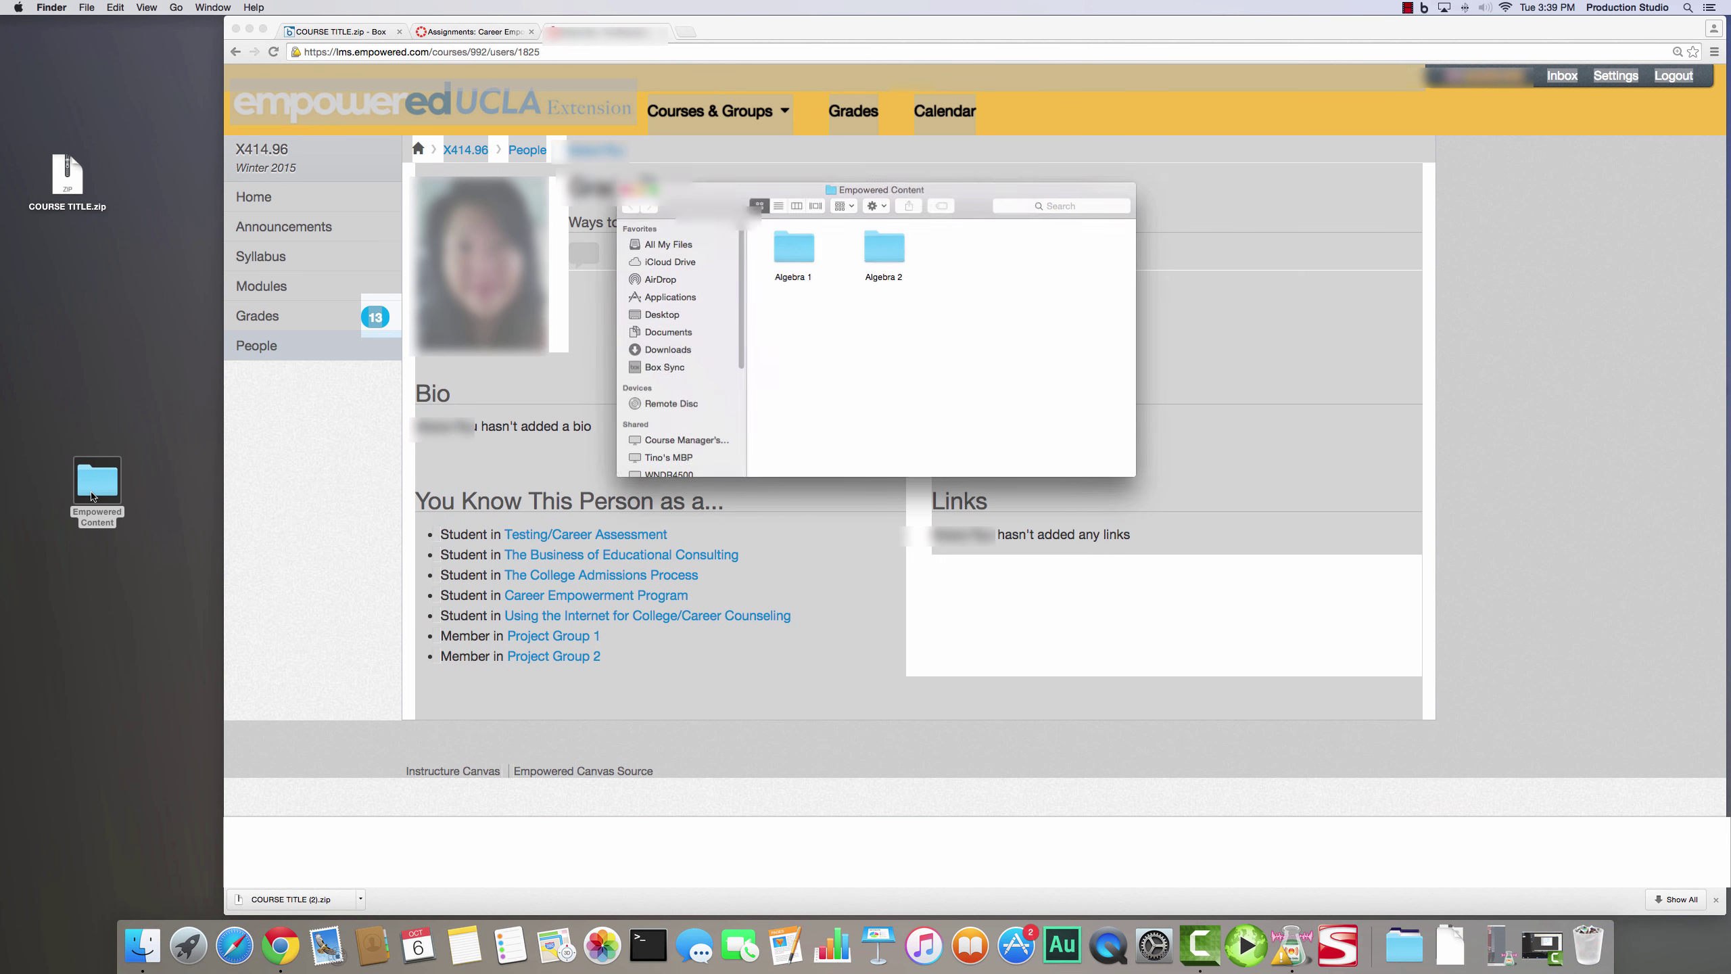
pyautogui.doubleClick(817, 246)
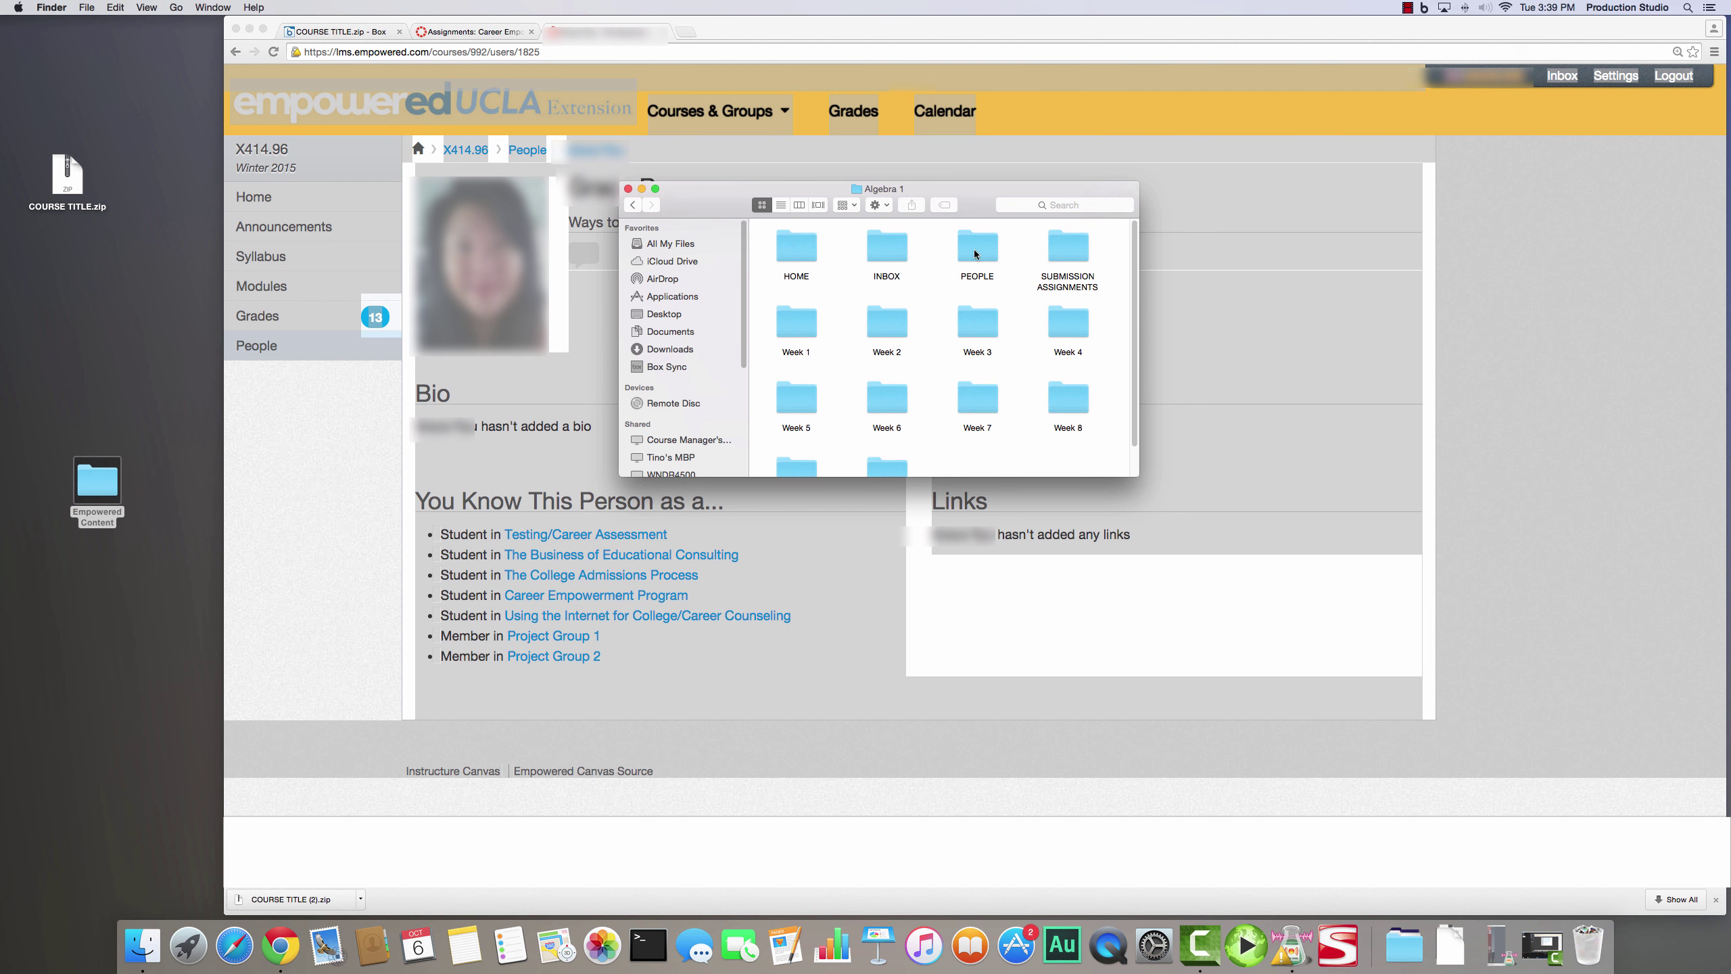
pyautogui.doubleClick(973, 249)
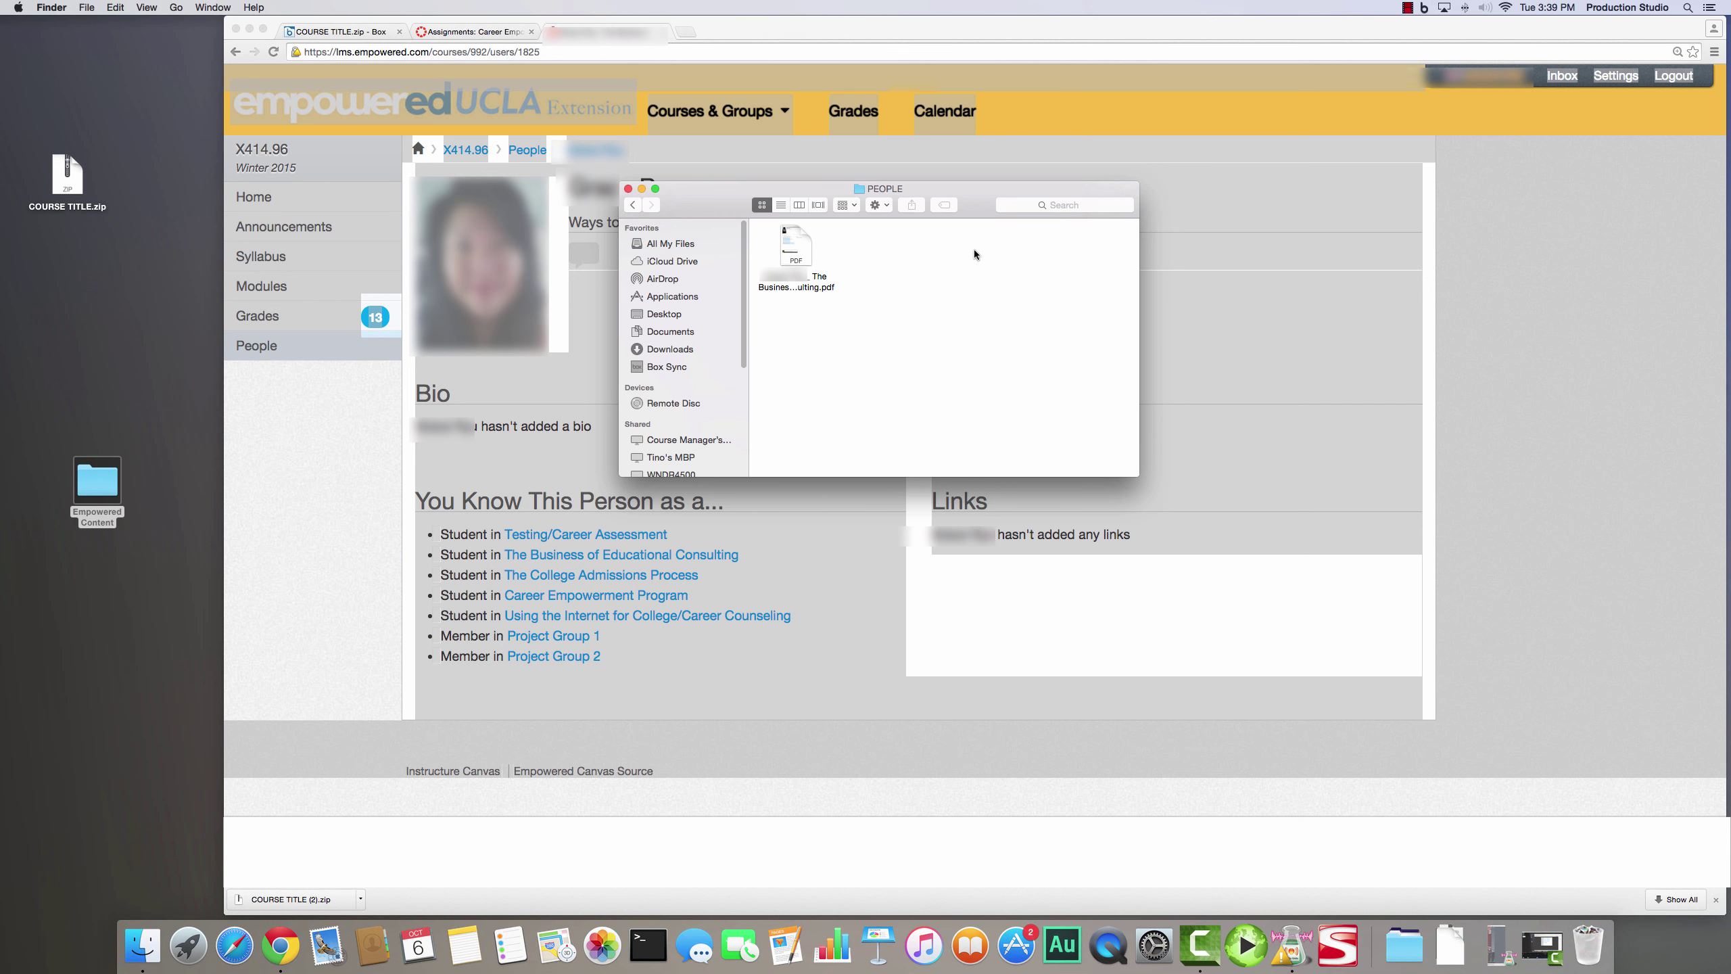
pyautogui.doubleClick(807, 278)
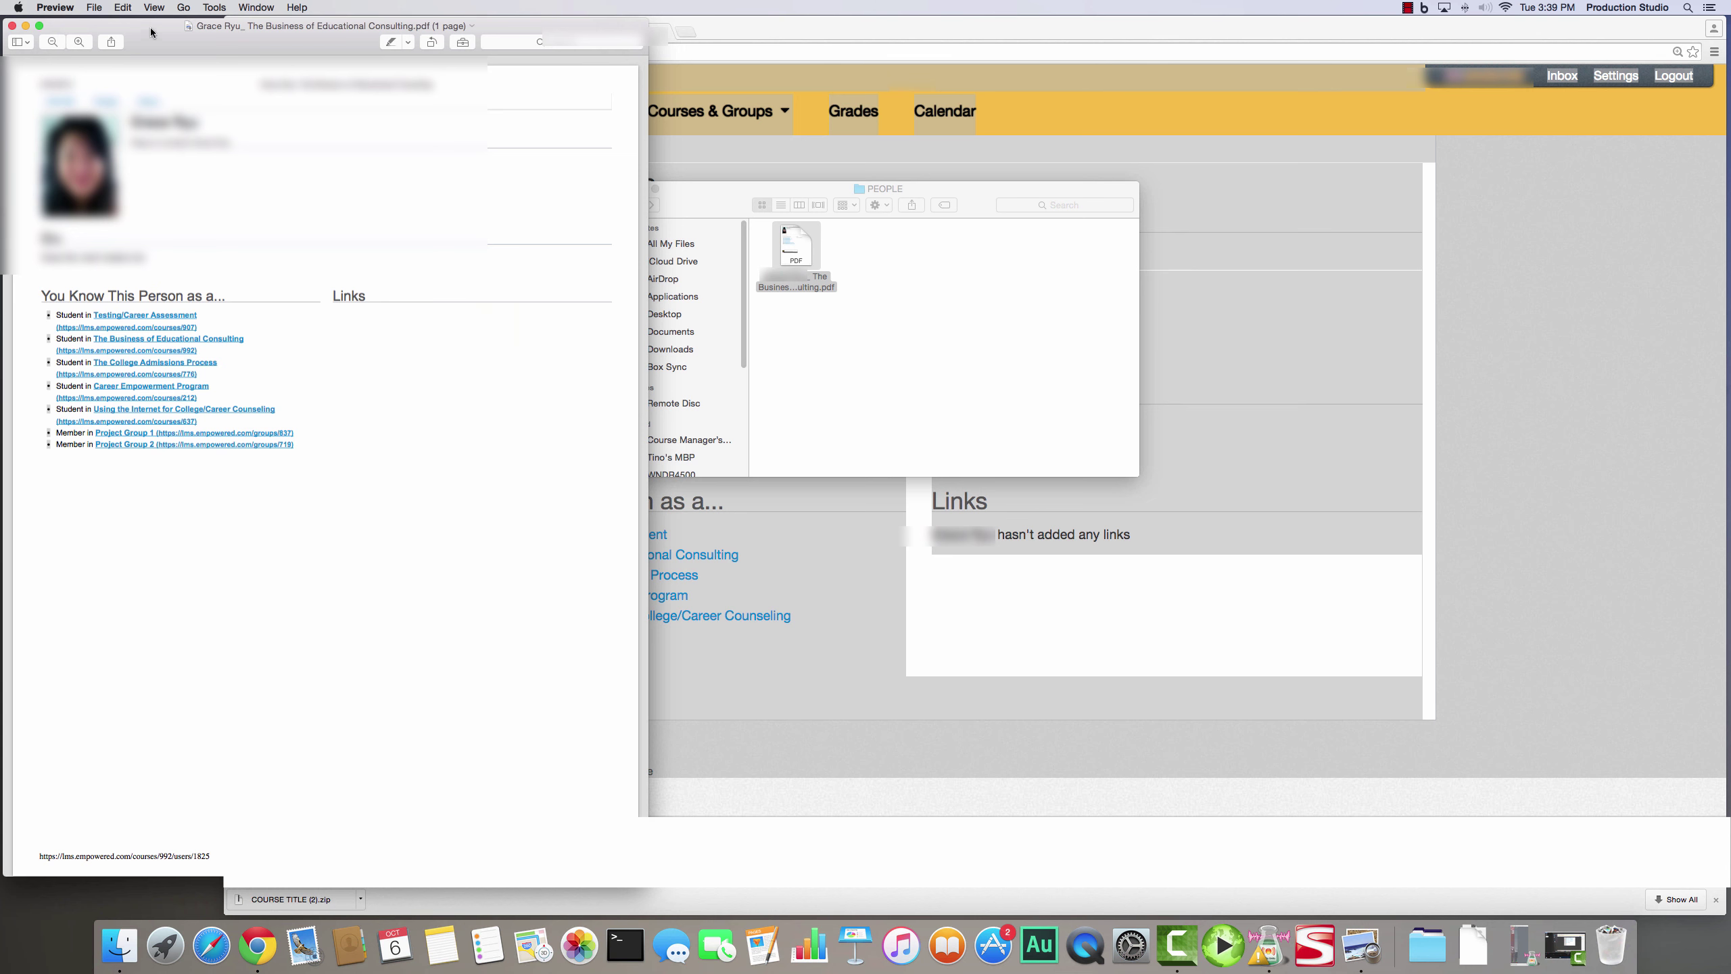
pyautogui.click(11, 26)
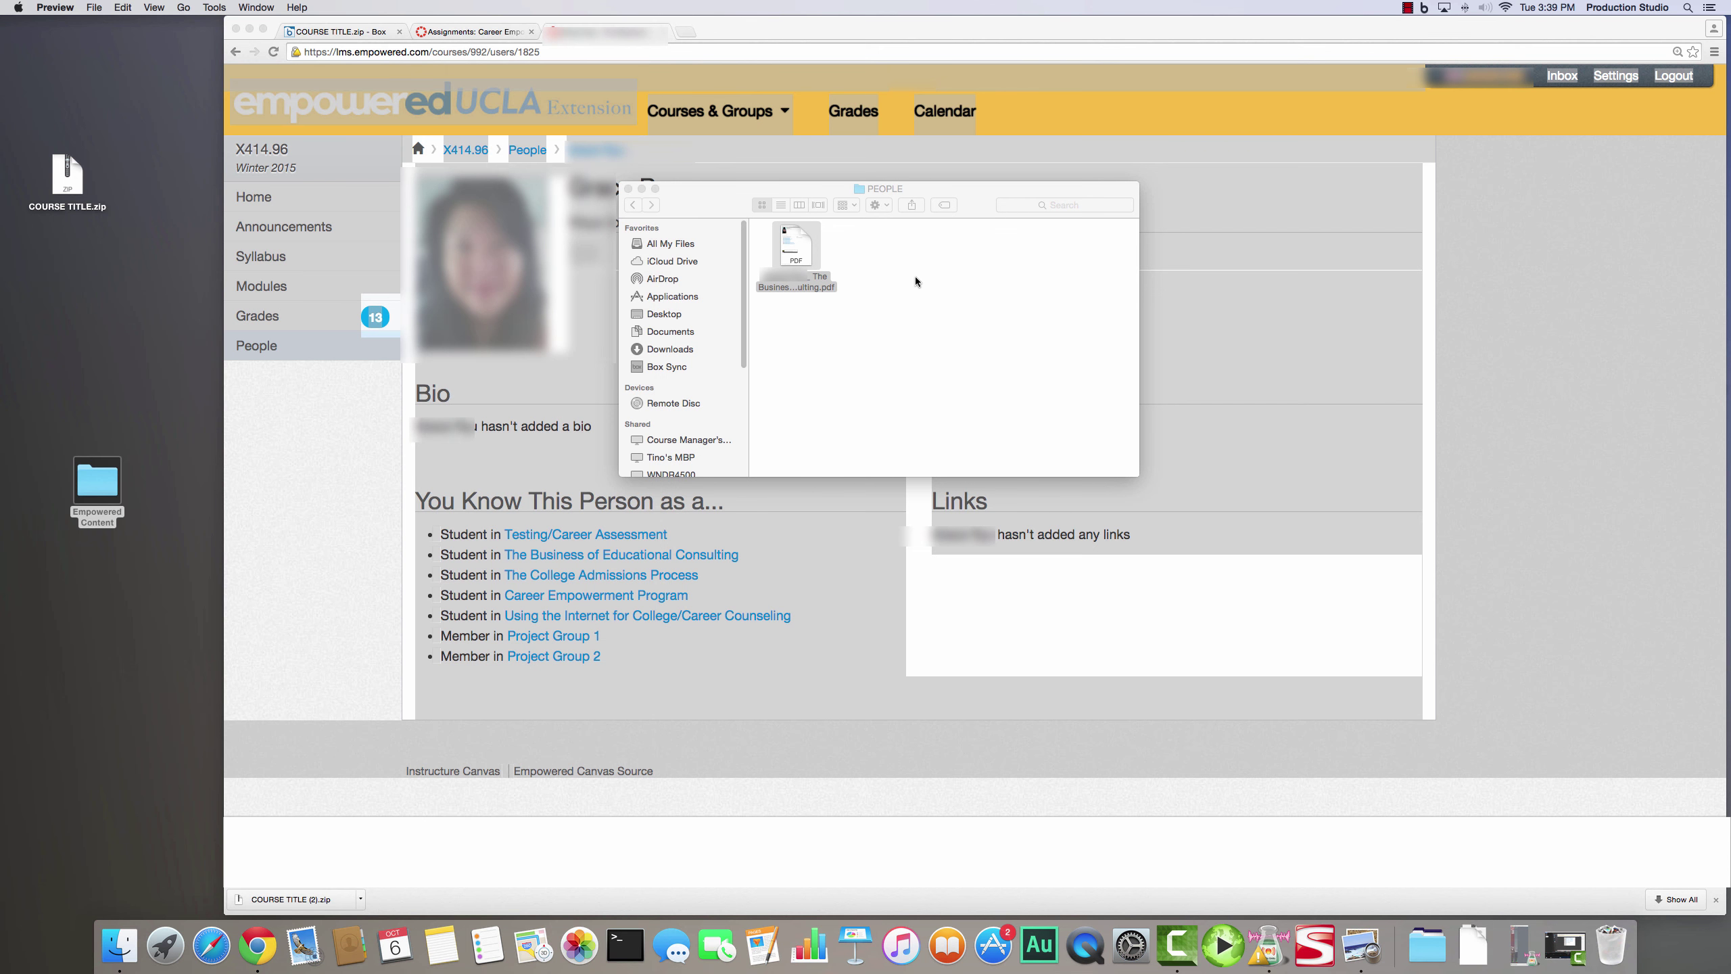
pyautogui.click(632, 205)
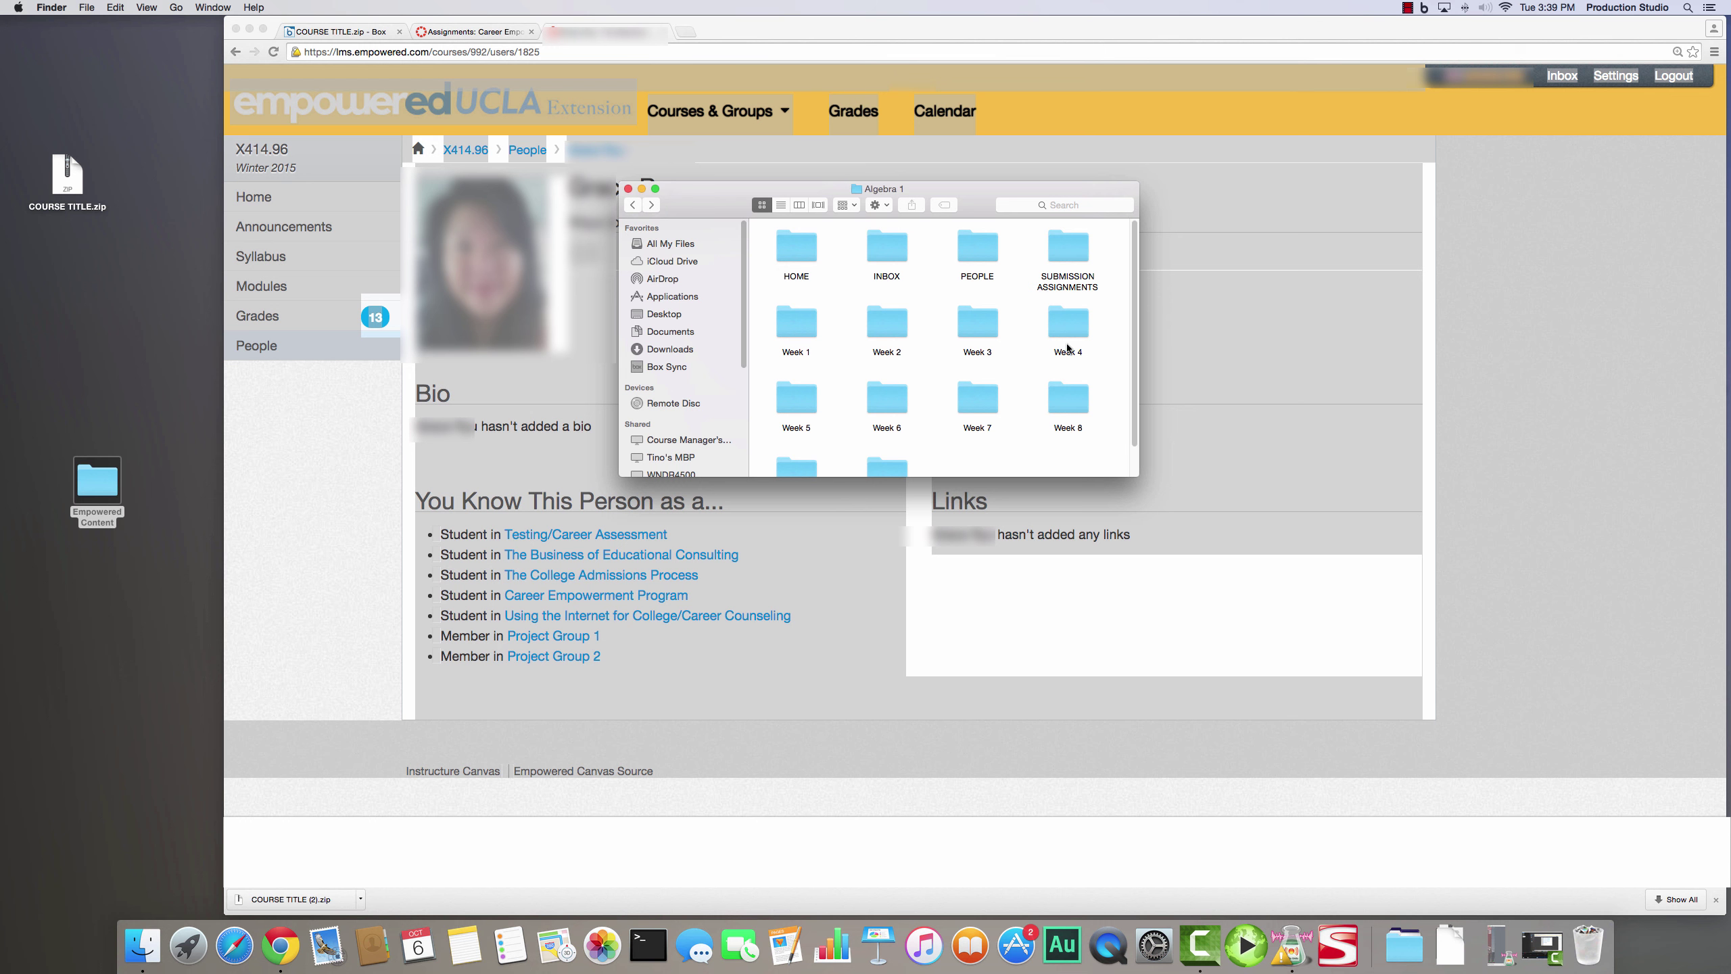
pyautogui.click(1068, 241)
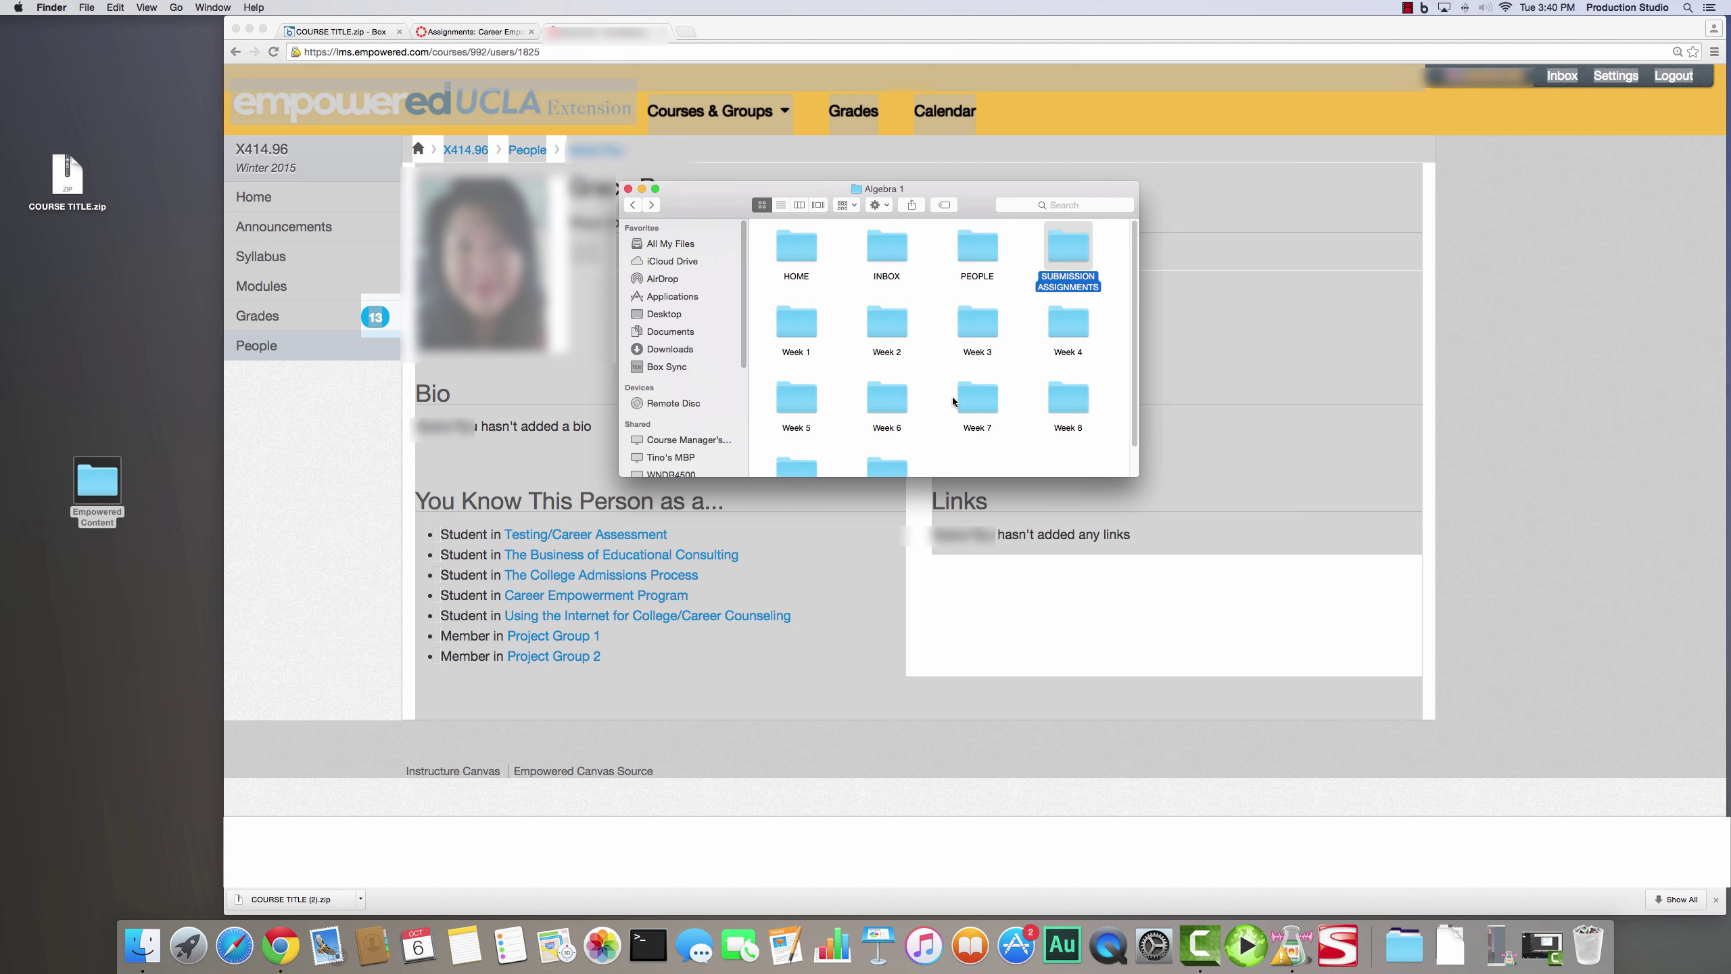
pyautogui.click(1502, 377)
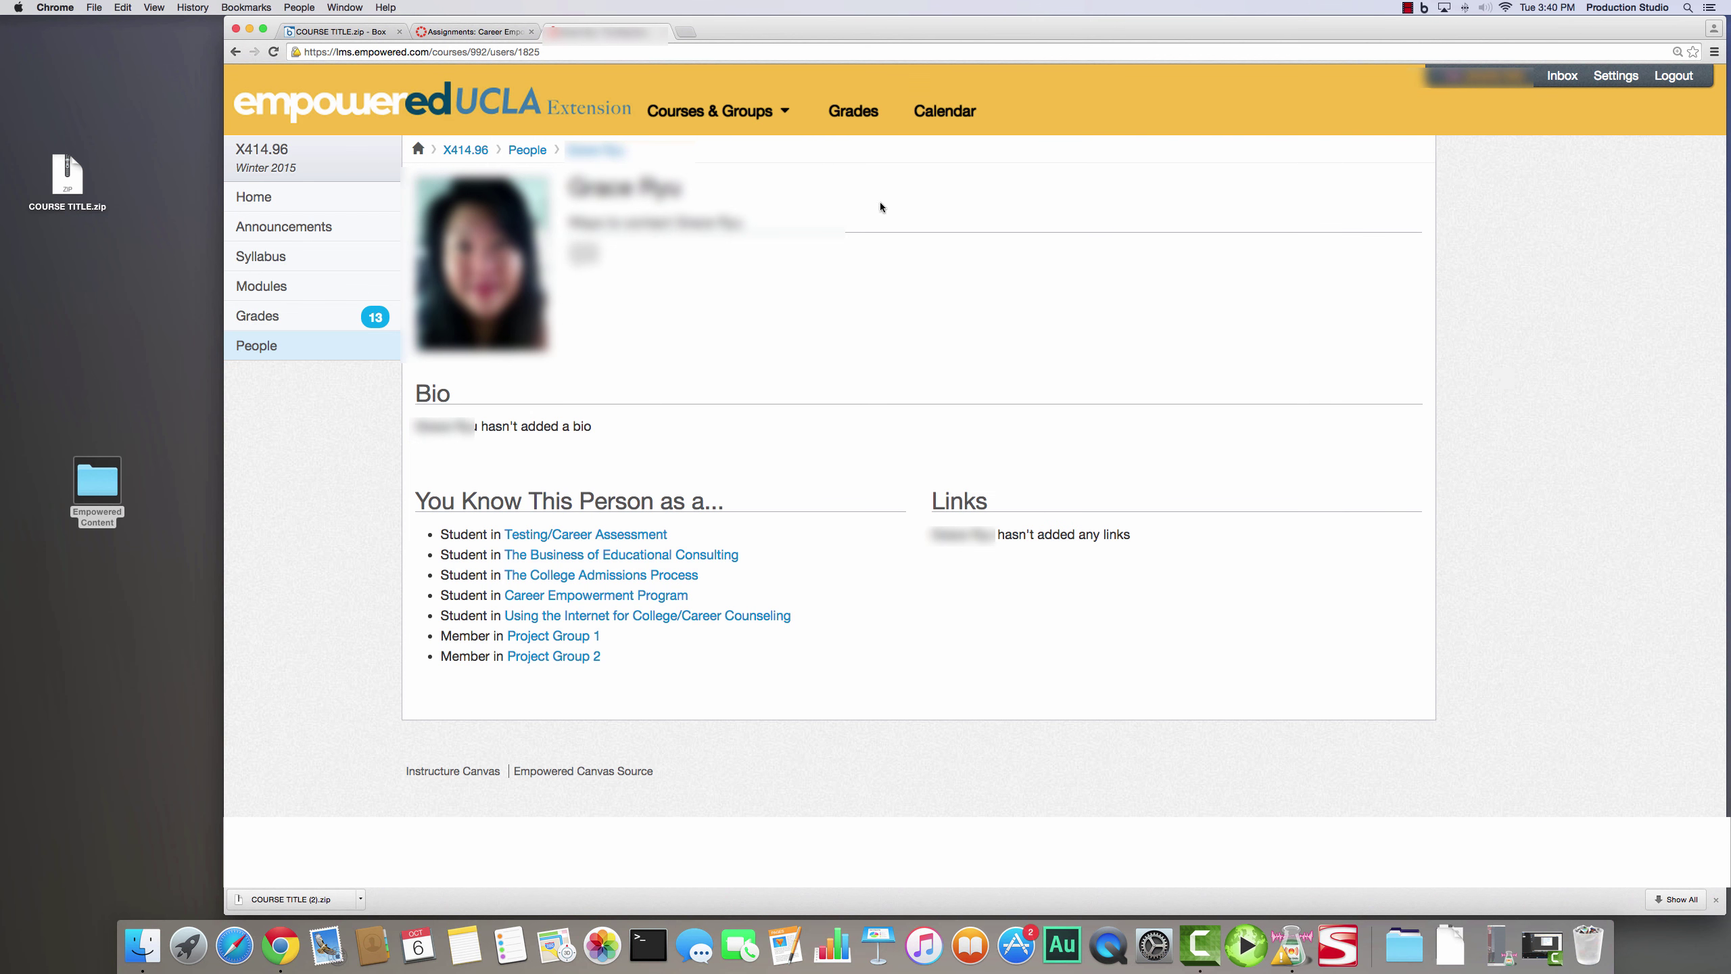
# - From Grades, open Counseling the College Bound Student and view Week 1 Discussion 3 The SCAR details (6/6)
pyautogui.click(715, 112)
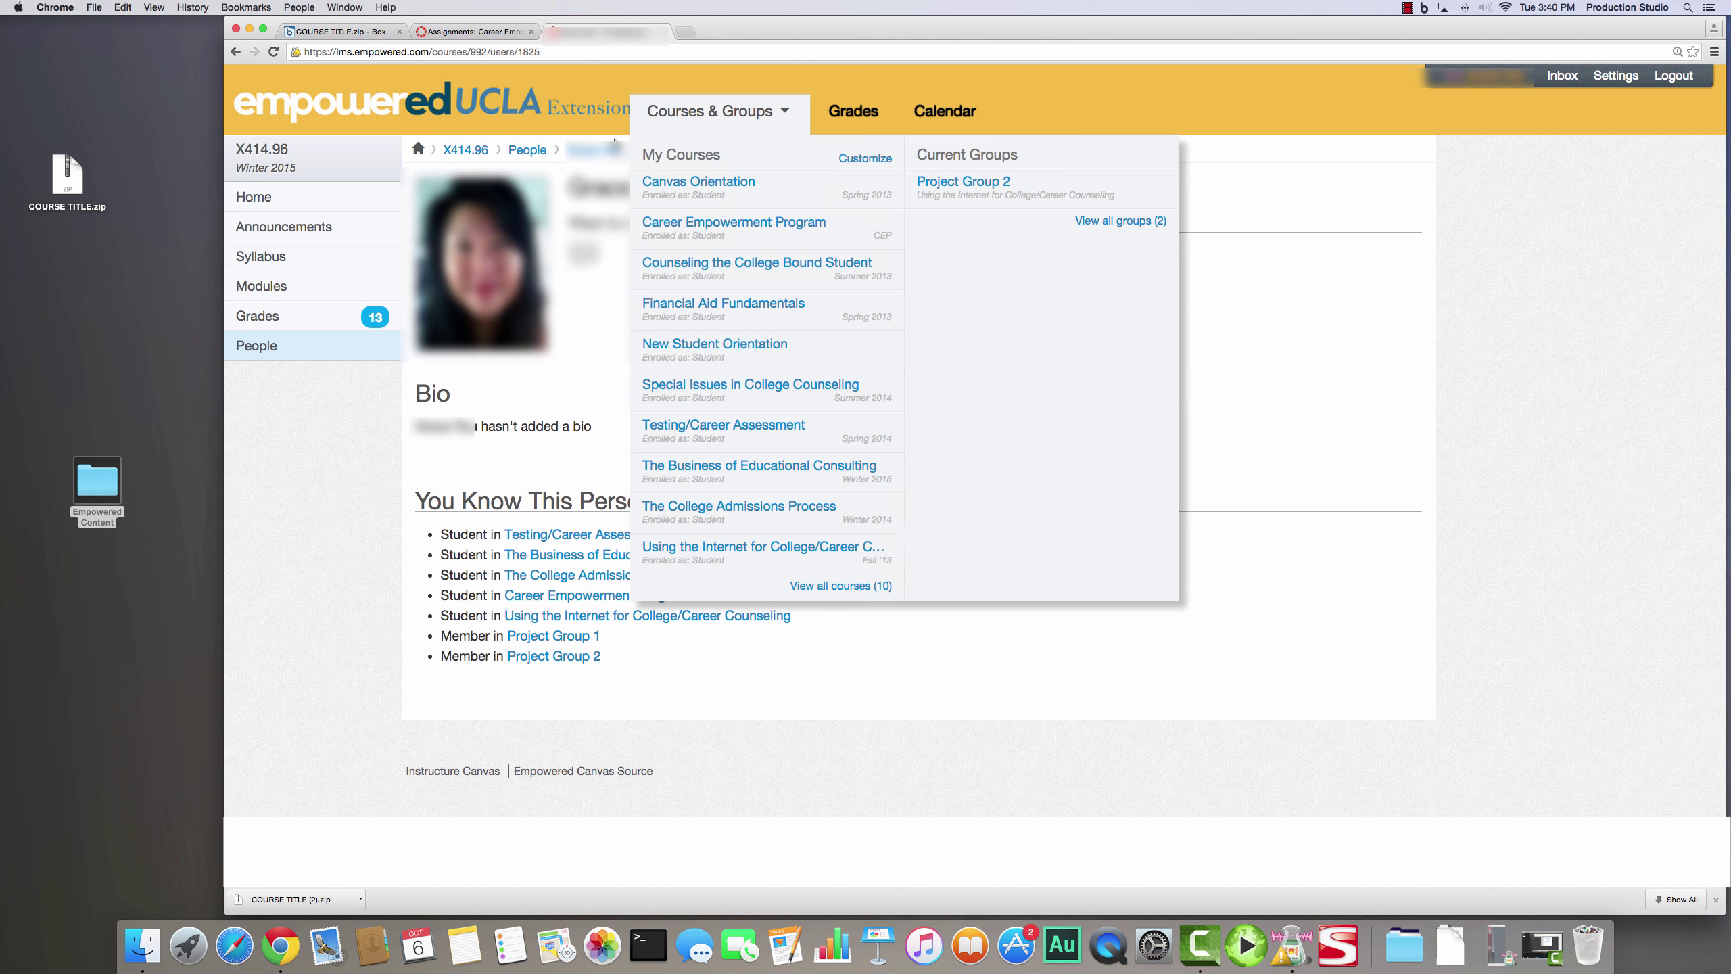
pyautogui.click(873, 109)
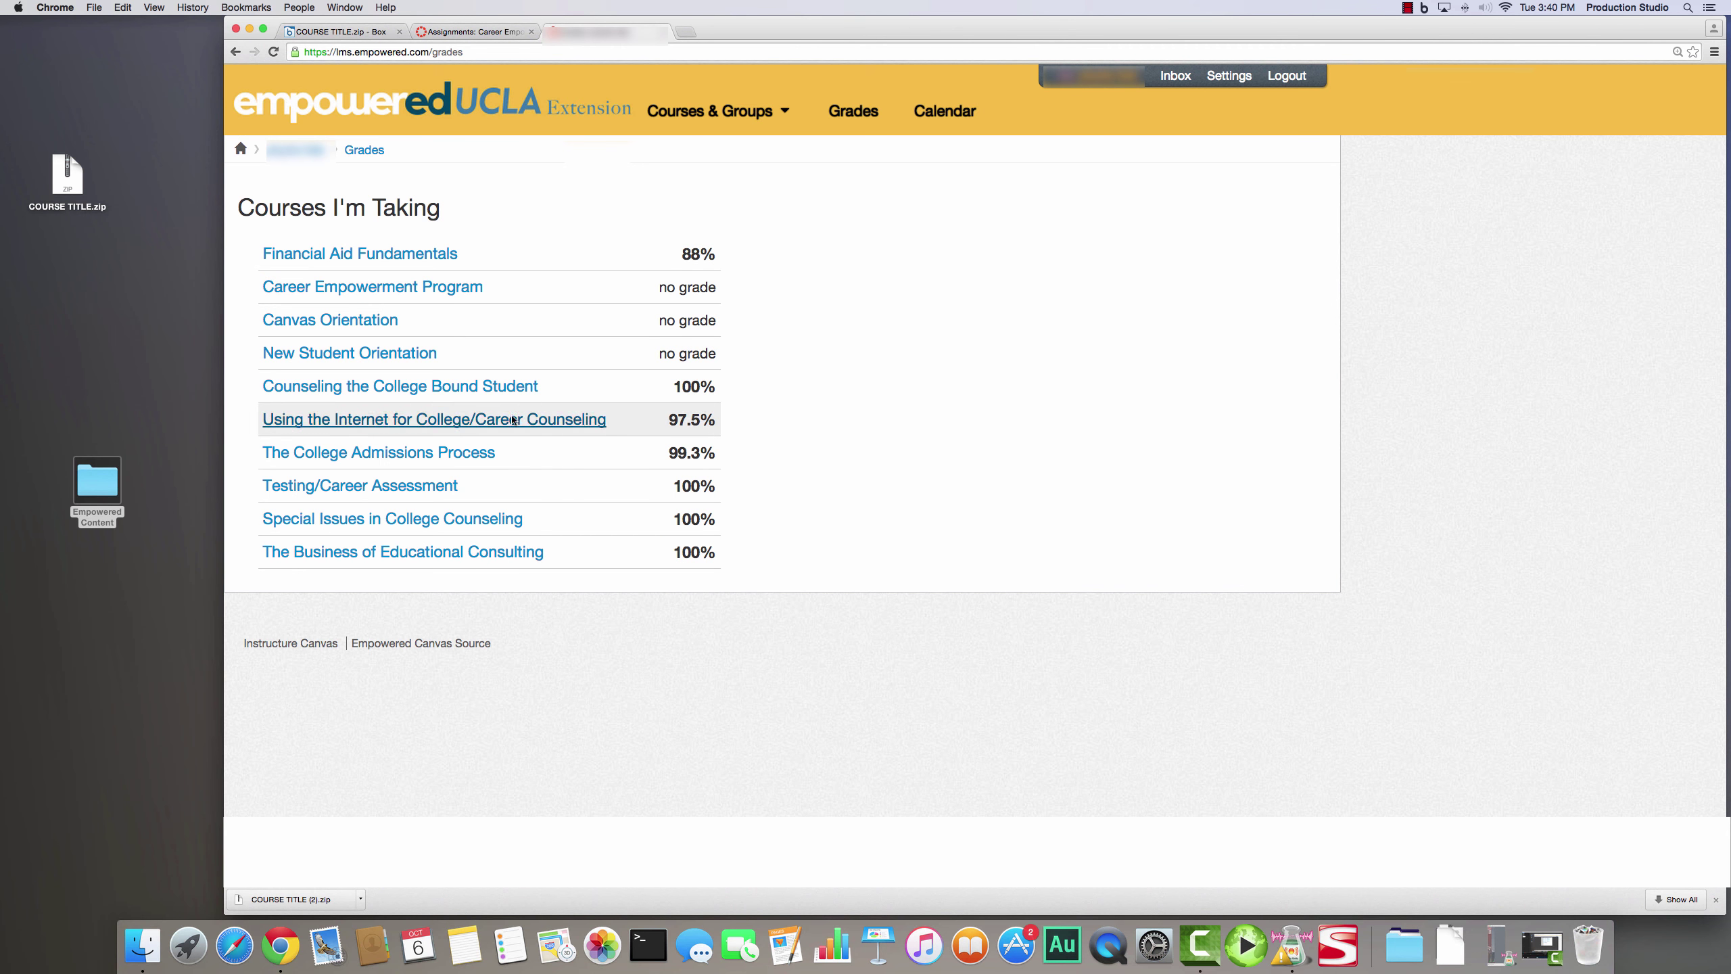
pyautogui.click(418, 387)
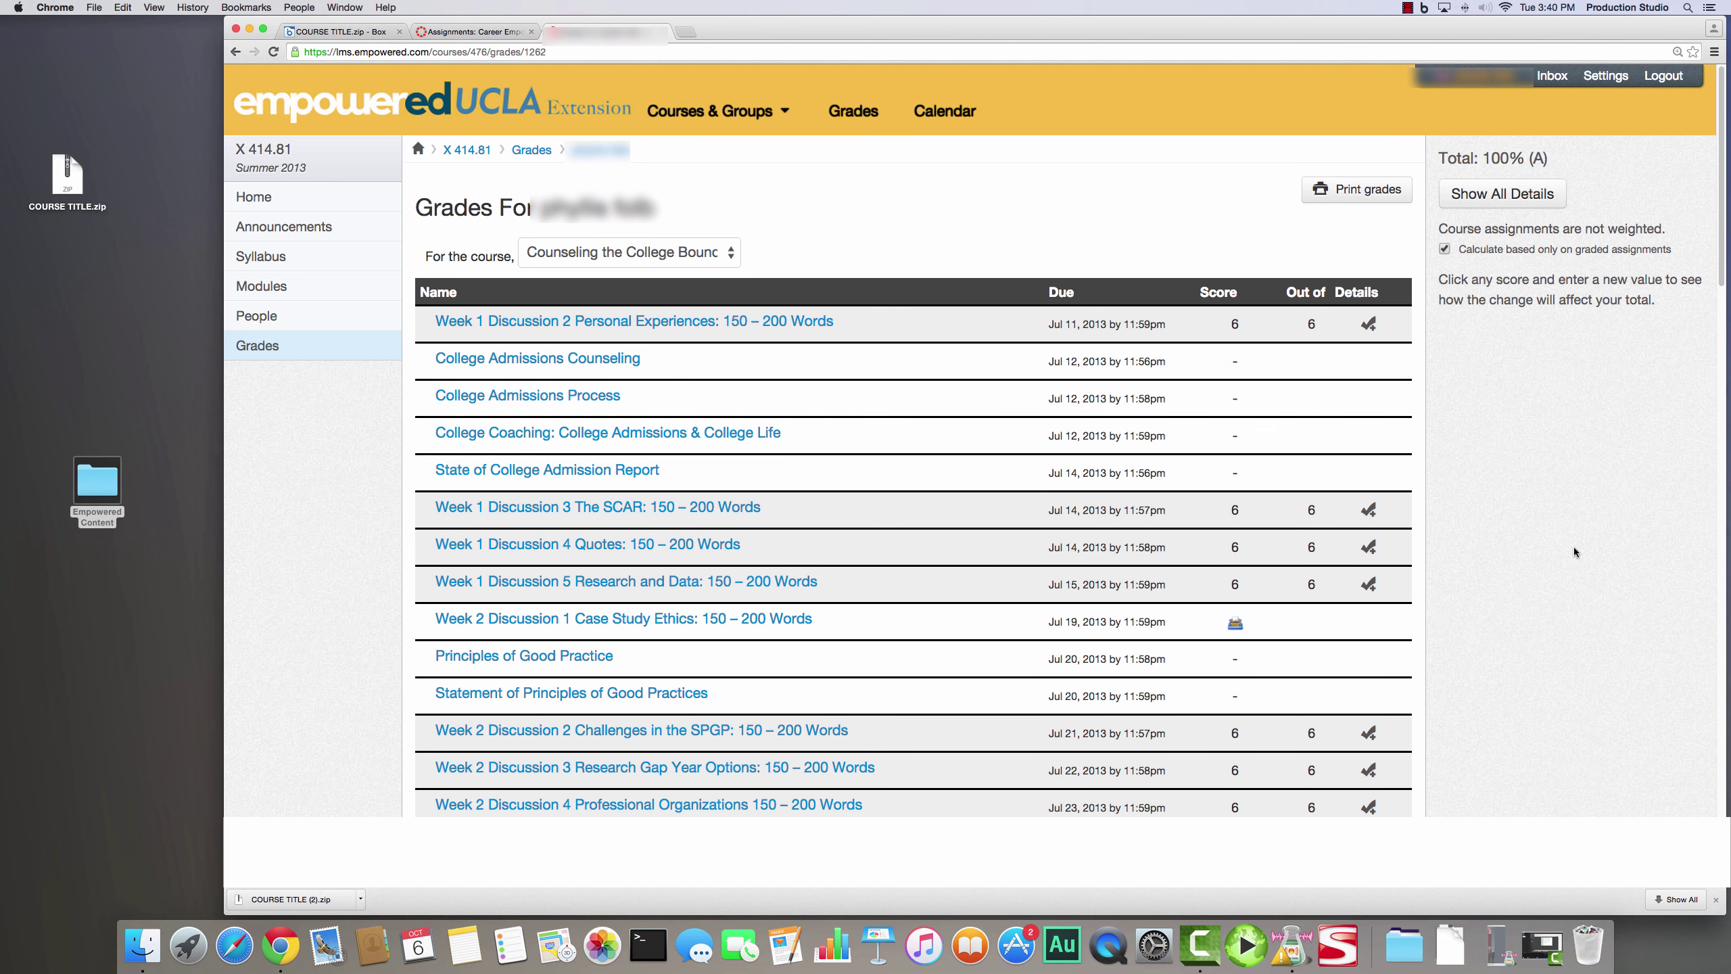
pyautogui.click(1368, 509)
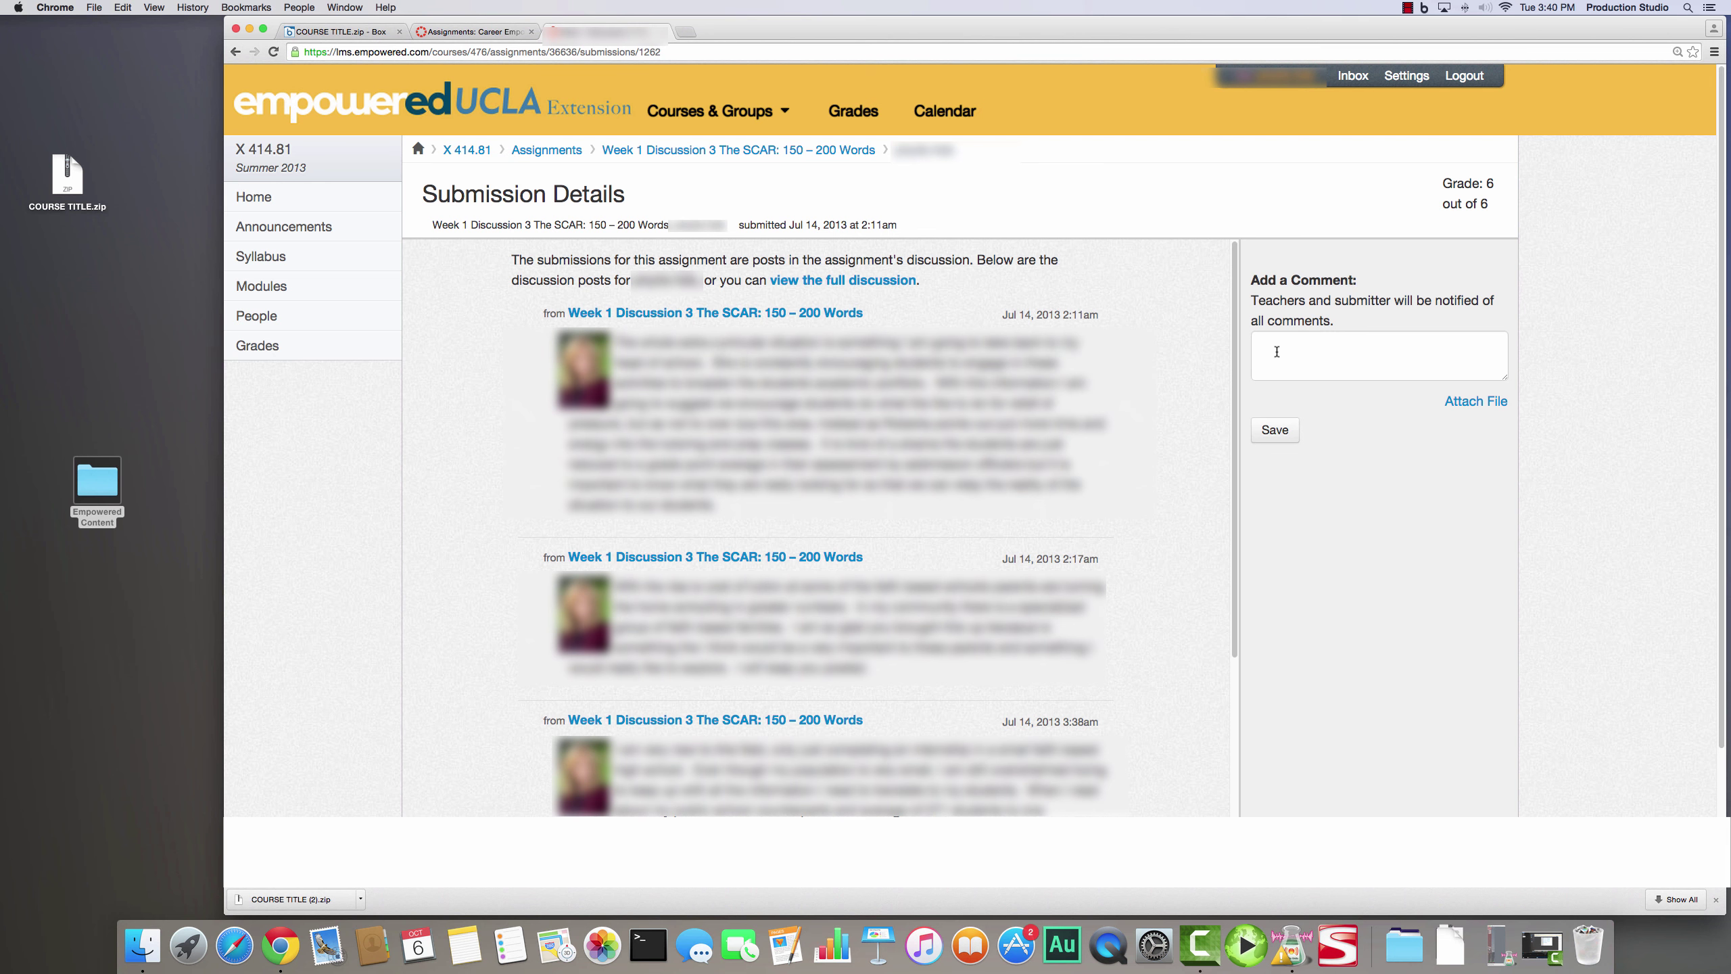
# - Select all content on the Week 1 Discussion 3 submission page
pyautogui.click(1480, 352)
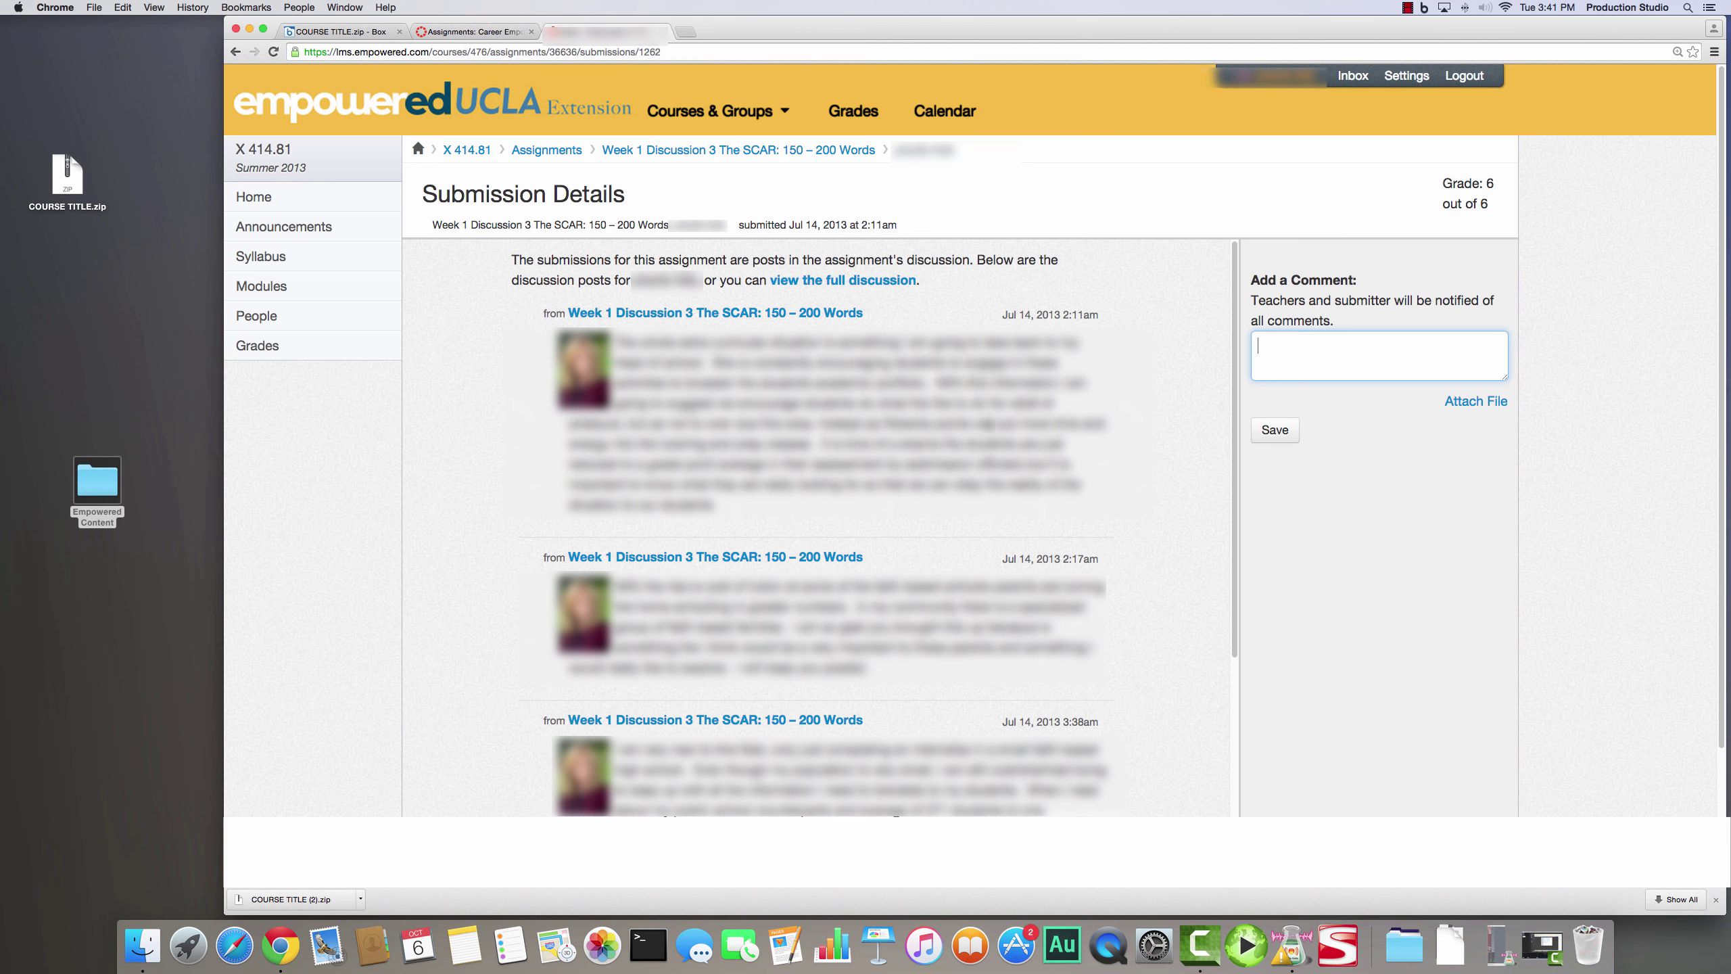
pyautogui.click(1128, 496)
pyautogui.press('super+a')
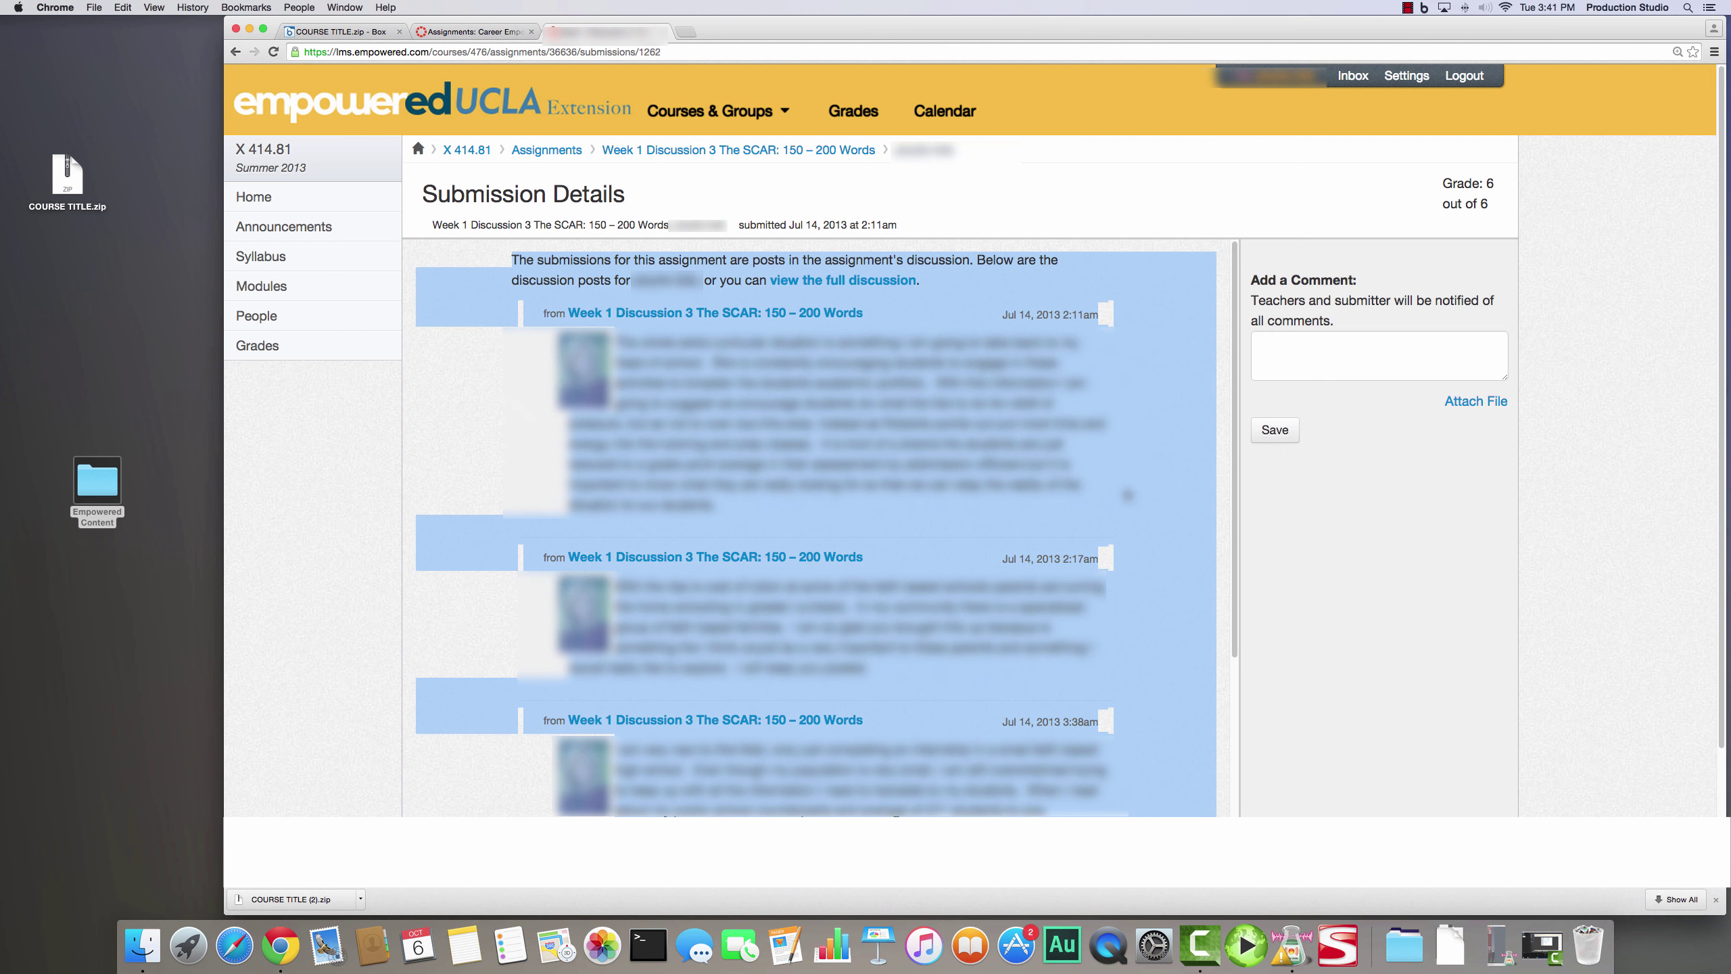
pyautogui.click(409, 176)
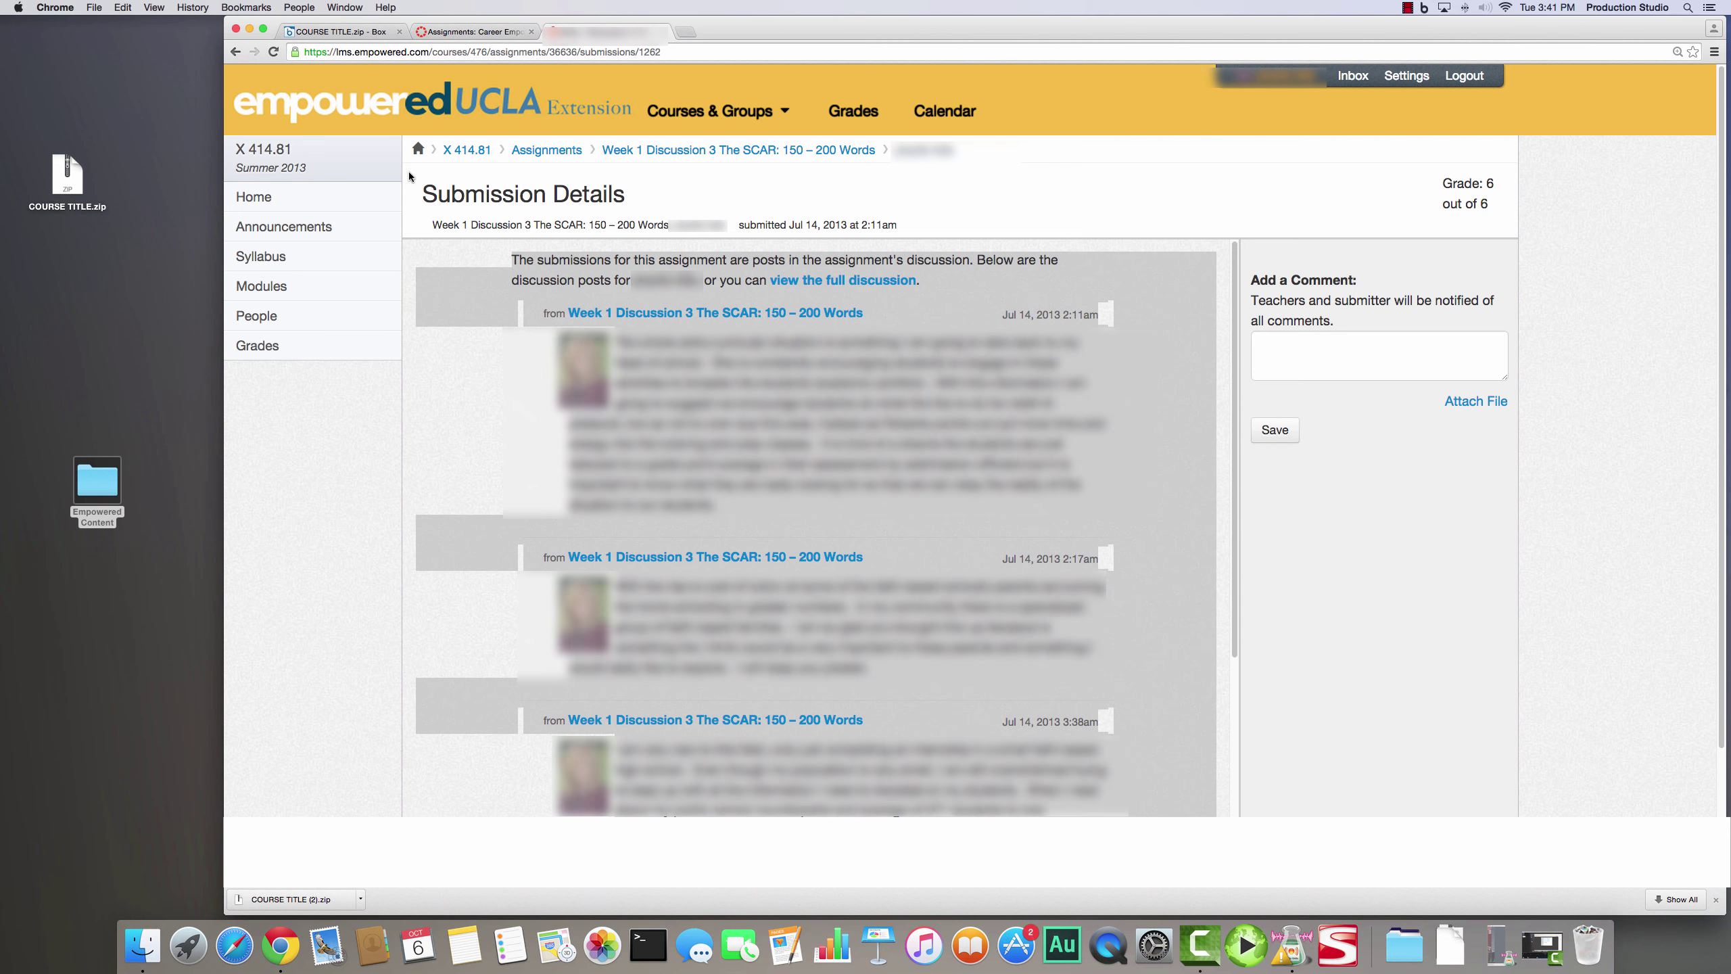
pyautogui.press('super+a')
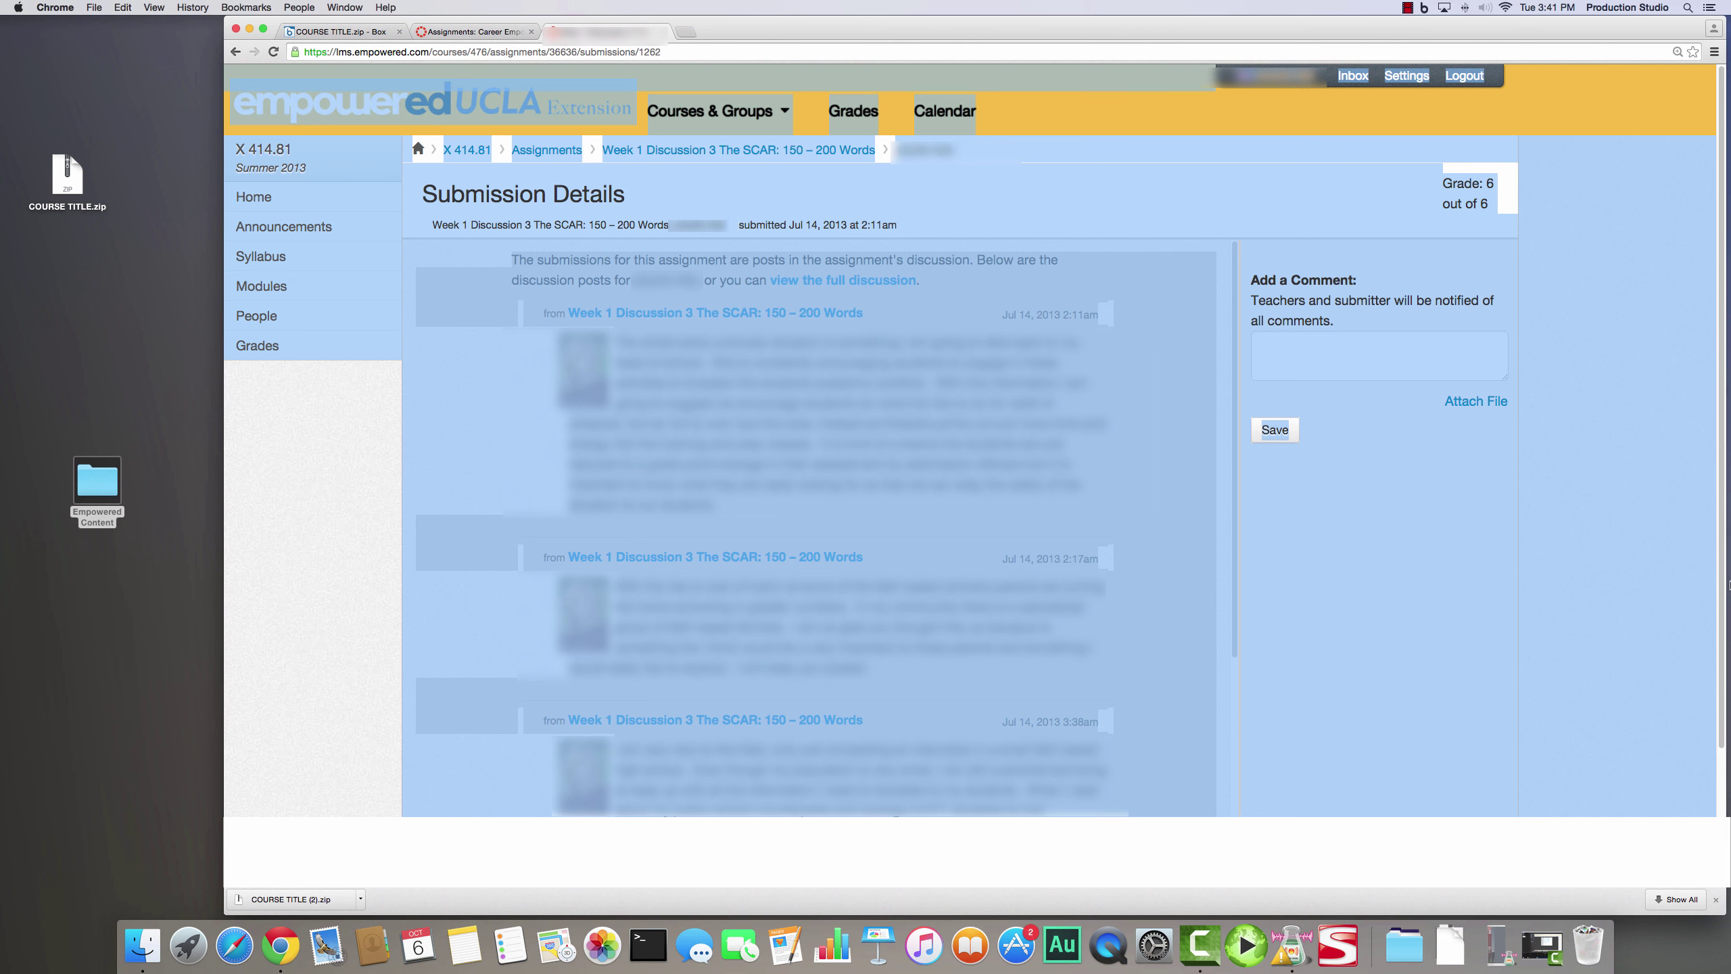
pyautogui.moveTo(1723, 593); pyautogui.dragTo(1720, 441)
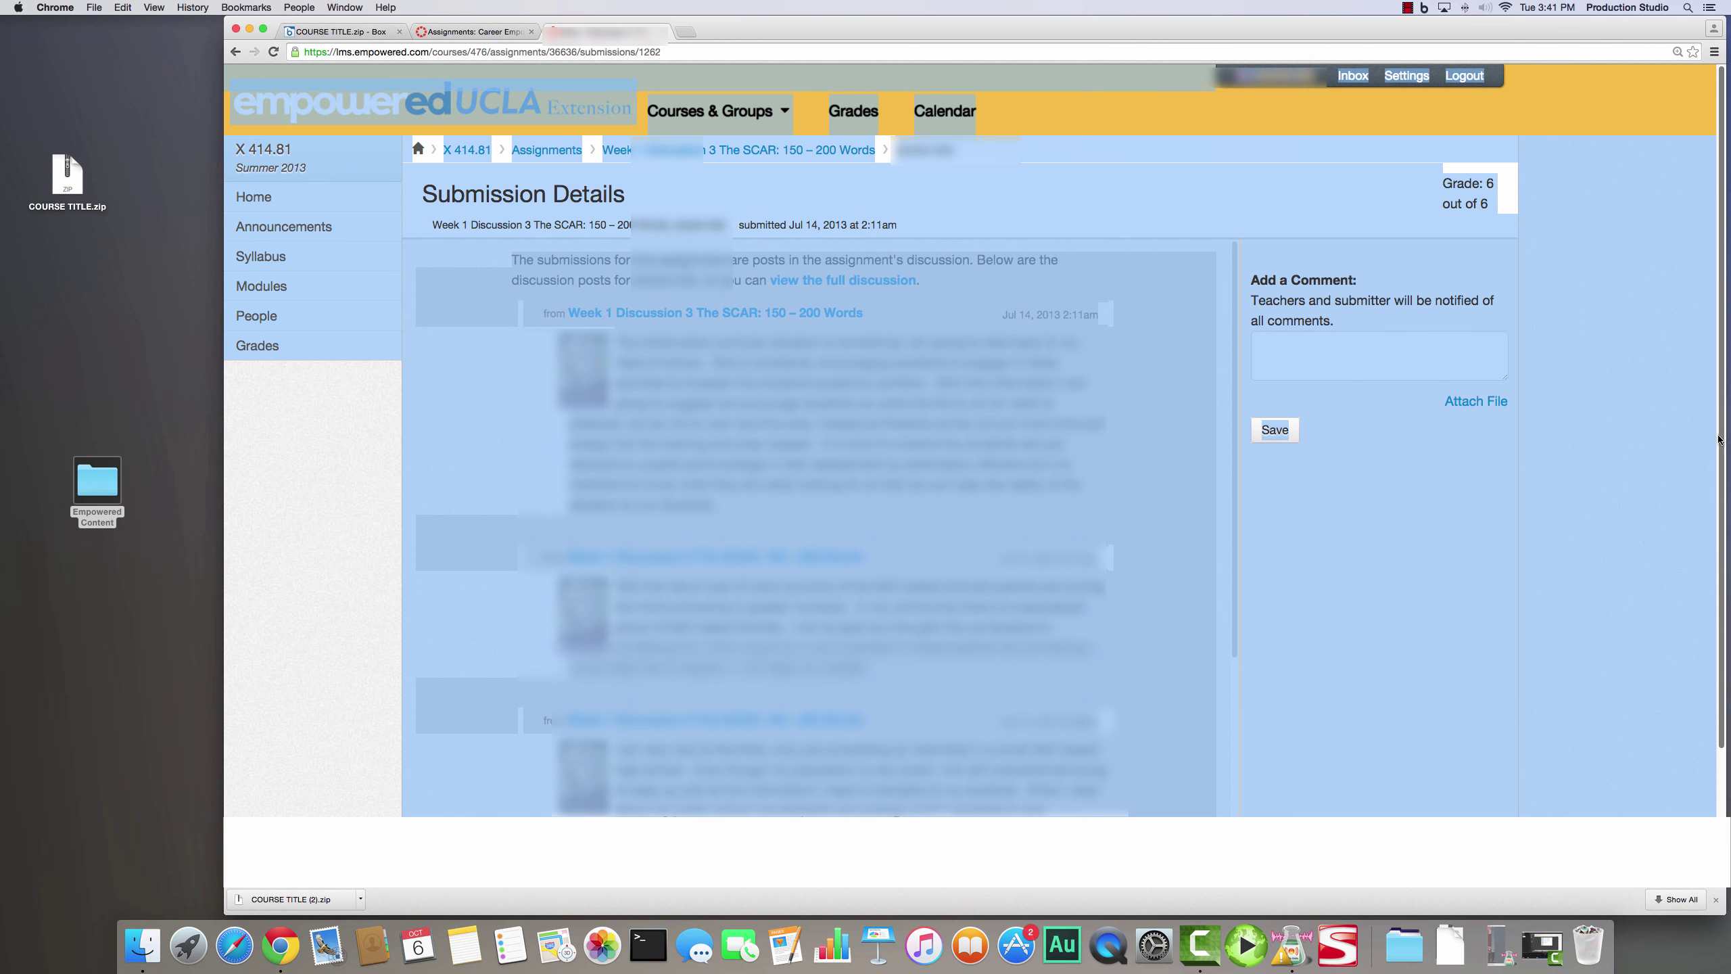
# - Print the submission page to PDF in the Algebra 1 Week 1 folder
pyautogui.click(1715, 52)
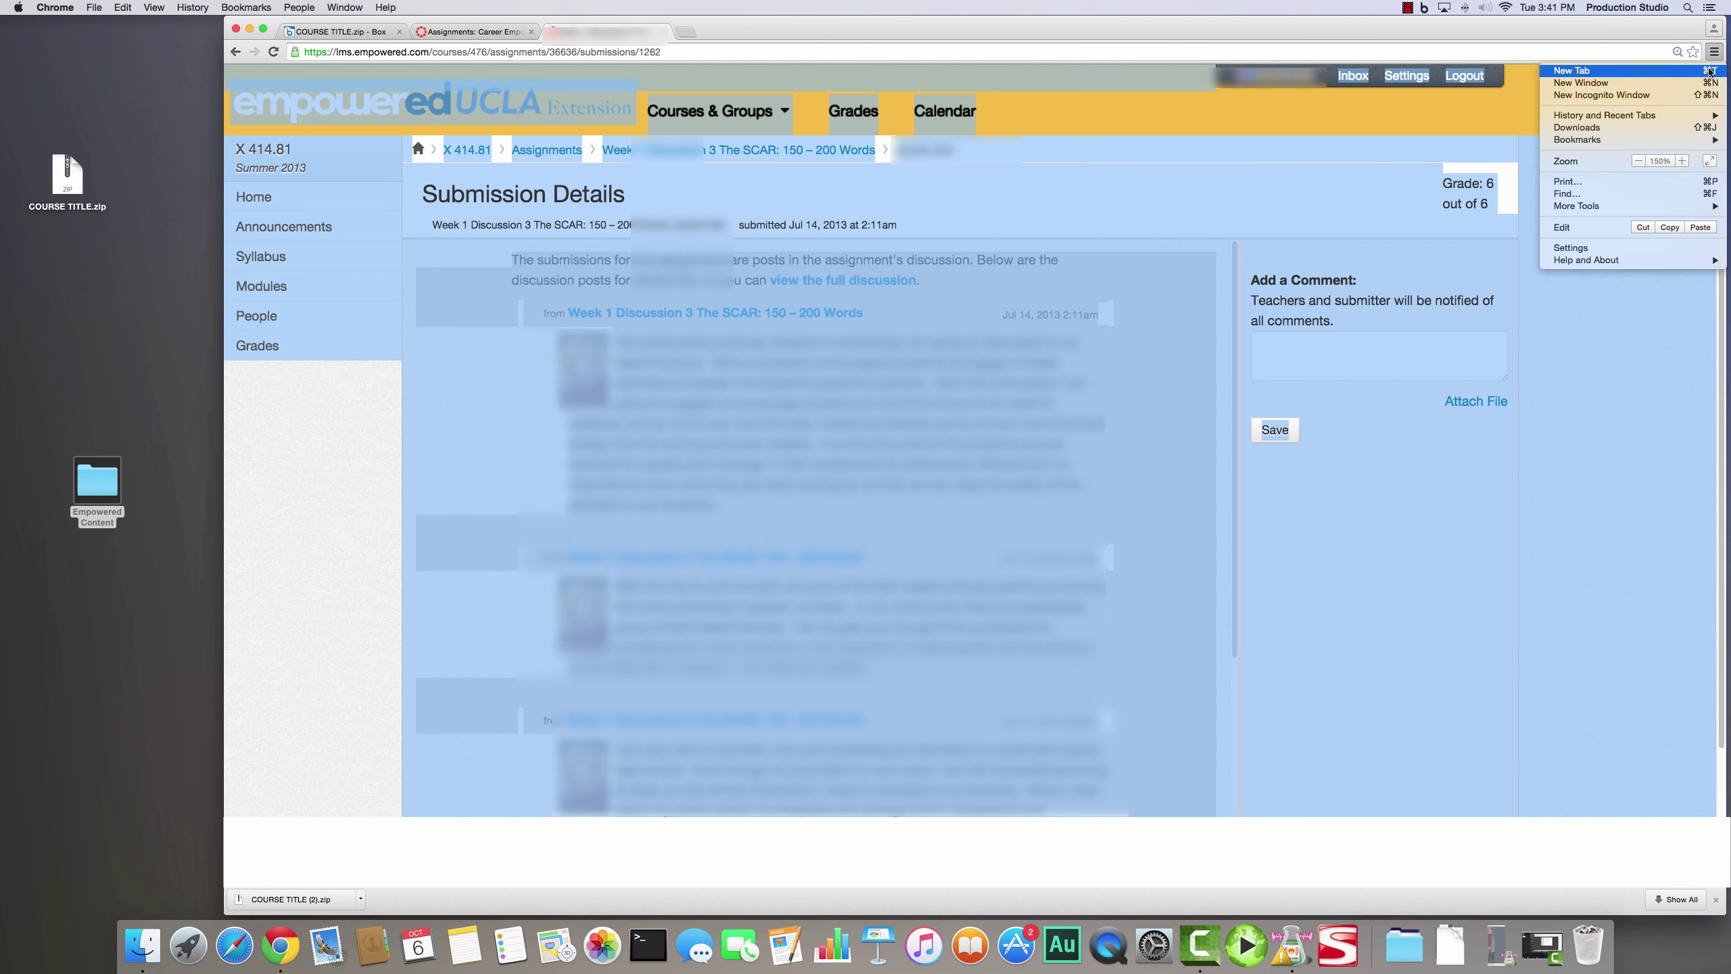
pyautogui.click(1653, 184)
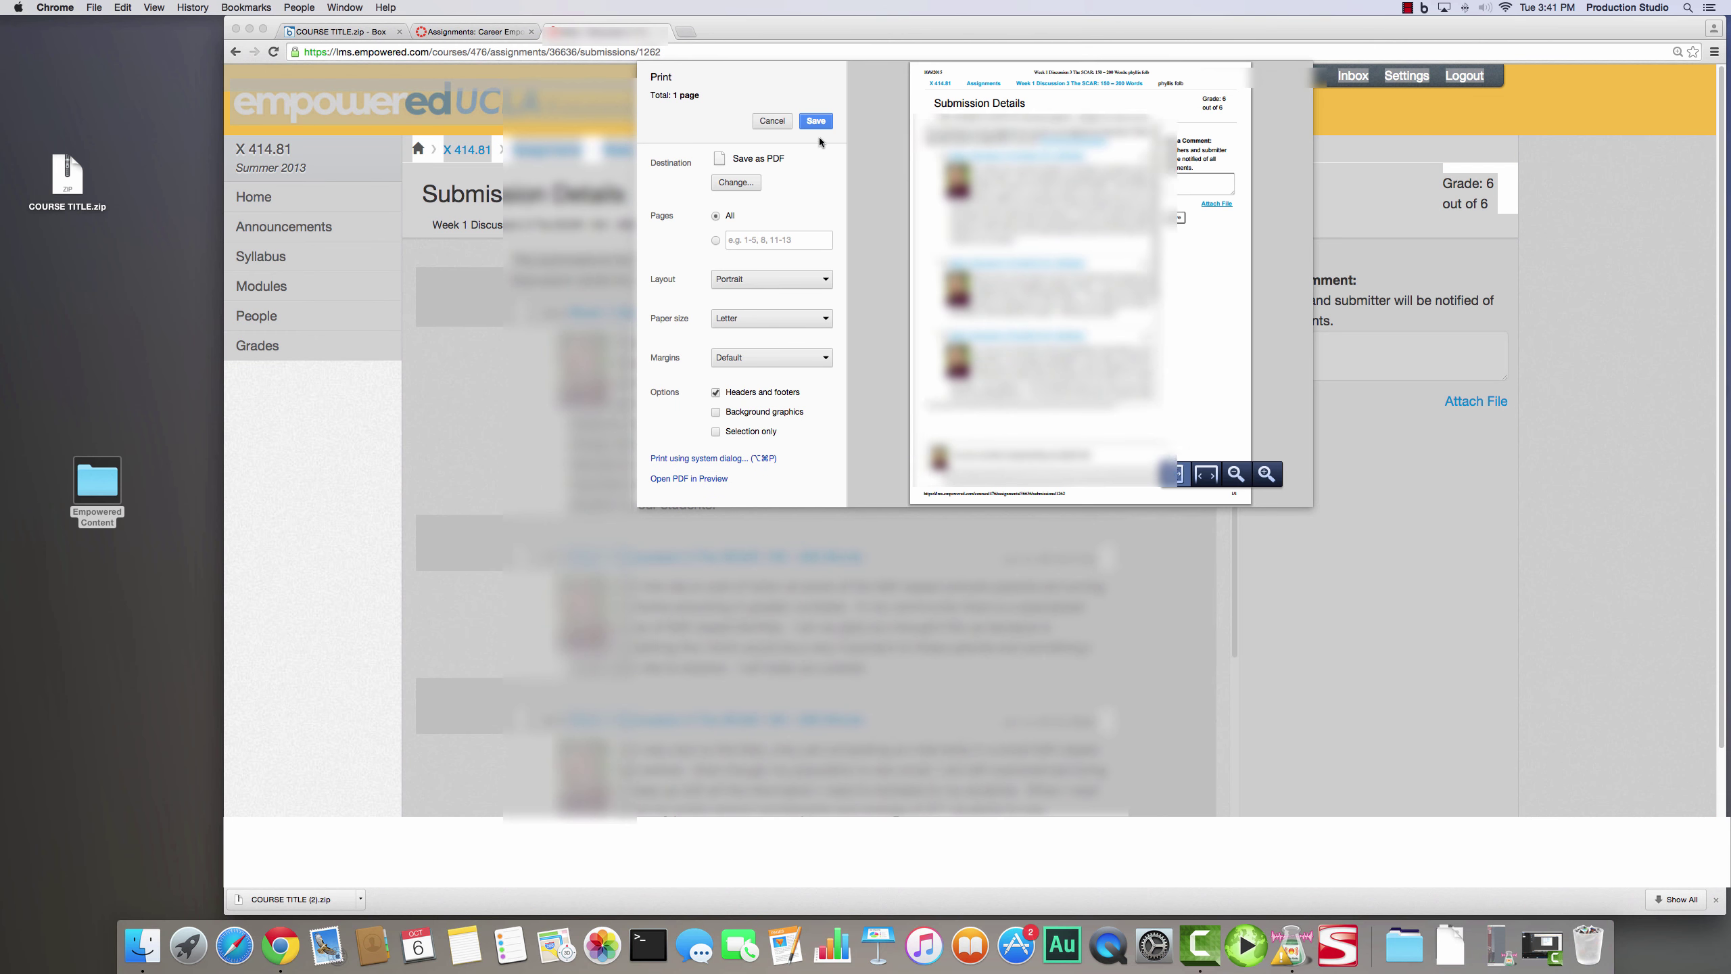
pyautogui.click(817, 121)
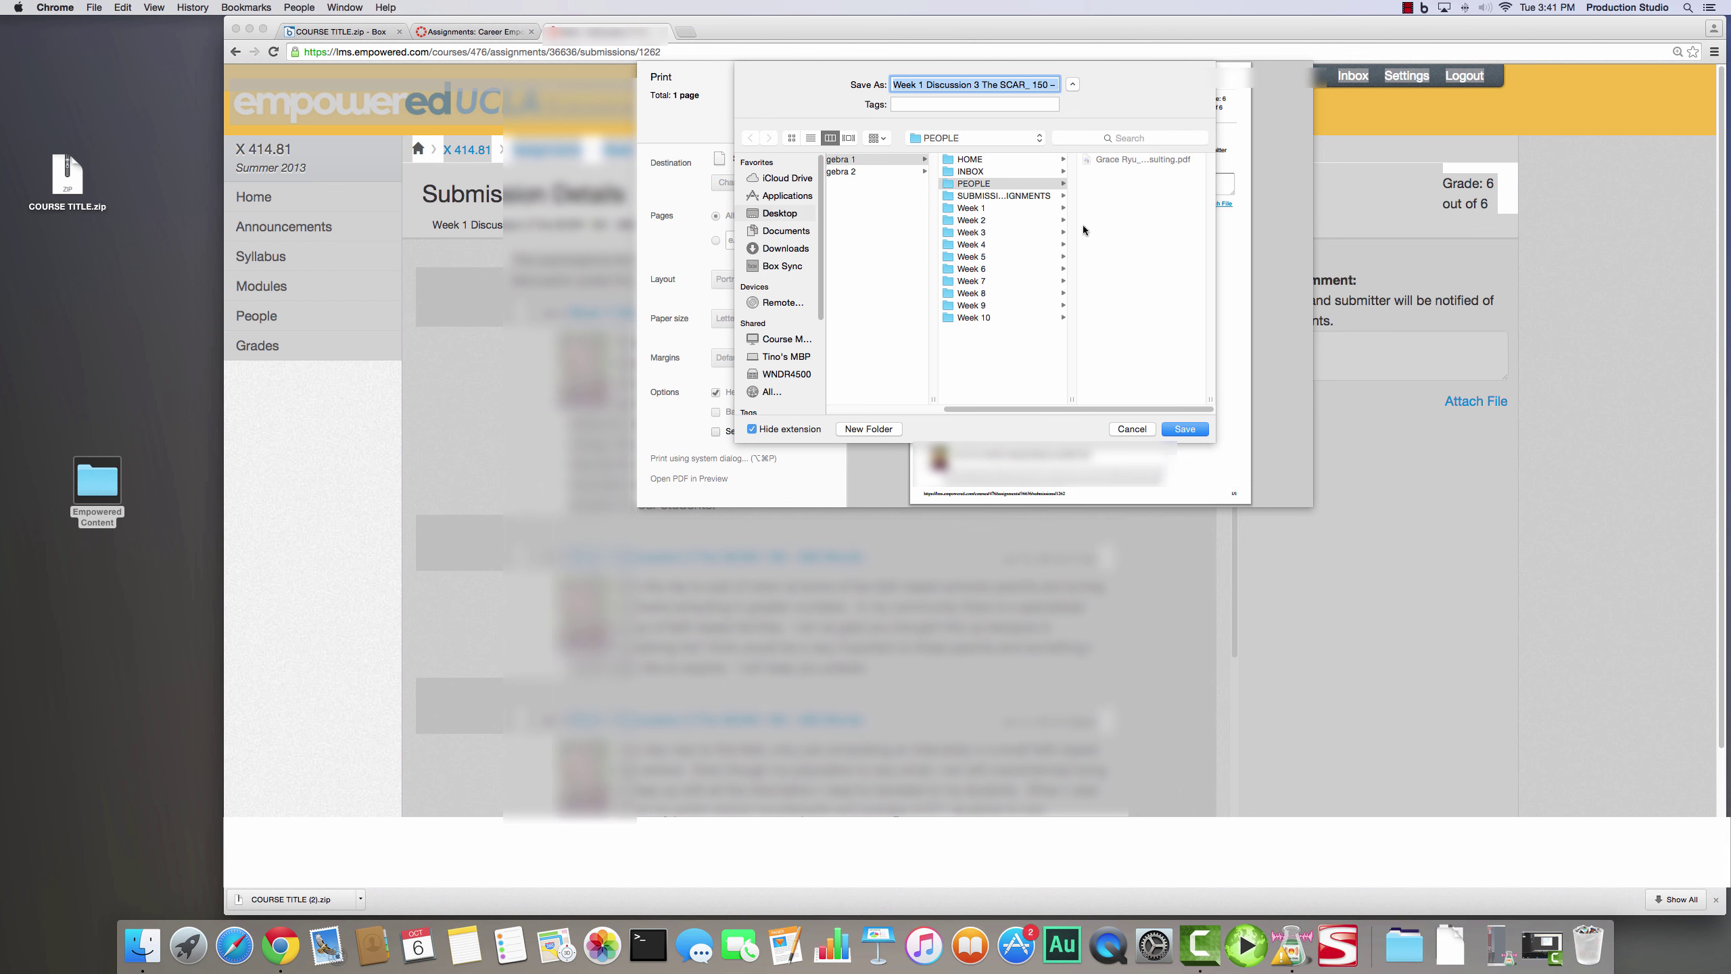
pyautogui.click(1017, 209)
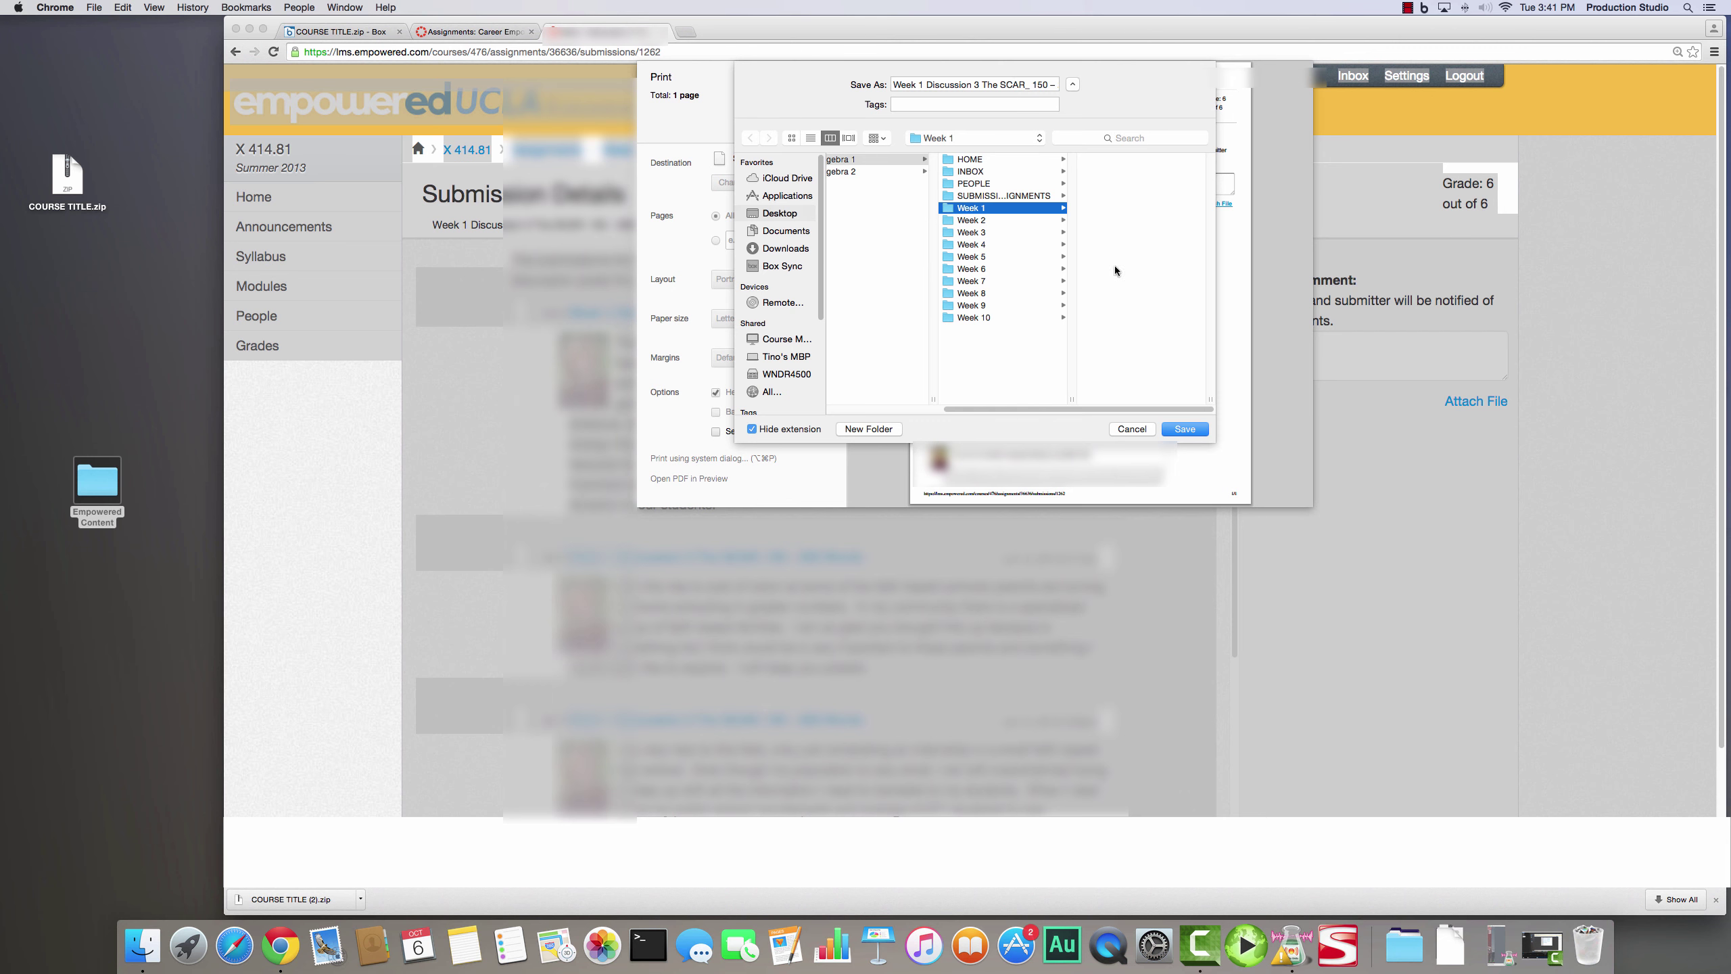
pyautogui.click(1196, 430)
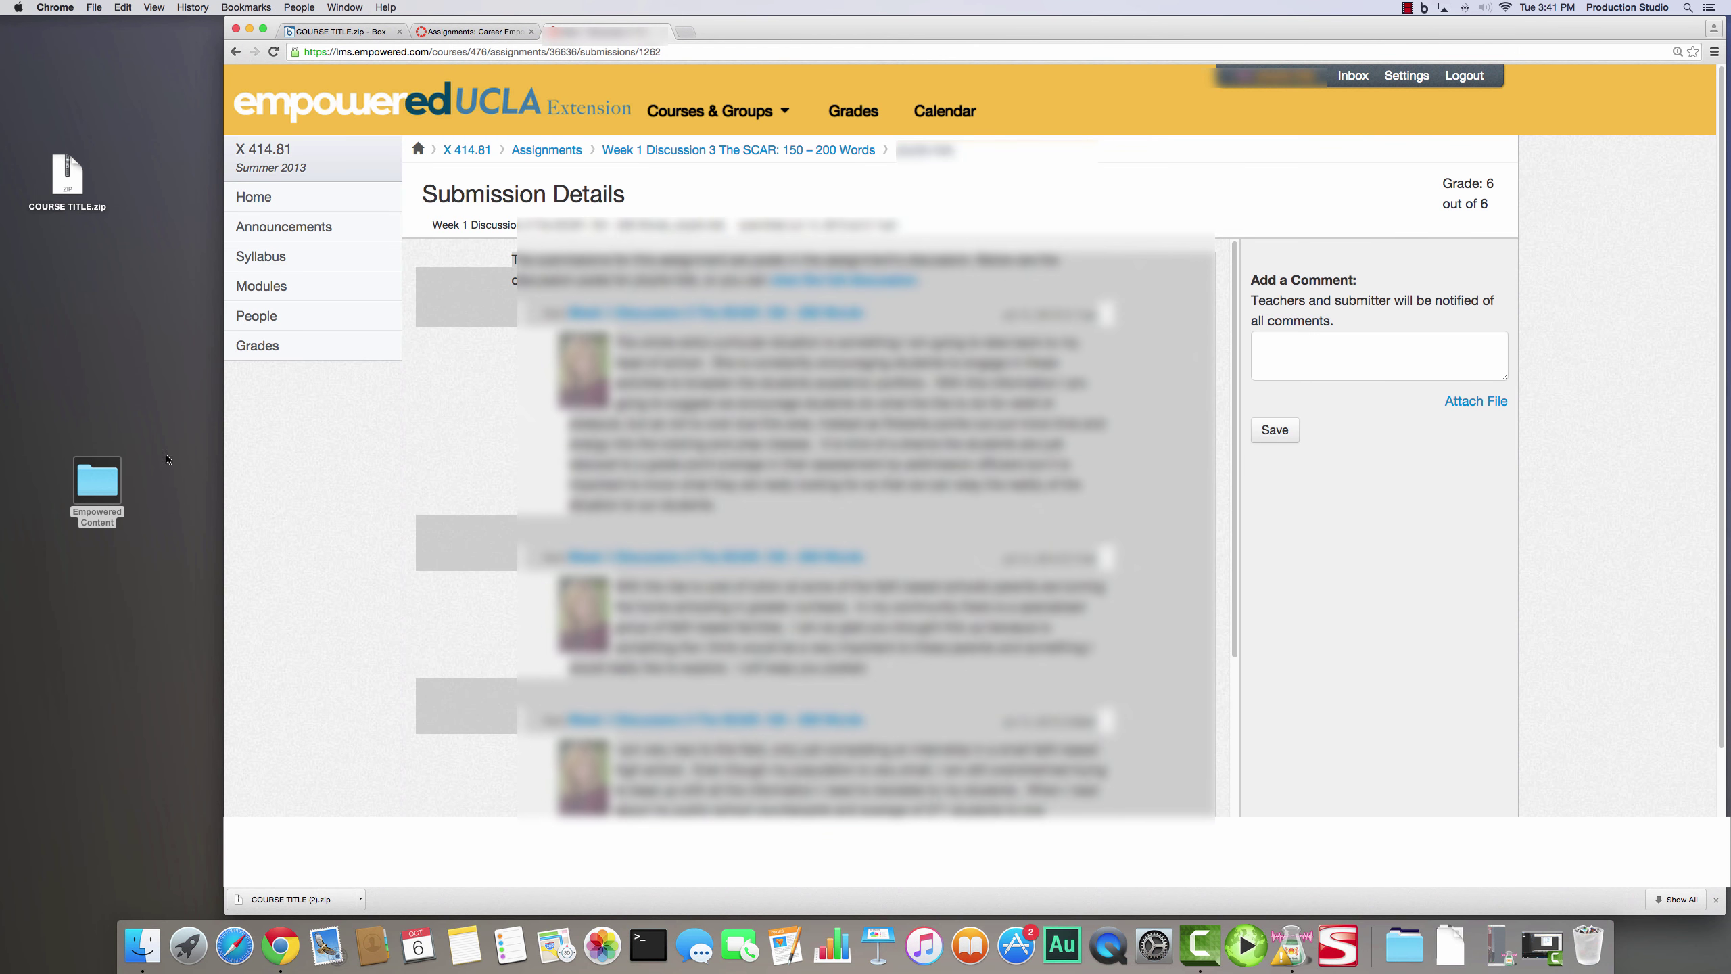
pyautogui.click(111, 487)
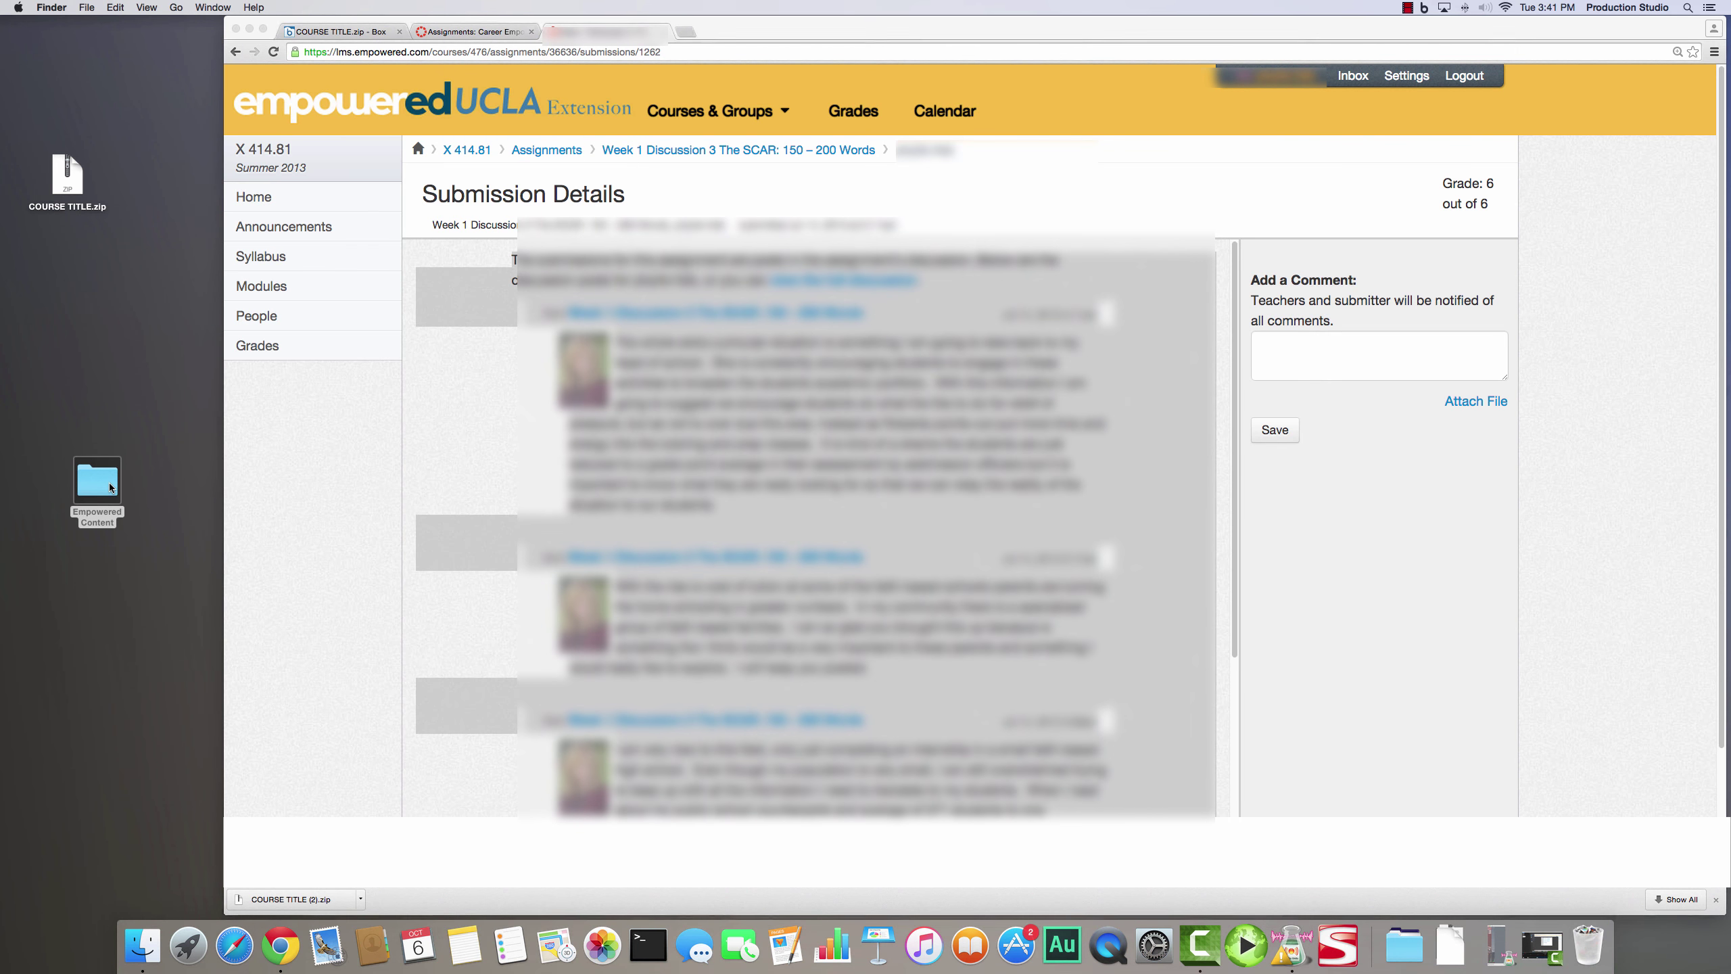
pyautogui.doubleClick(111, 488)
pyautogui.doubleClick(818, 252)
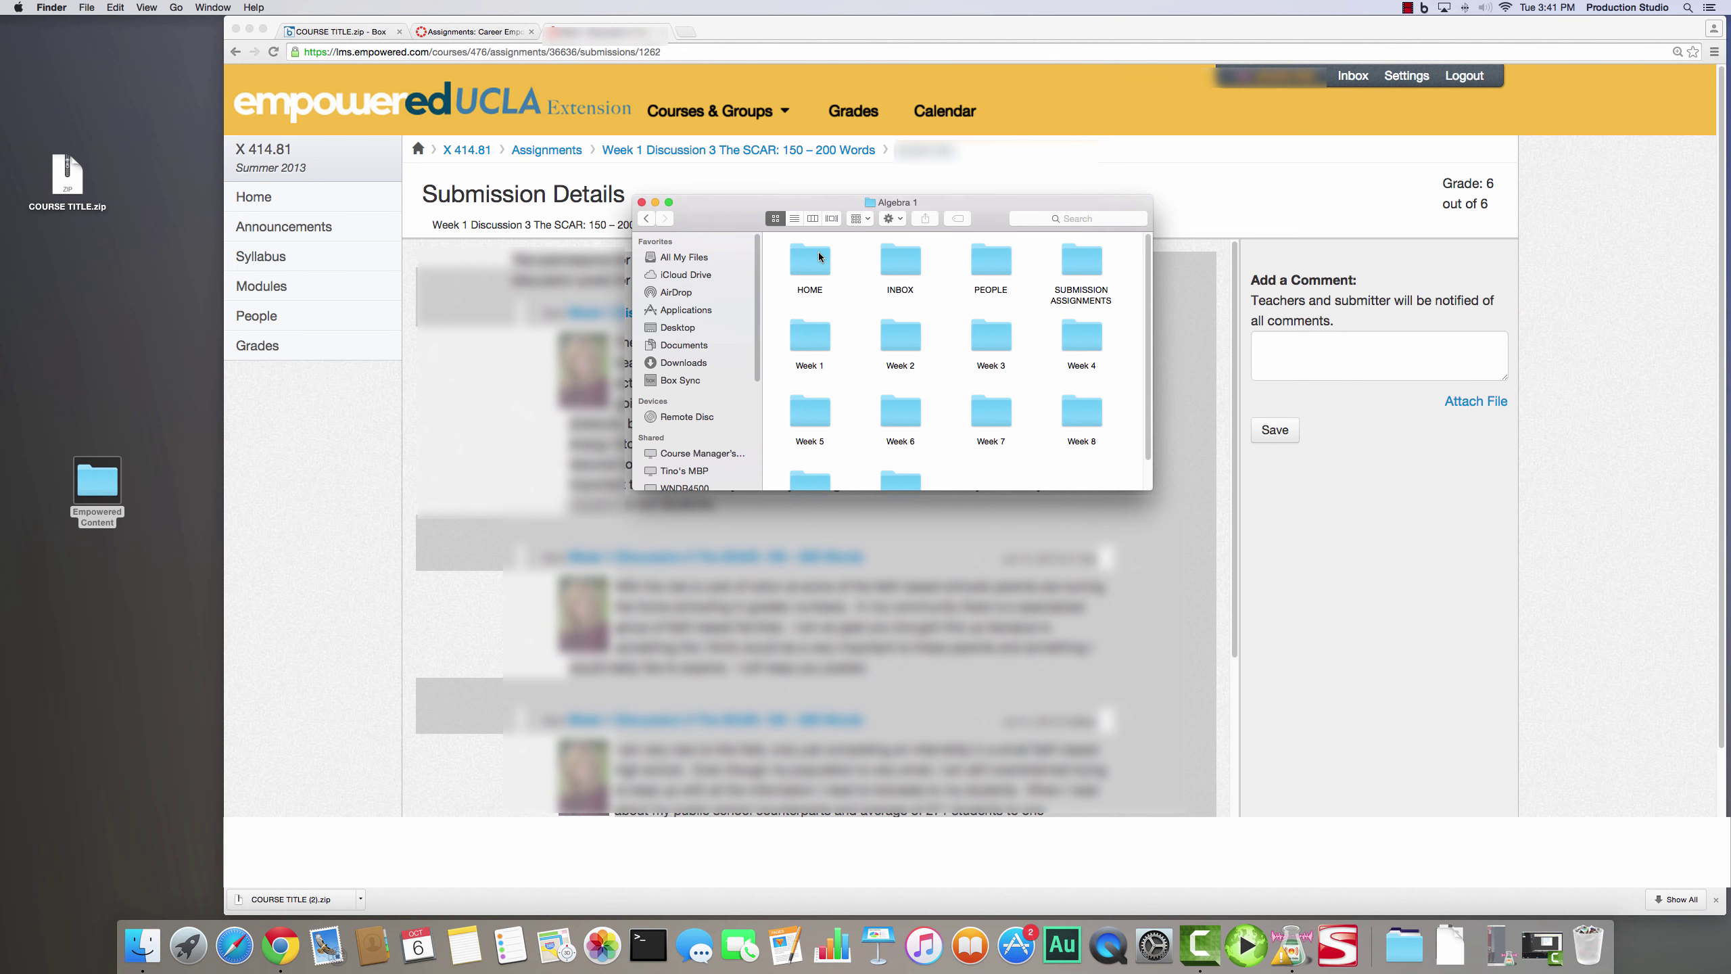
pyautogui.doubleClick(807, 341)
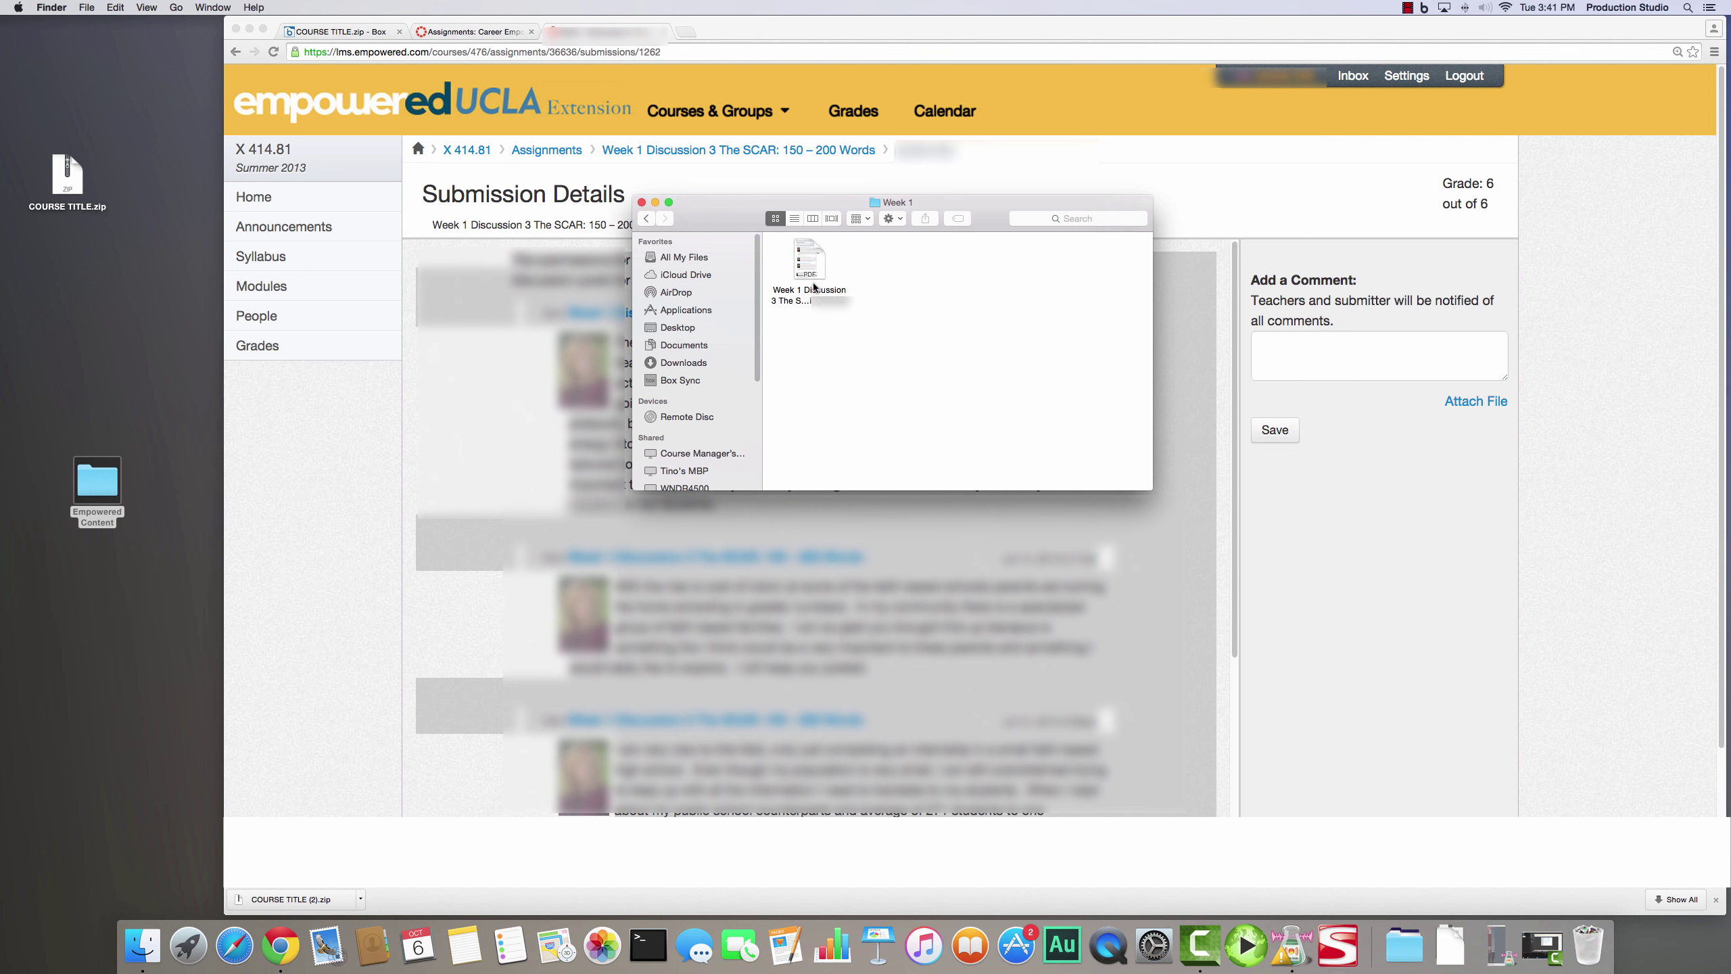
pyautogui.doubleClick(814, 261)
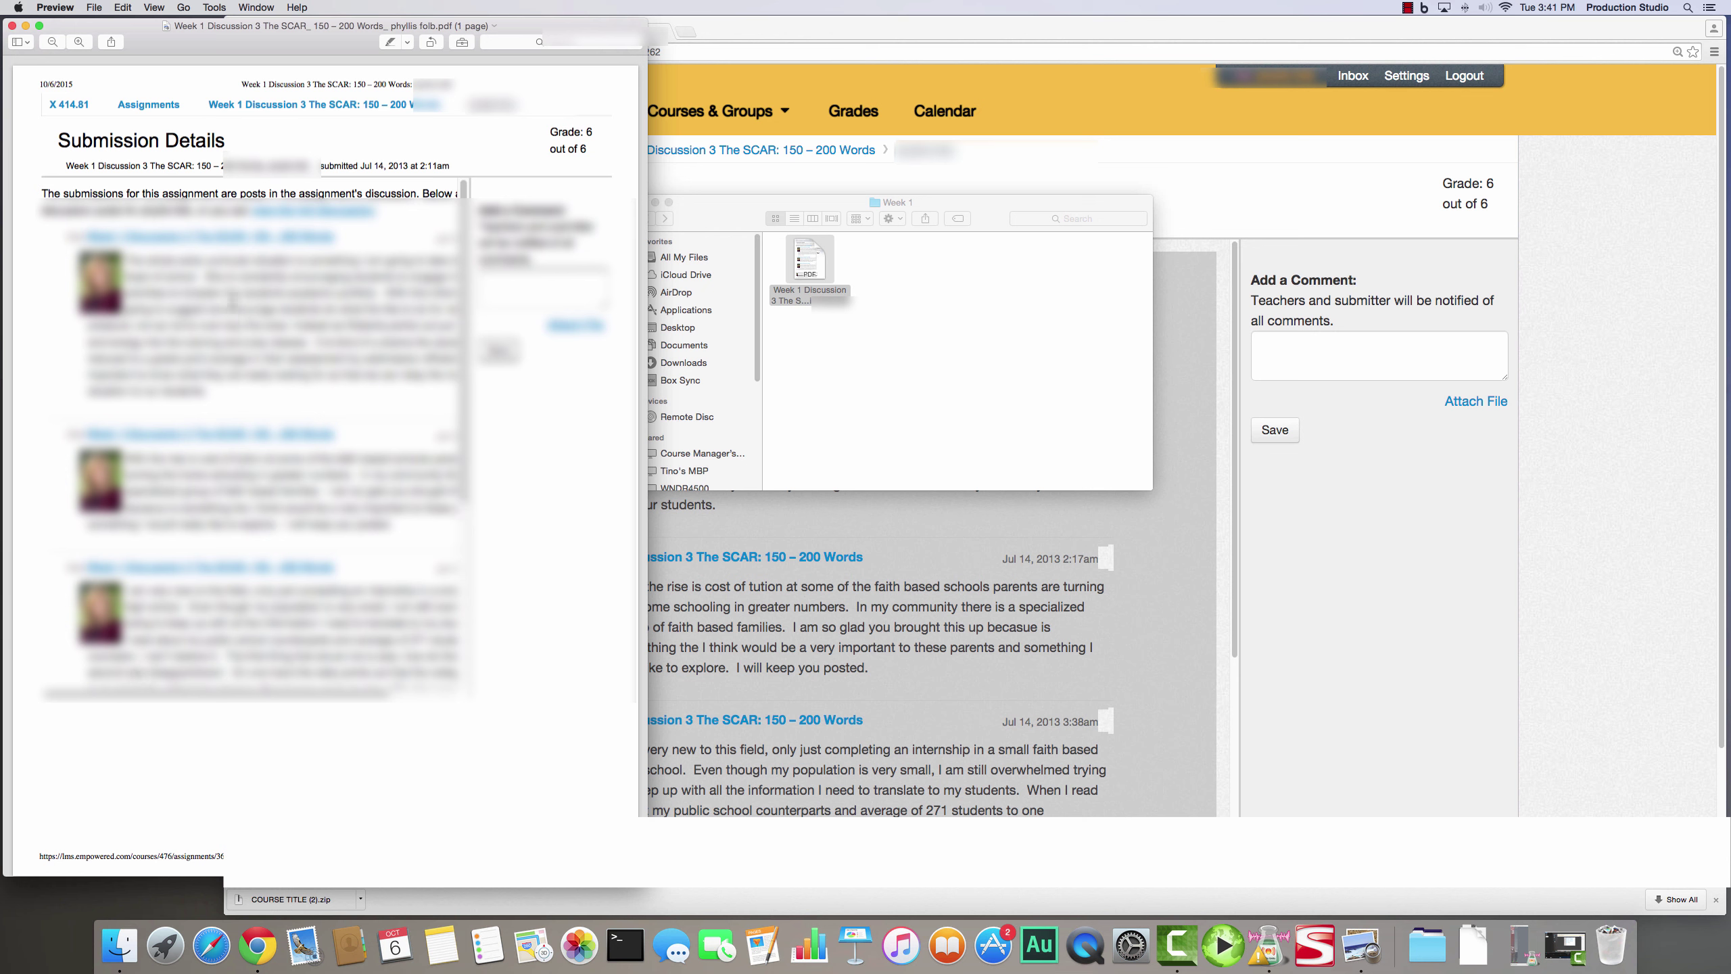
pyautogui.click(13, 25)
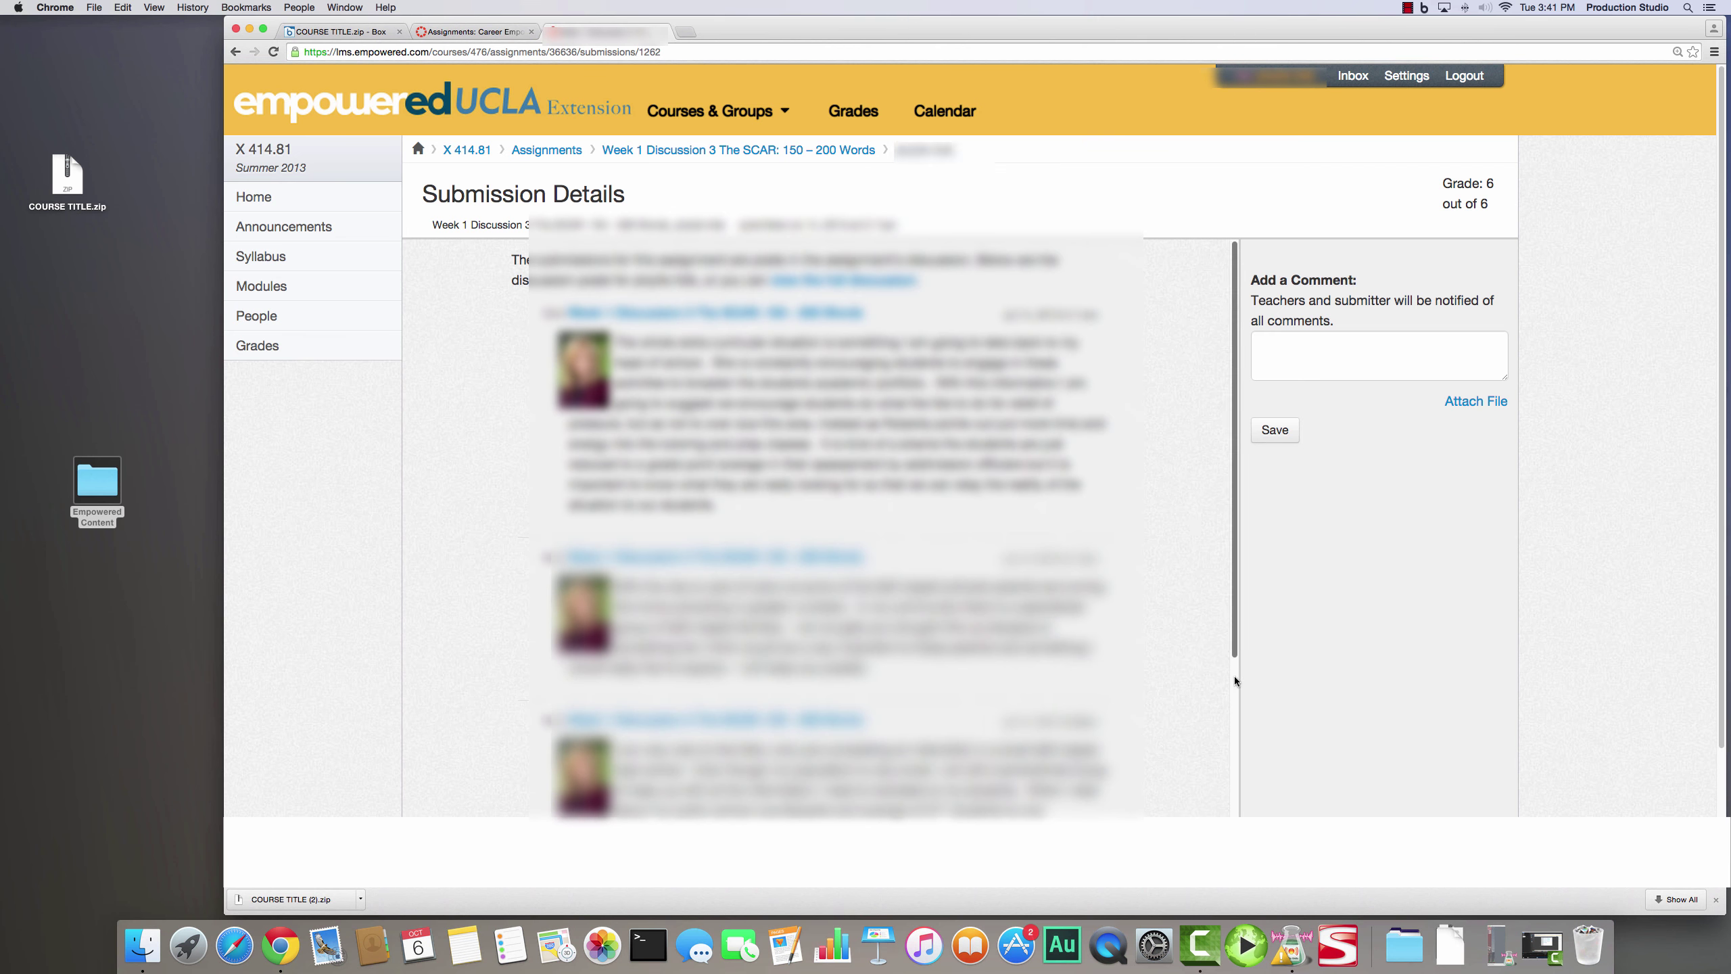
pyautogui.scroll(-10, 1236, 677)
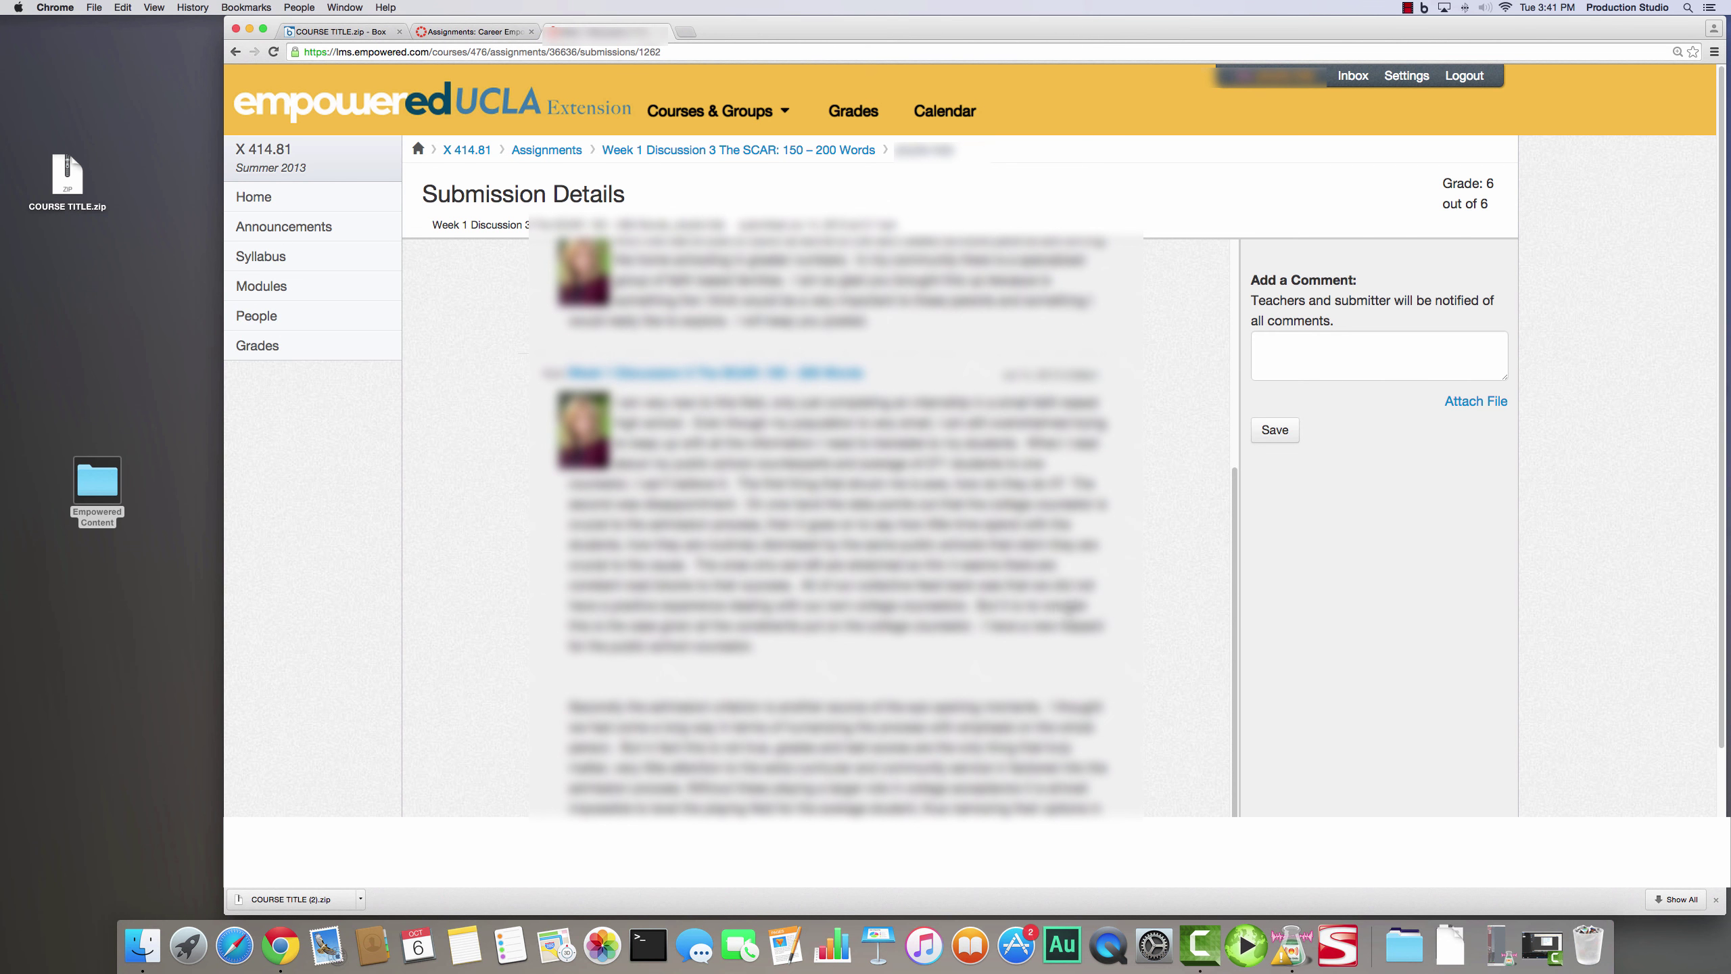
pyautogui.press('super+a')
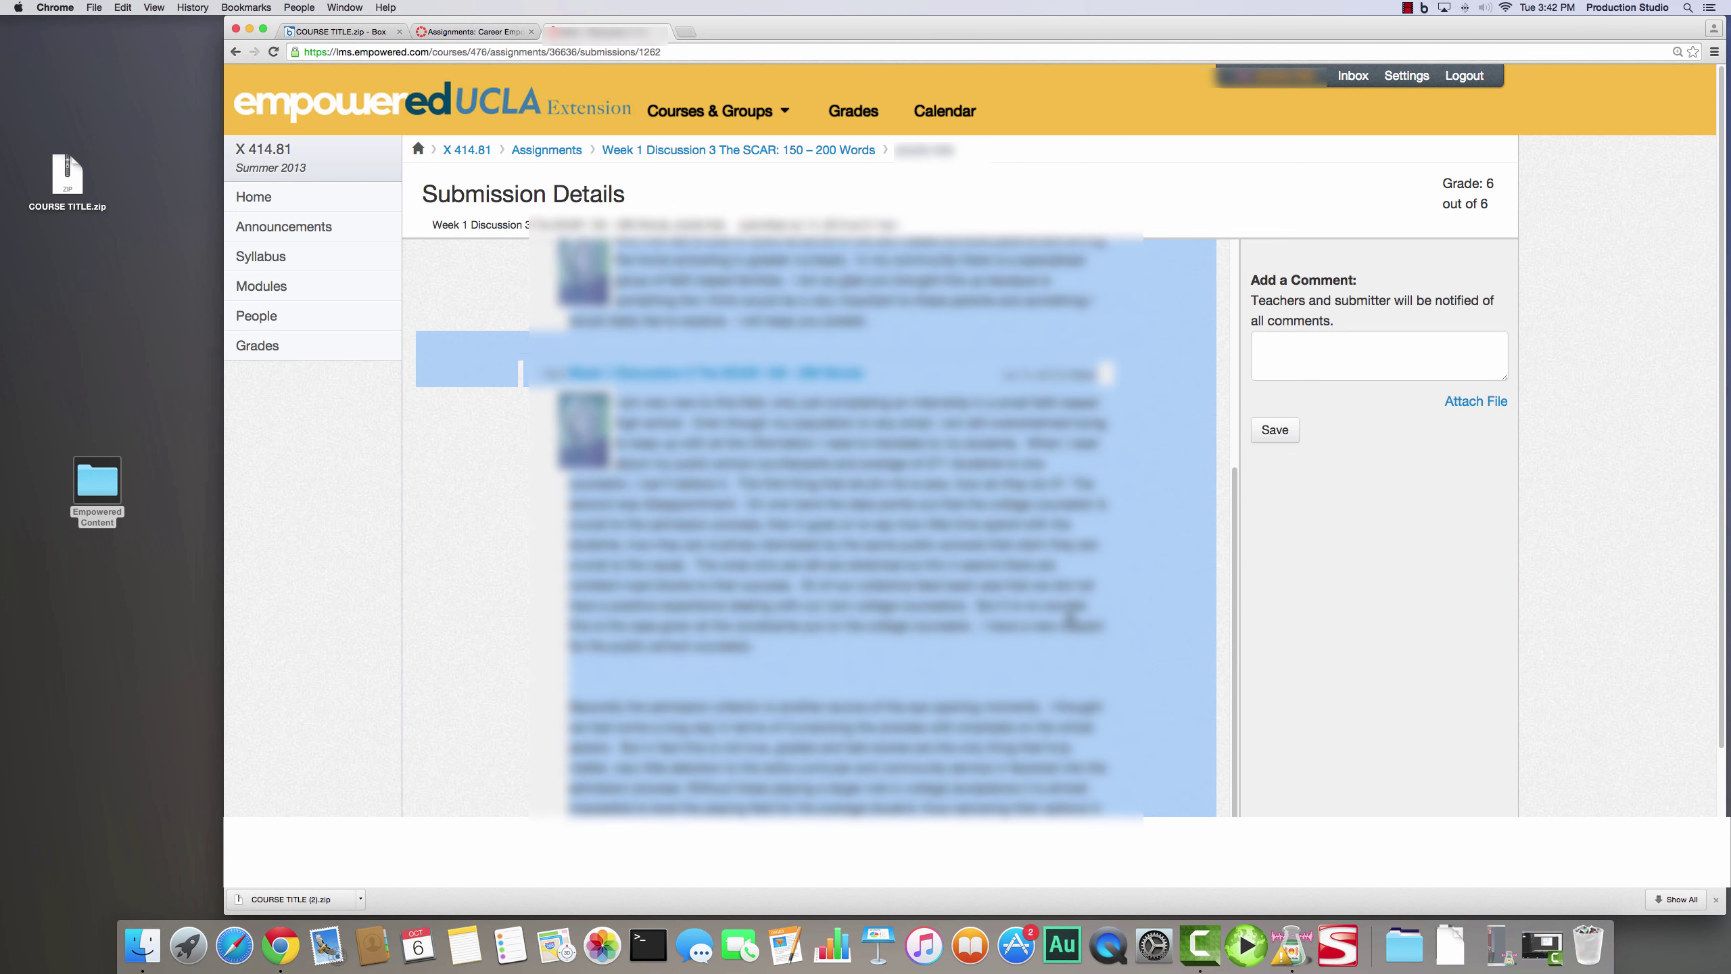
pyautogui.click(495, 608)
pyautogui.press('super+a')
pyautogui.press('super+Up')
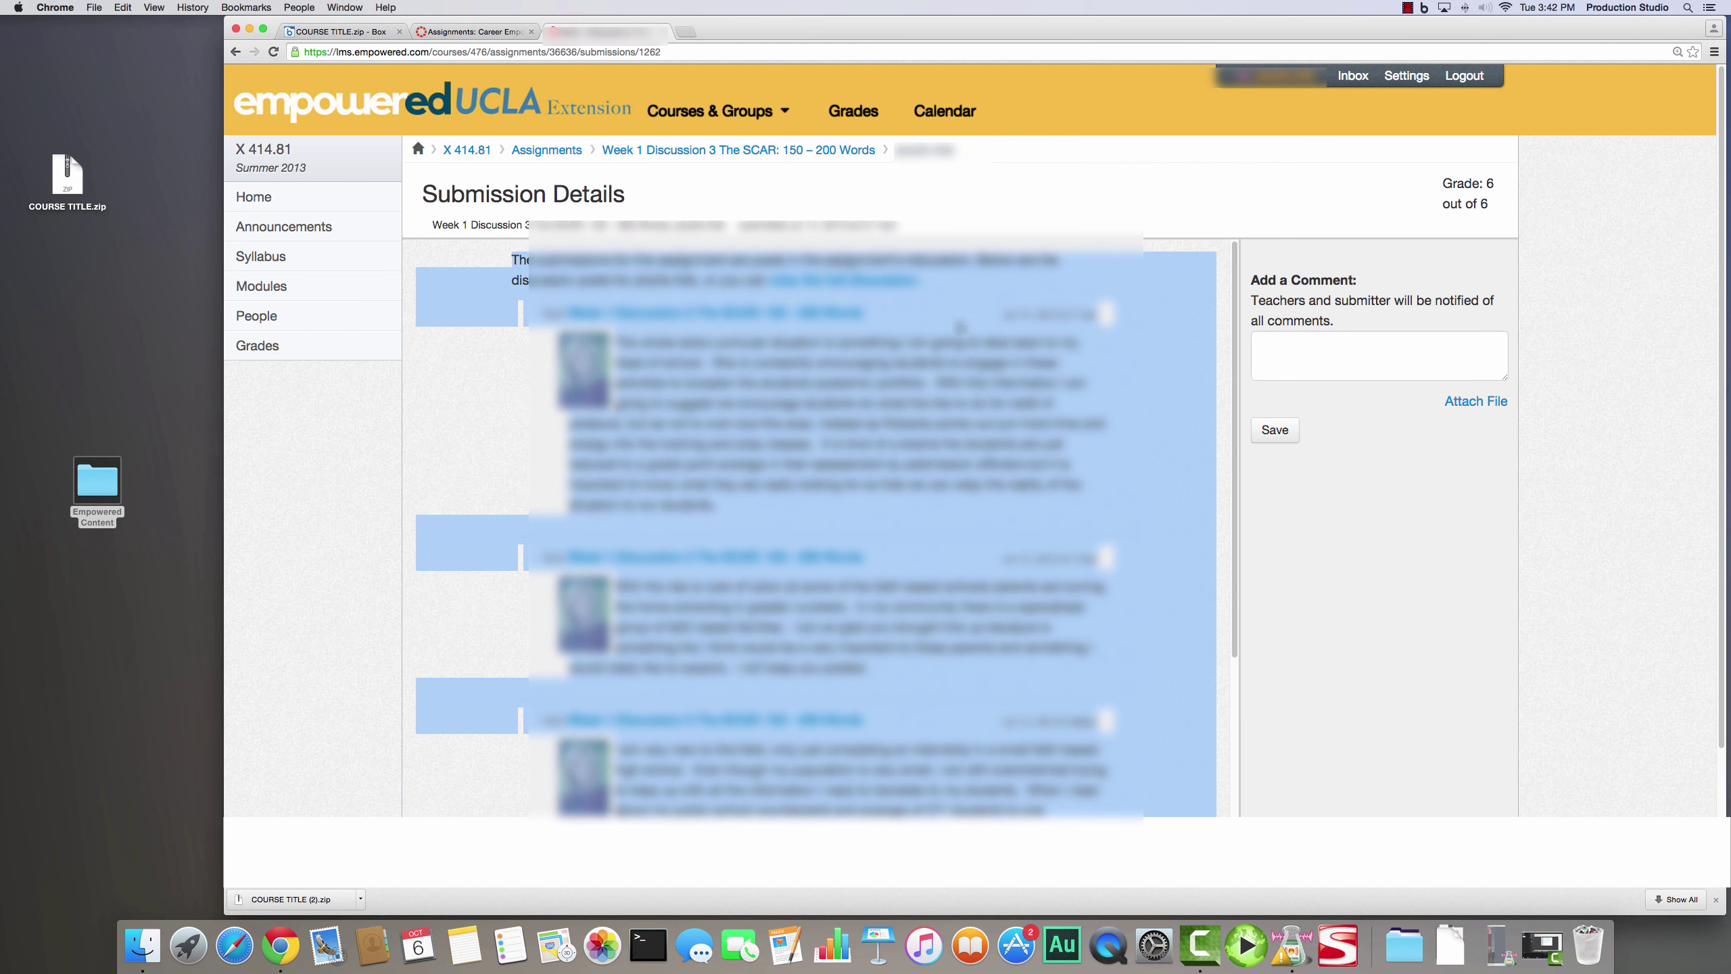
pyautogui.click(1715, 53)
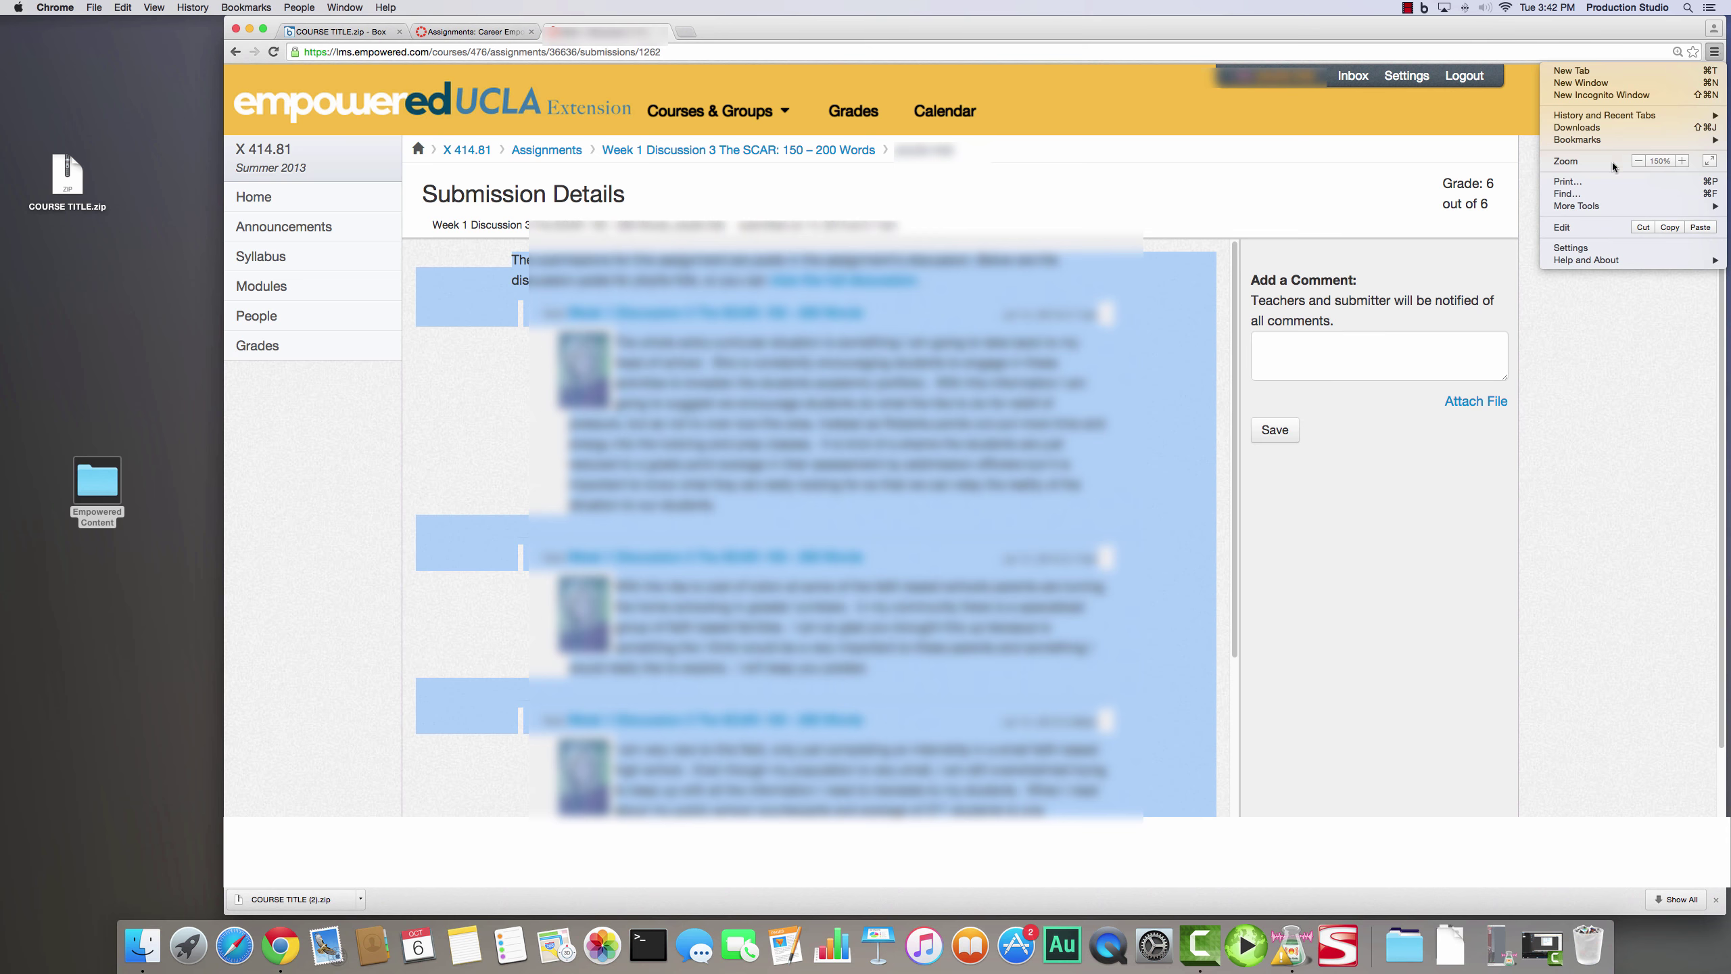
pyautogui.click(1568, 182)
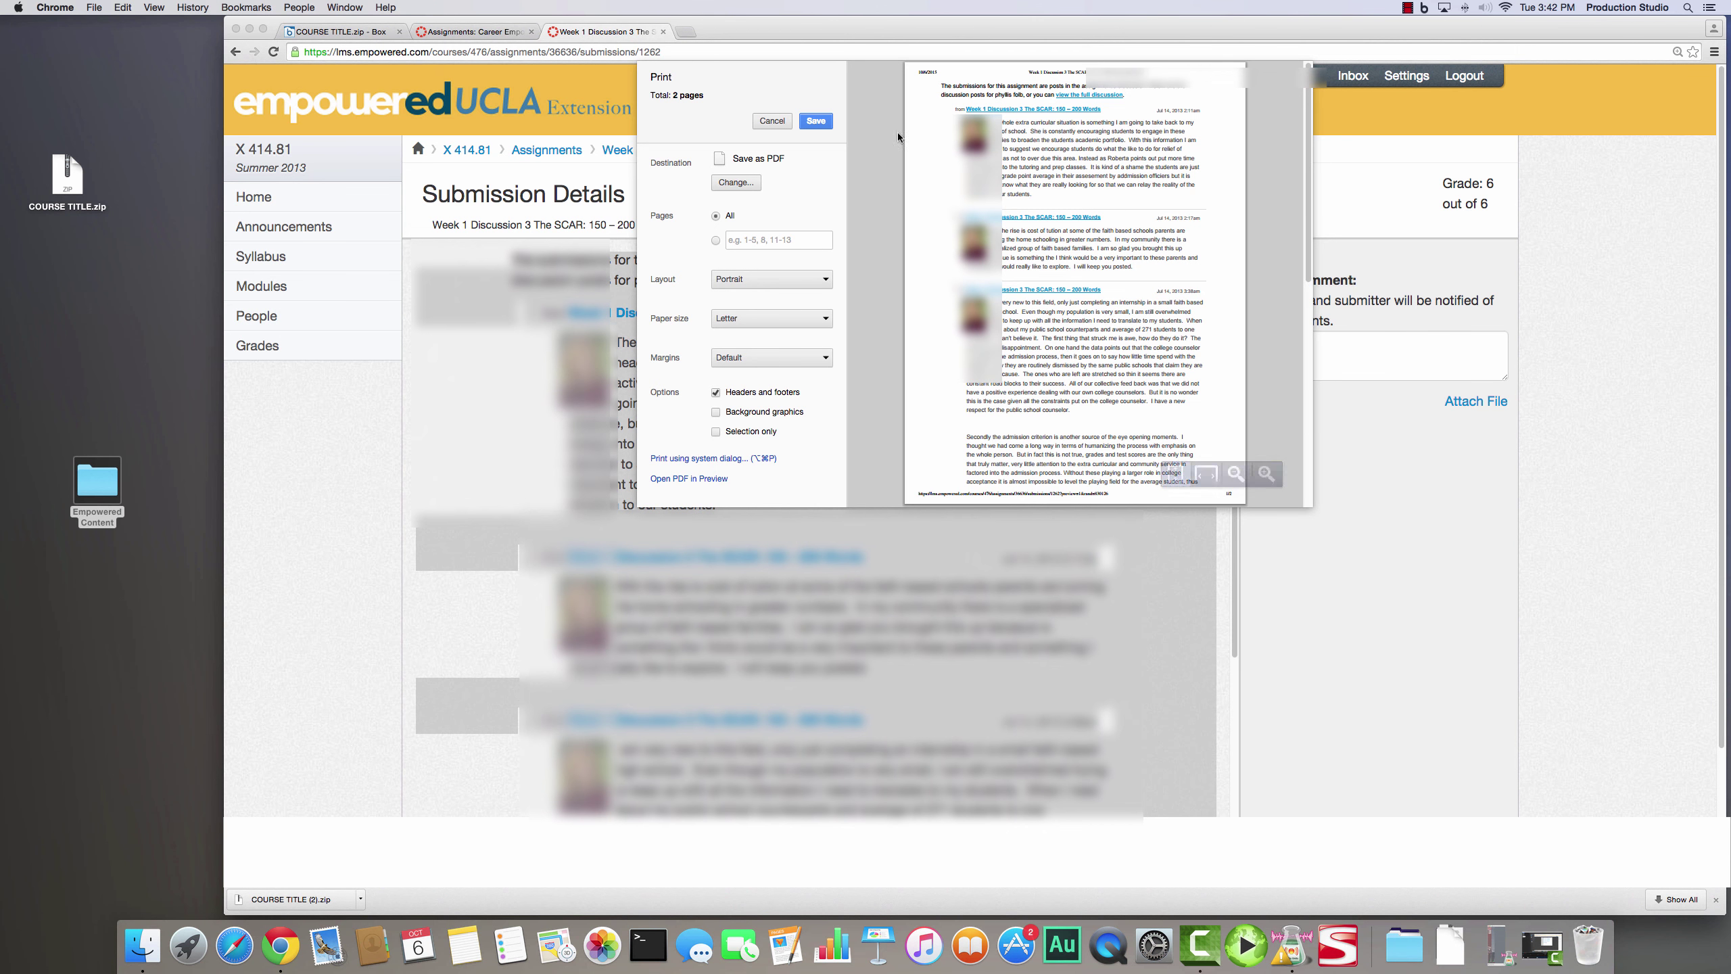
pyautogui.click(770, 122)
pyautogui.press('super+c')
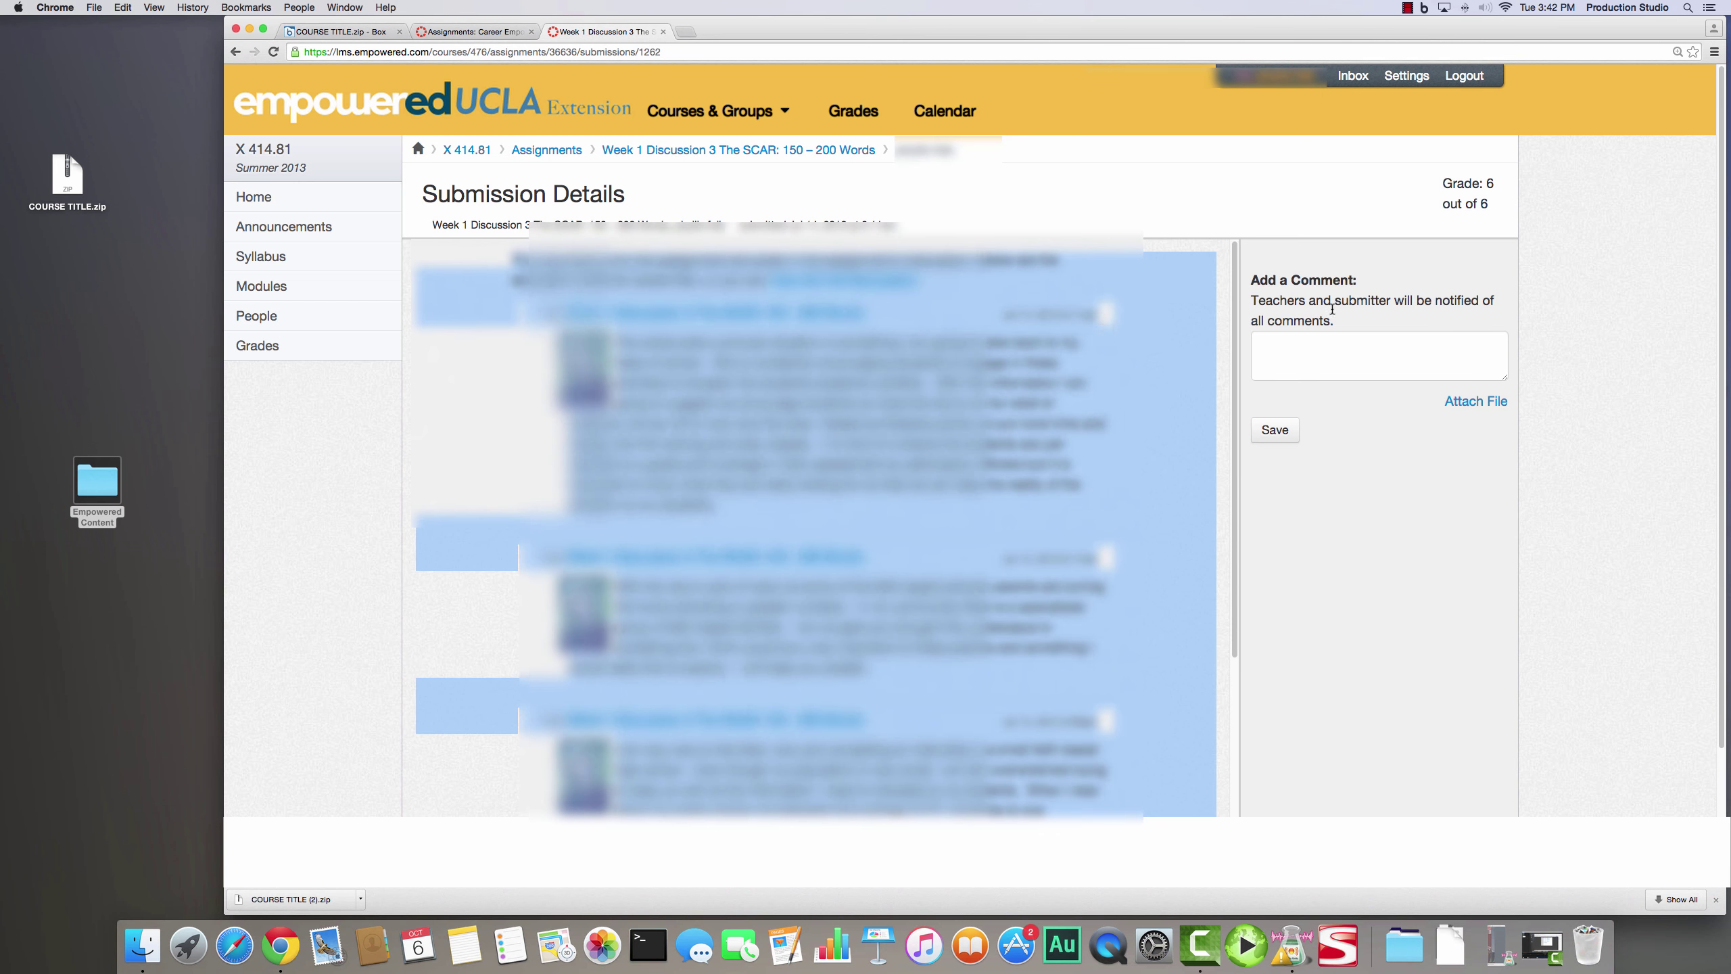
pyautogui.press('super+a')
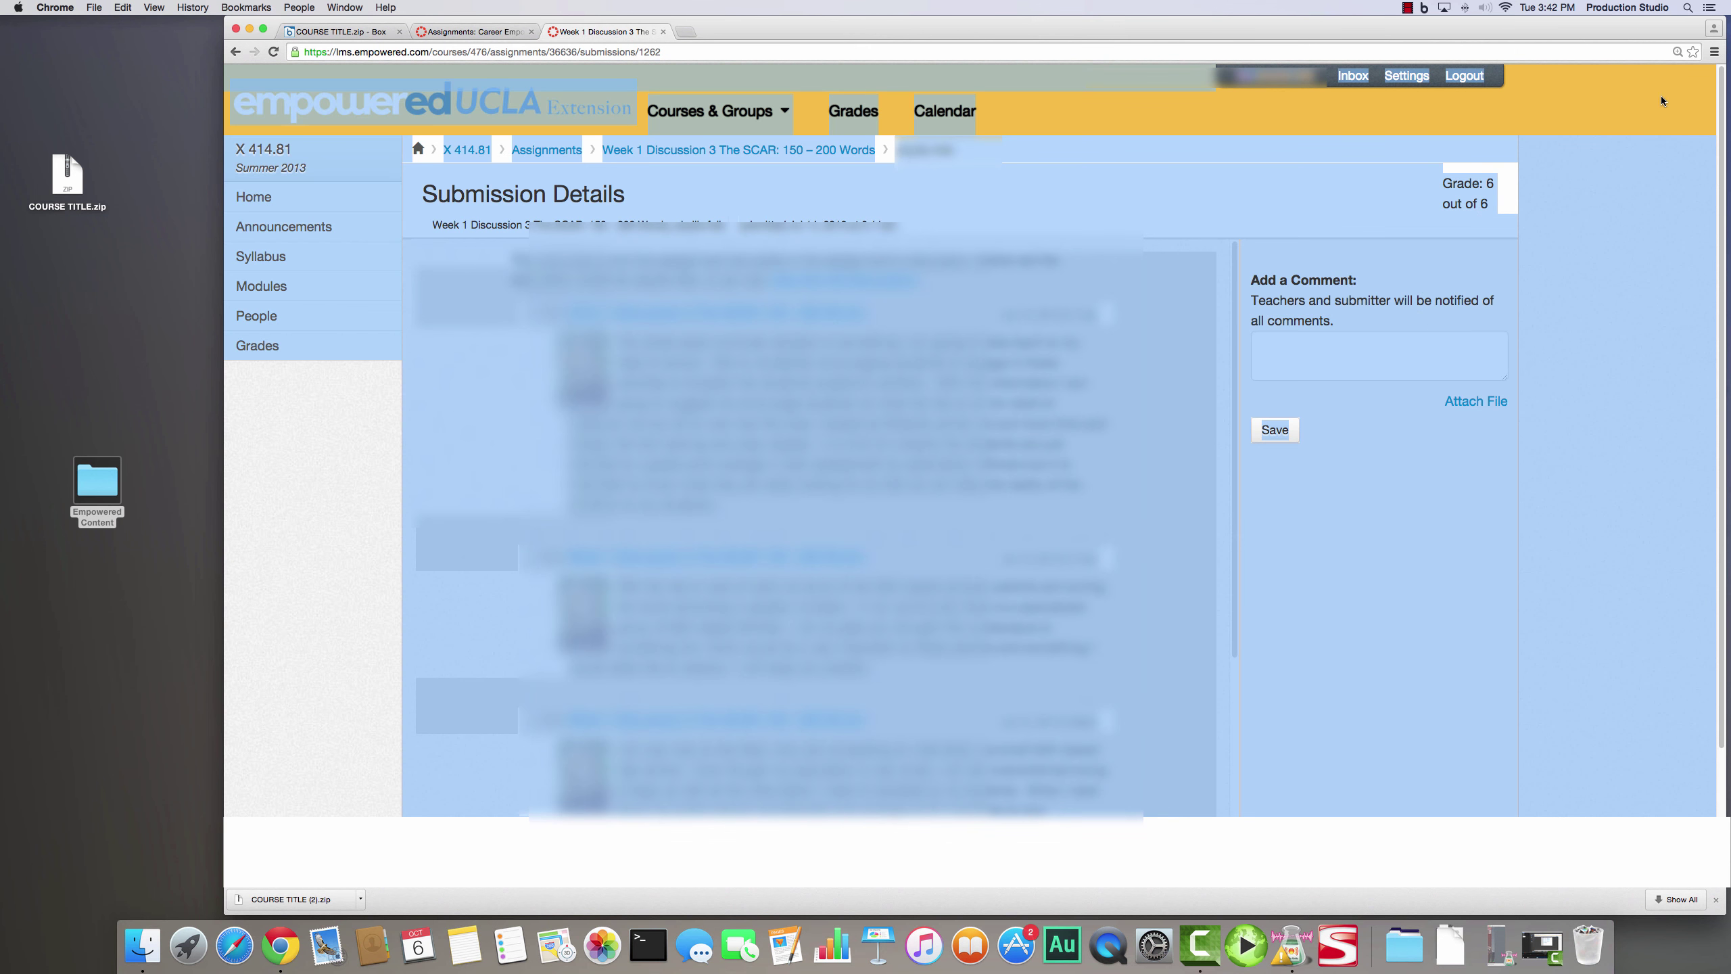
pyautogui.click(1715, 52)
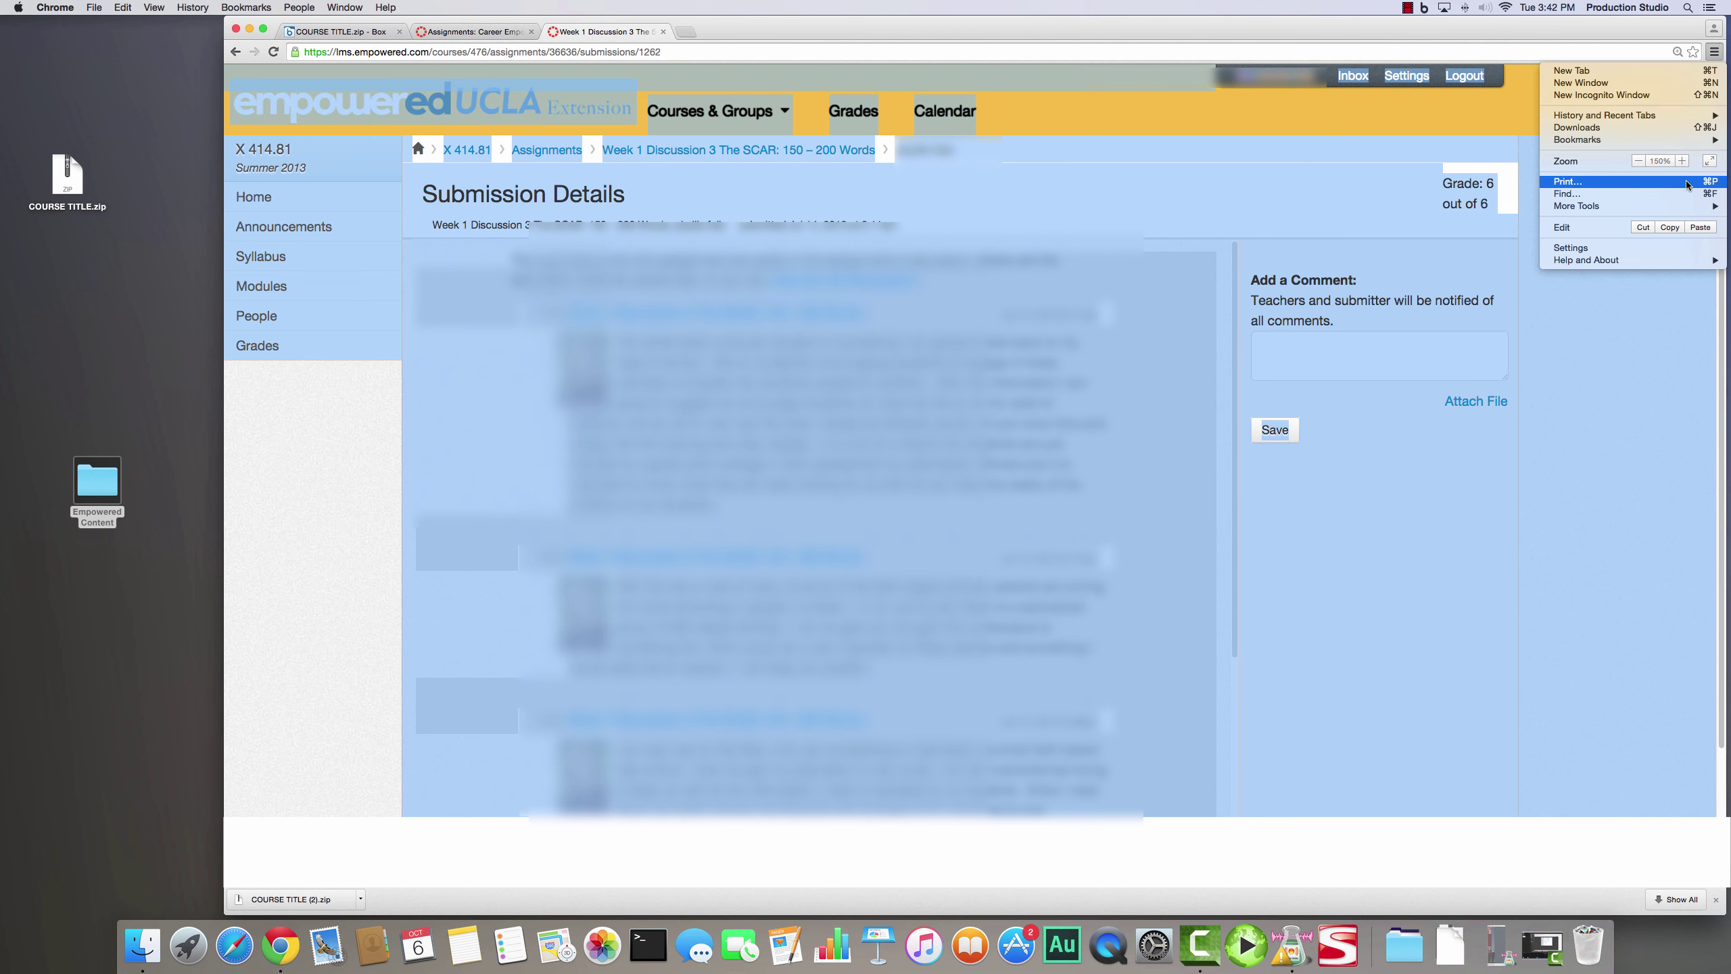
pyautogui.click(1686, 184)
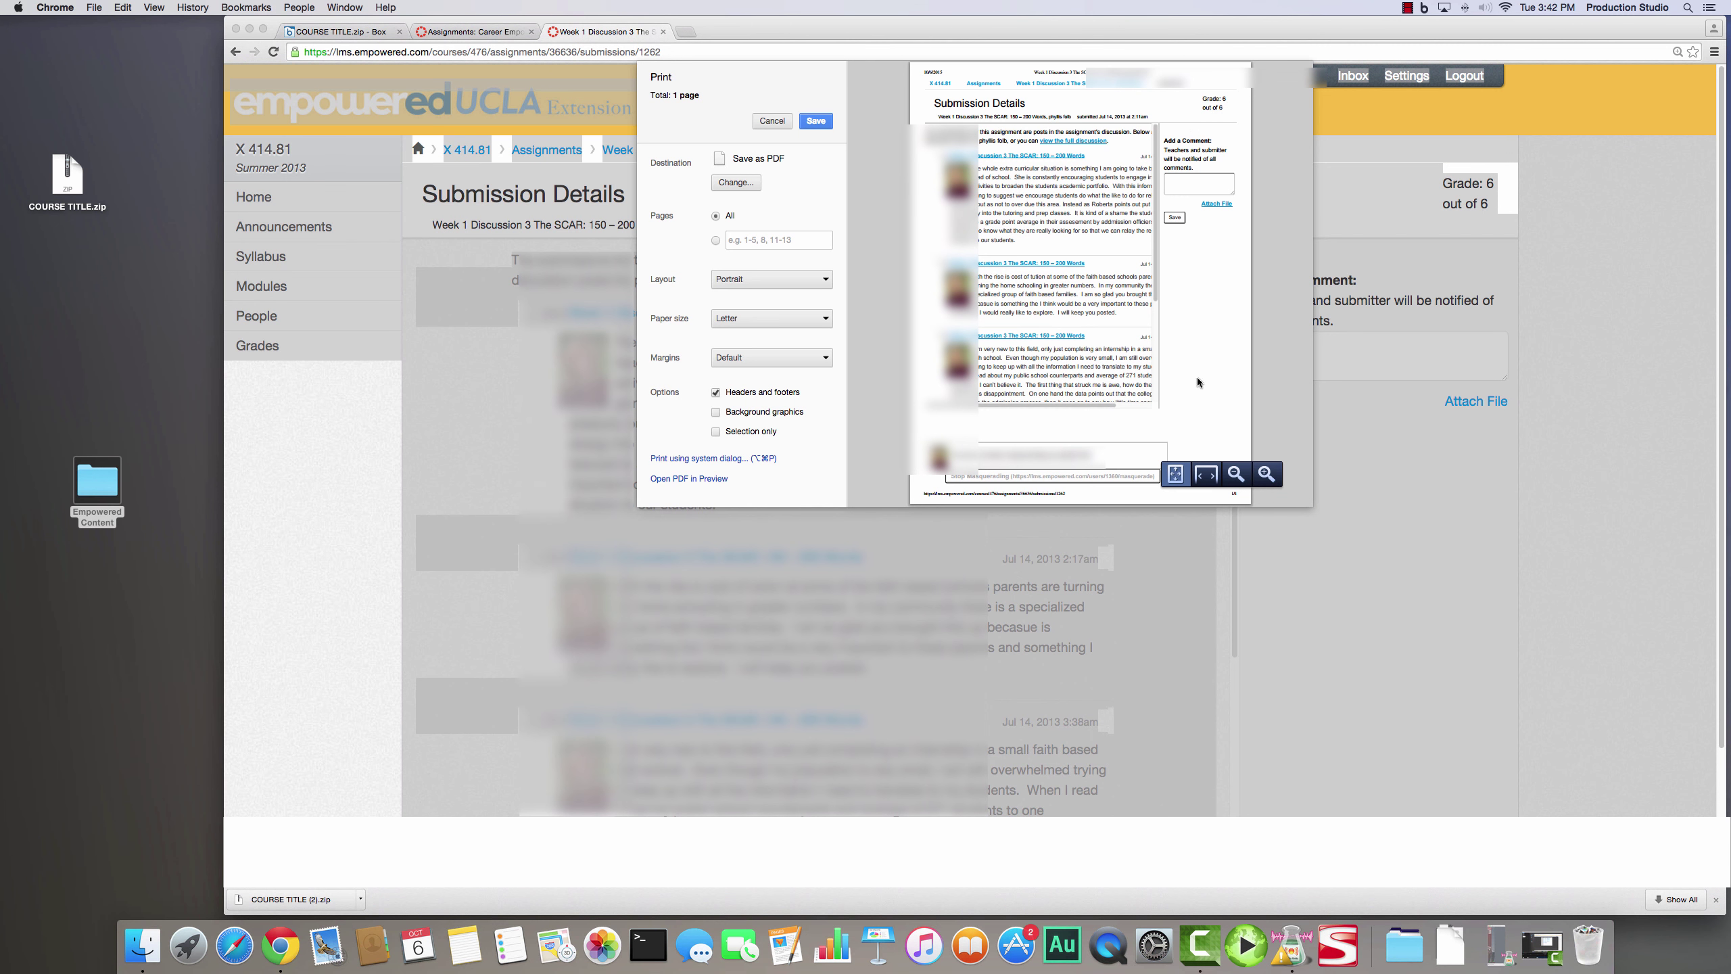
pyautogui.click(773, 120)
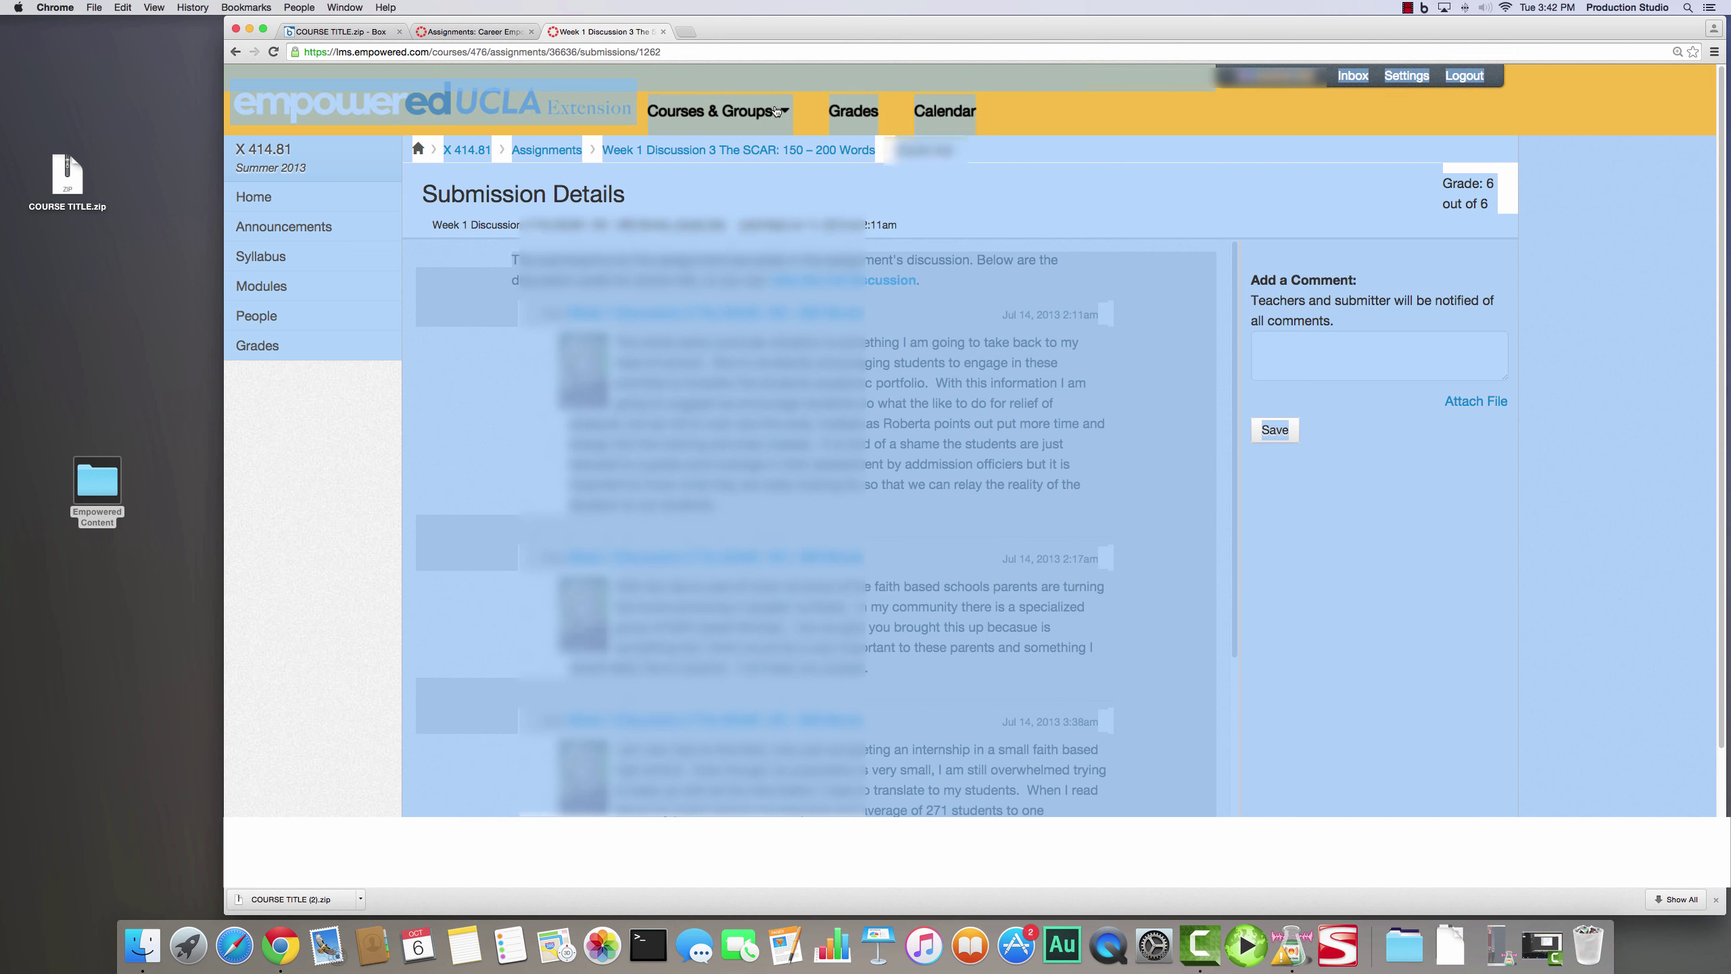
pyautogui.click(1239, 476)
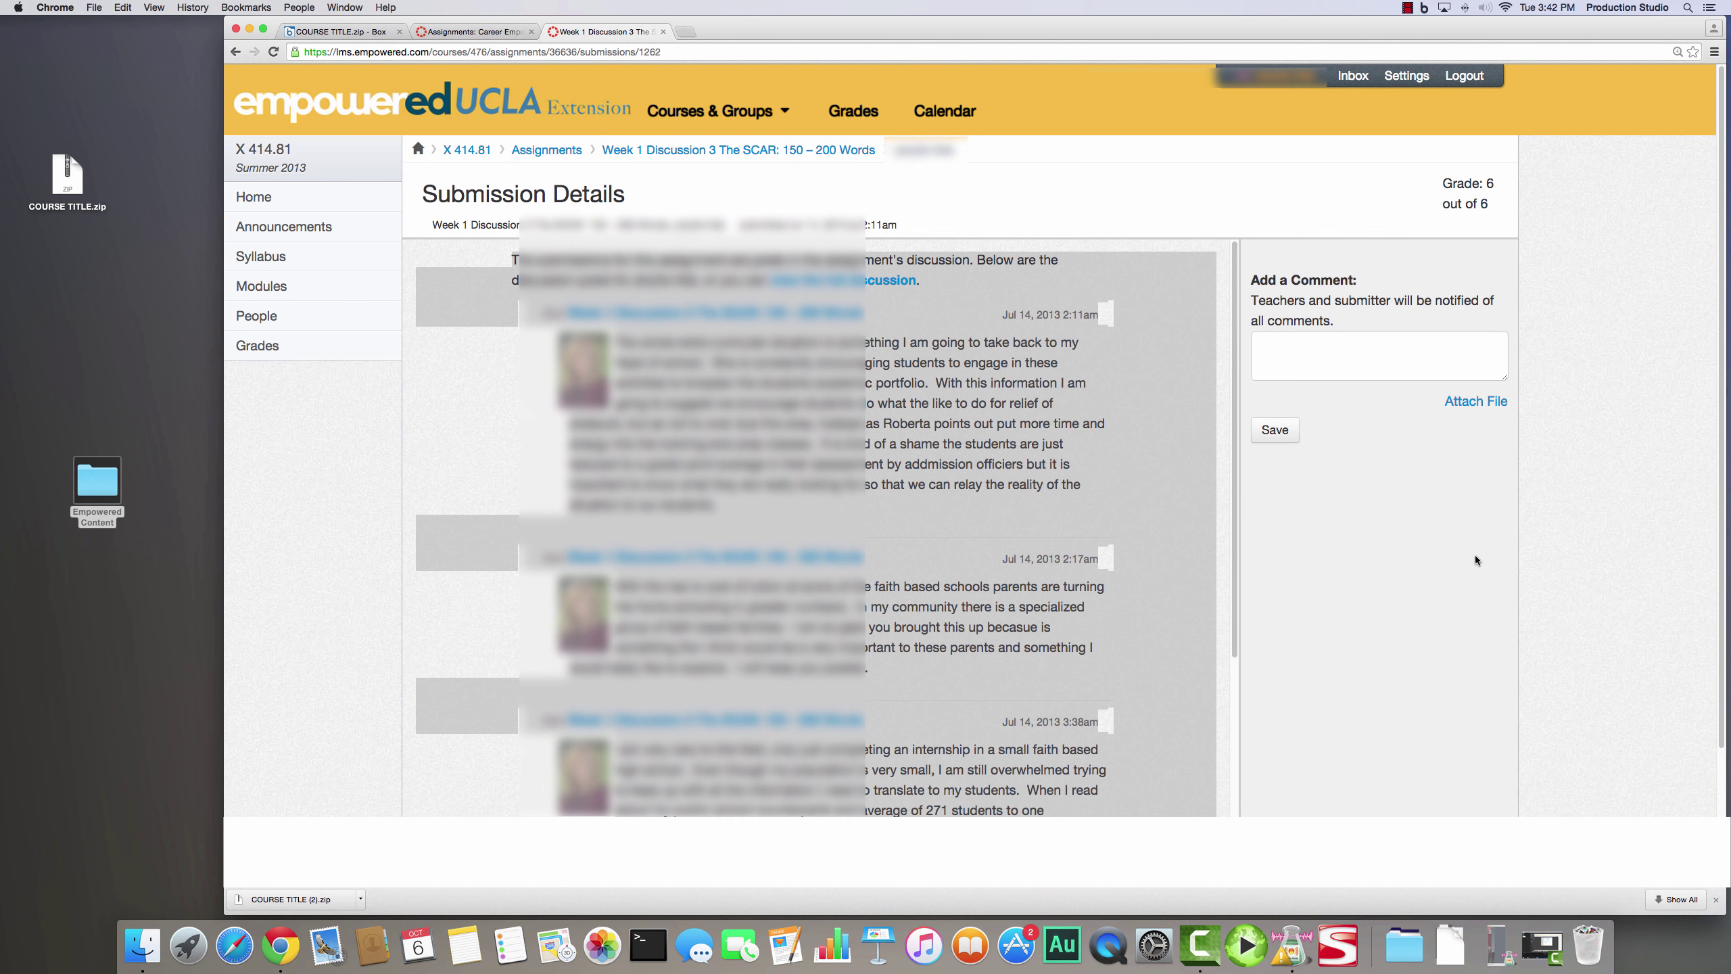
pyautogui.click(1142, 476)
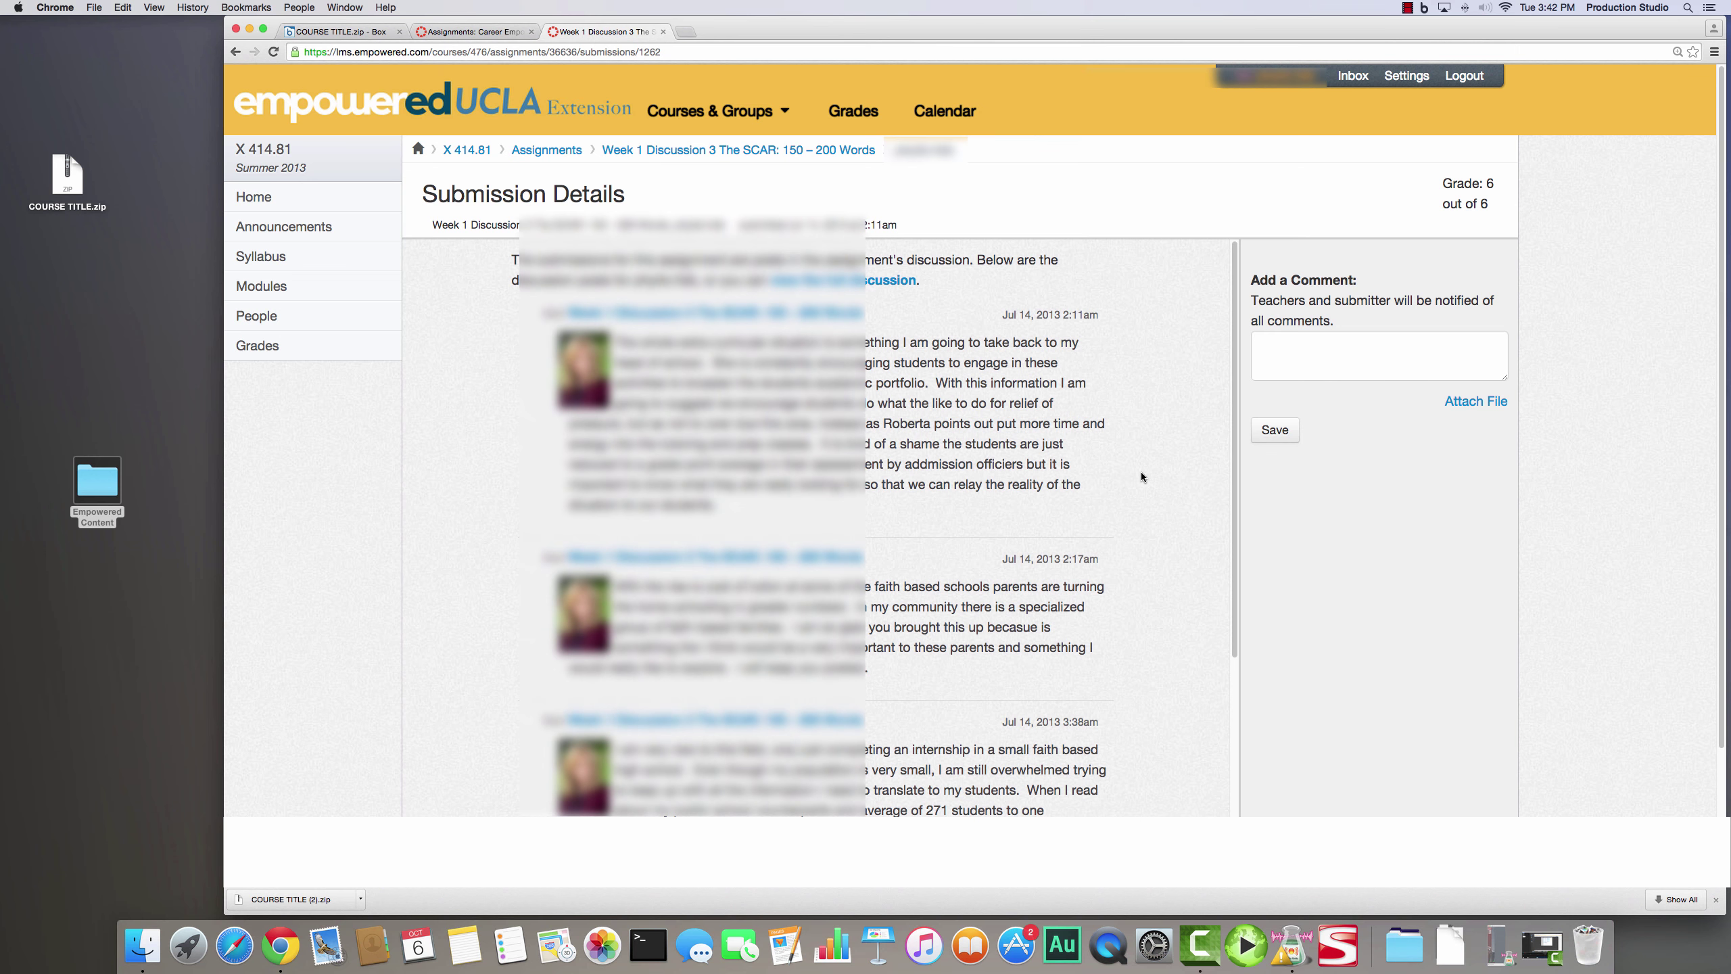
pyautogui.press('super+a')
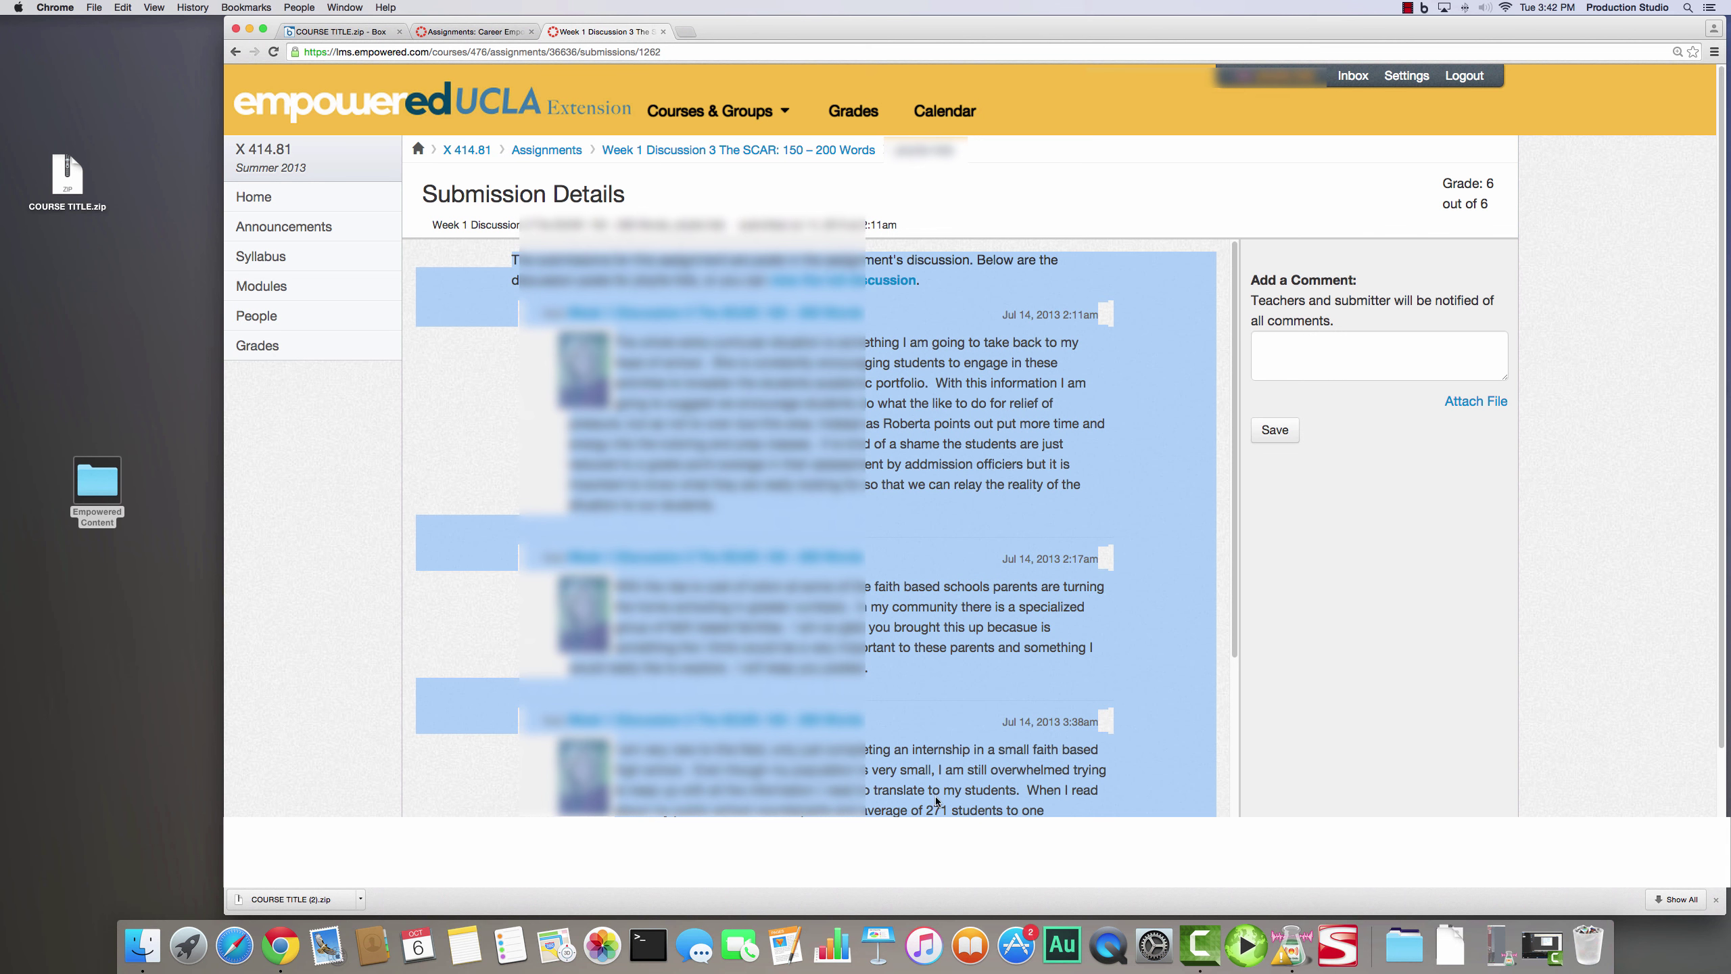
pyautogui.click(1402, 427)
pyautogui.press('super+a')
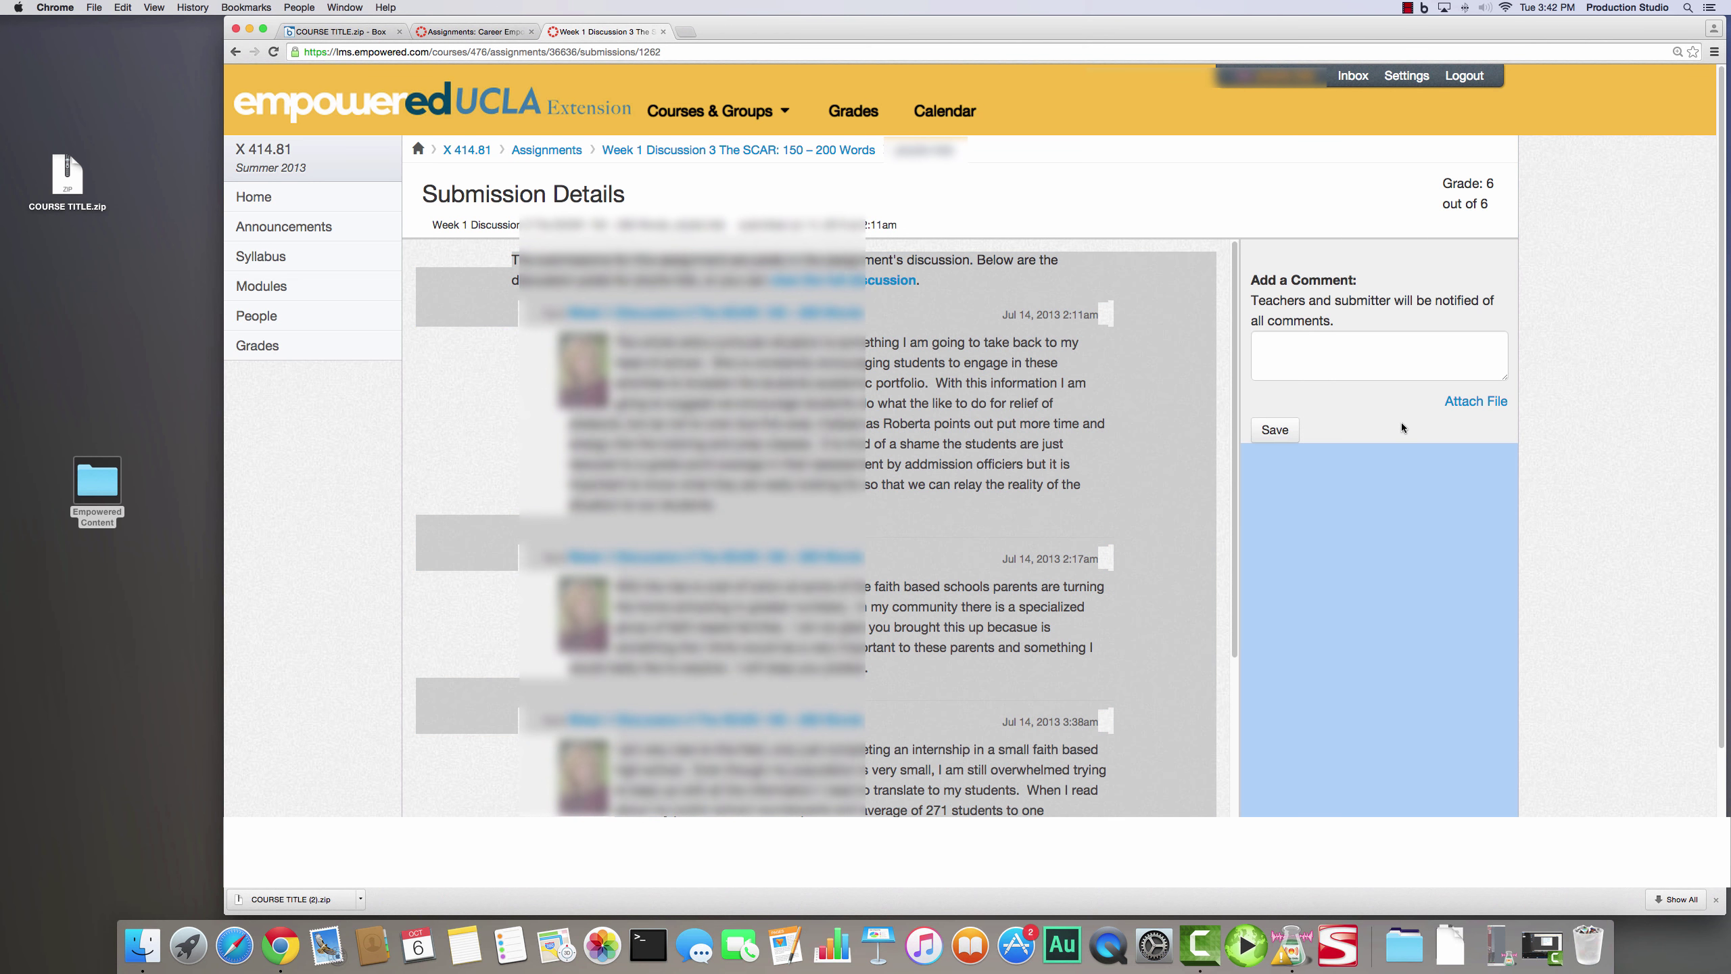
pyautogui.moveTo(1277, 251); pyautogui.dragTo(1466, 436)
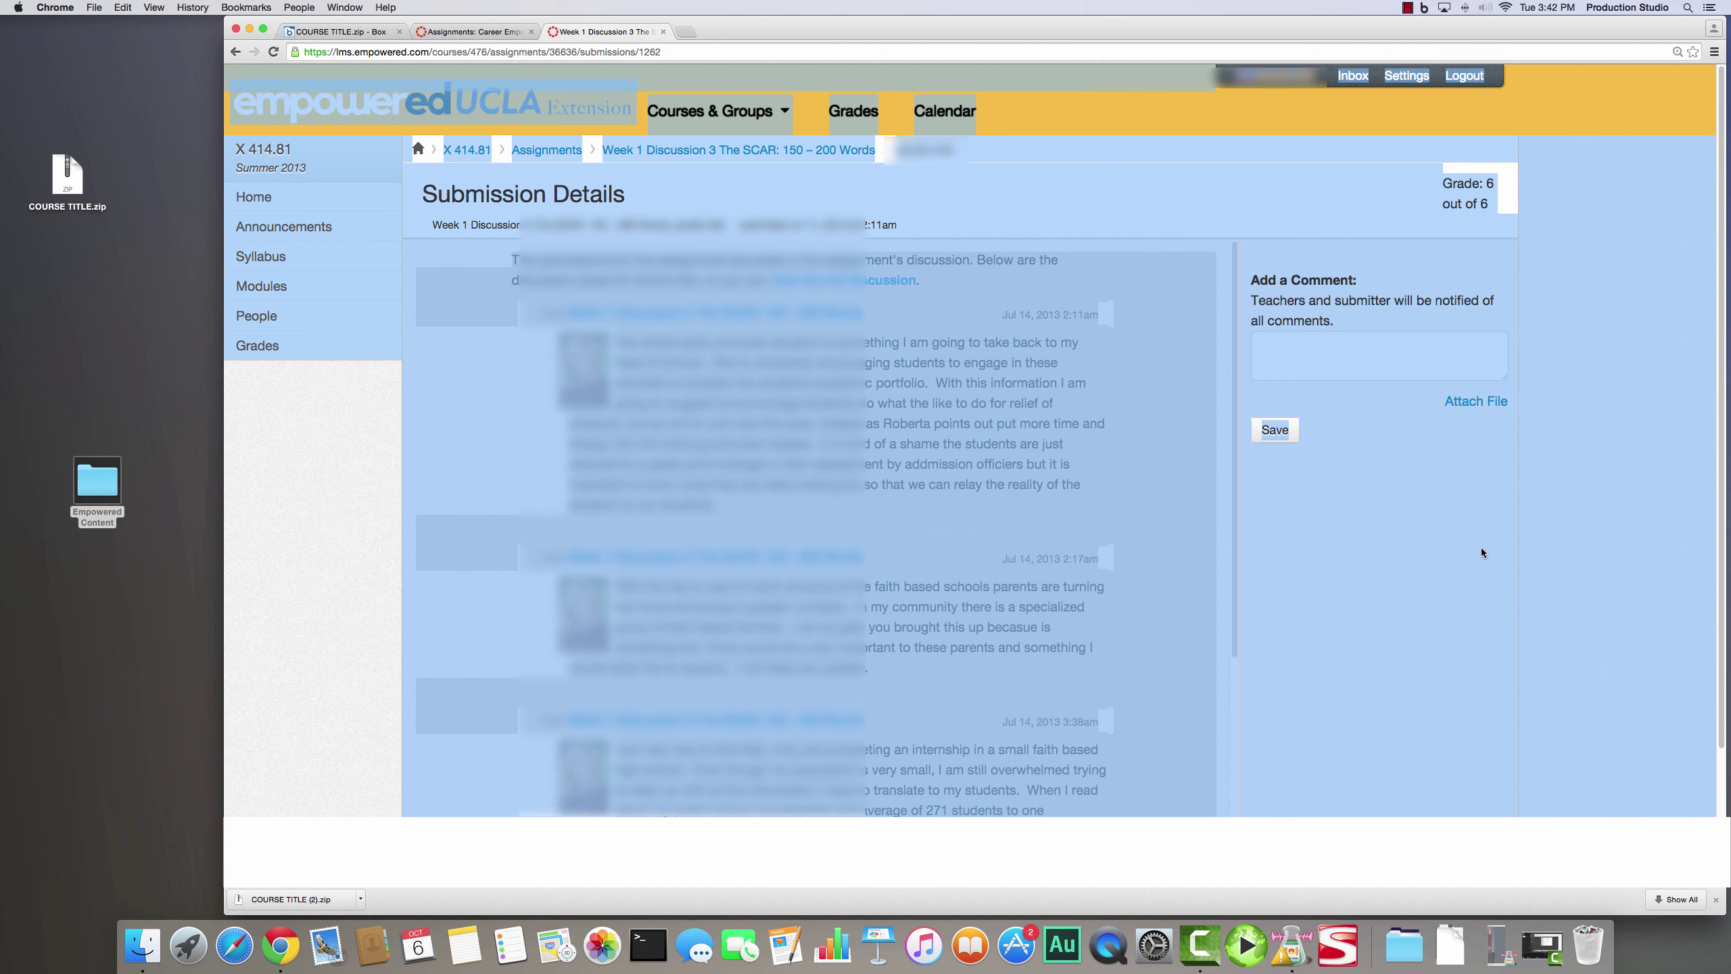
pyautogui.click(1481, 547)
pyautogui.moveTo(1272, 278); pyautogui.dragTo(1469, 501)
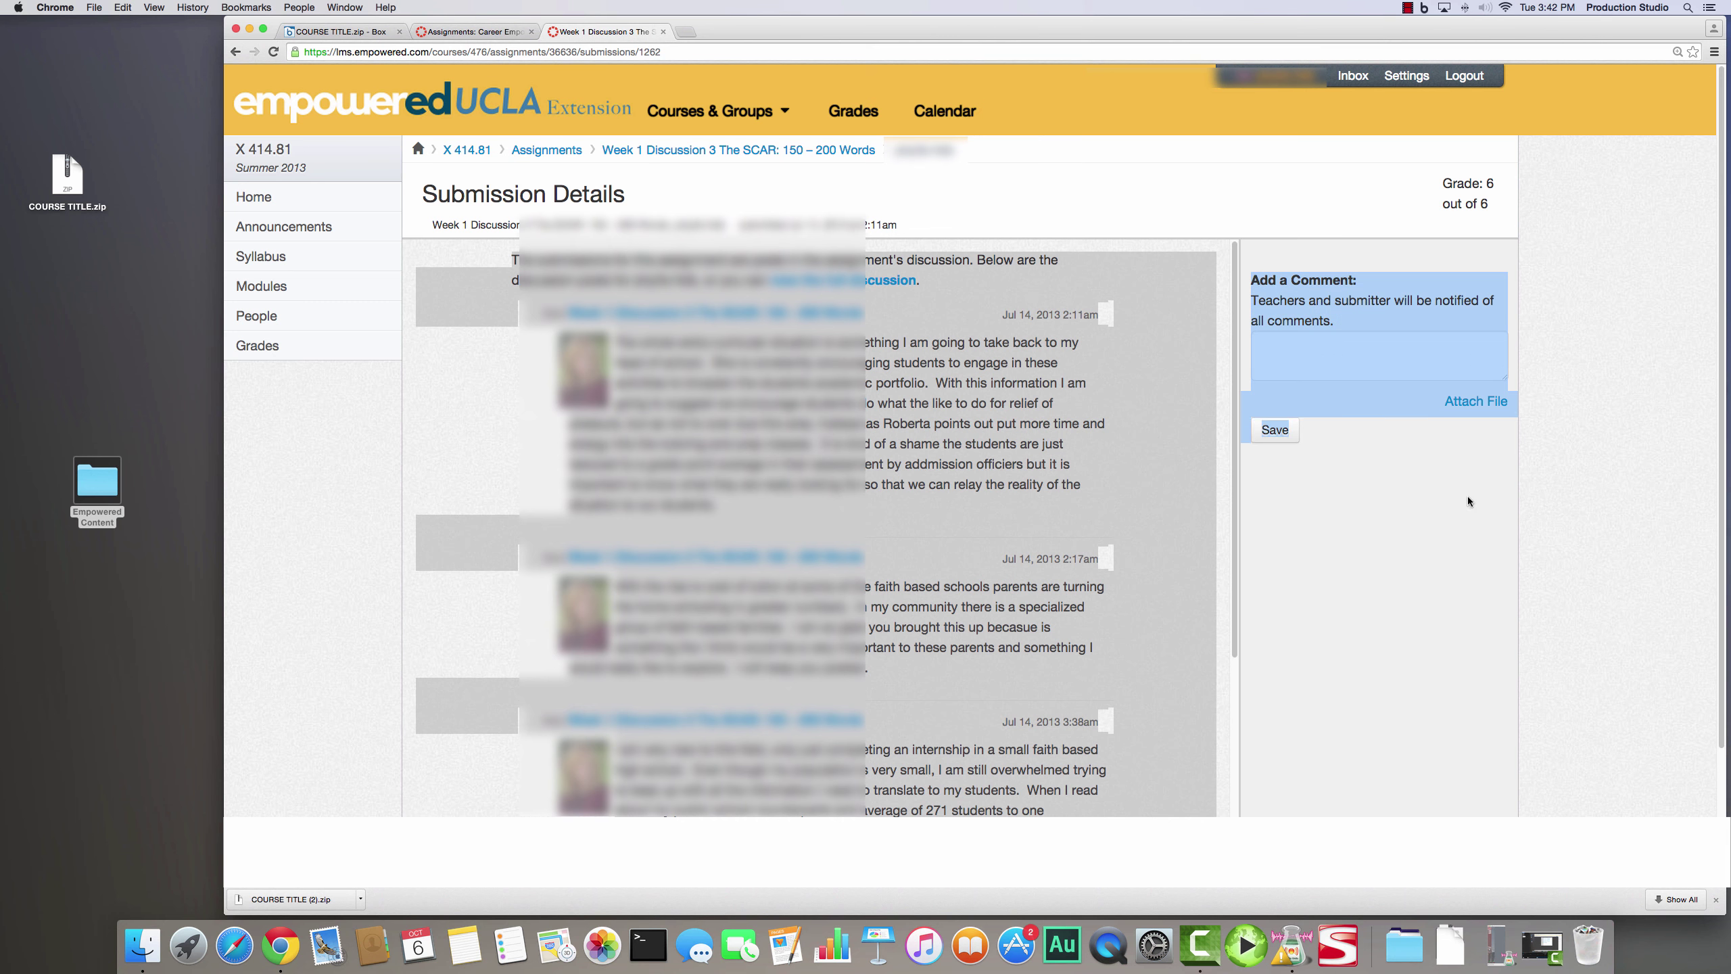
pyautogui.click(1715, 52)
# - Save the submission page as PDF 'Week 1 Discussion 3 COMMENTS' in the Week 1 folder
pyautogui.moveTo(1679, 148)
pyautogui.click(1680, 180)
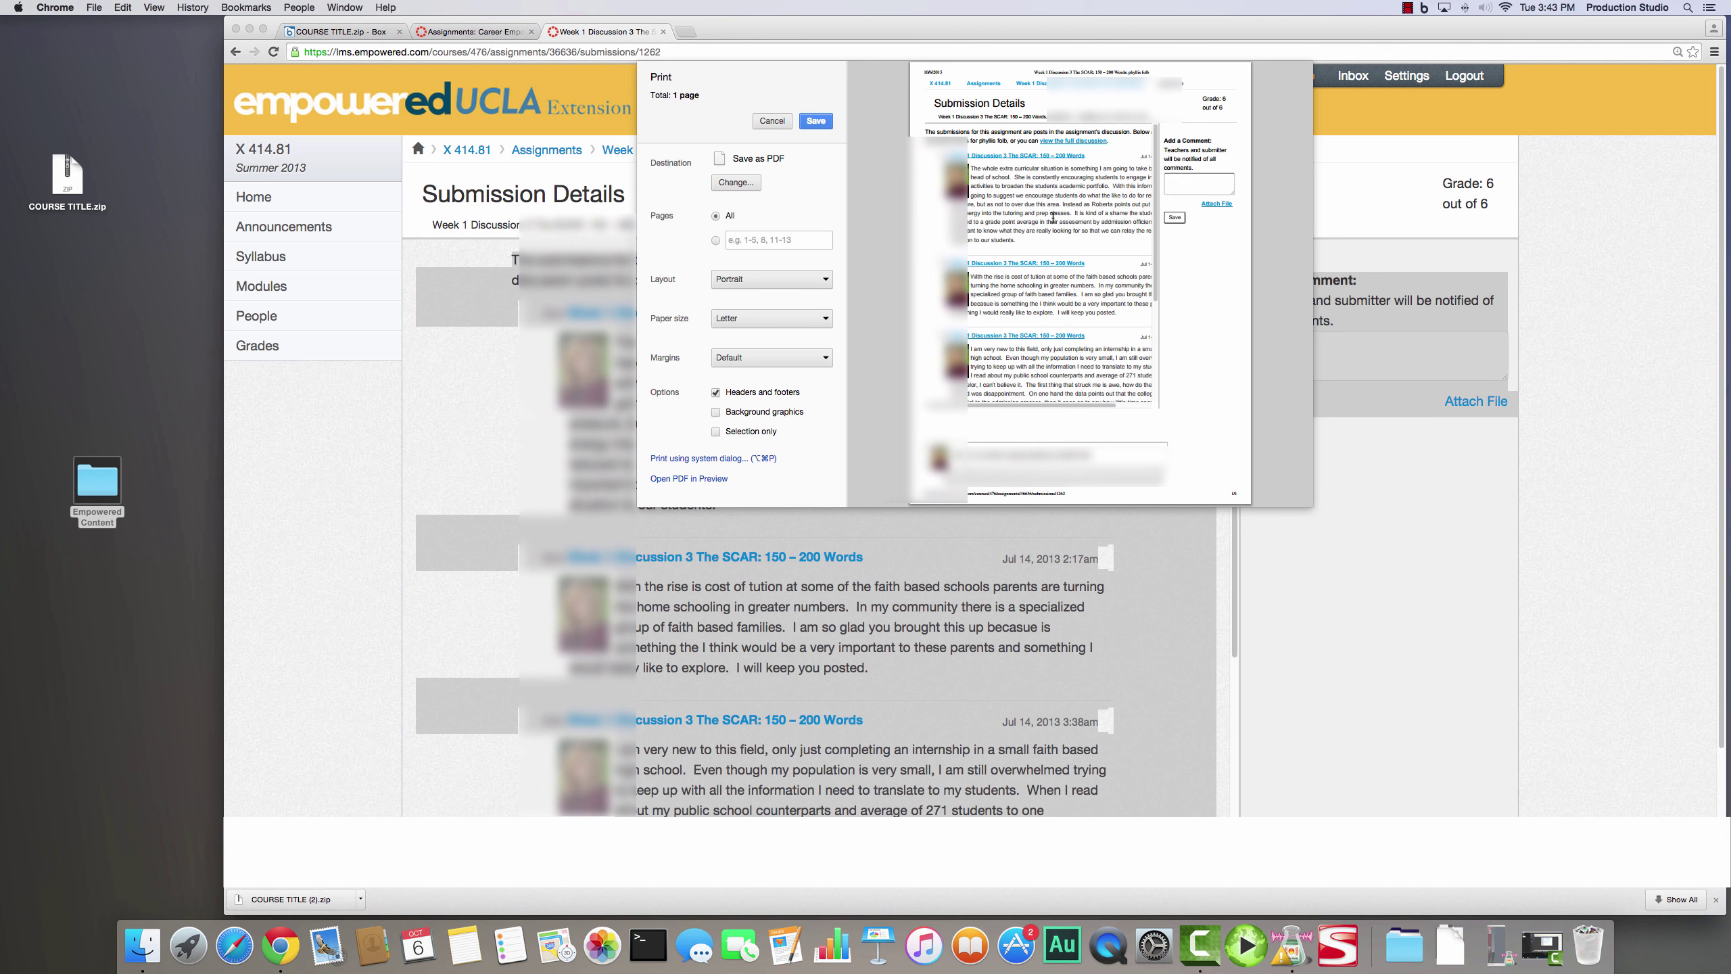
pyautogui.click(814, 122)
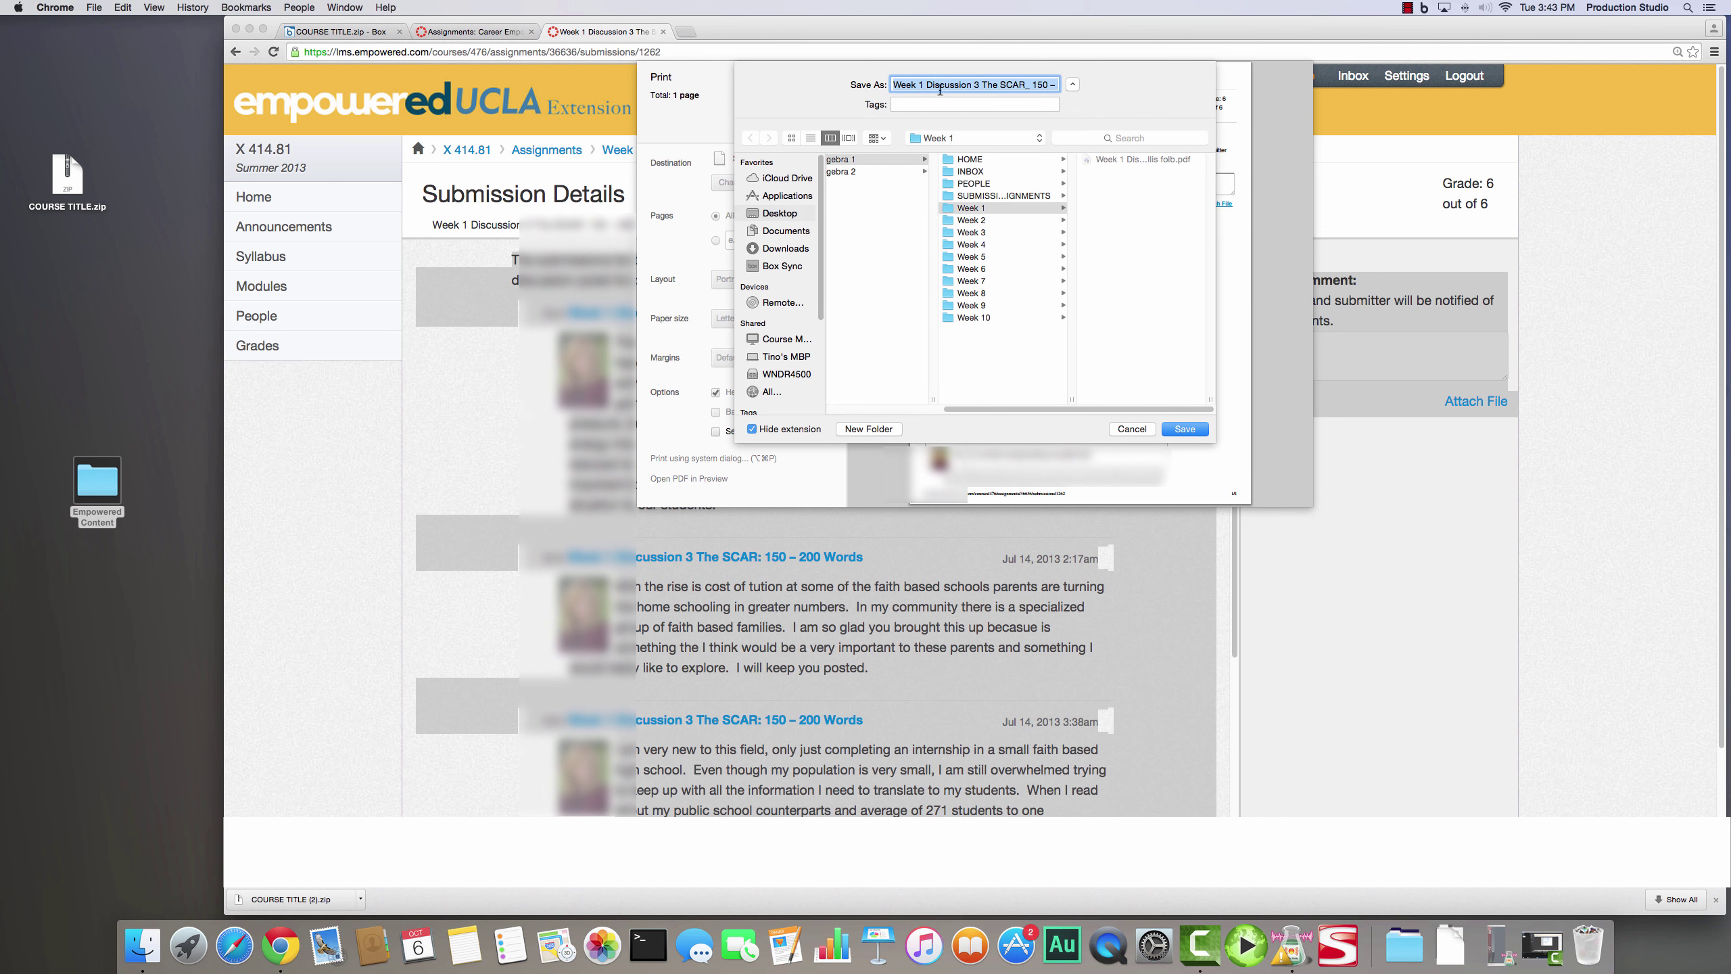
pyautogui.click(979, 85)
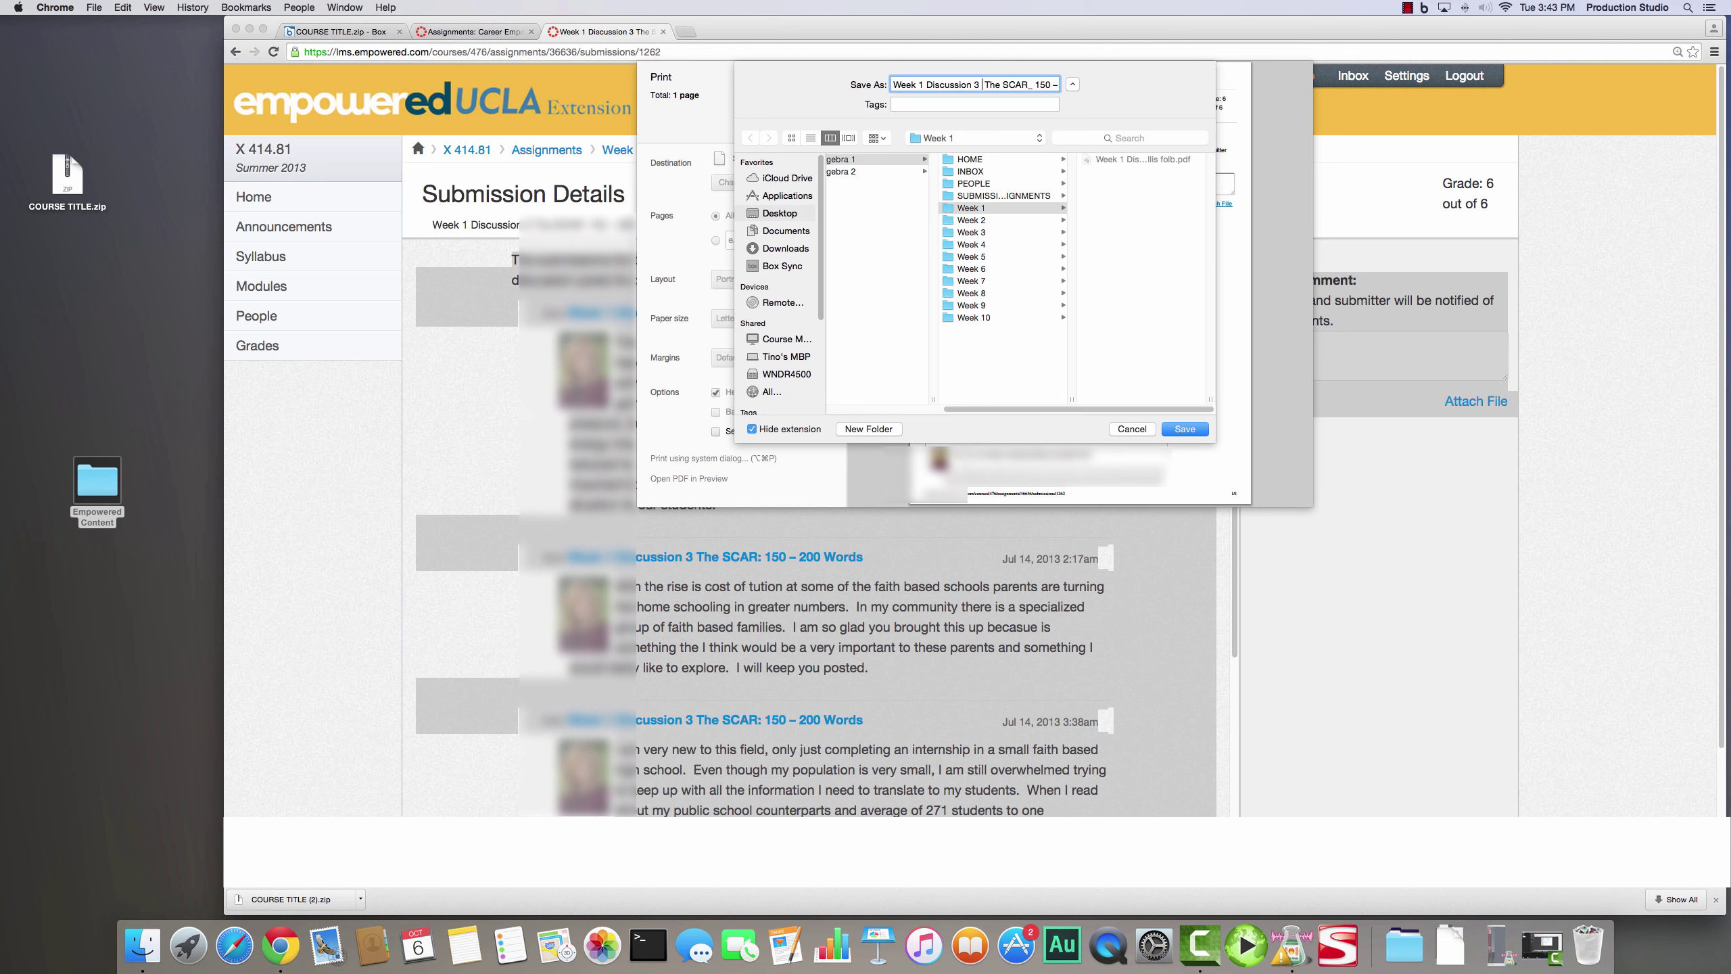
pyautogui.write('COMMENTS')
pyautogui.click(1160, 264)
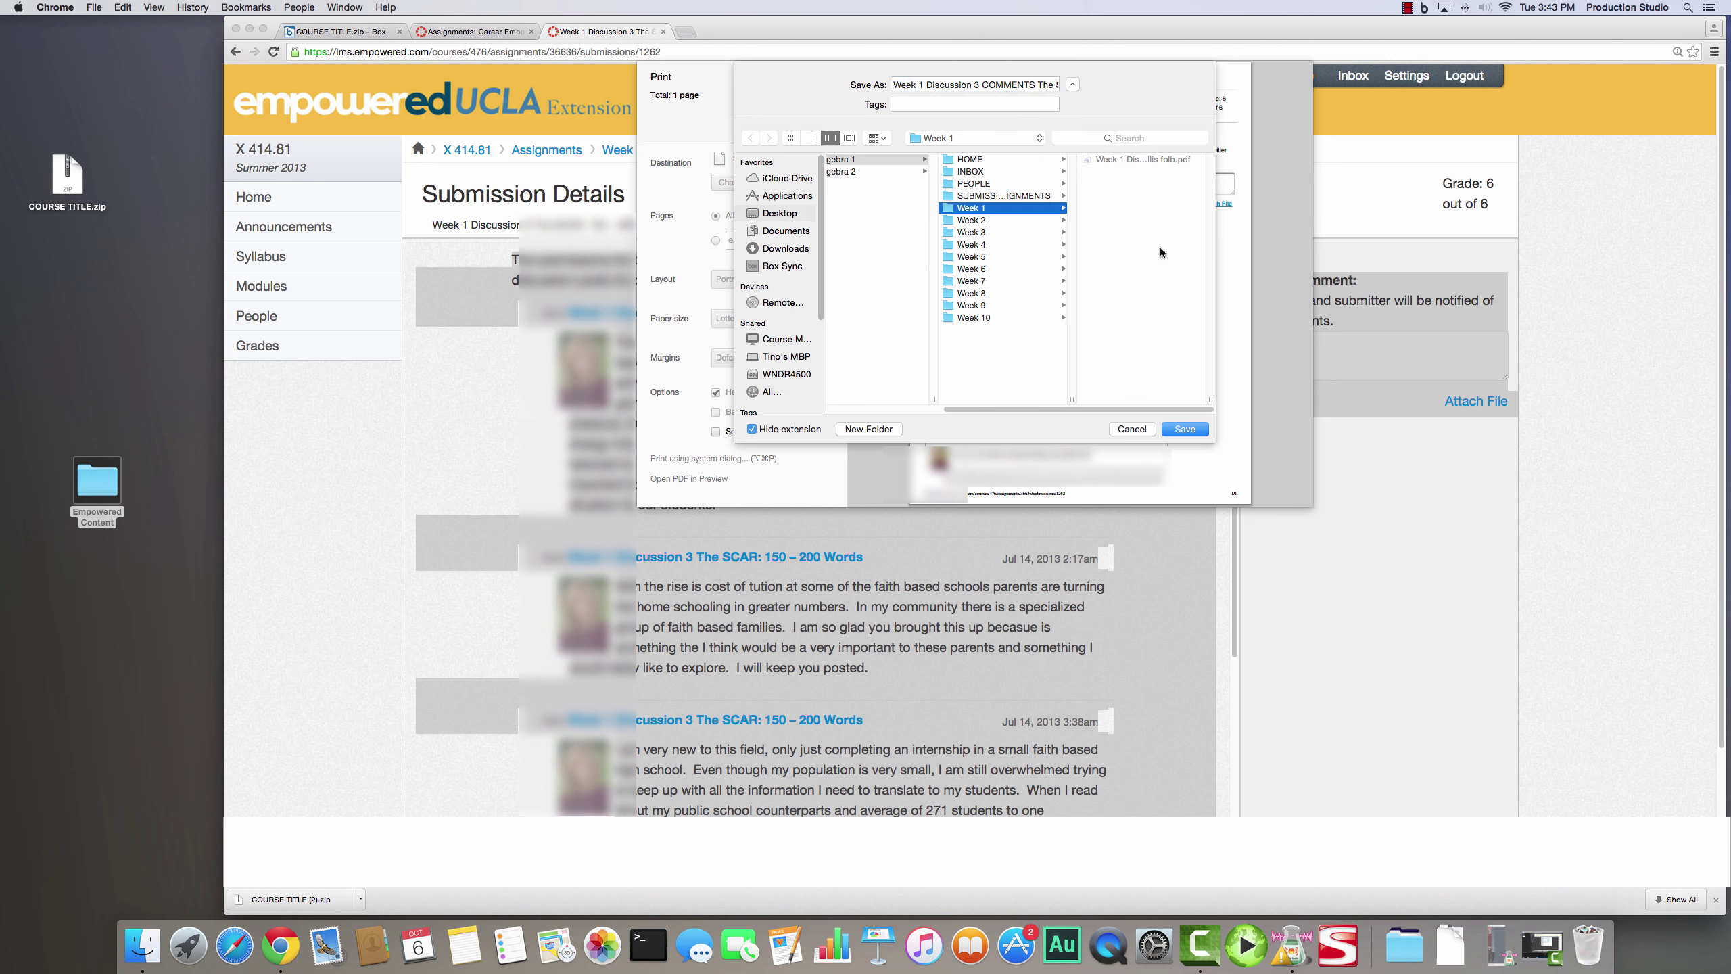
pyautogui.click(1186, 429)
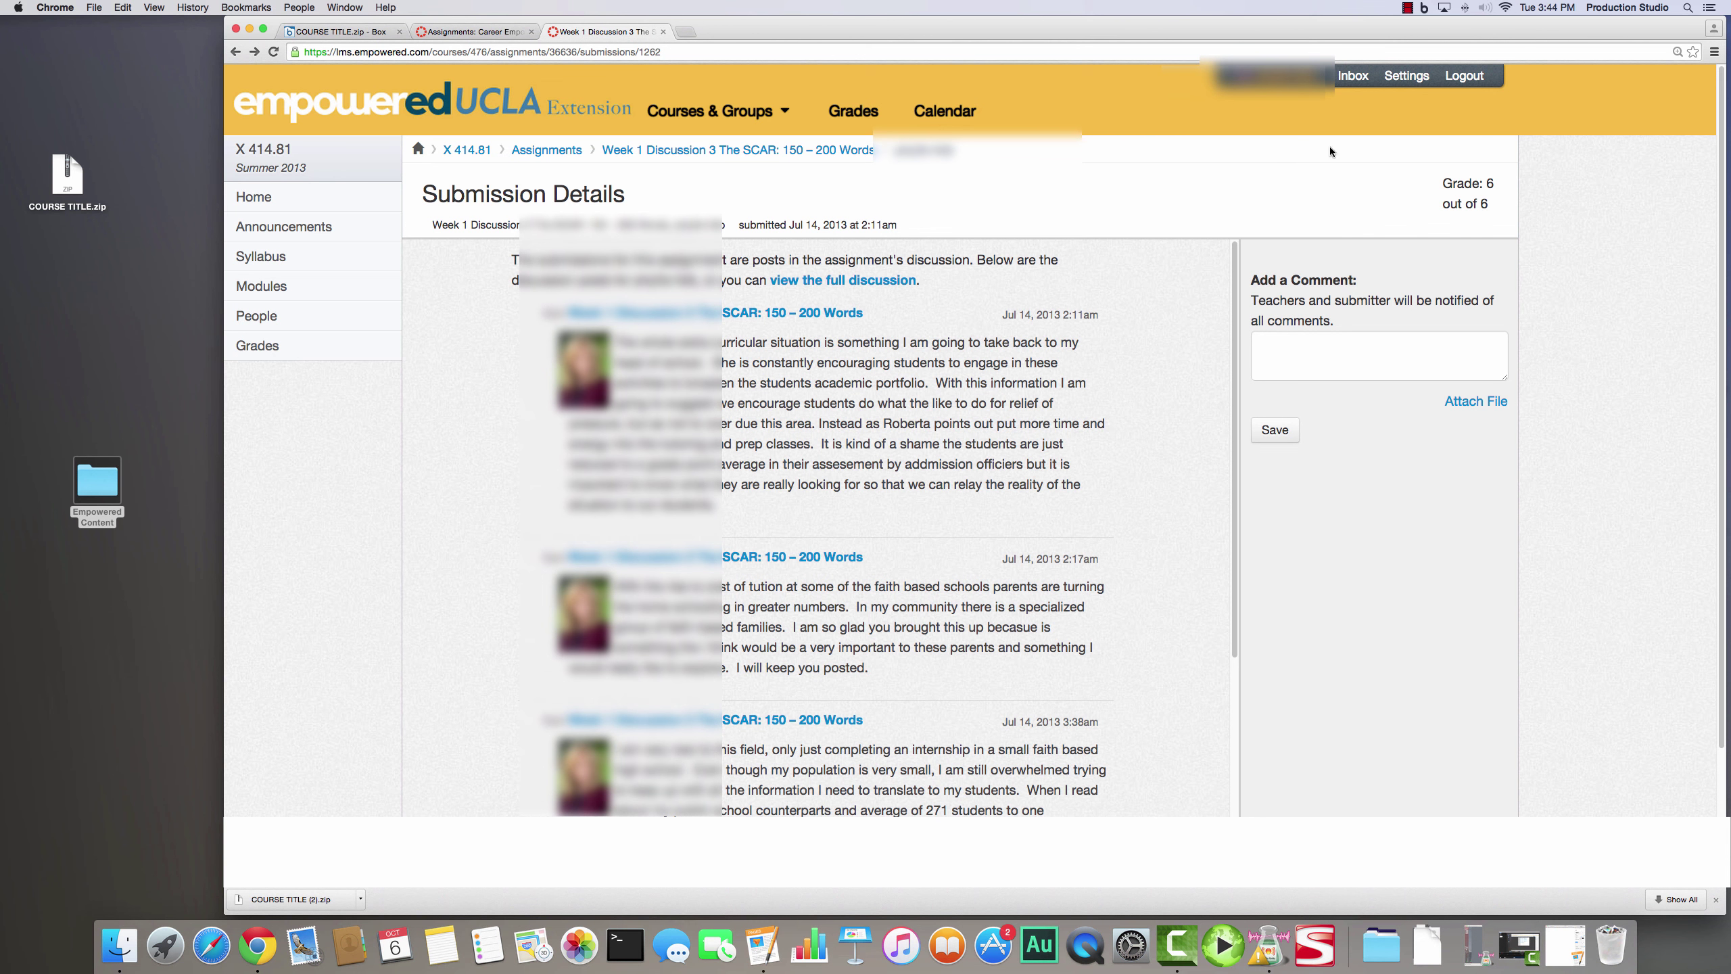
# - Open the Jul 1, 2014 Testing/Career Assessment inbox conversation and copy its messages
pyautogui.click(1349, 80)
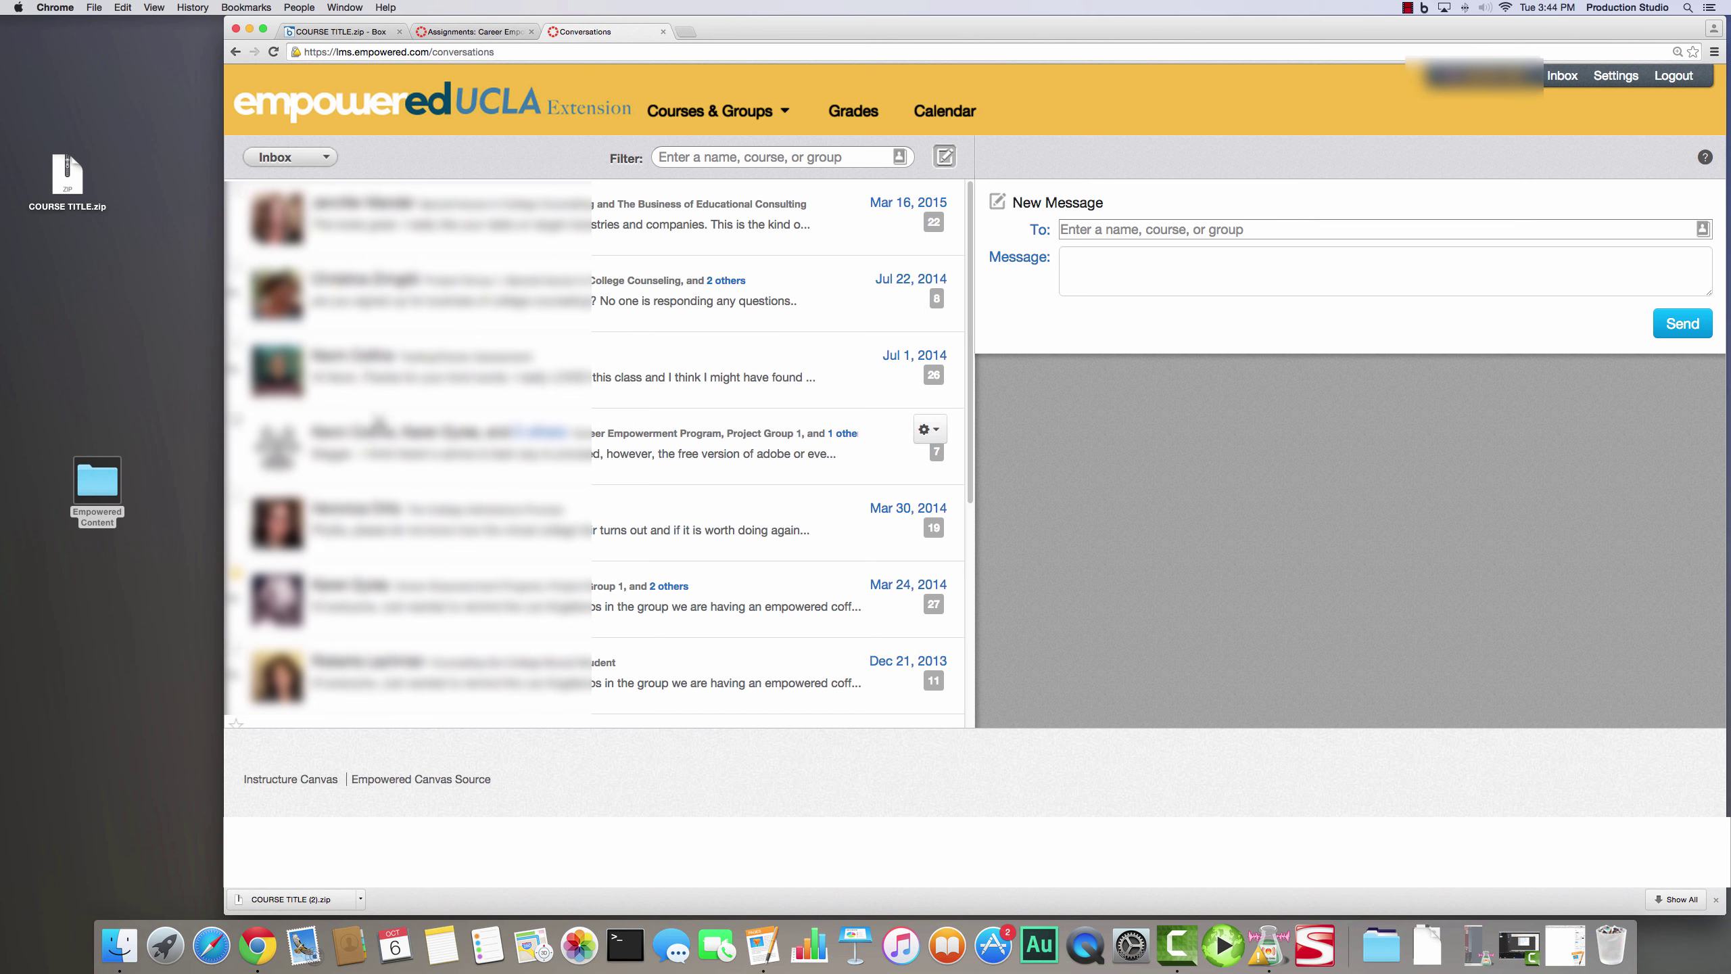
pyautogui.click(380, 358)
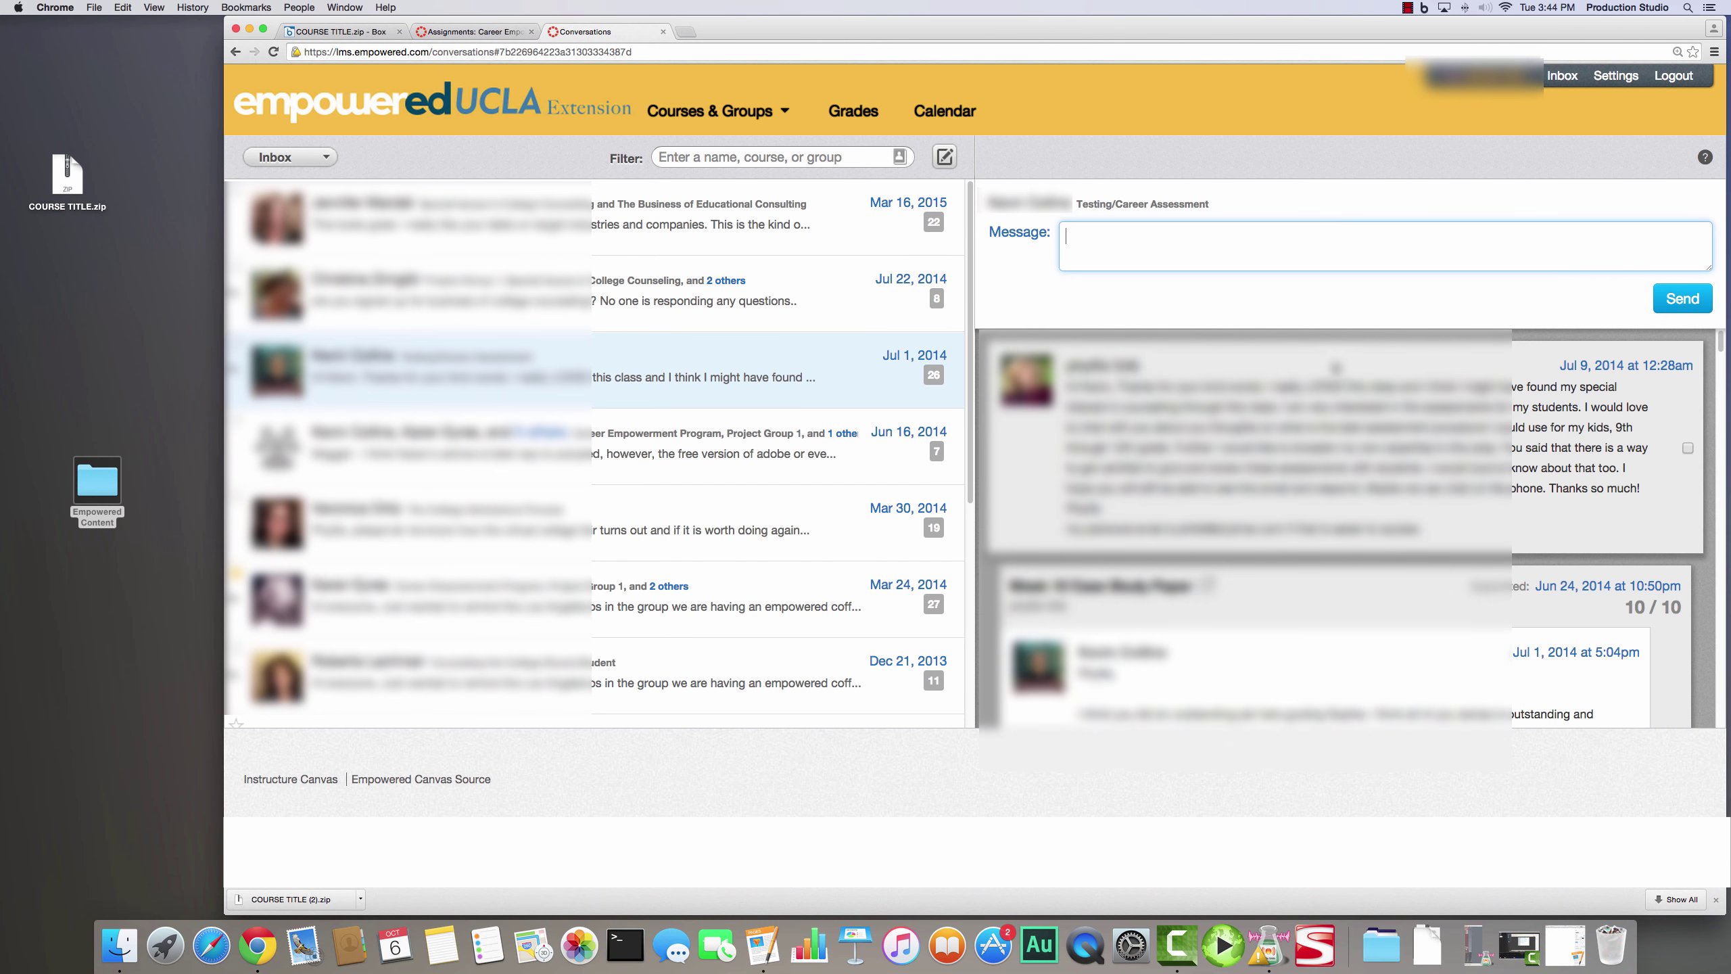
pyautogui.moveTo(1720, 341)
pyautogui.mouseDown()
pyautogui.moveTo(1723, 731)
pyautogui.moveTo(1720, 341)
pyautogui.mouseUp()
pyautogui.moveTo(1066, 356); pyautogui.dragTo(1365, 760)
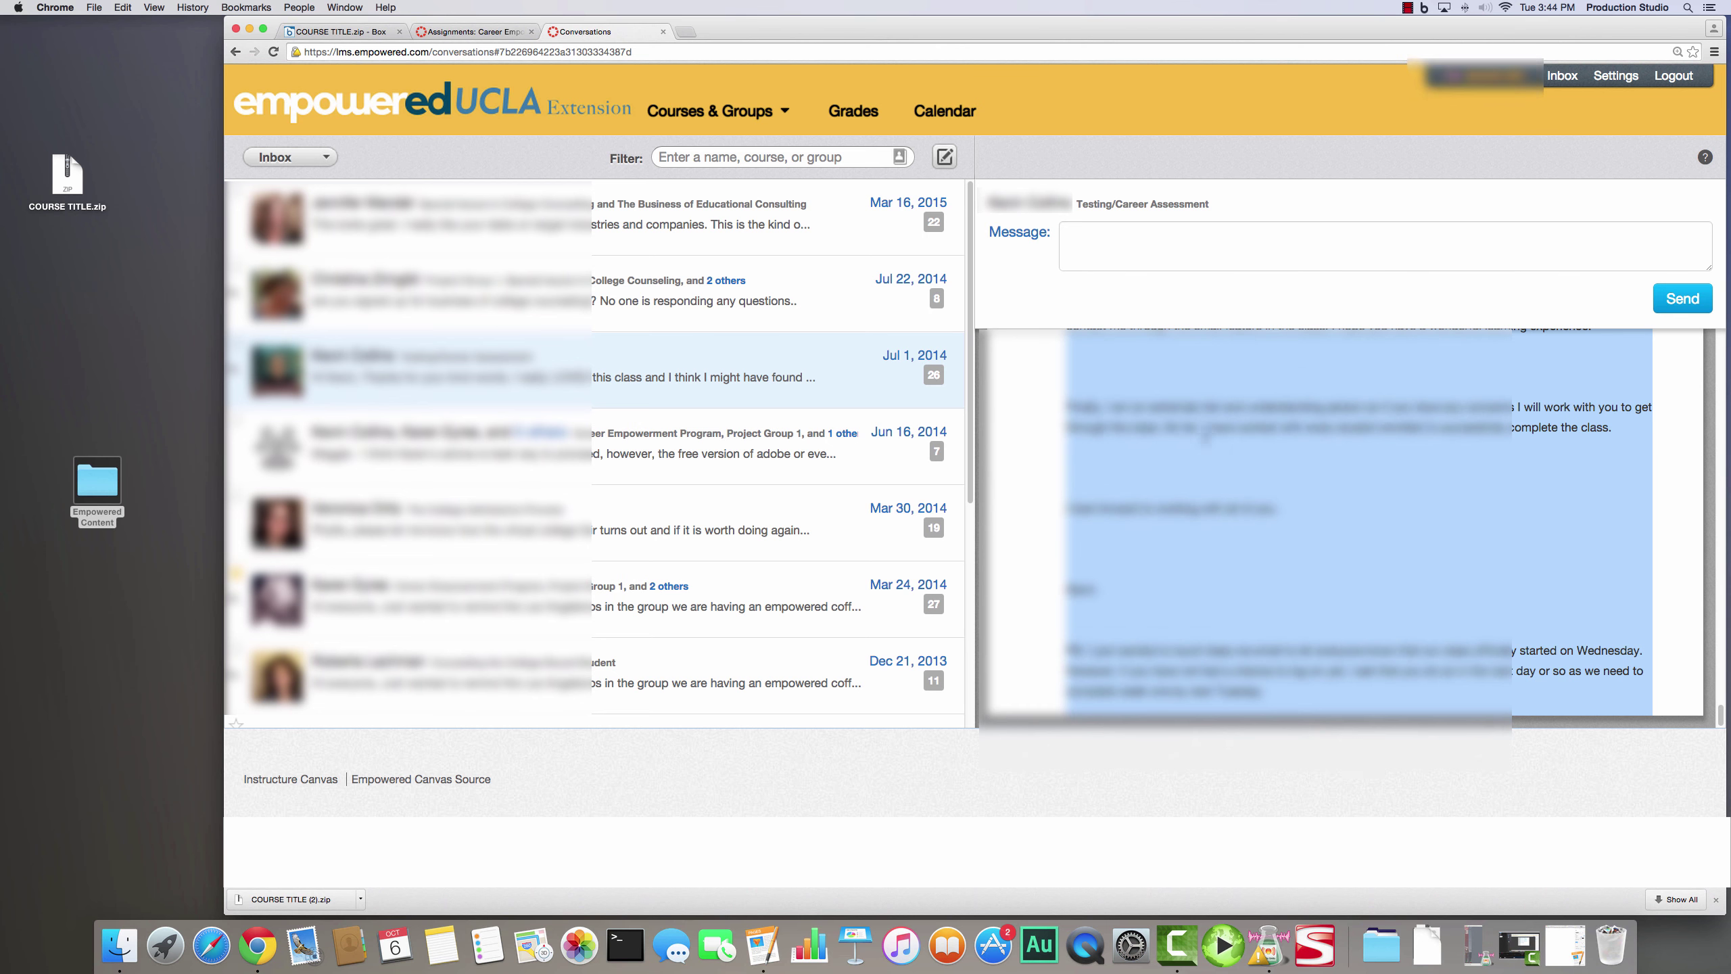
pyautogui.press('super+c')
pyautogui.click(744, 956)
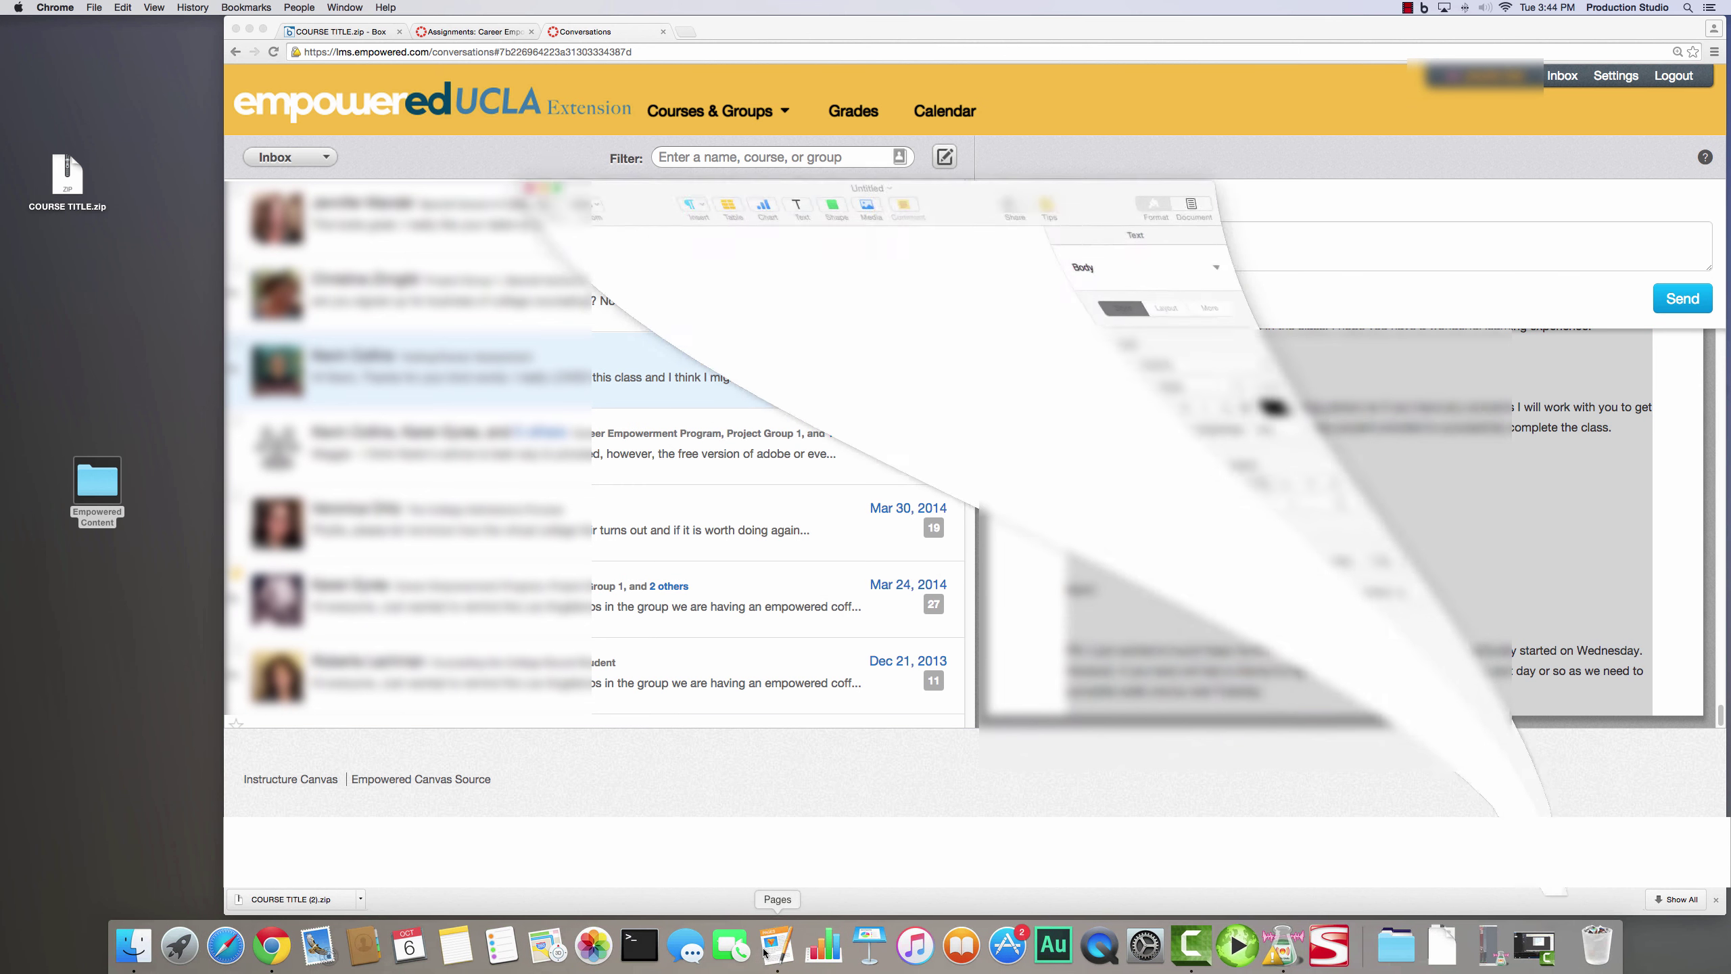
pyautogui.press('super+v')
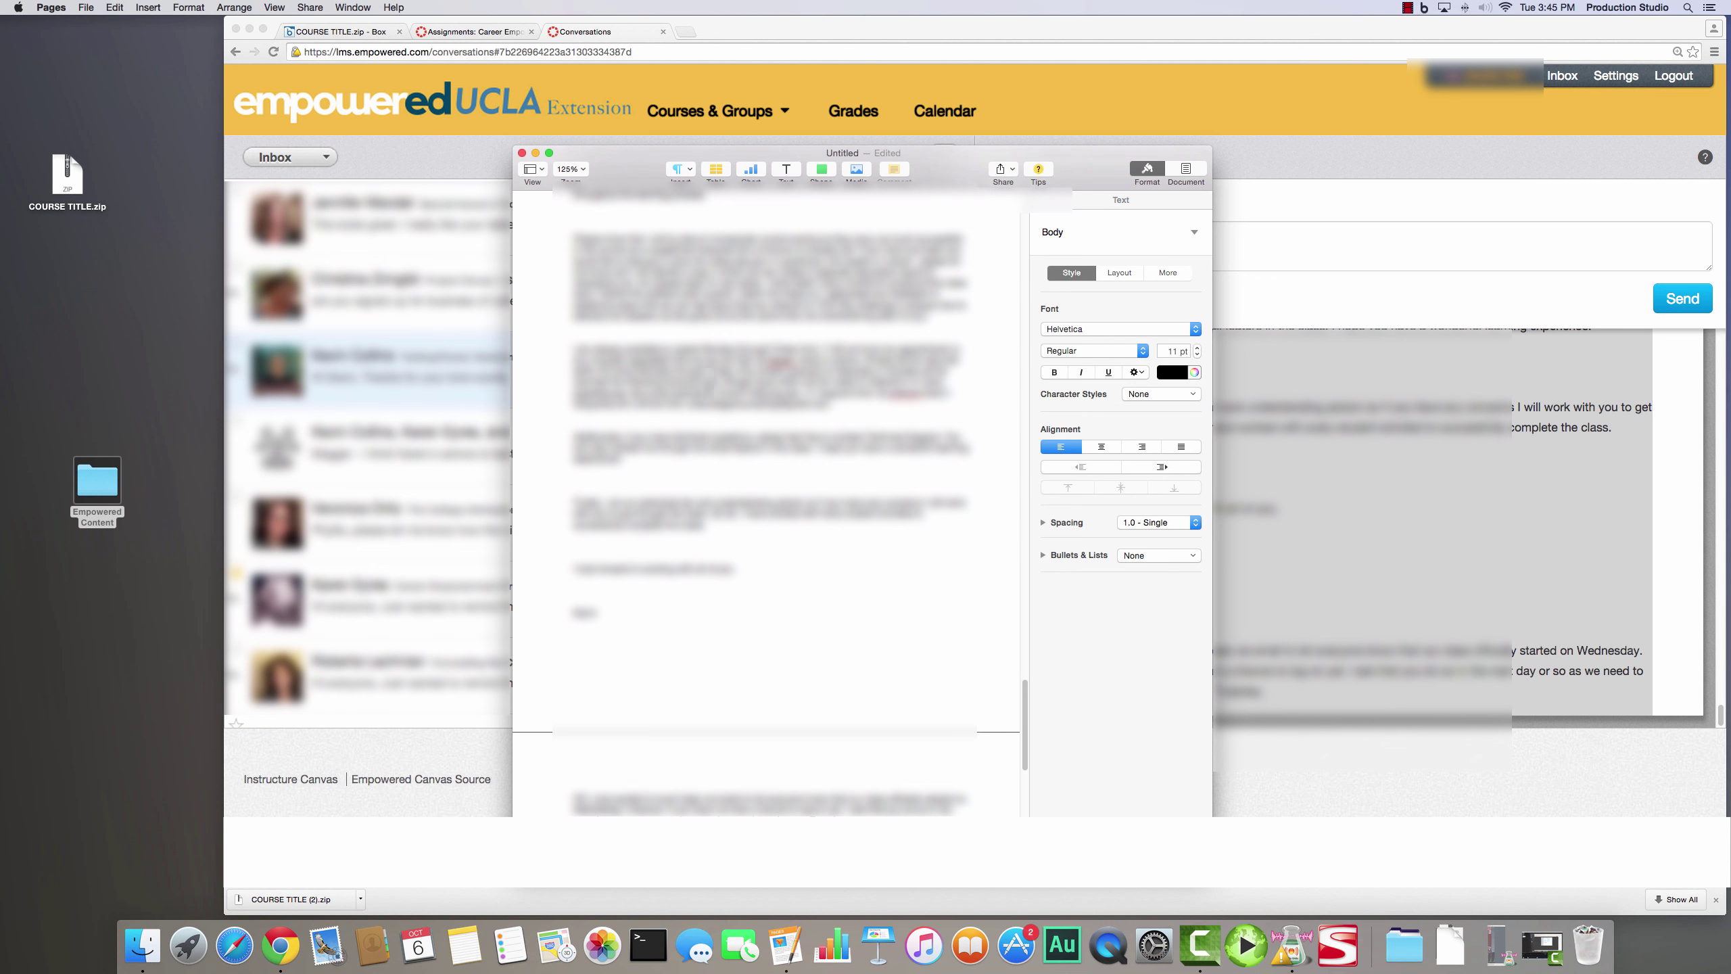
pyautogui.scroll(10, 786, 607)
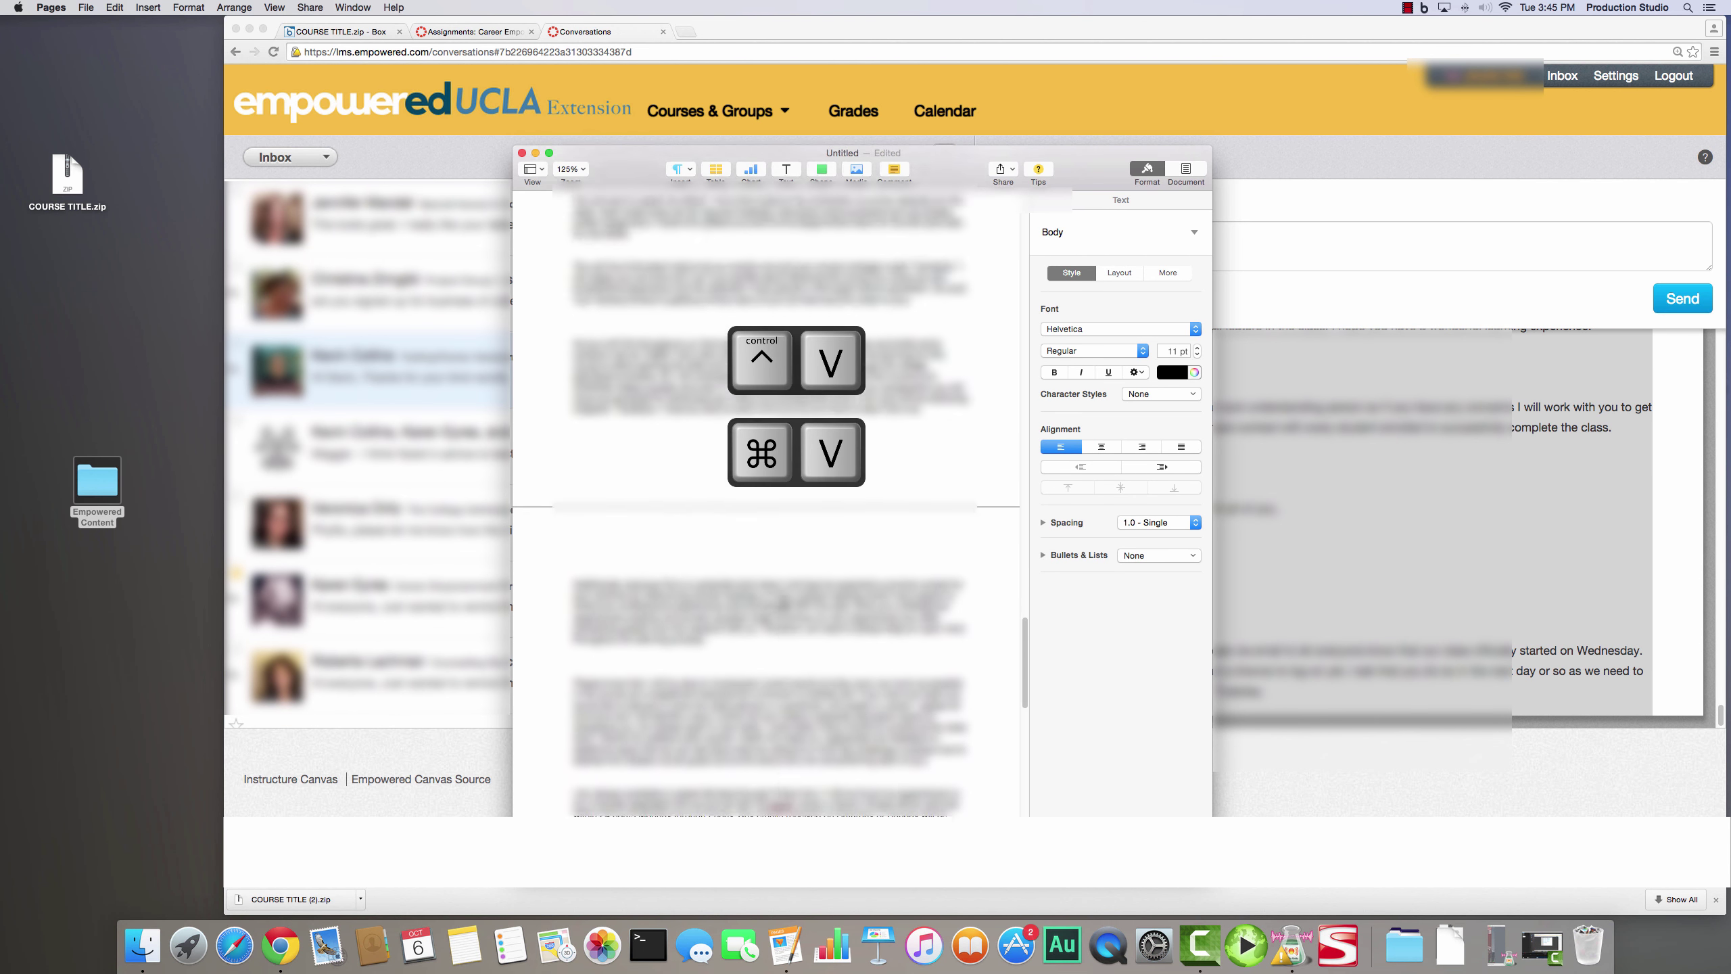
pyautogui.scroll(10, 786, 598)
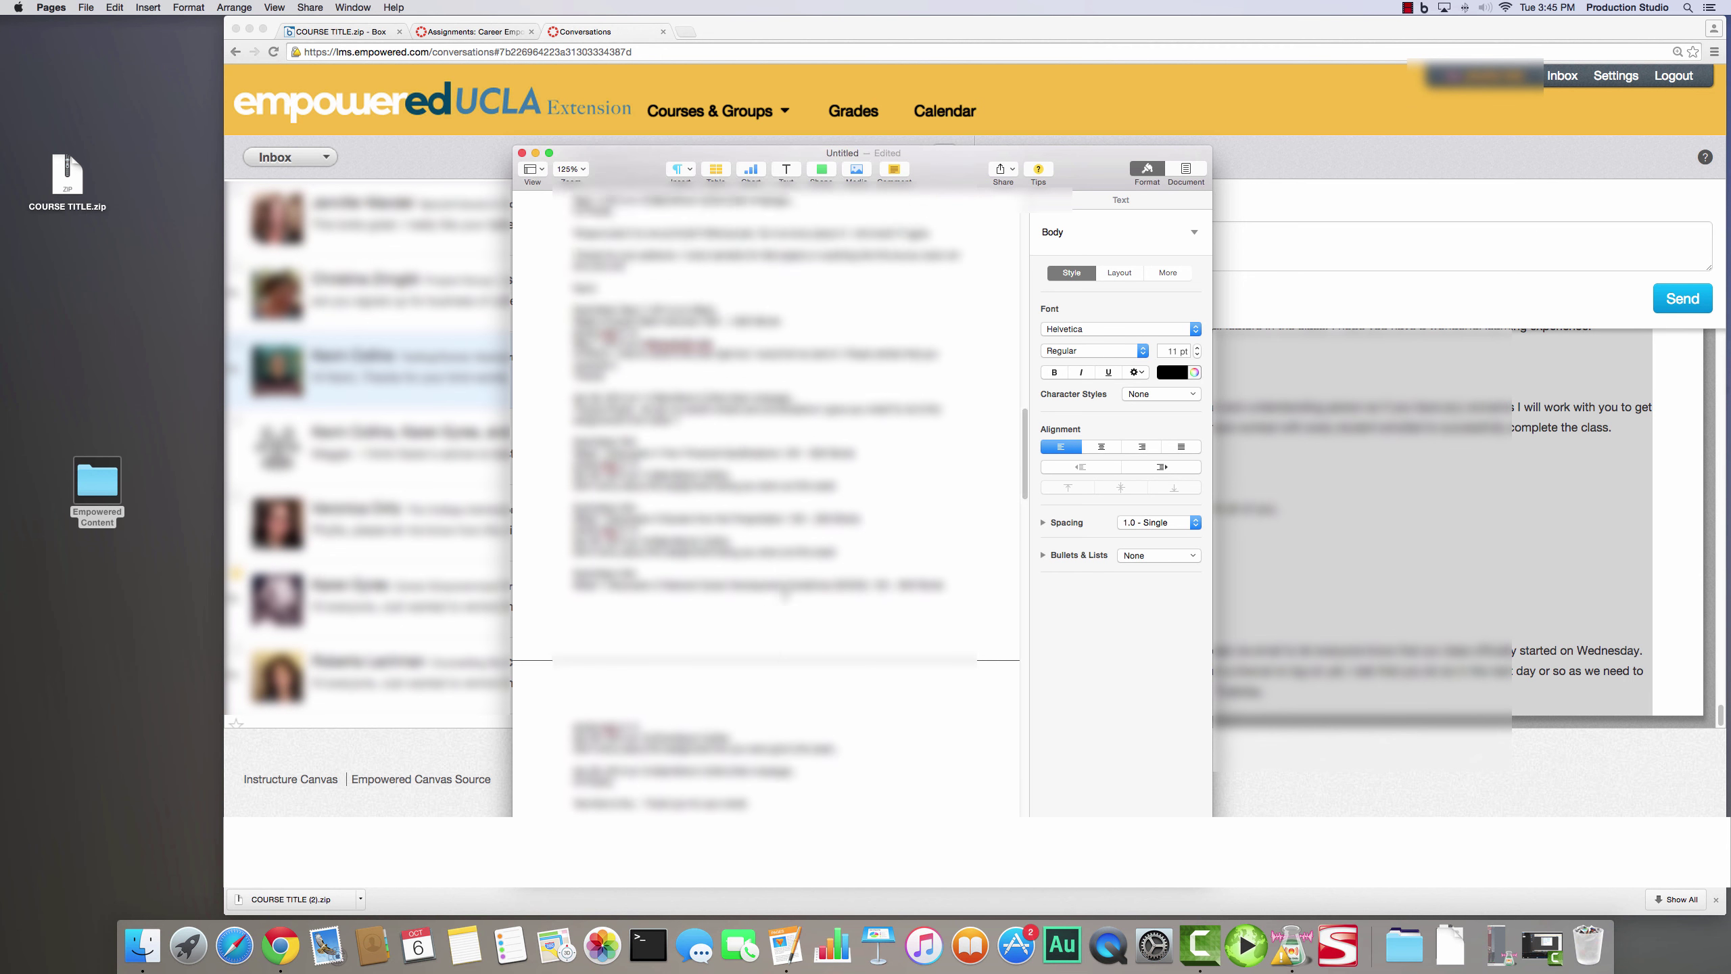
pyautogui.scroll(10, 766, 498)
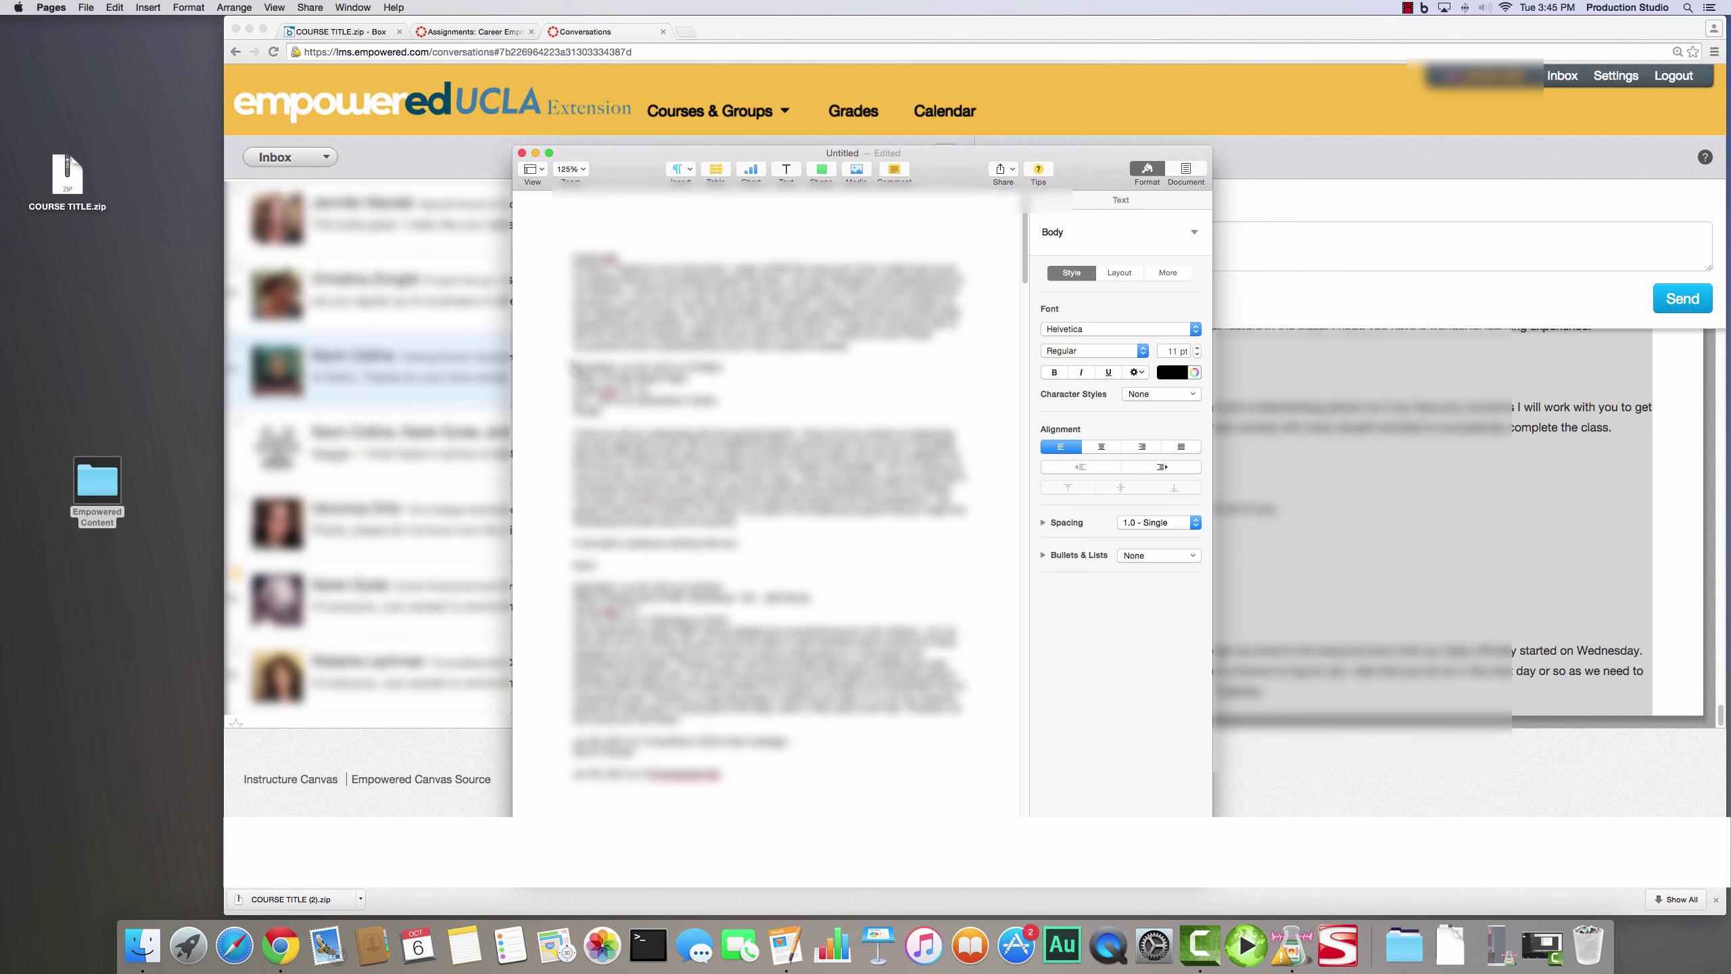
pyautogui.moveTo(572, 367); pyautogui.dragTo(709, 412)
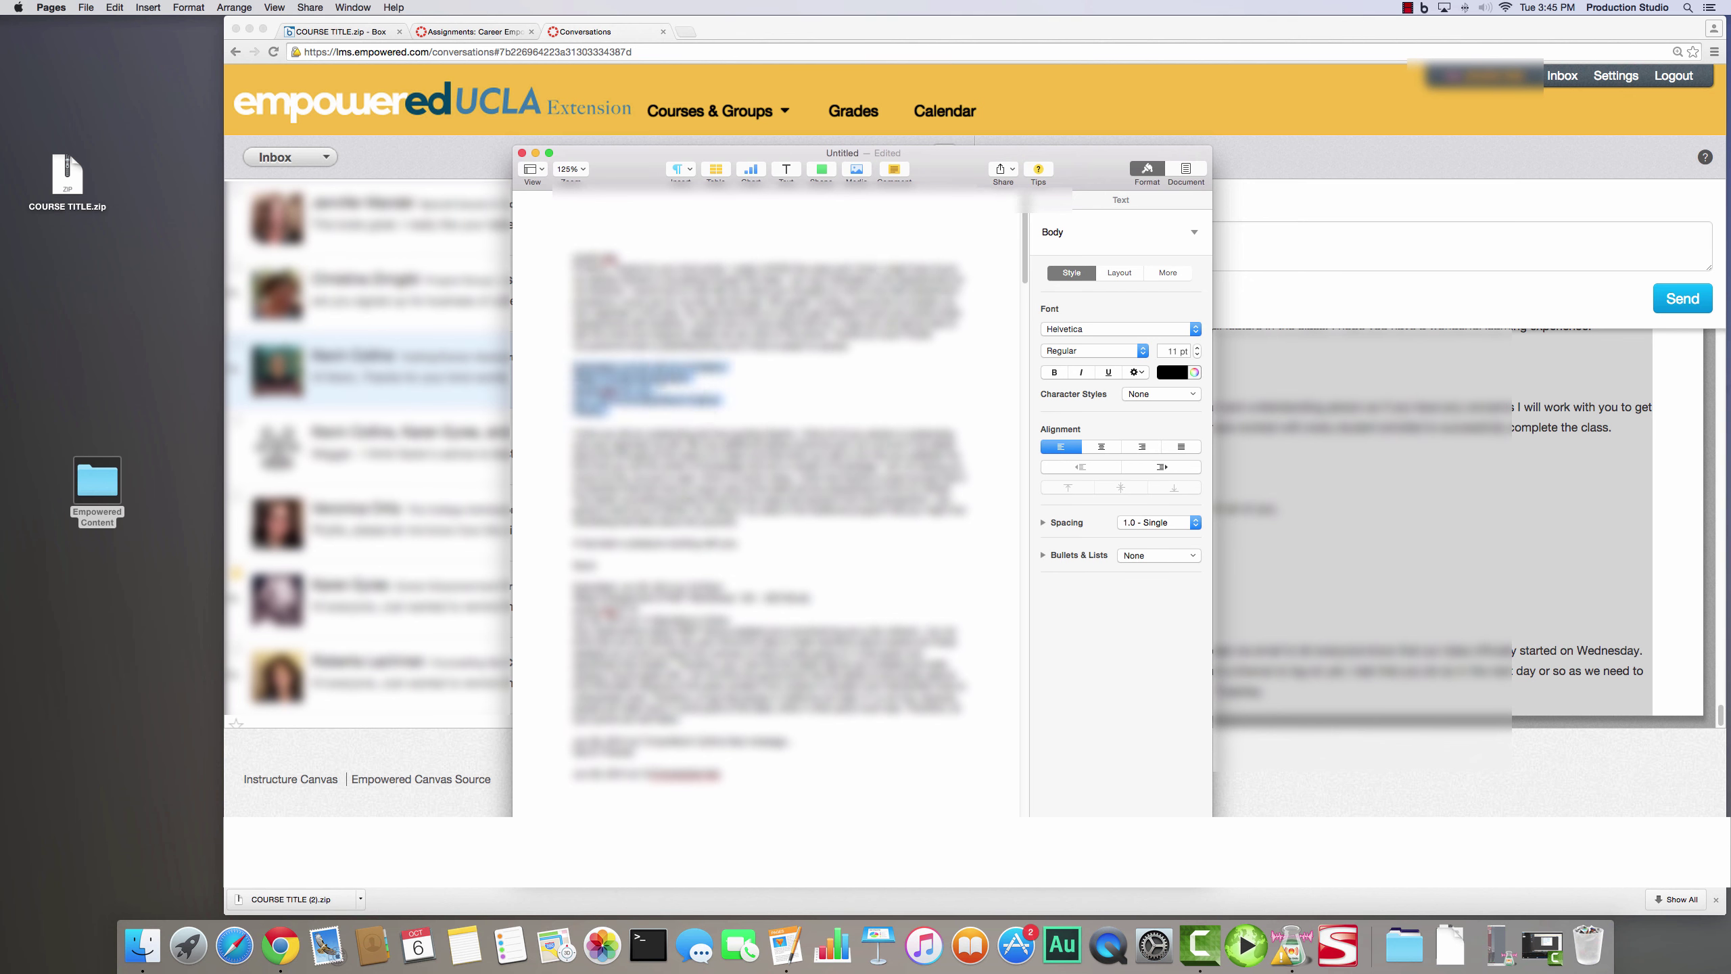
pyautogui.click(744, 519)
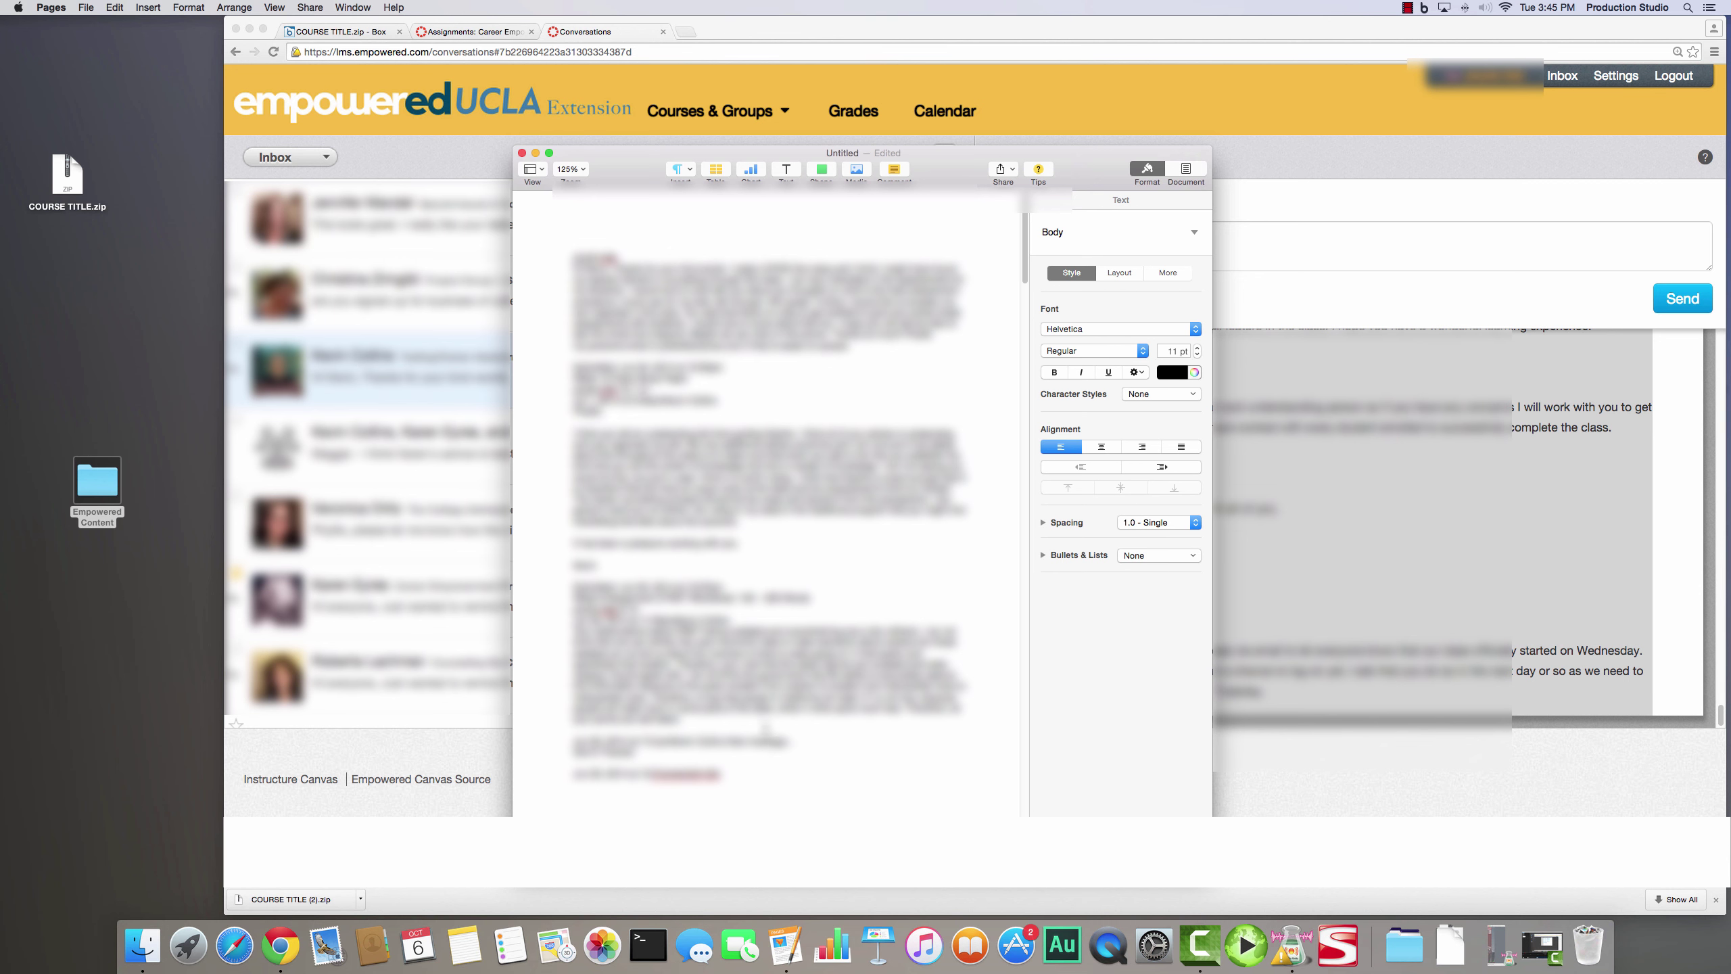
# - Save the document in the INBOX folder under the correspondent's full name
pyautogui.click(87, 7)
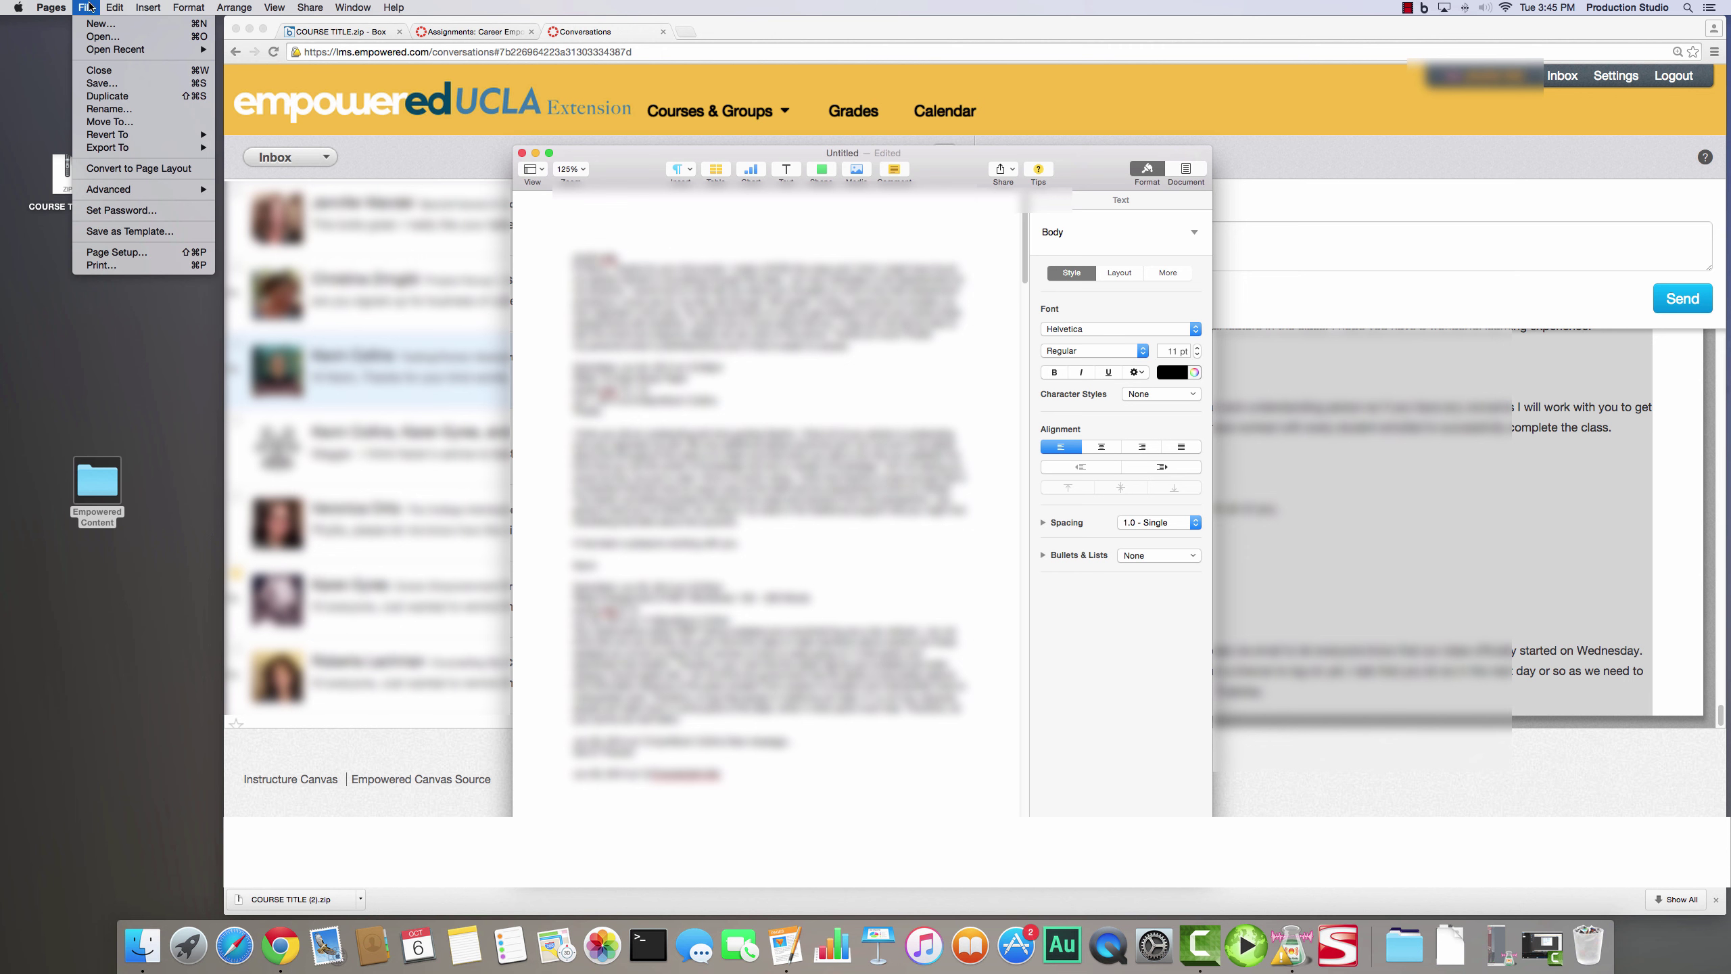
pyautogui.click(102, 82)
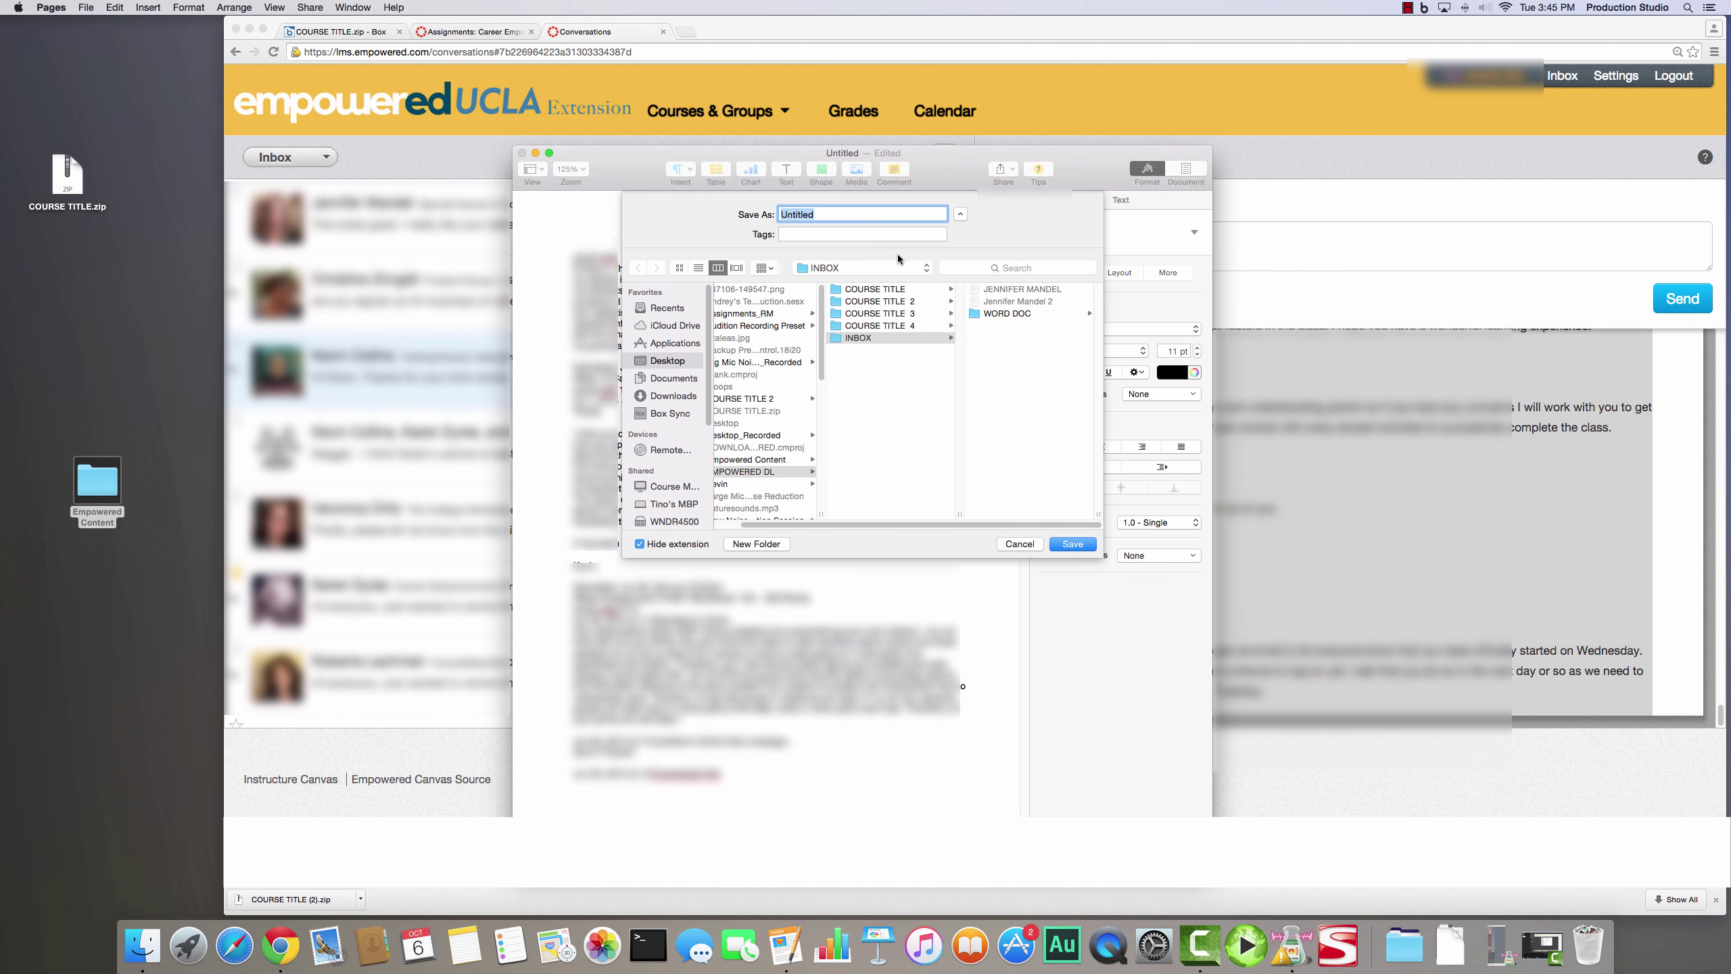
pyautogui.click(867, 339)
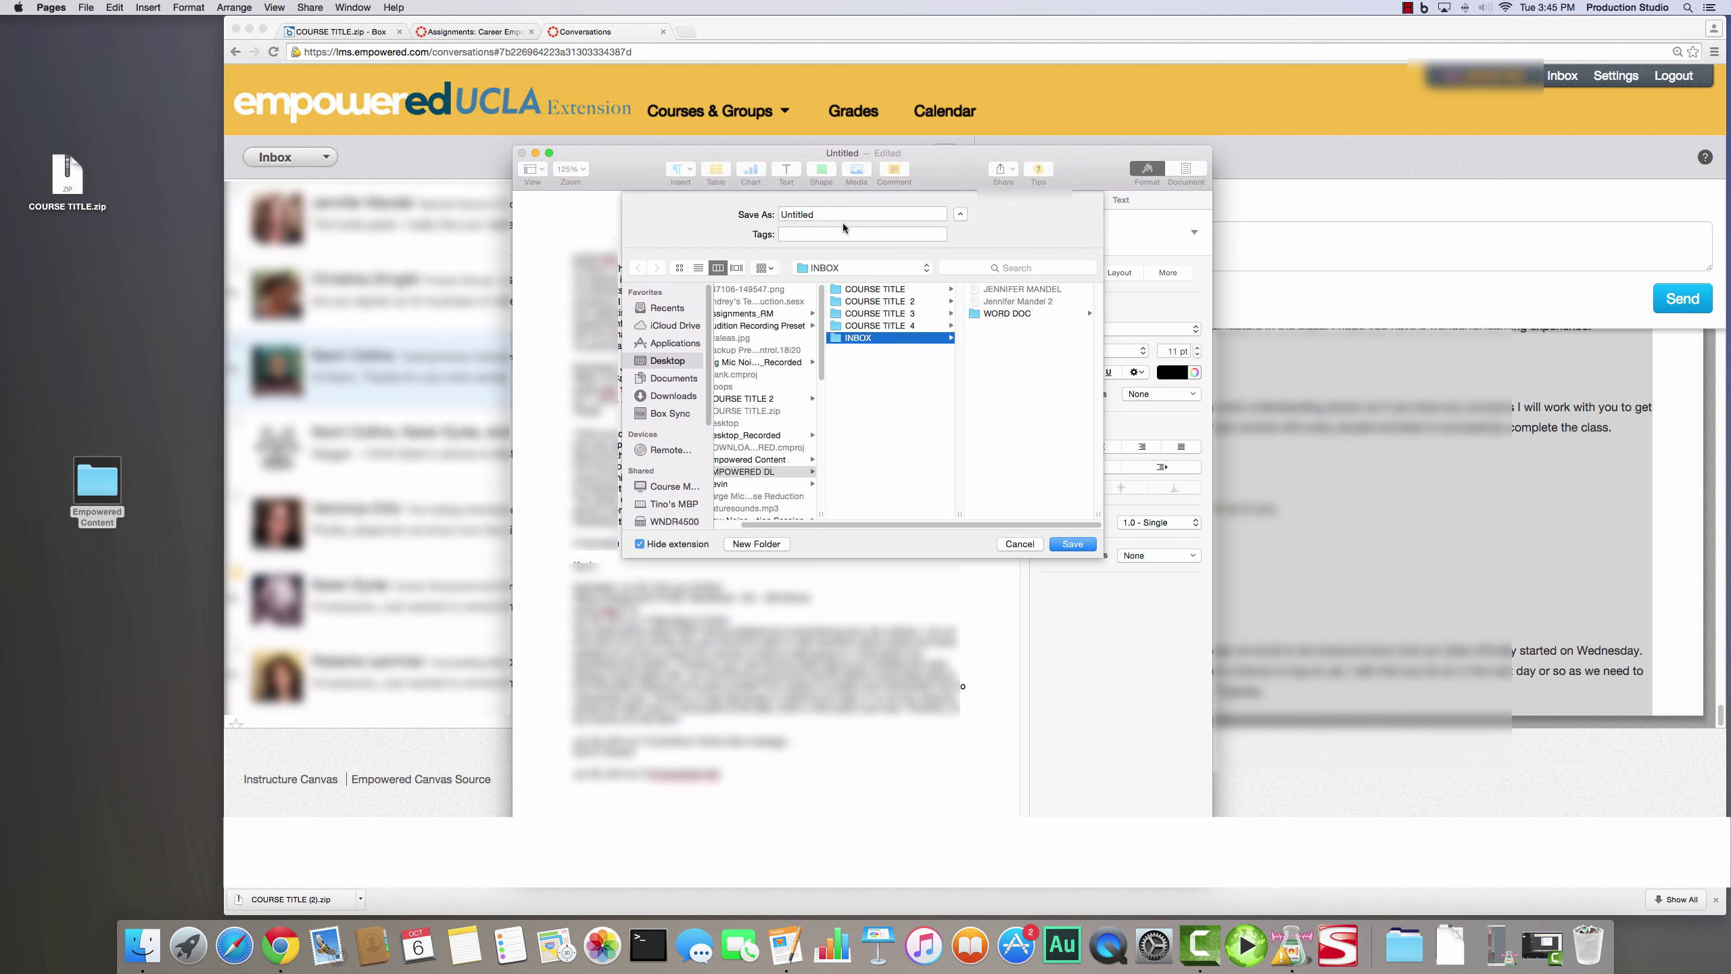
pyautogui.moveTo(843, 216); pyautogui.dragTo(754, 216)
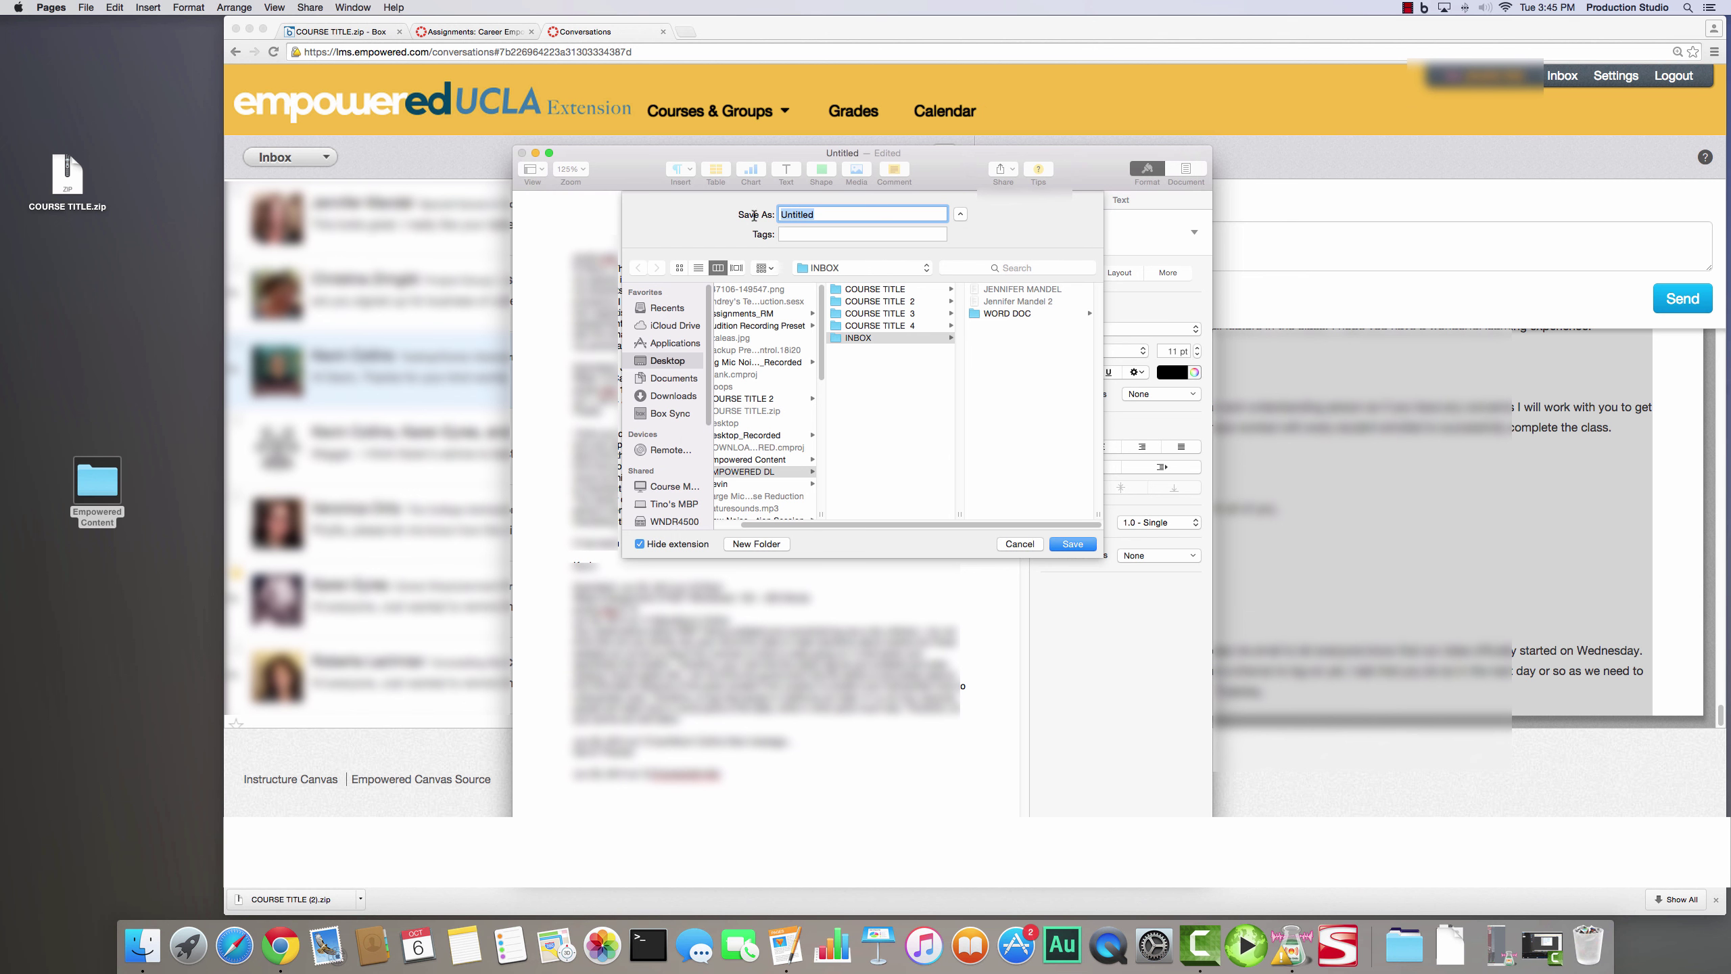
pyautogui.click(1070, 544)
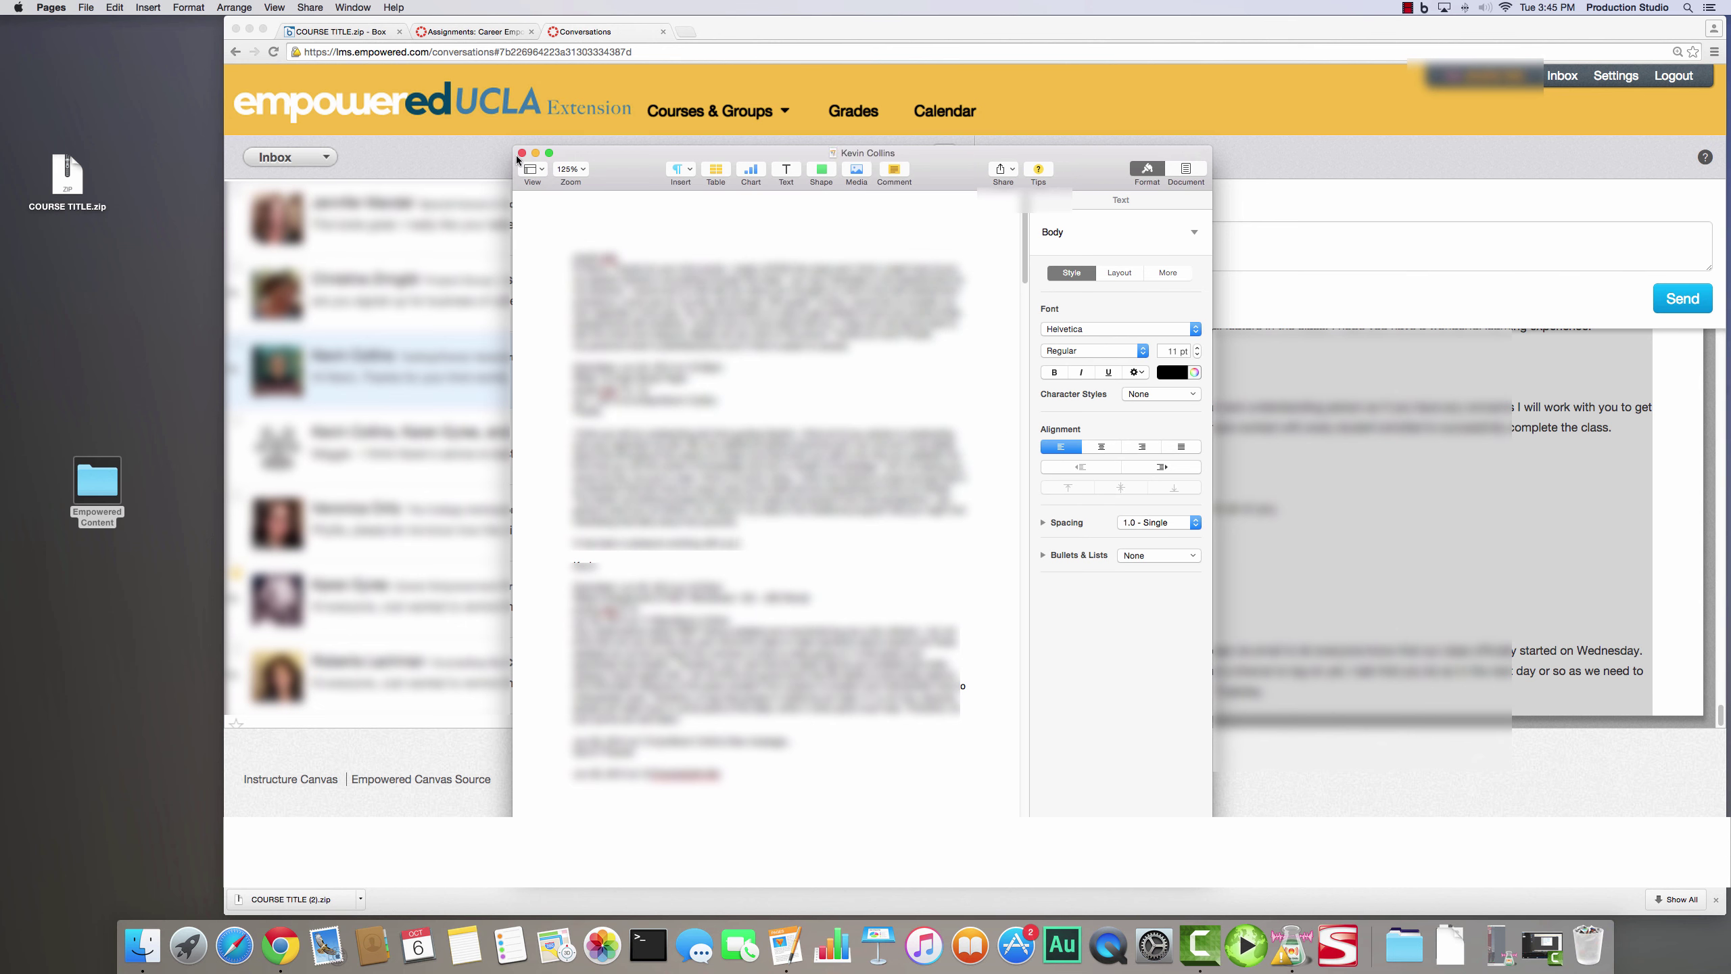
# - Move the INBOX folder out of Algebra 1 into the Empowered Content folder
pyautogui.doubleClick(115, 485)
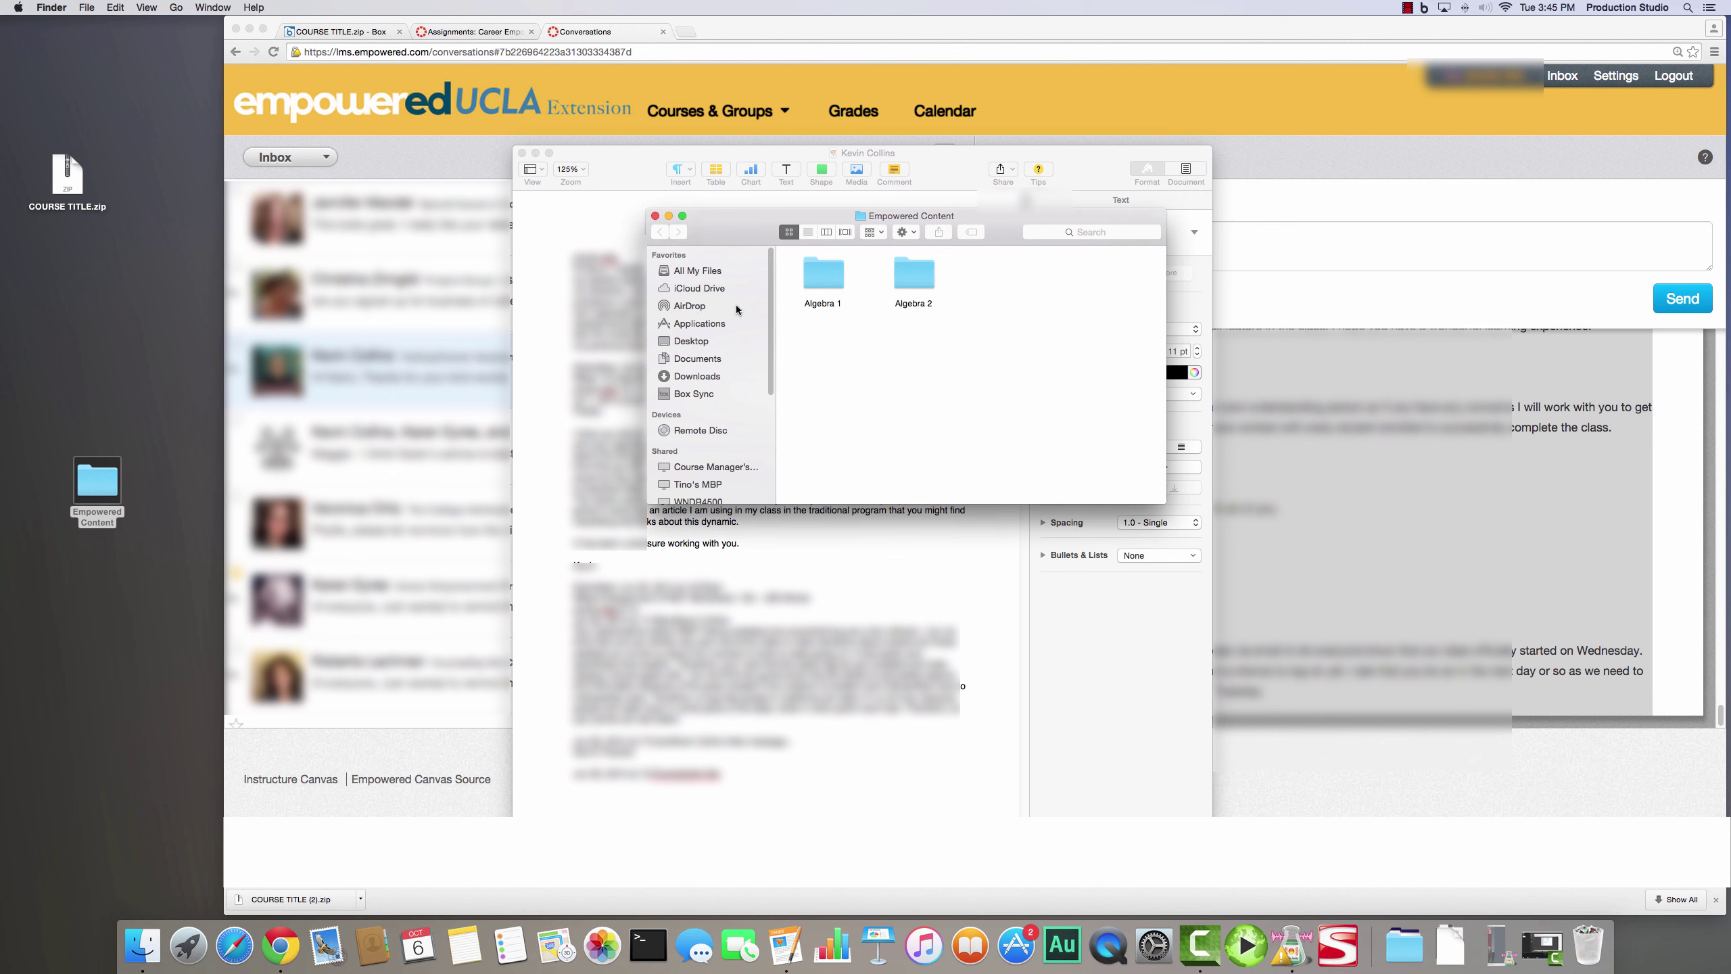
pyautogui.doubleClick(827, 279)
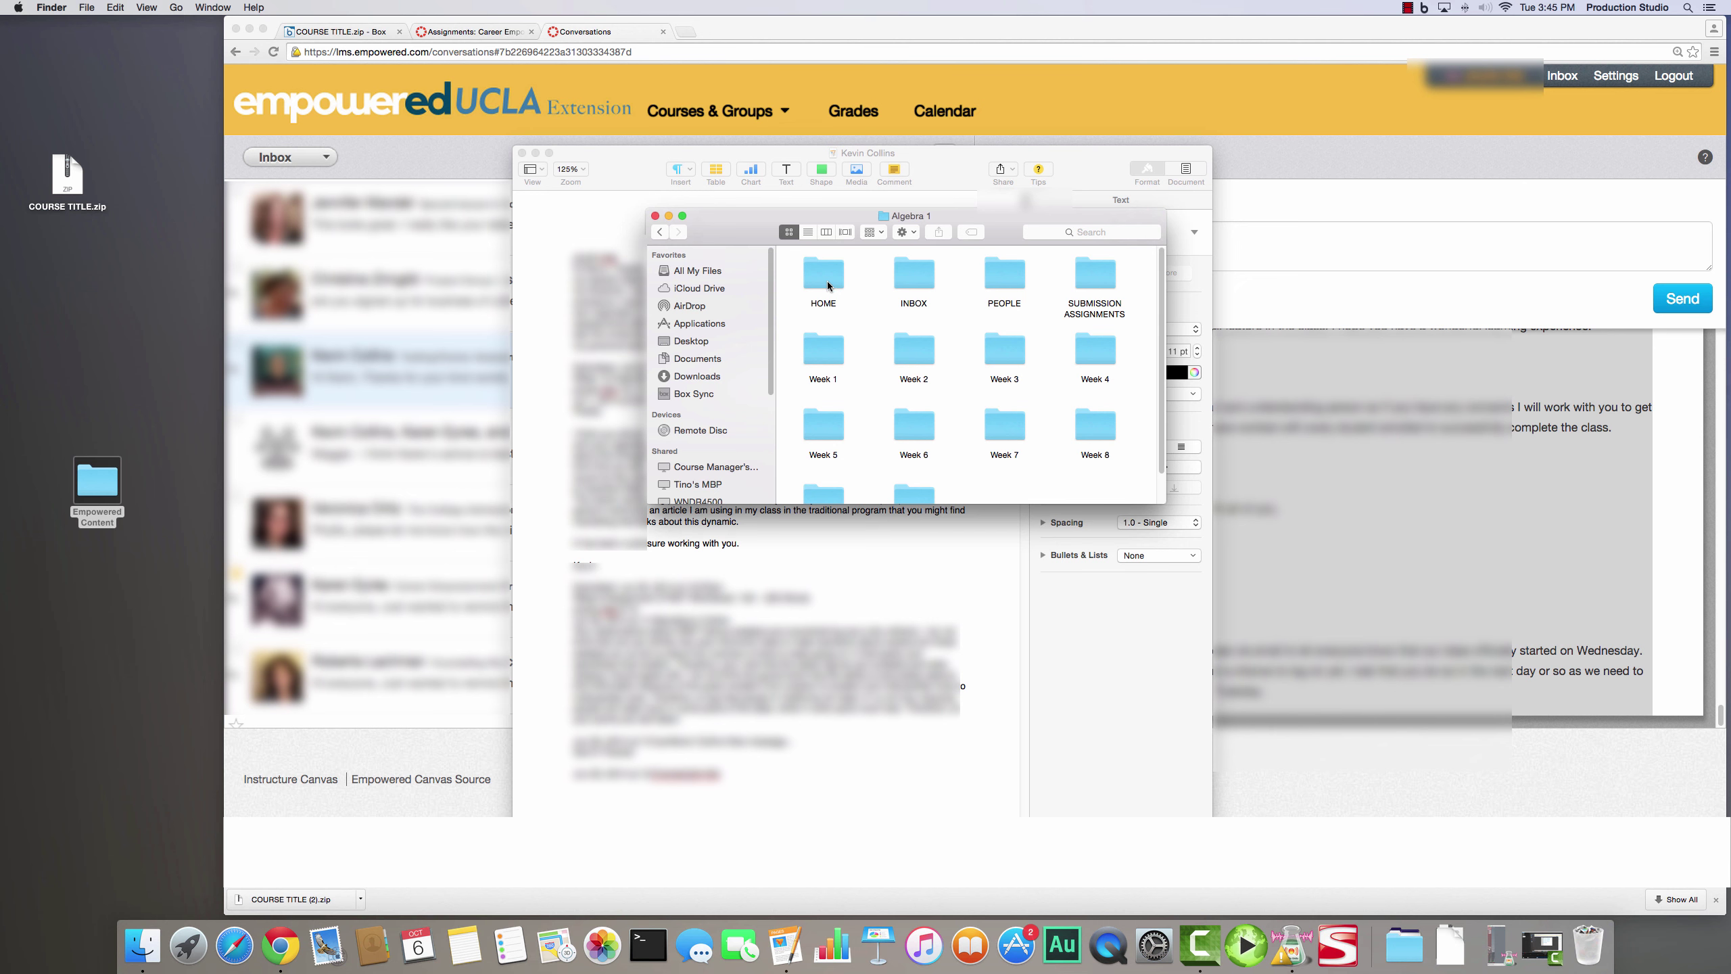
pyautogui.moveTo(1164, 503); pyautogui.dragTo(1261, 680)
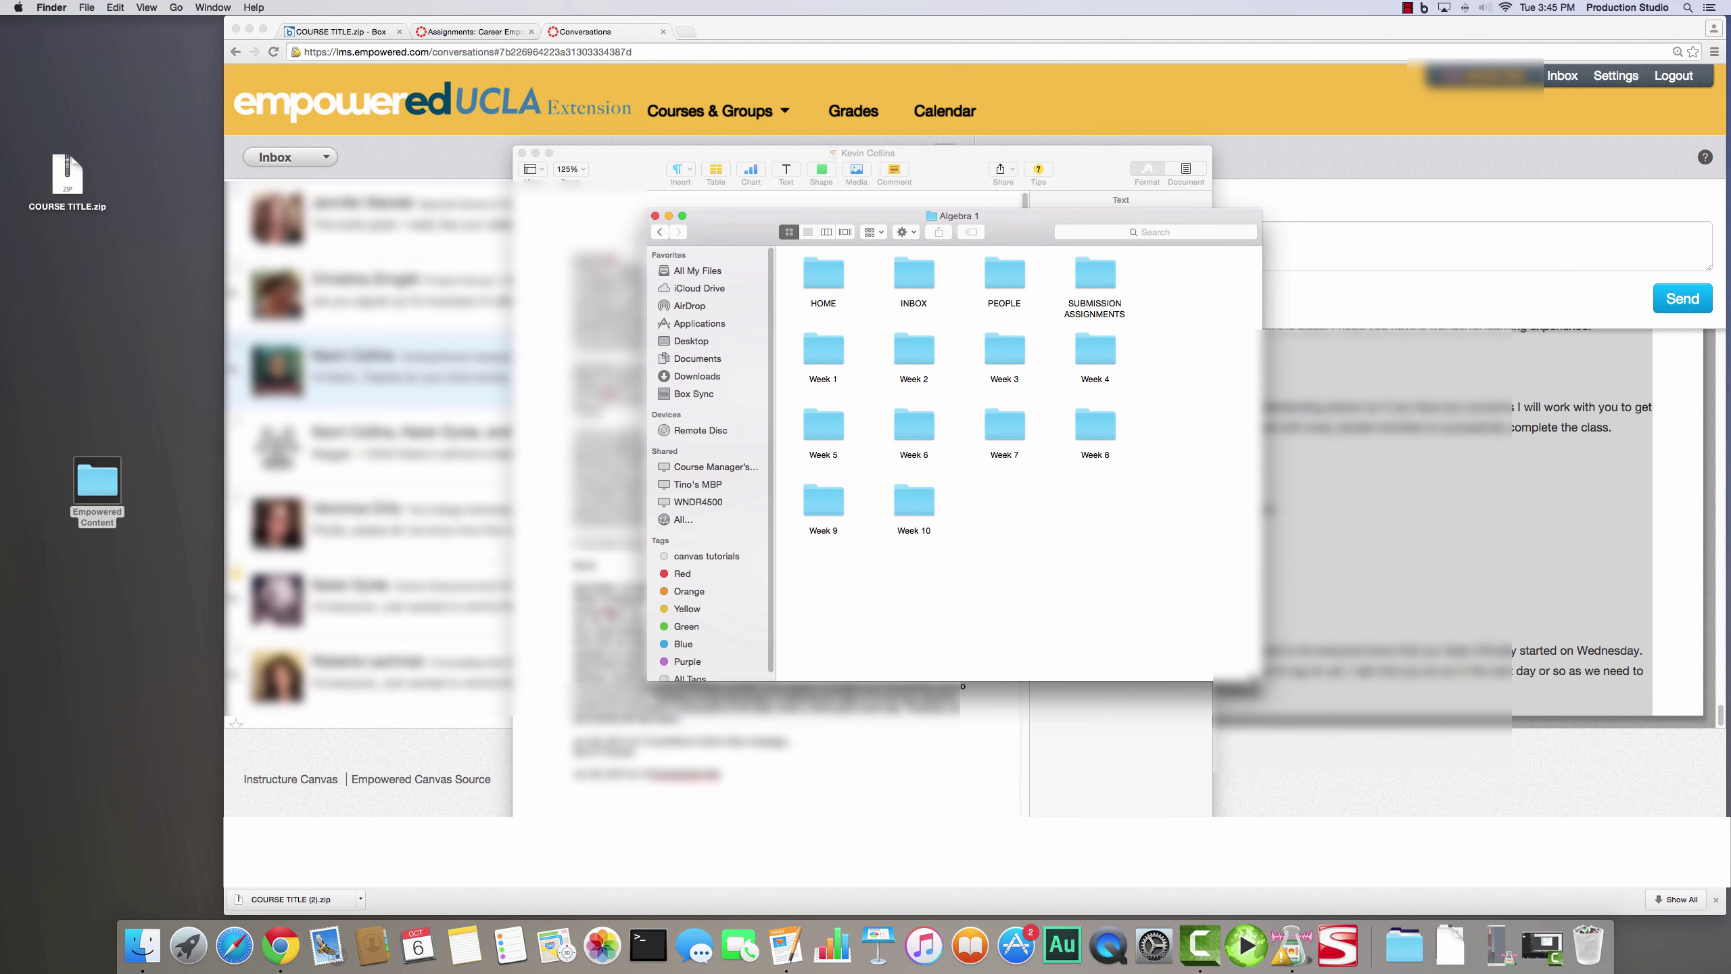
pyautogui.click(915, 280)
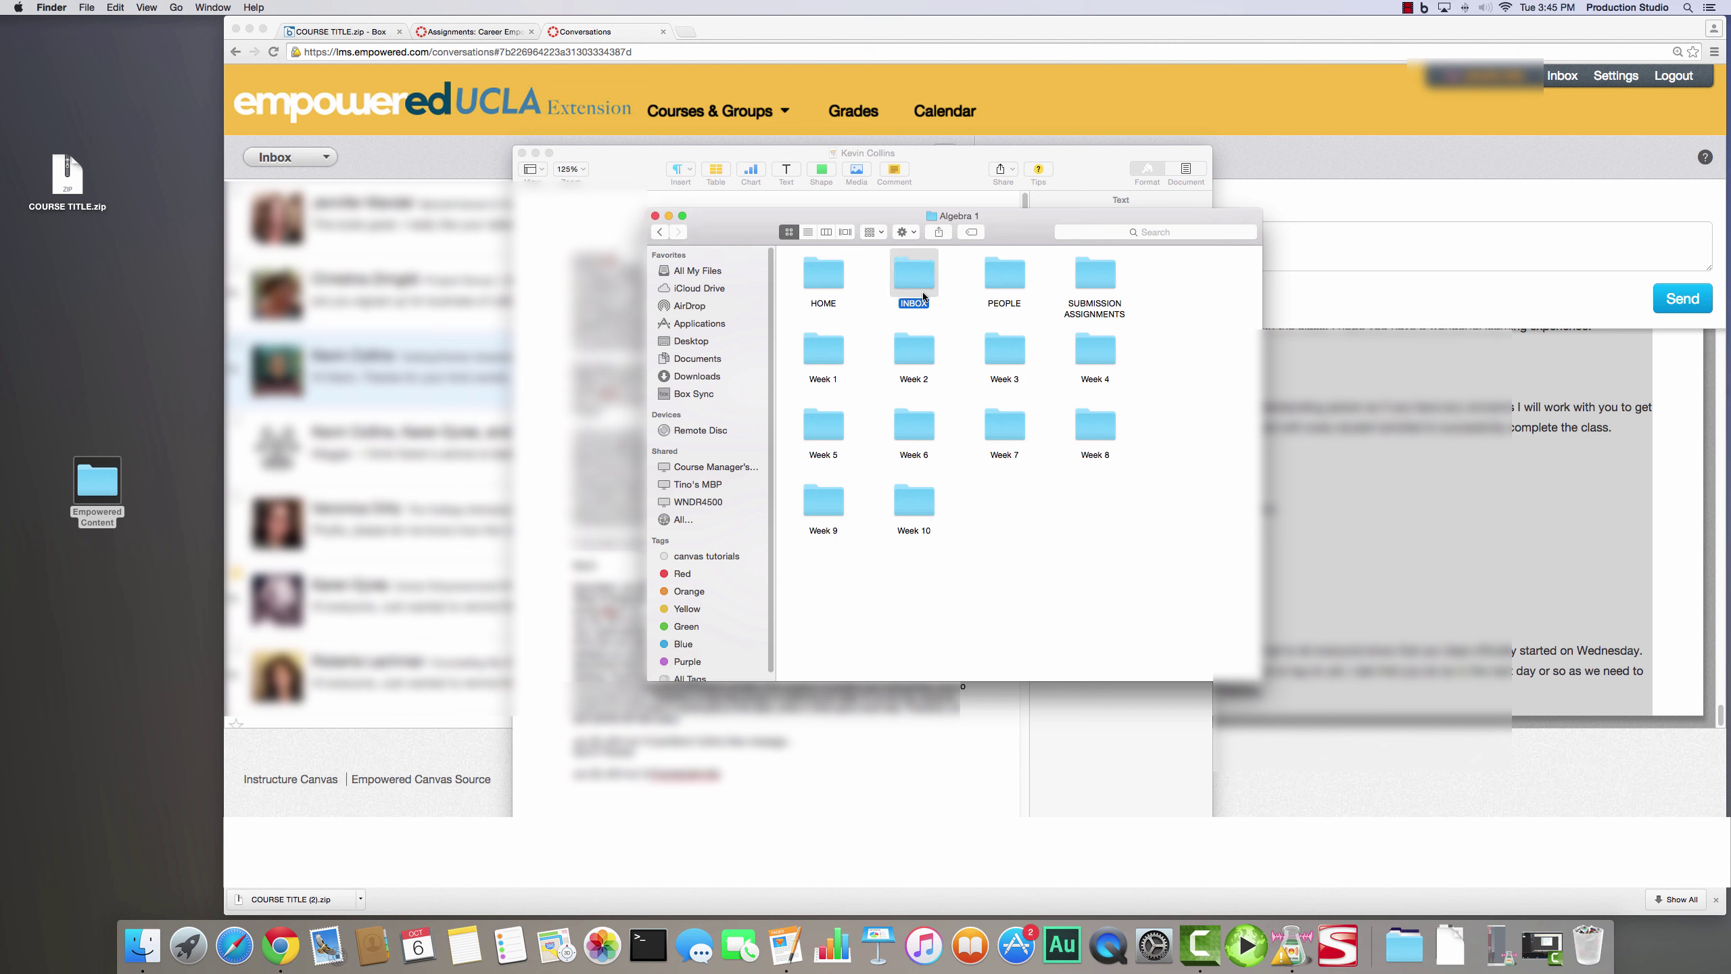
pyautogui.doubleClick(85, 487)
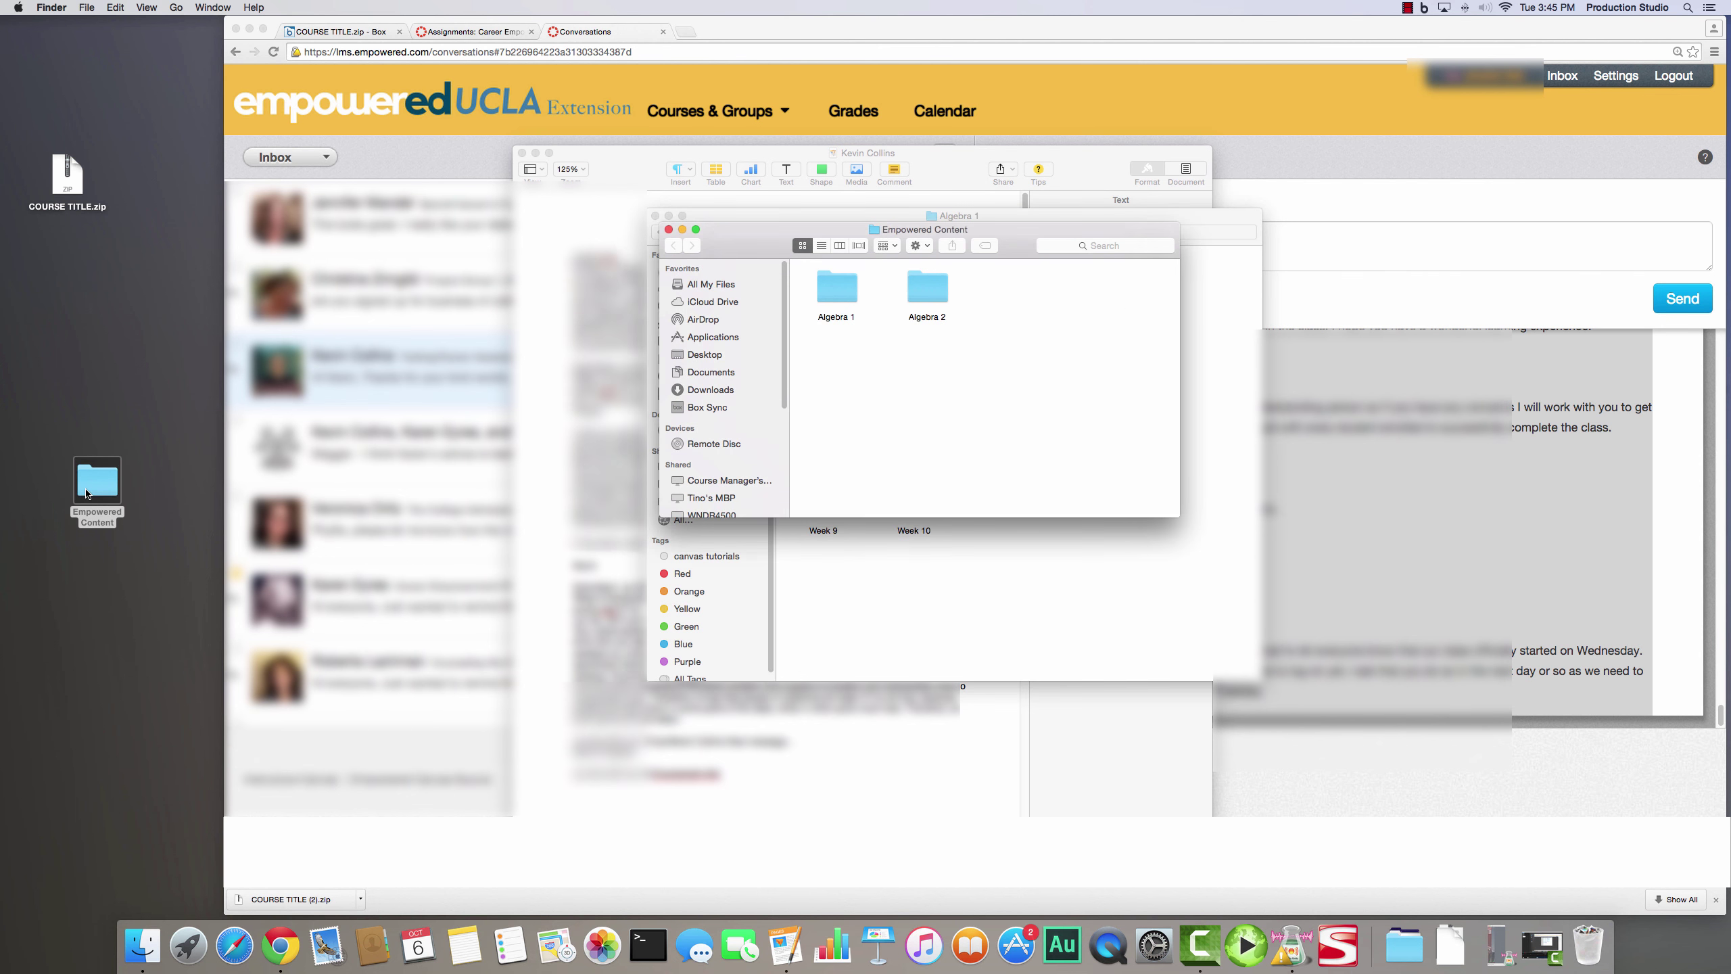
pyautogui.moveTo(1009, 239); pyautogui.dragTo(457, 234)
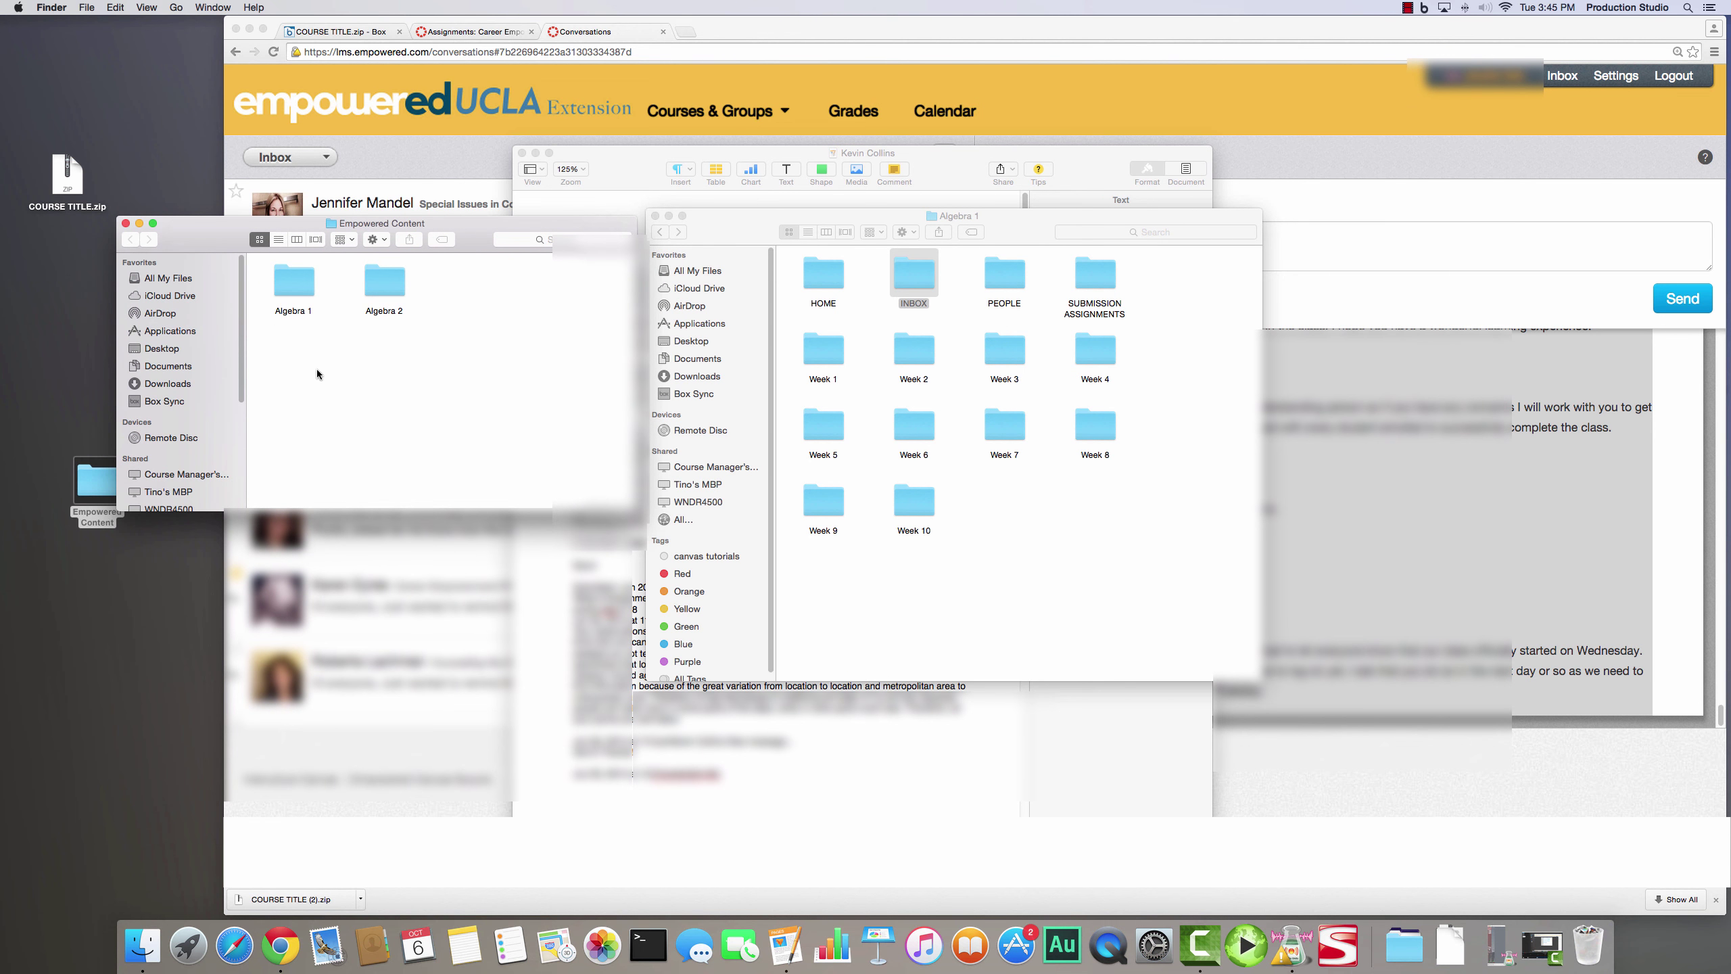
pyautogui.moveTo(898, 276); pyautogui.dragTo(290, 371)
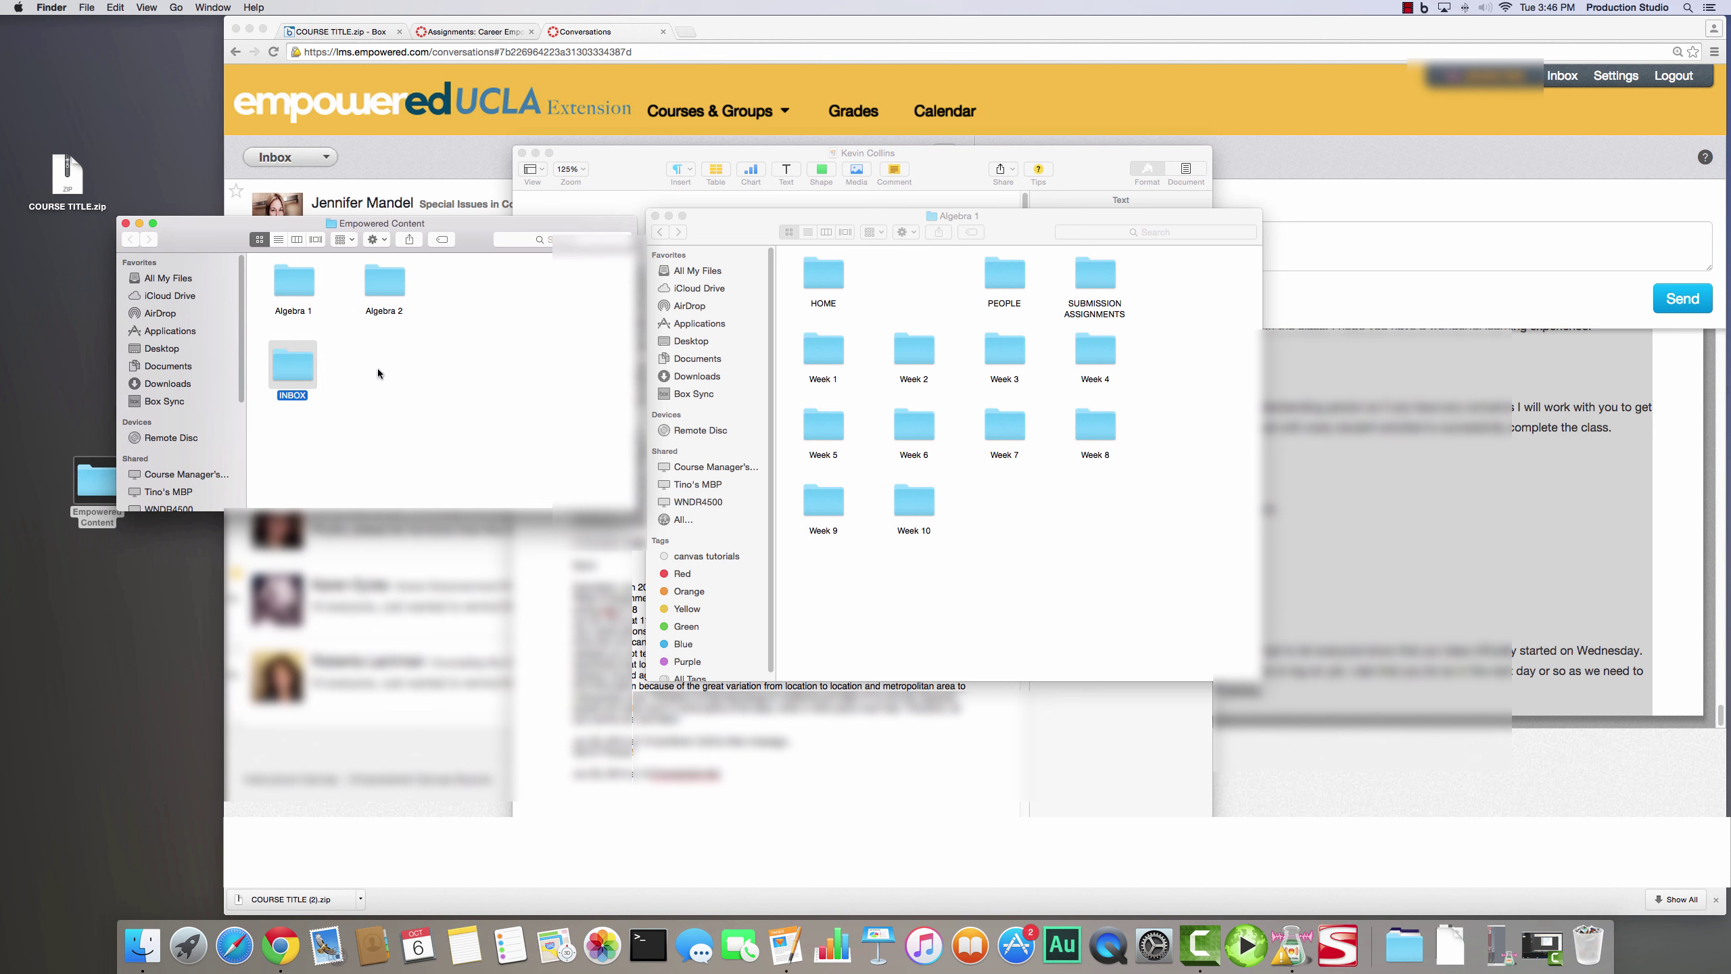
pyautogui.click(395, 370)
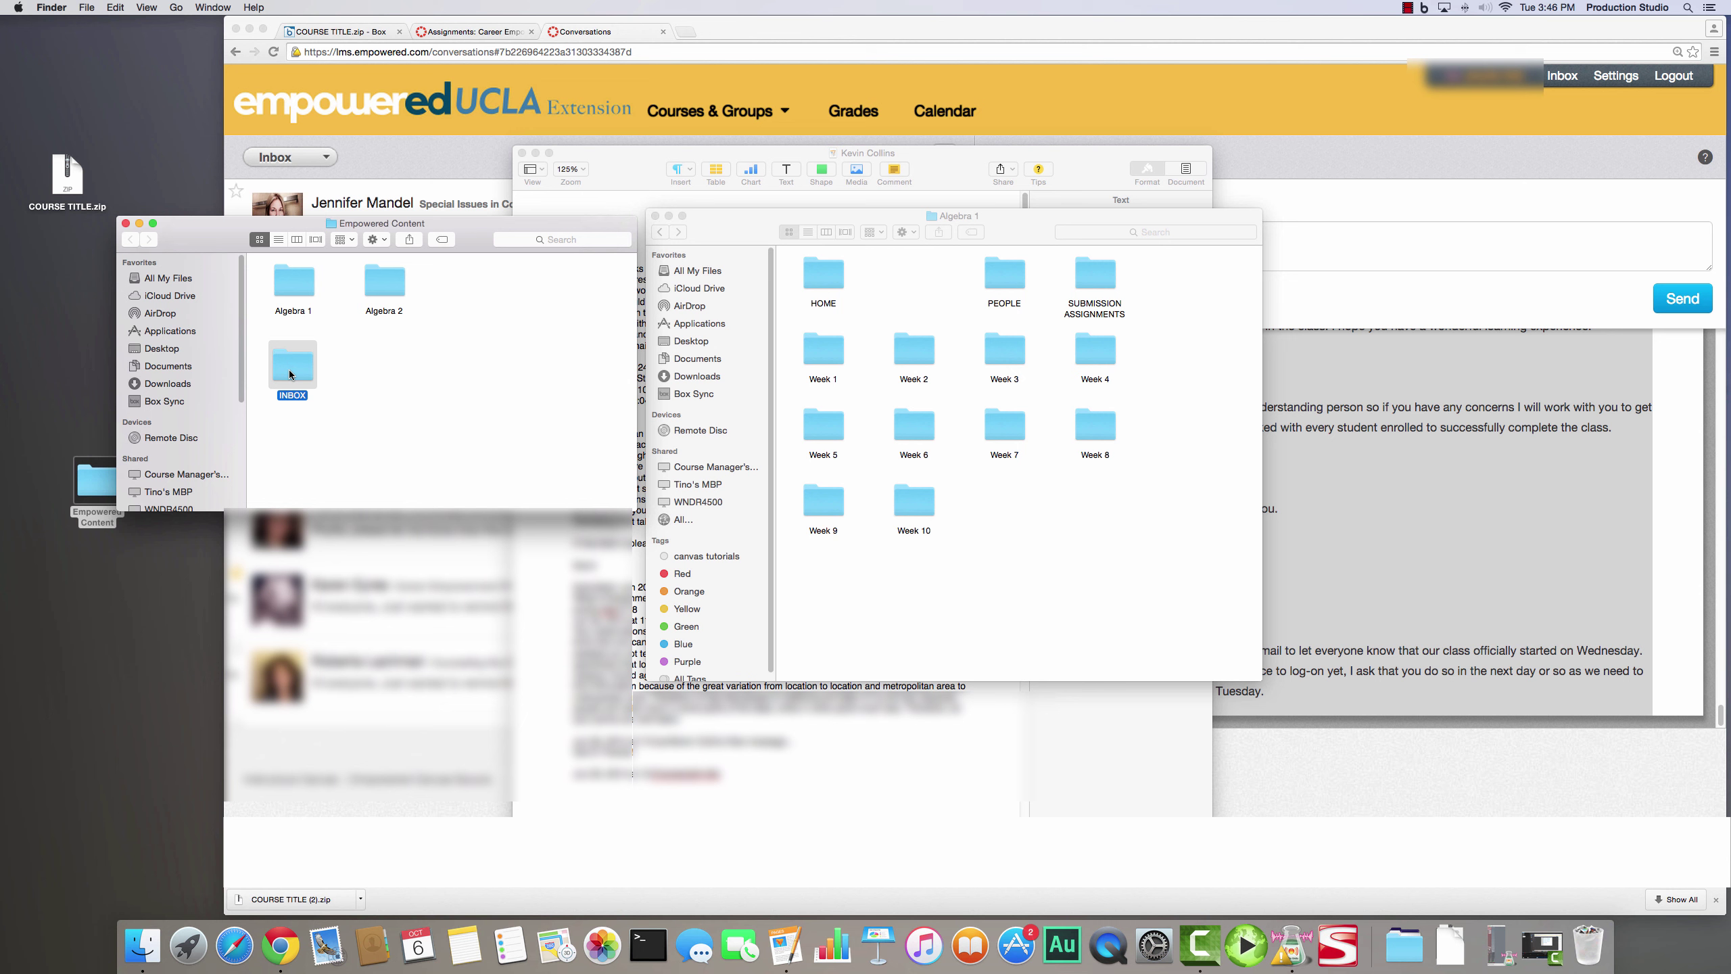
pyautogui.click(126, 224)
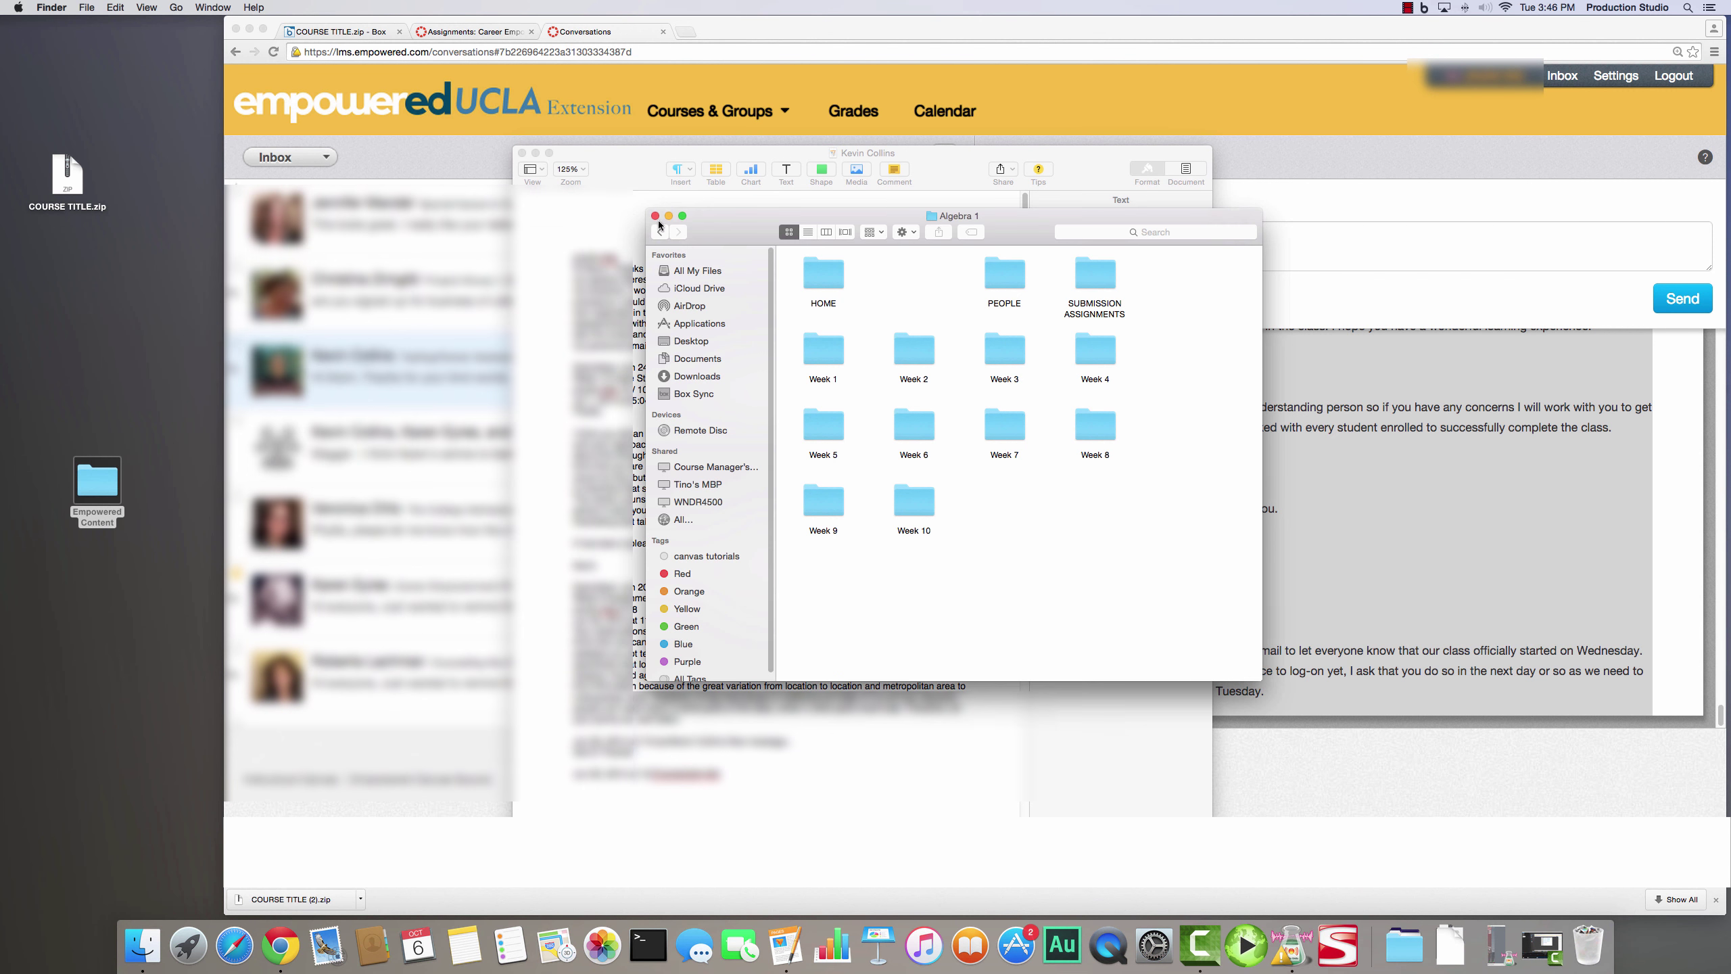
pyautogui.click(660, 232)
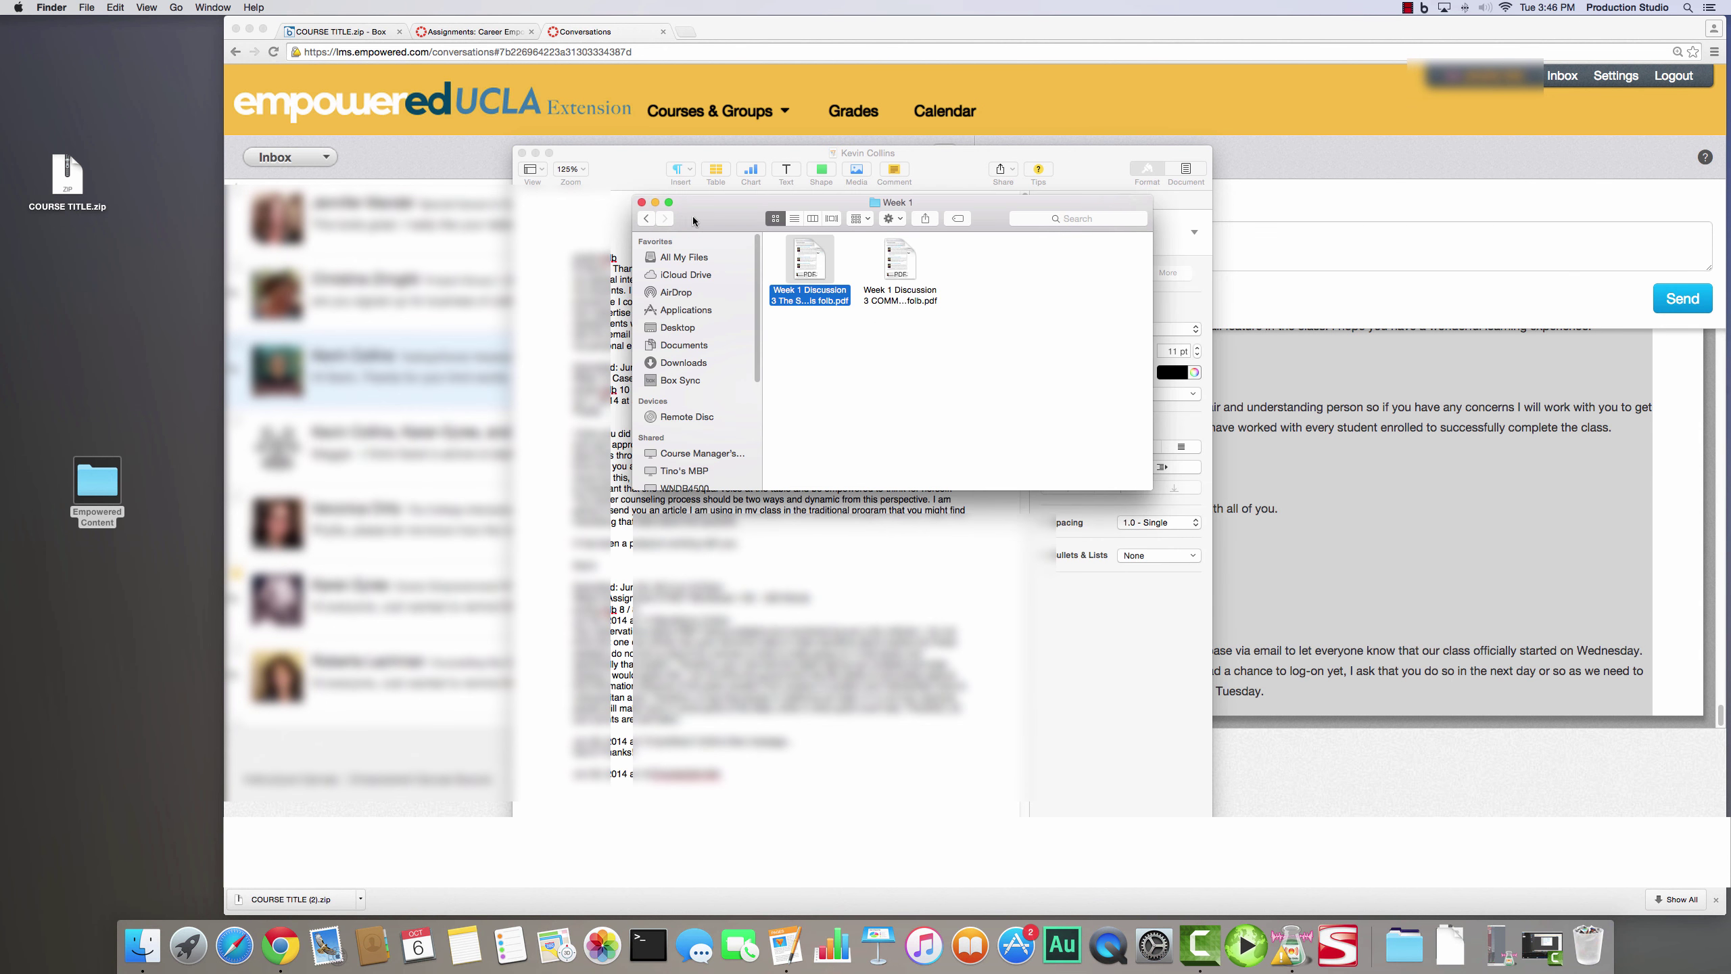
pyautogui.click(645, 217)
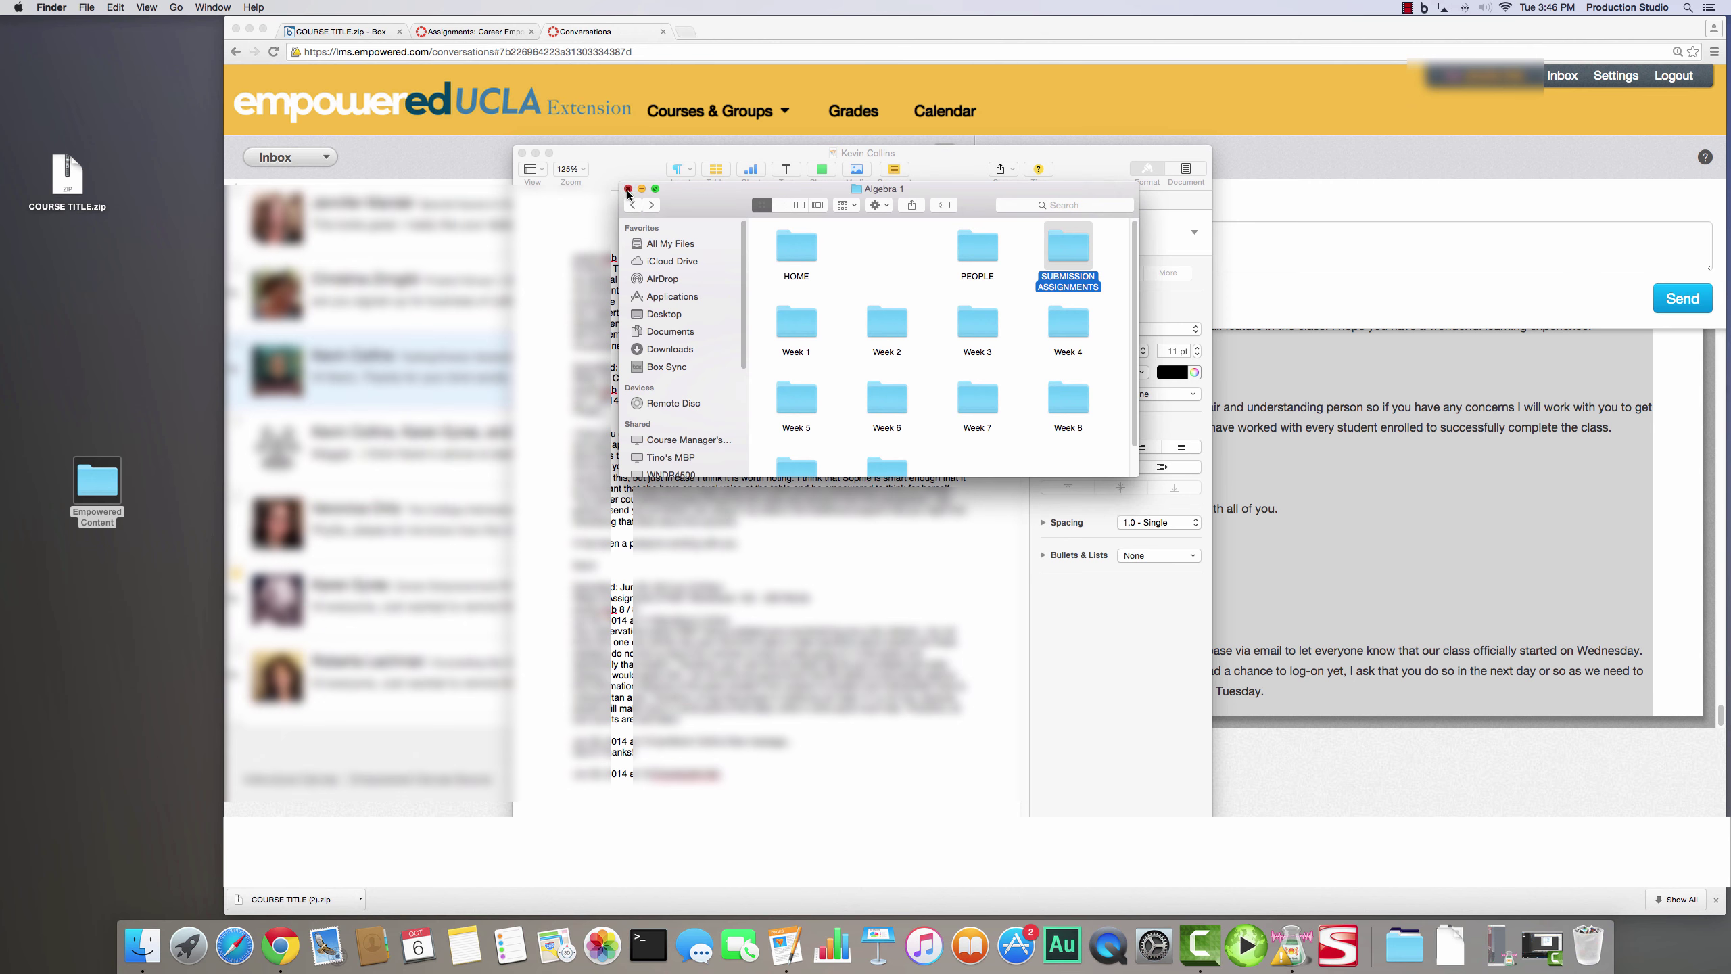
pyautogui.click(627, 189)
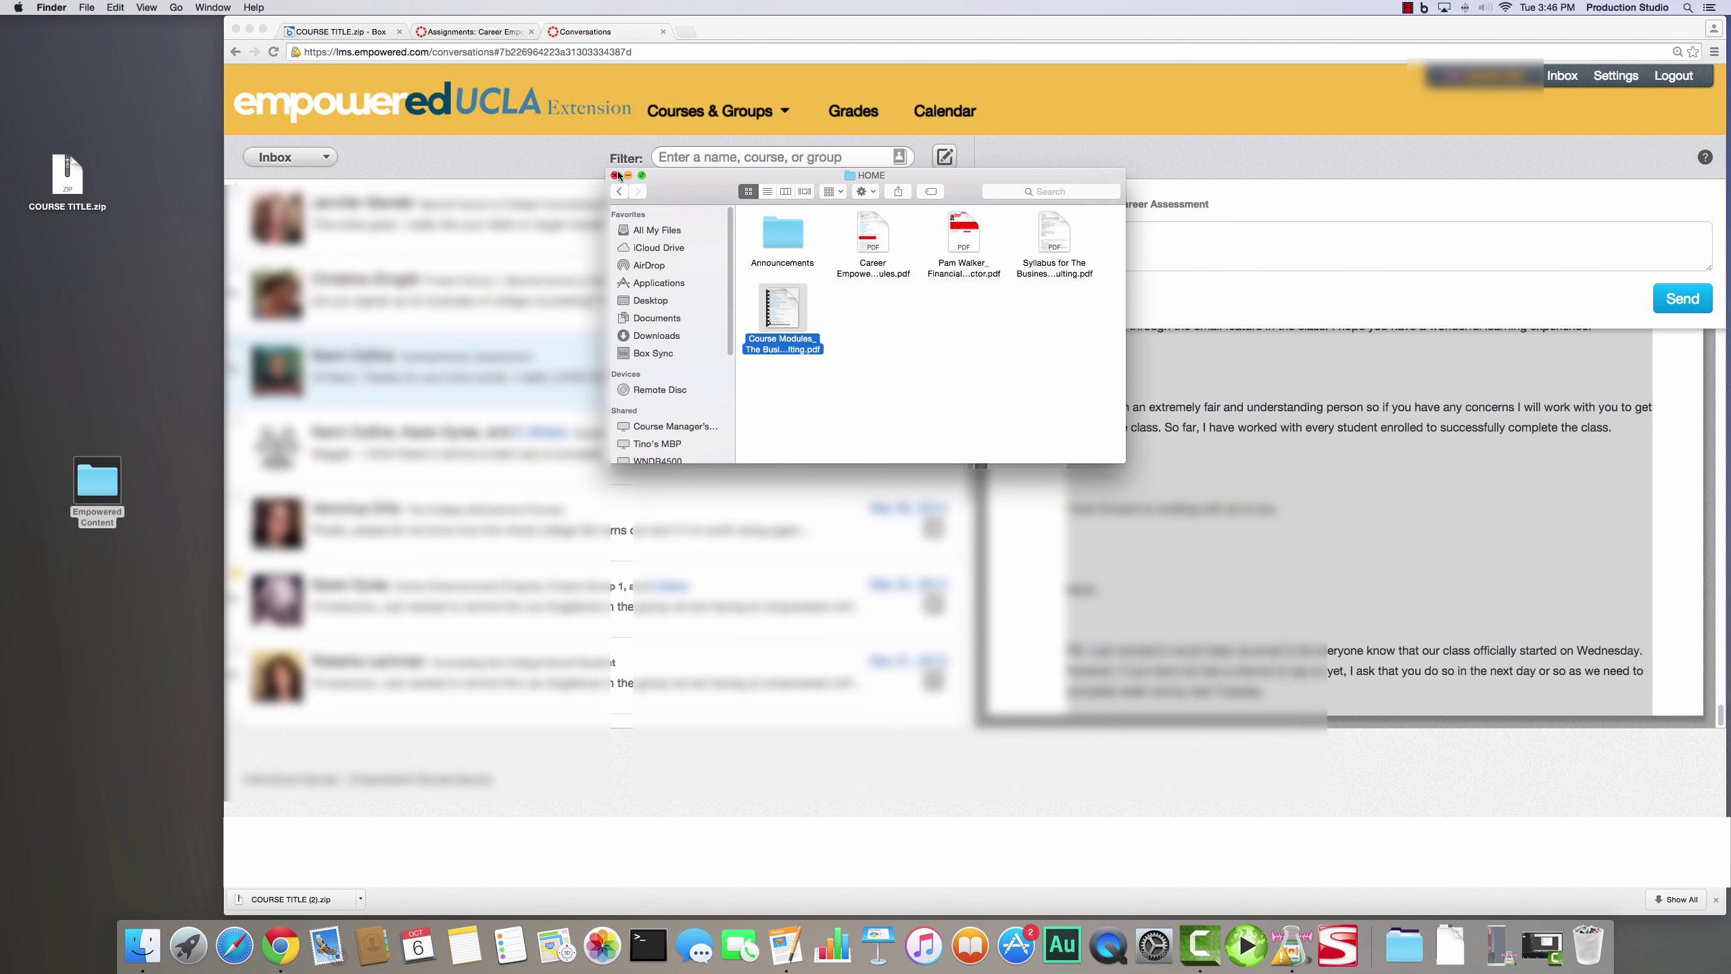
pyautogui.click(615, 175)
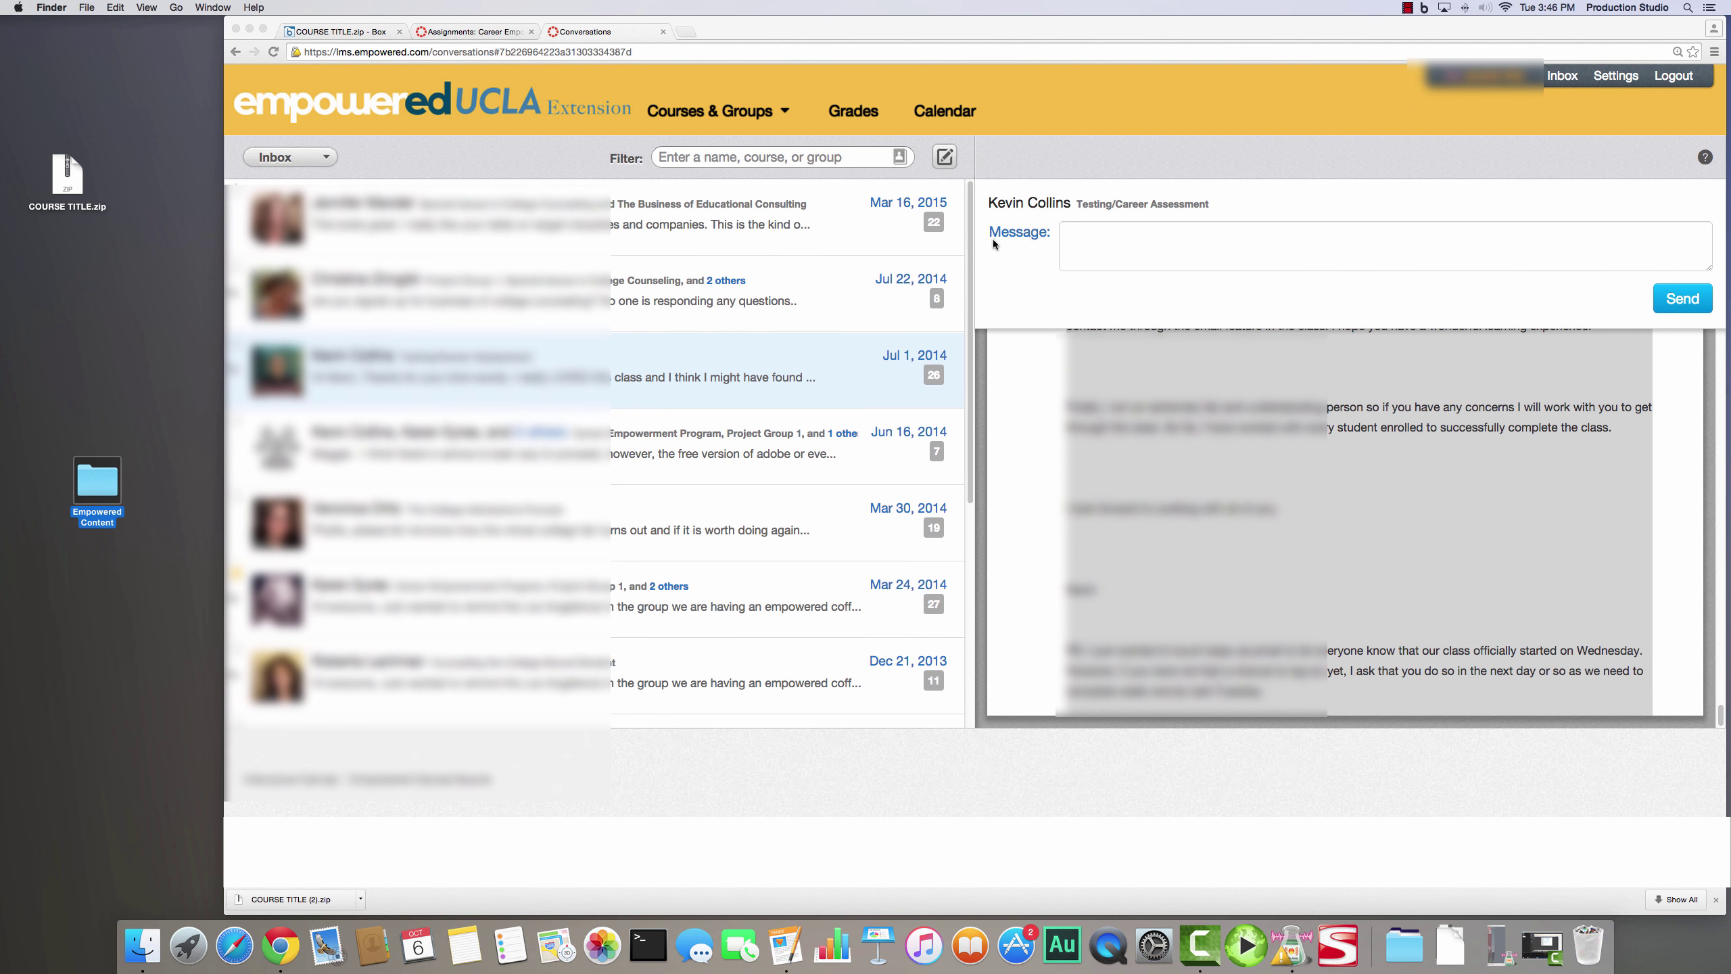
pyautogui.click(1133, 253)
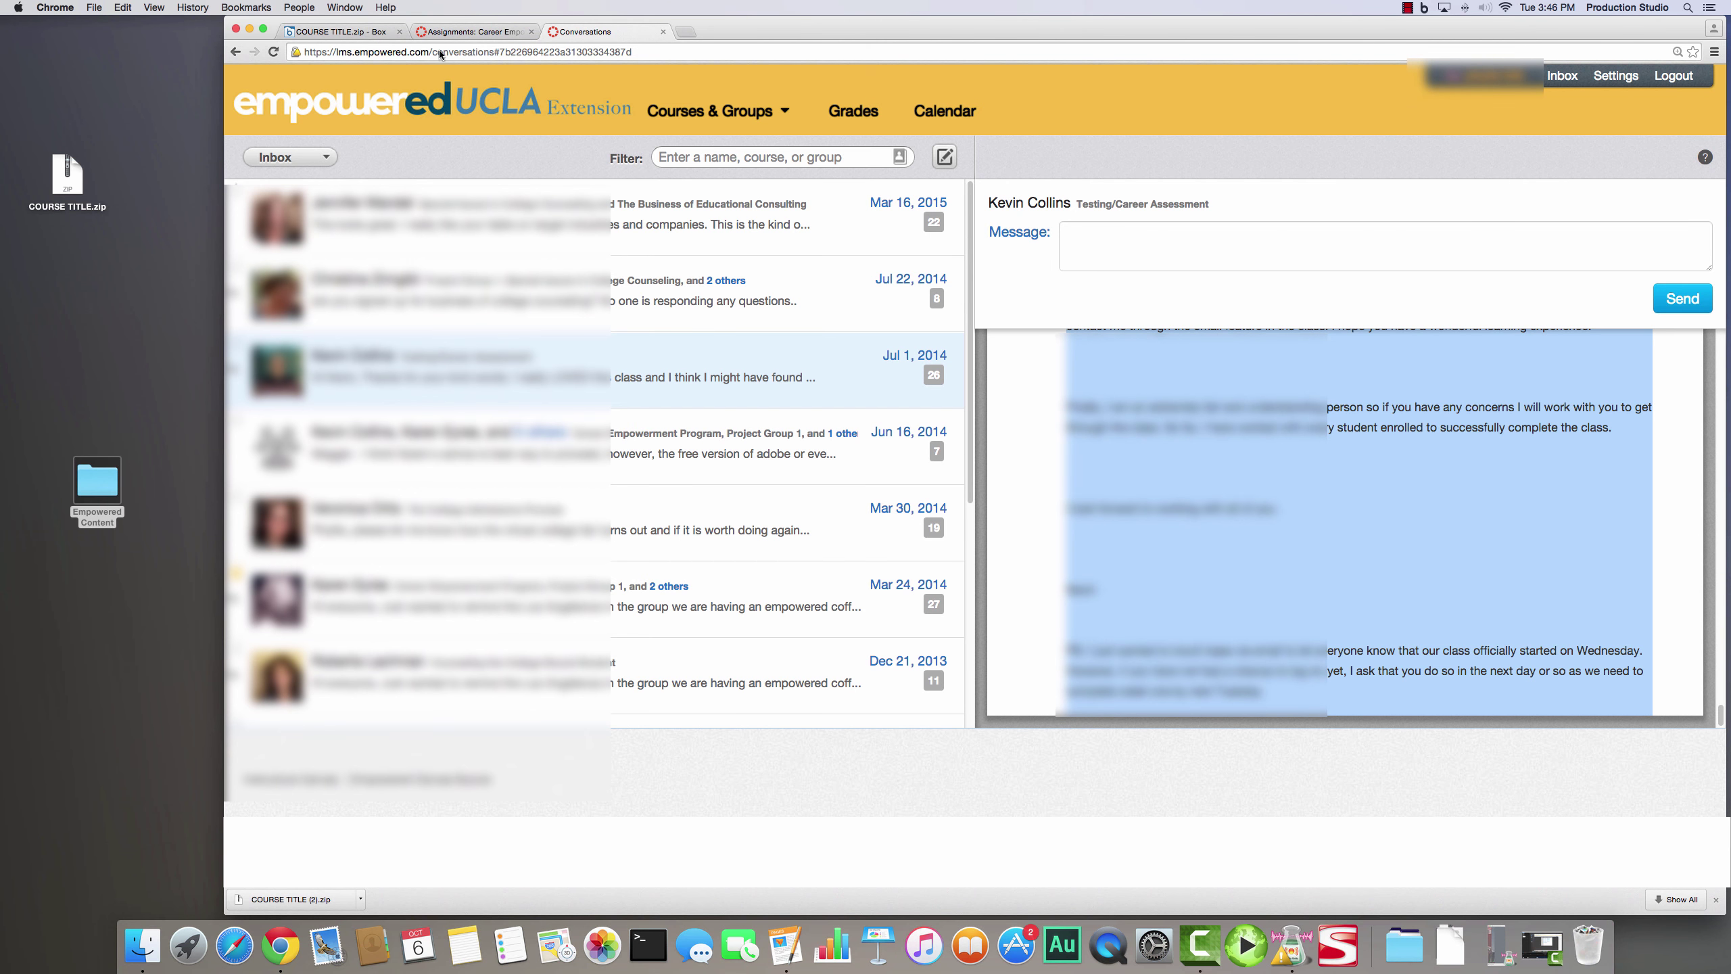
# - Go from the dashboard to The Business of Educational Consulting (X414.96) course home
pyautogui.click(470, 31)
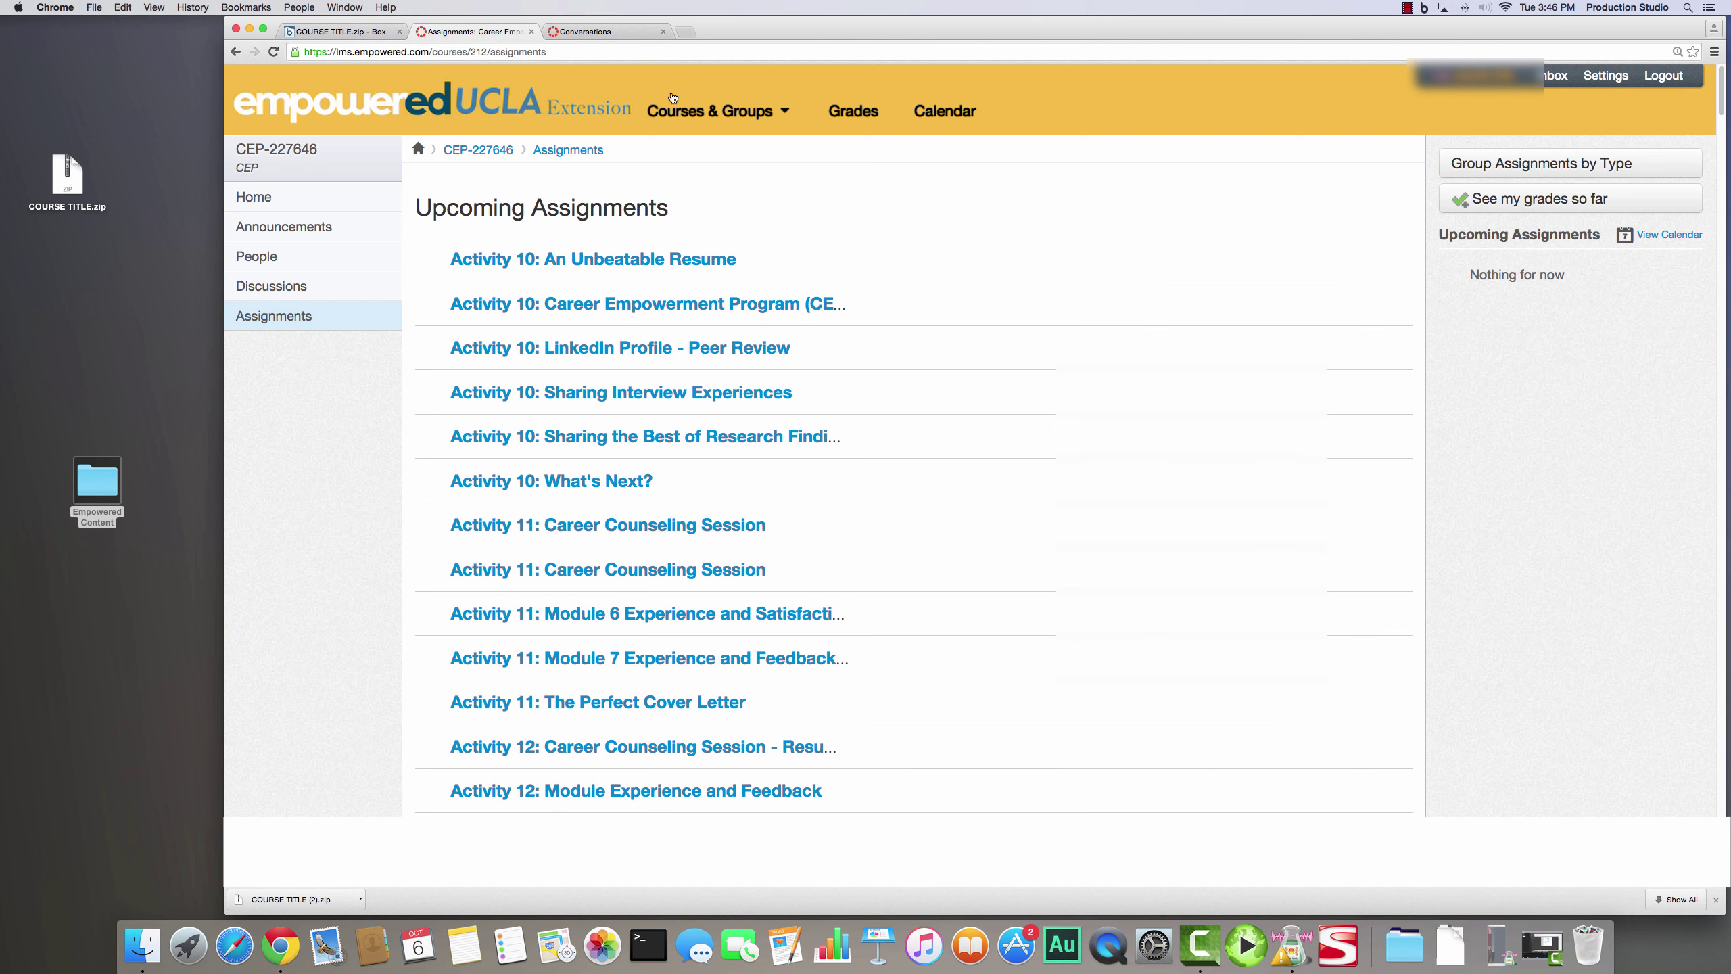
pyautogui.click(695, 107)
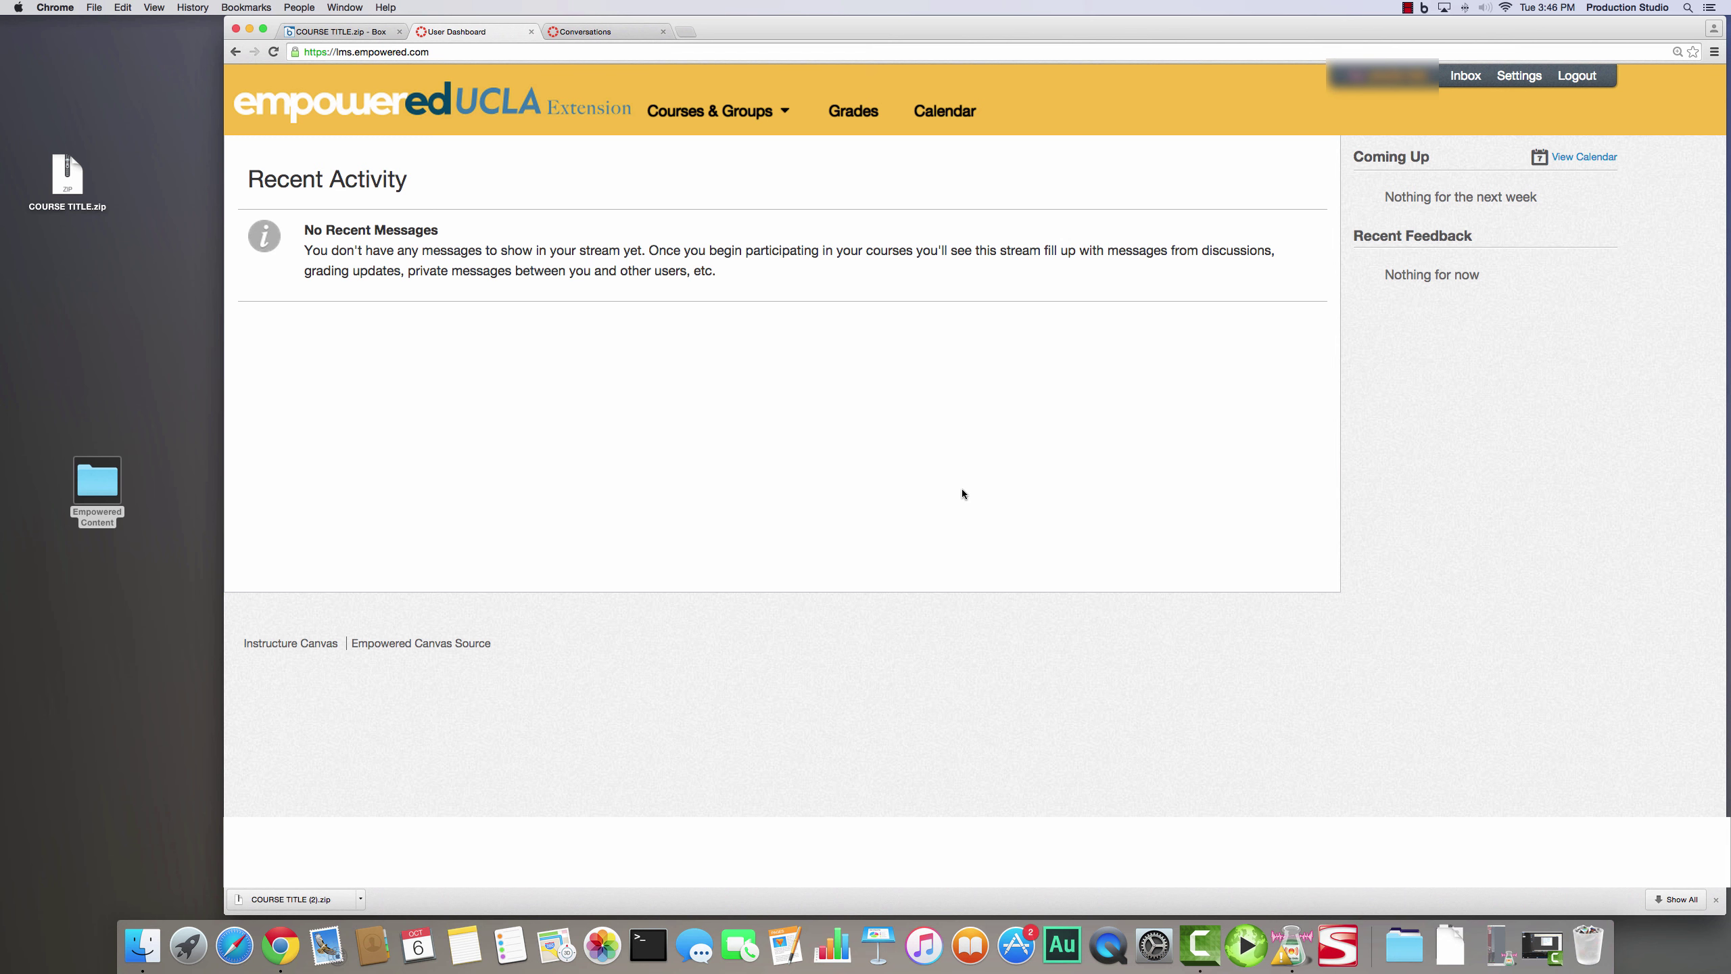
pyautogui.click(613, 30)
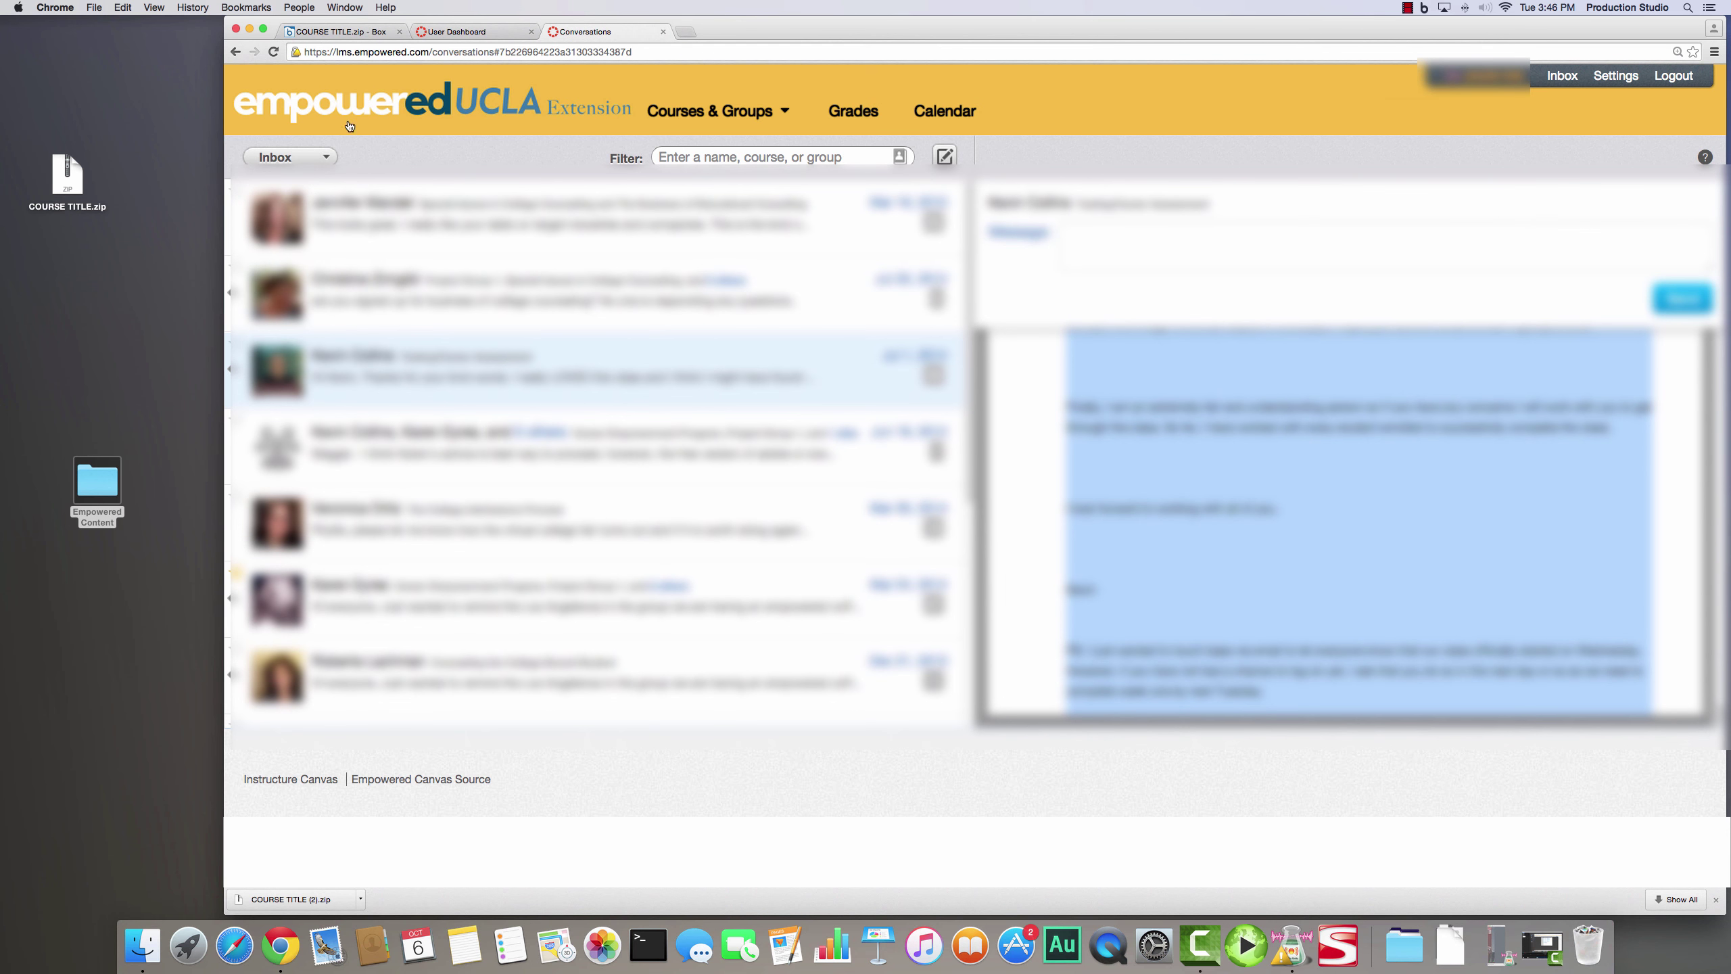
pyautogui.moveTo(709, 102)
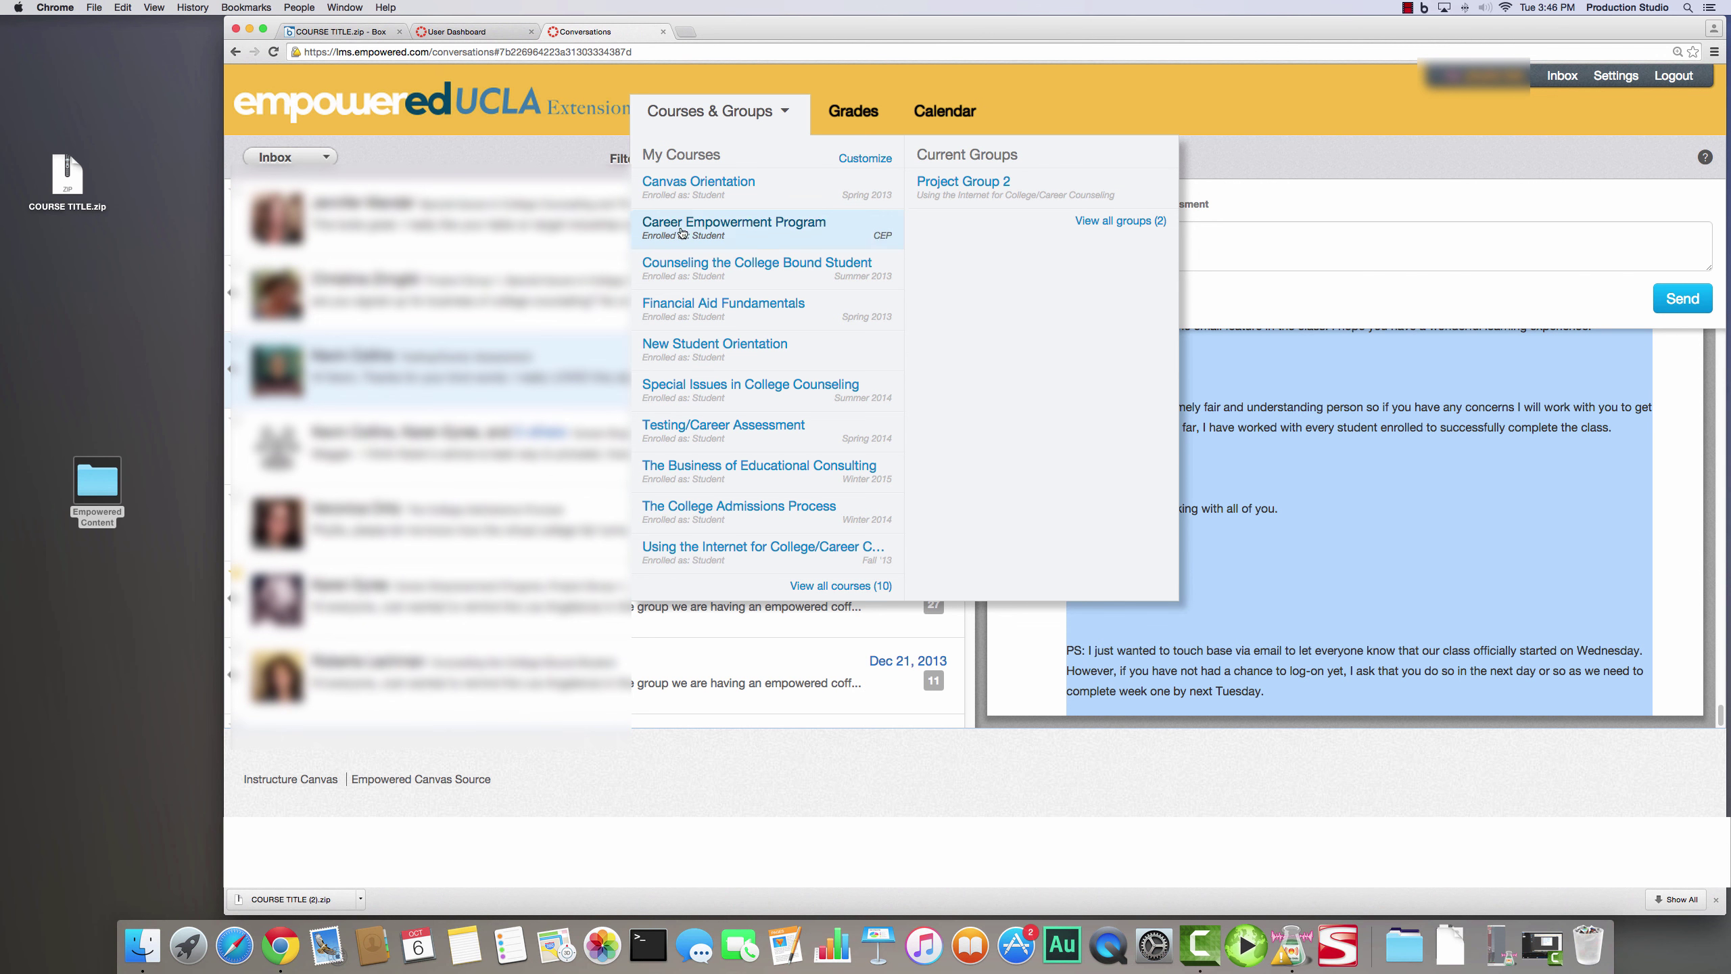
pyautogui.click(462, 32)
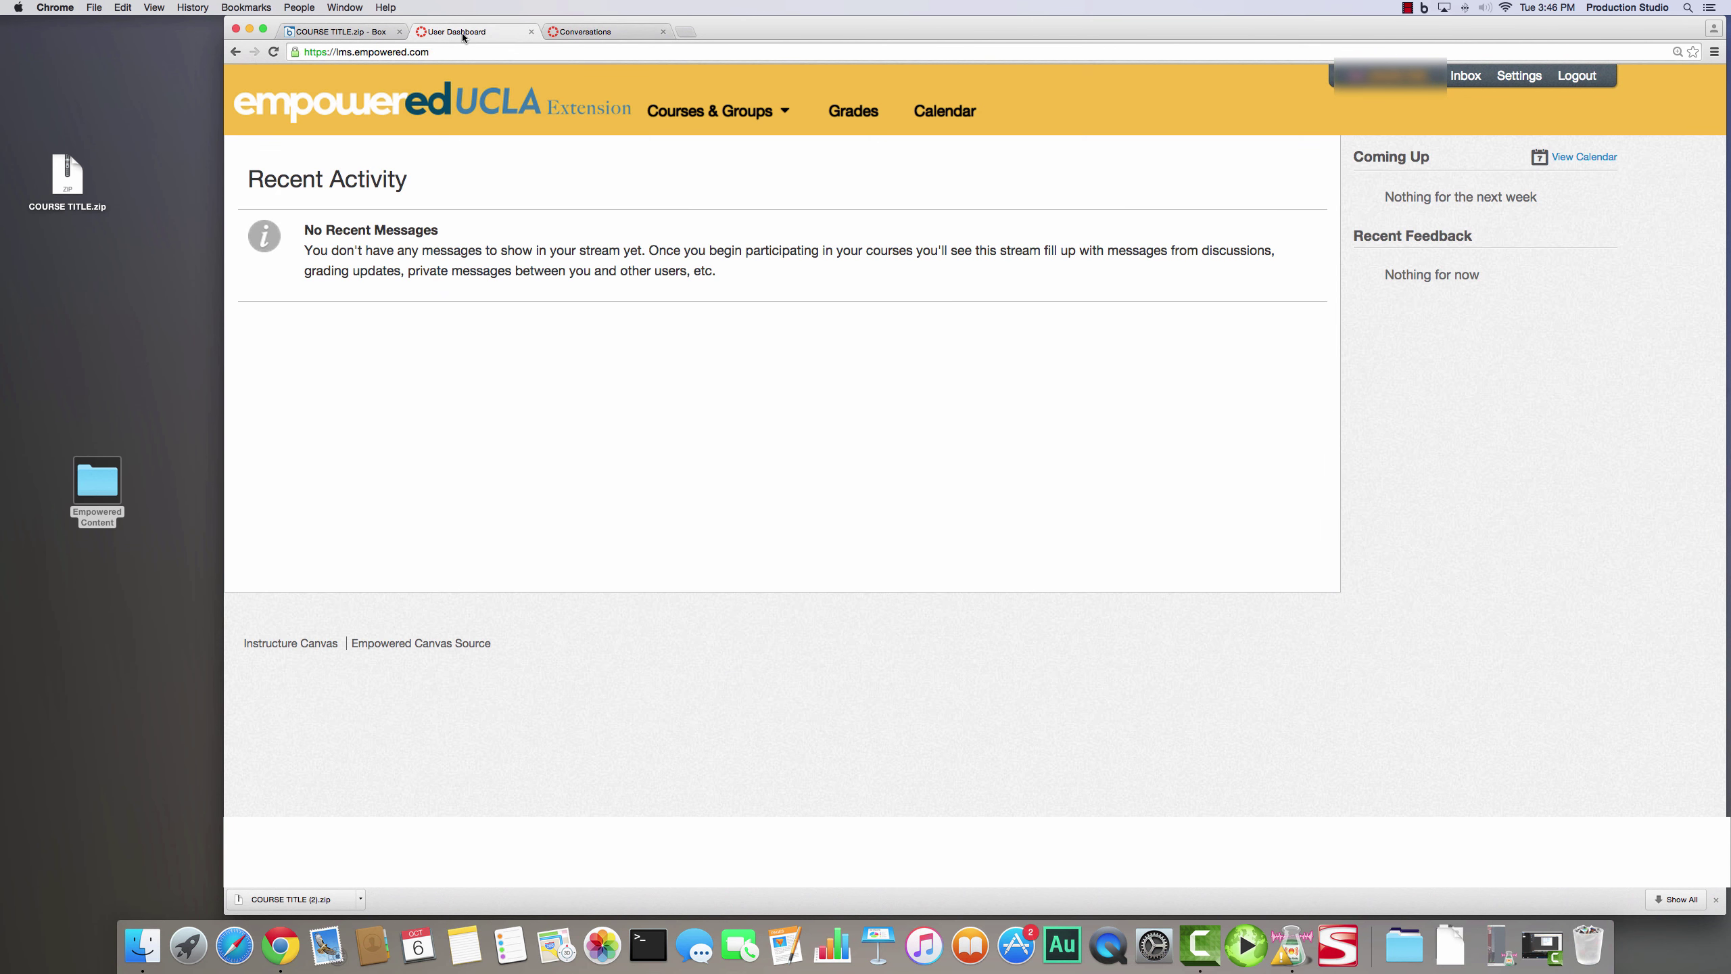
pyautogui.moveTo(670, 117)
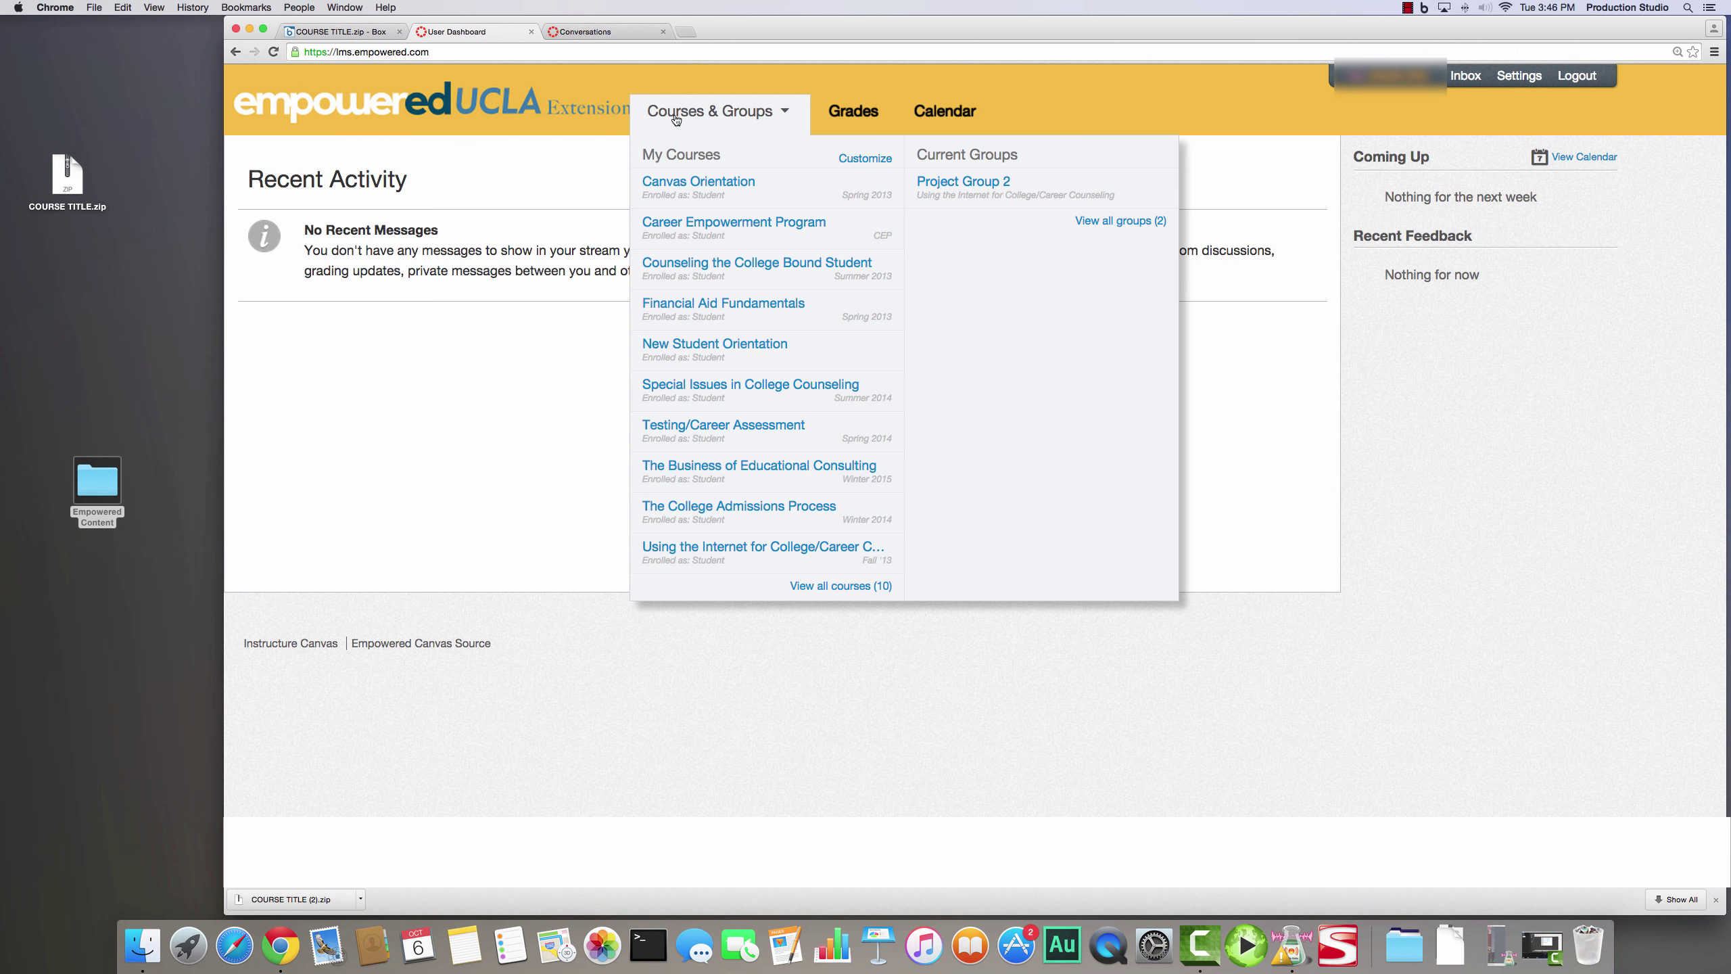
pyautogui.click(747, 465)
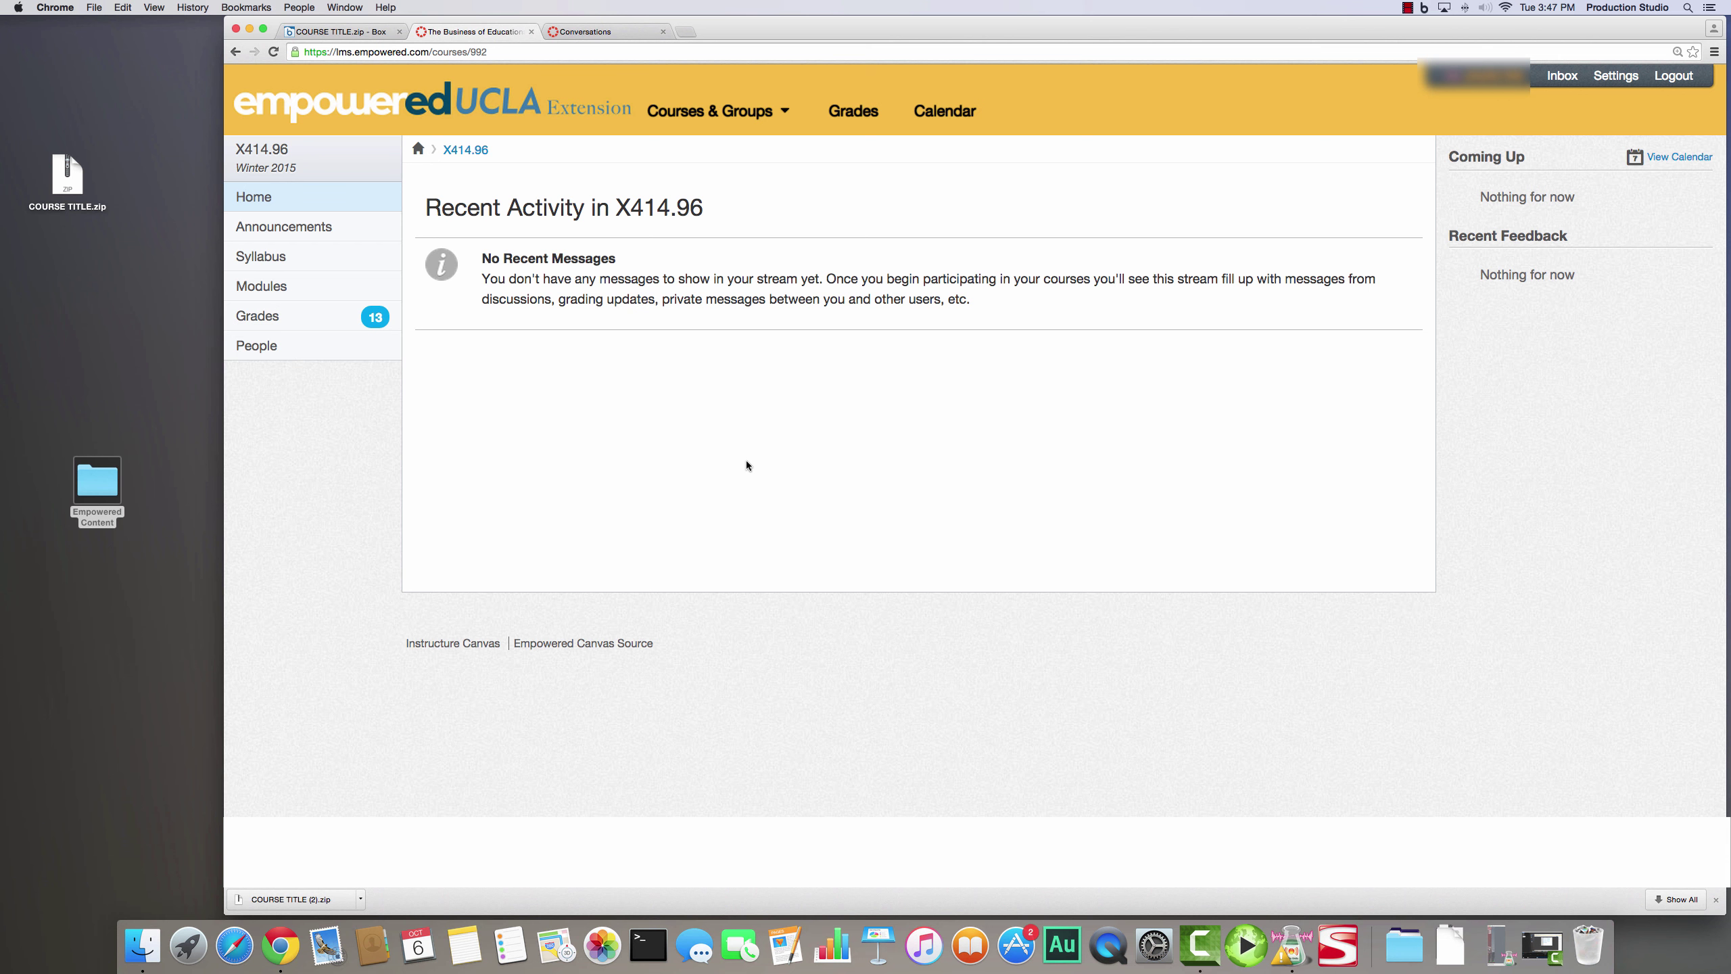
# - Open the Erica Olsen 'How to Write a Mission Statement' video from Modules and show its YouTube share link
pyautogui.click(273, 284)
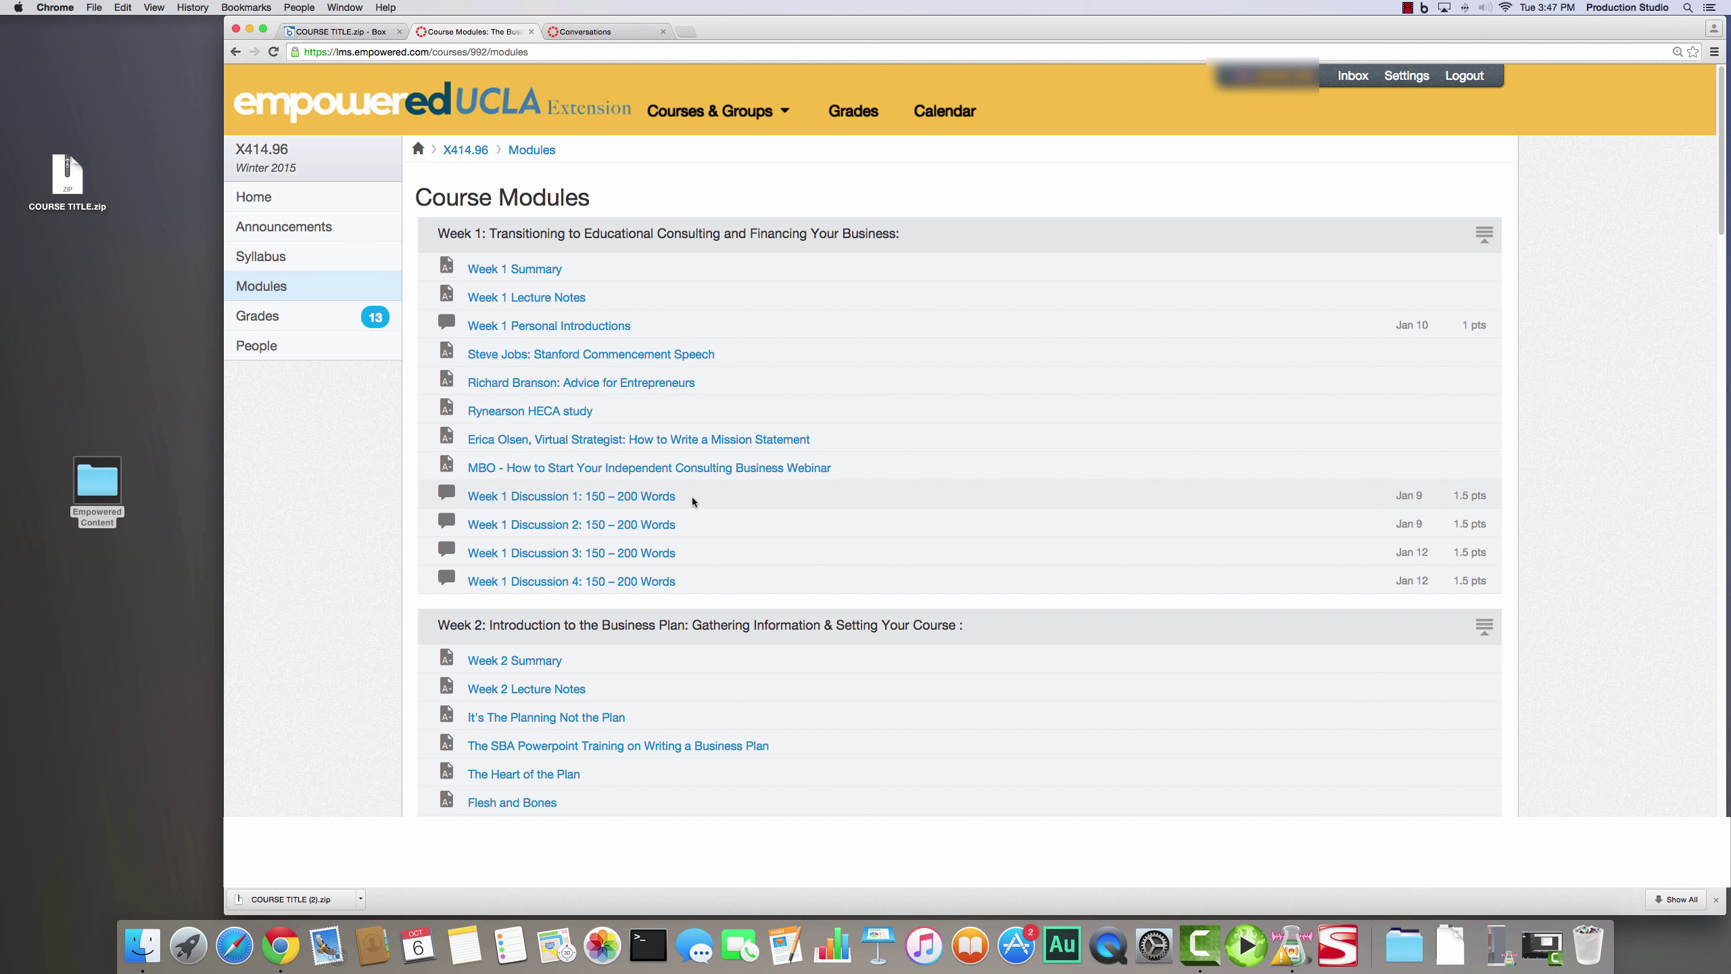
pyautogui.click(688, 443)
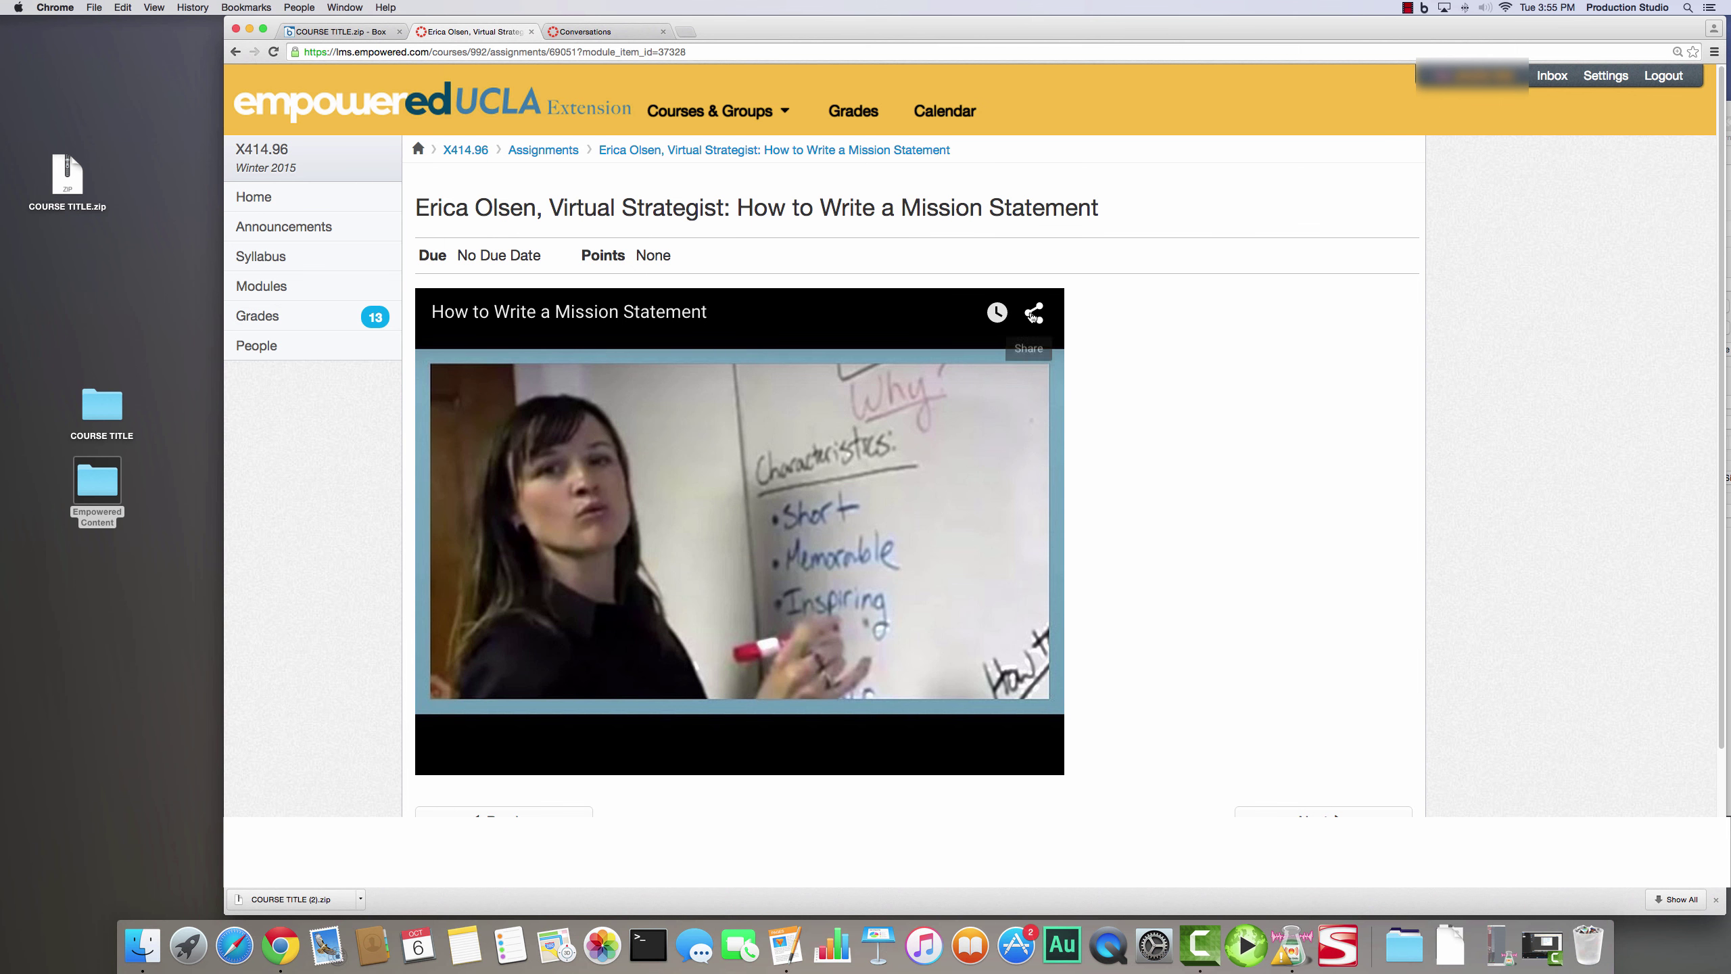
pyautogui.click(1033, 313)
pyautogui.click(1034, 315)
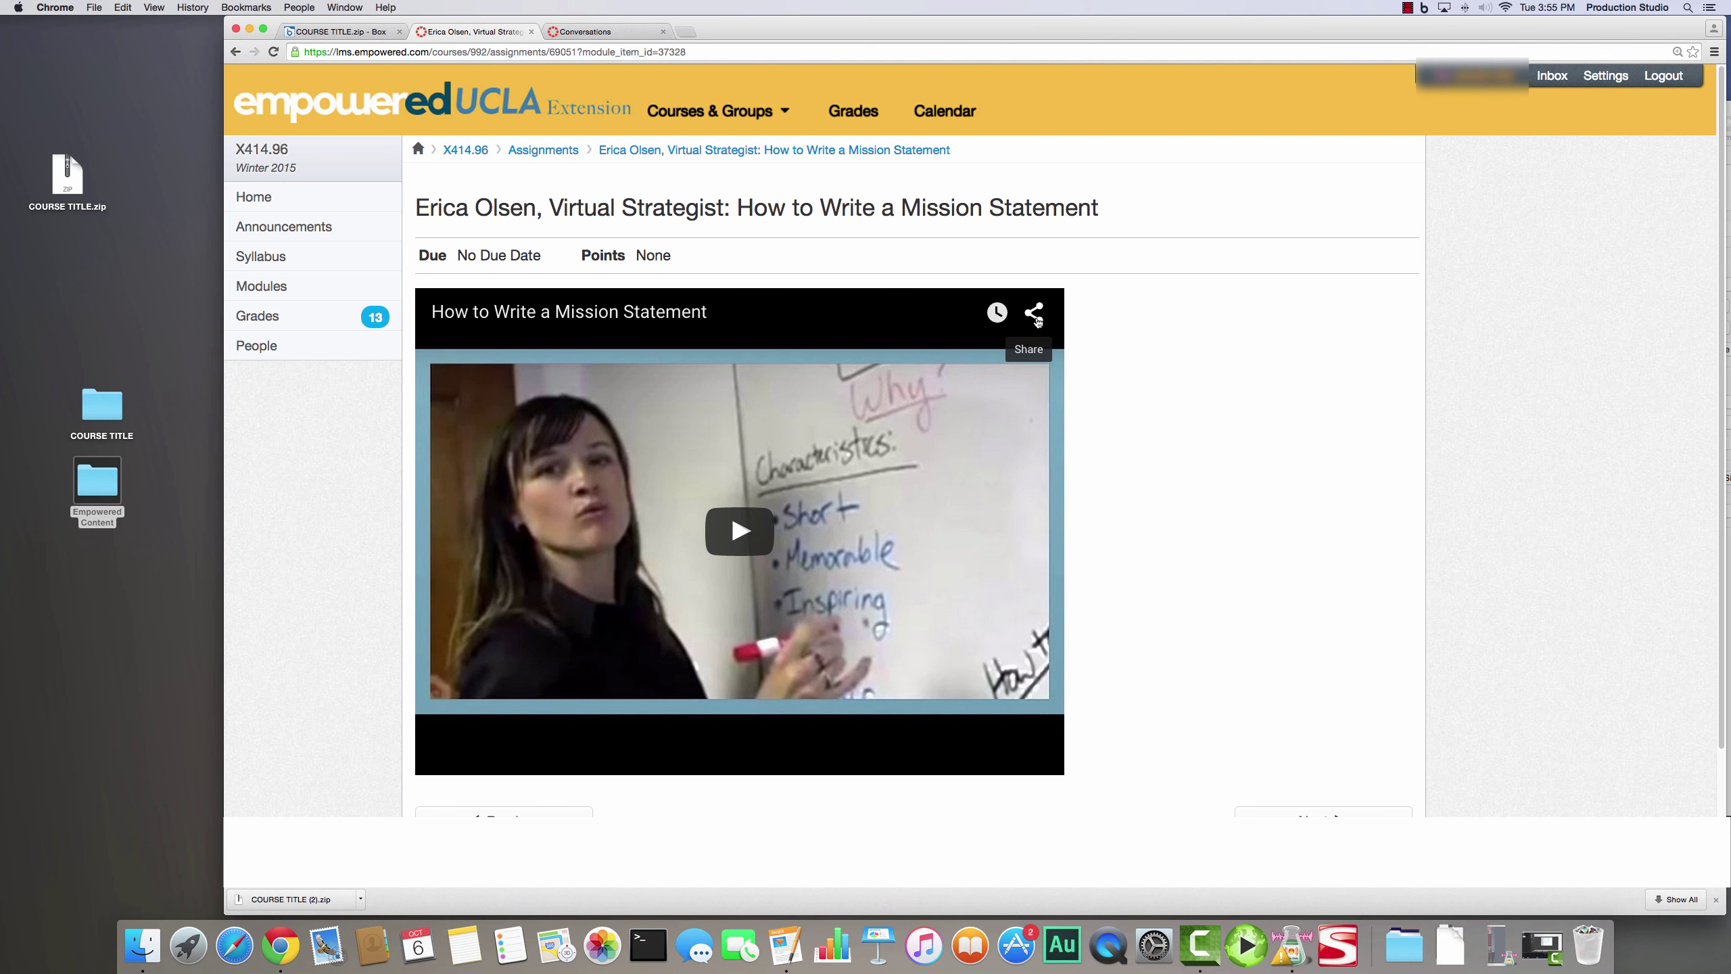
pyautogui.click(1035, 315)
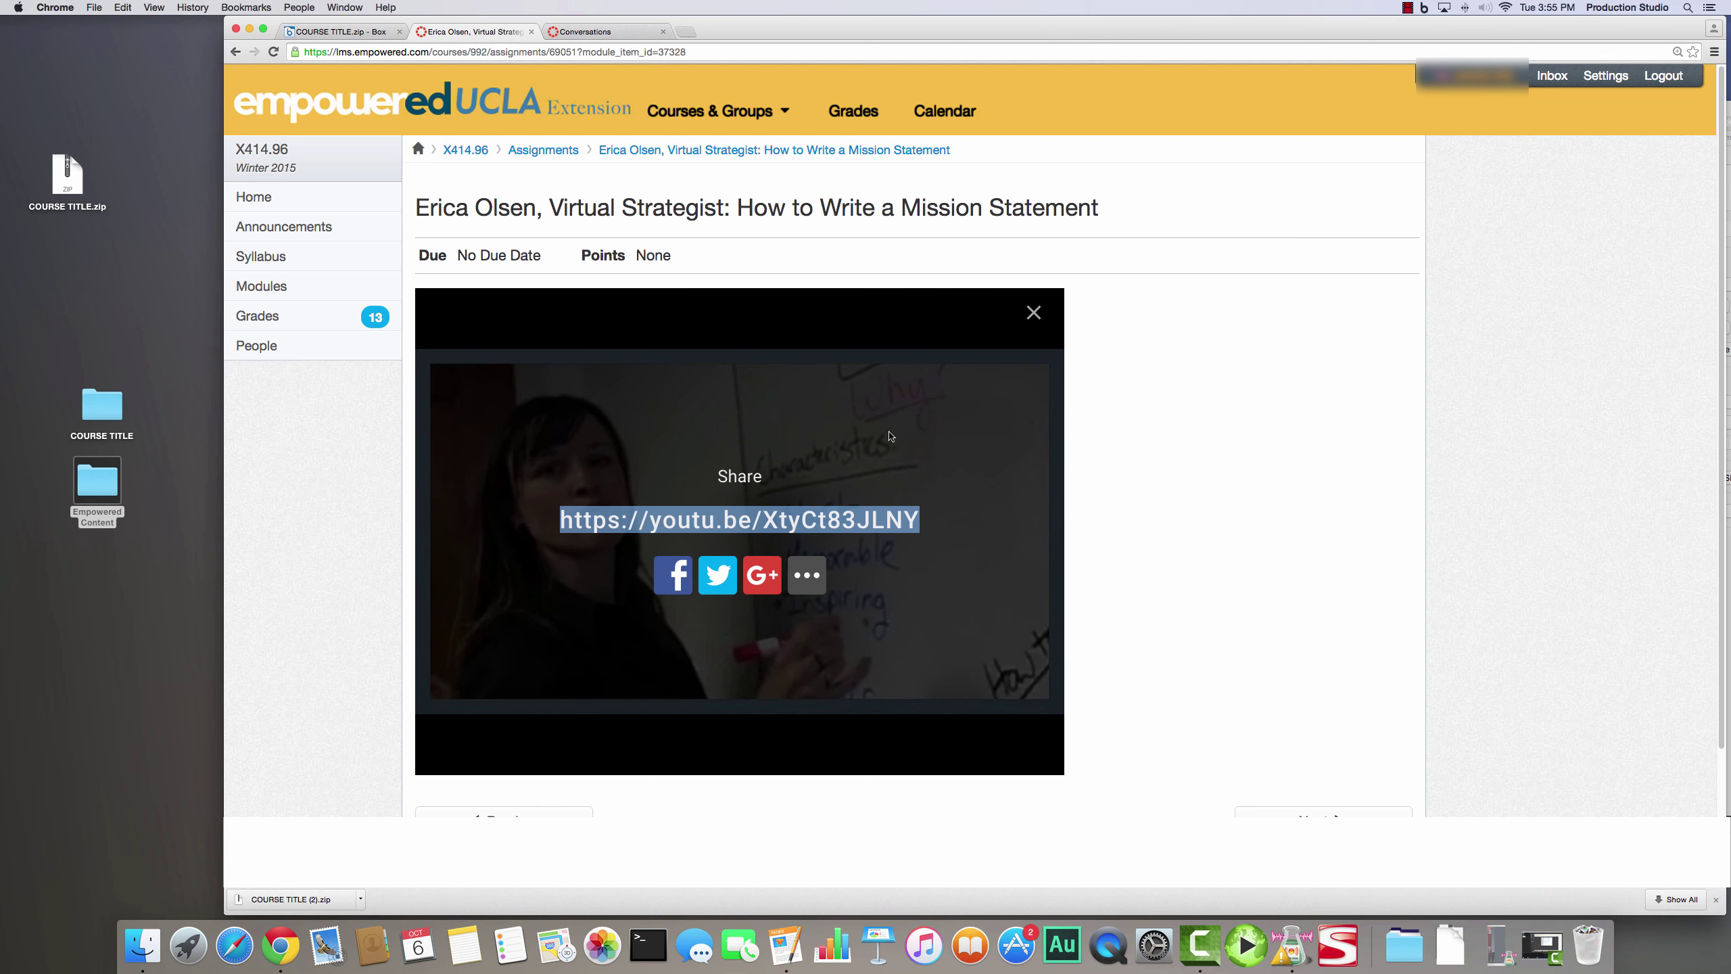
# - Select all and start printing the video page, then cancel and deselect
pyautogui.press('super+a')
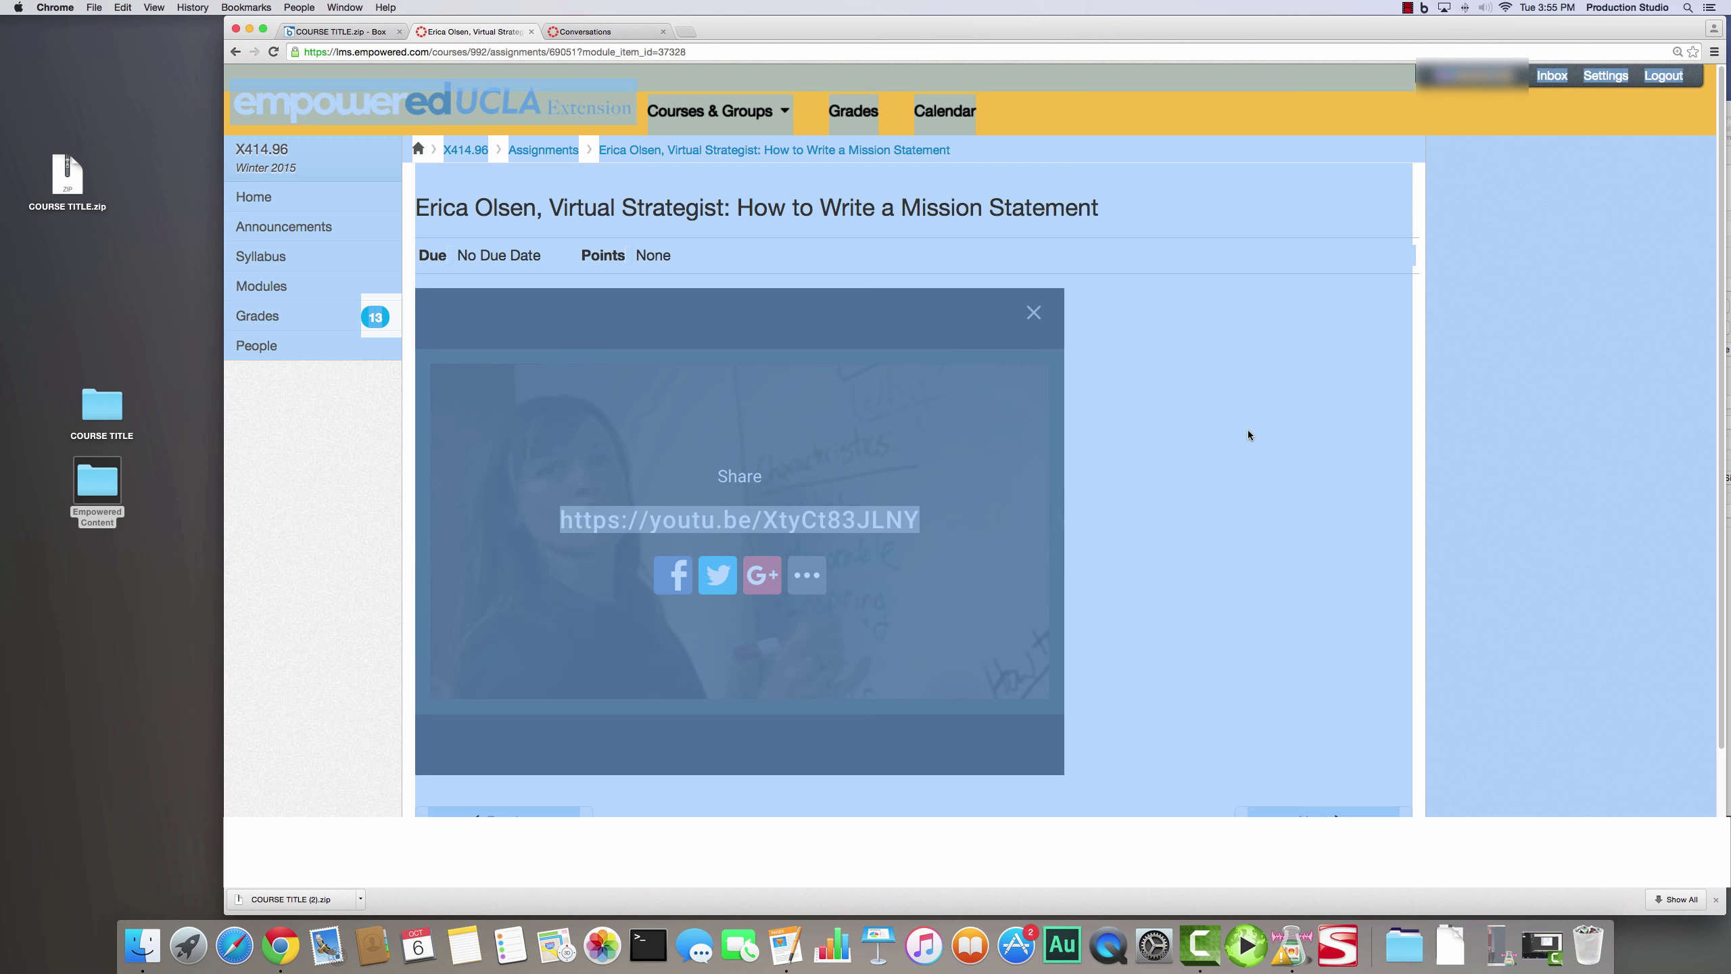
pyautogui.click(1716, 53)
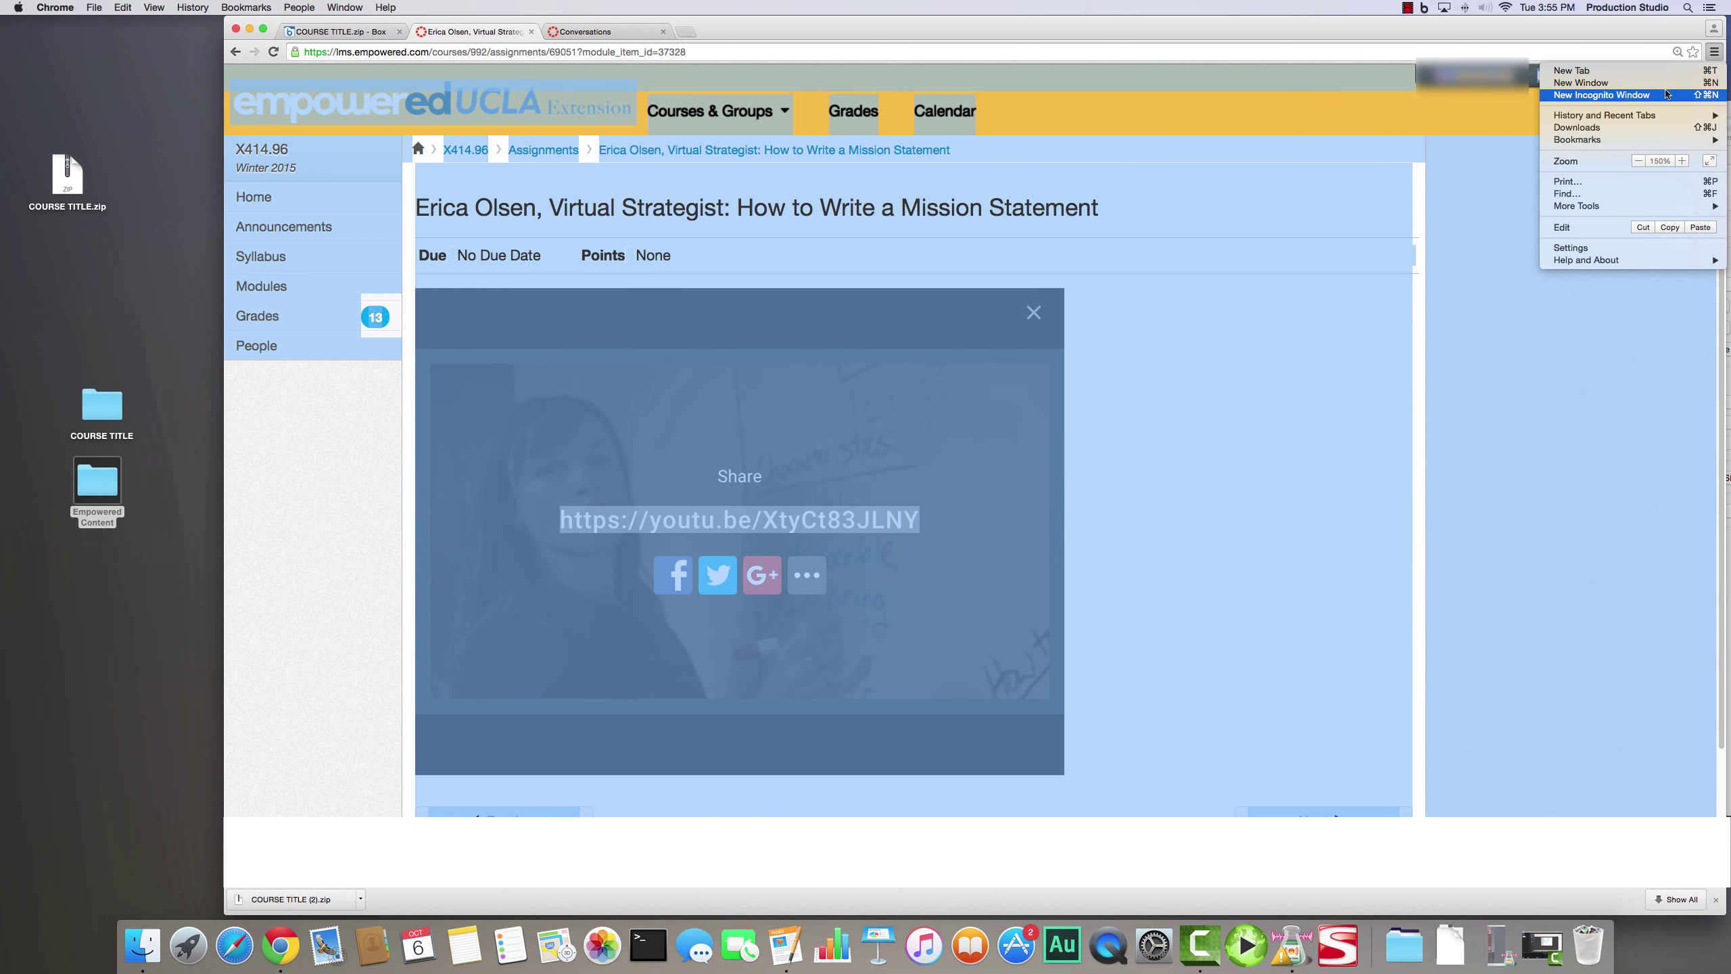
pyautogui.click(1656, 181)
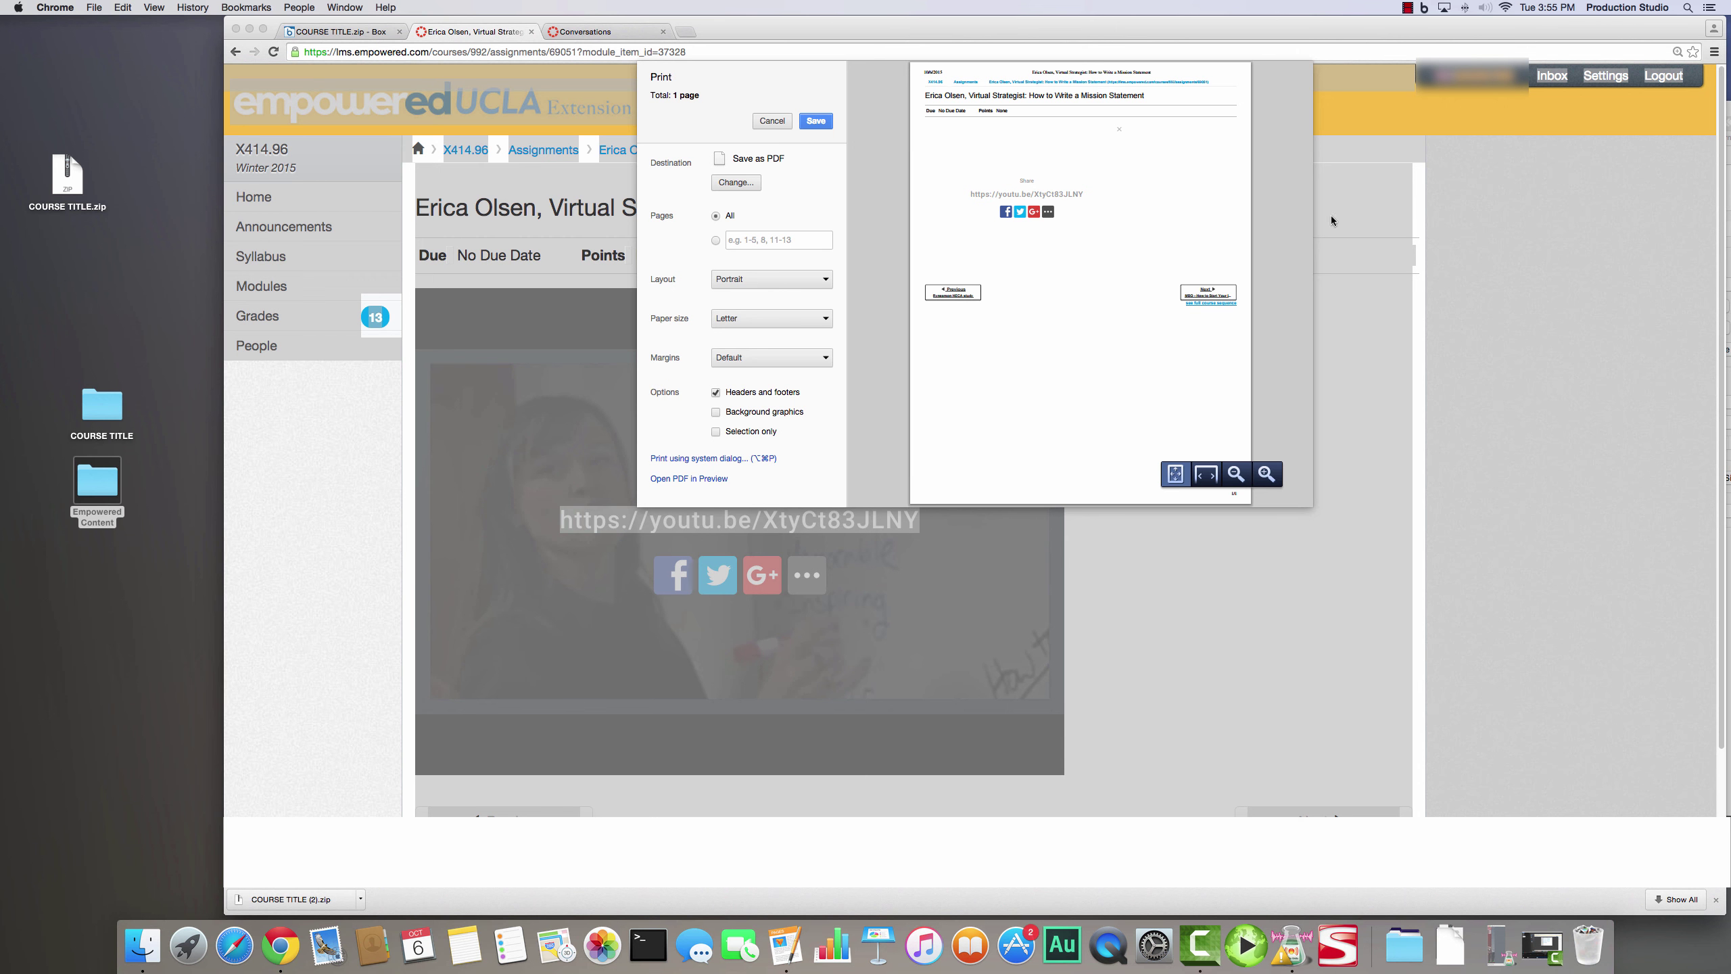
pyautogui.click(765, 121)
pyautogui.click(1360, 362)
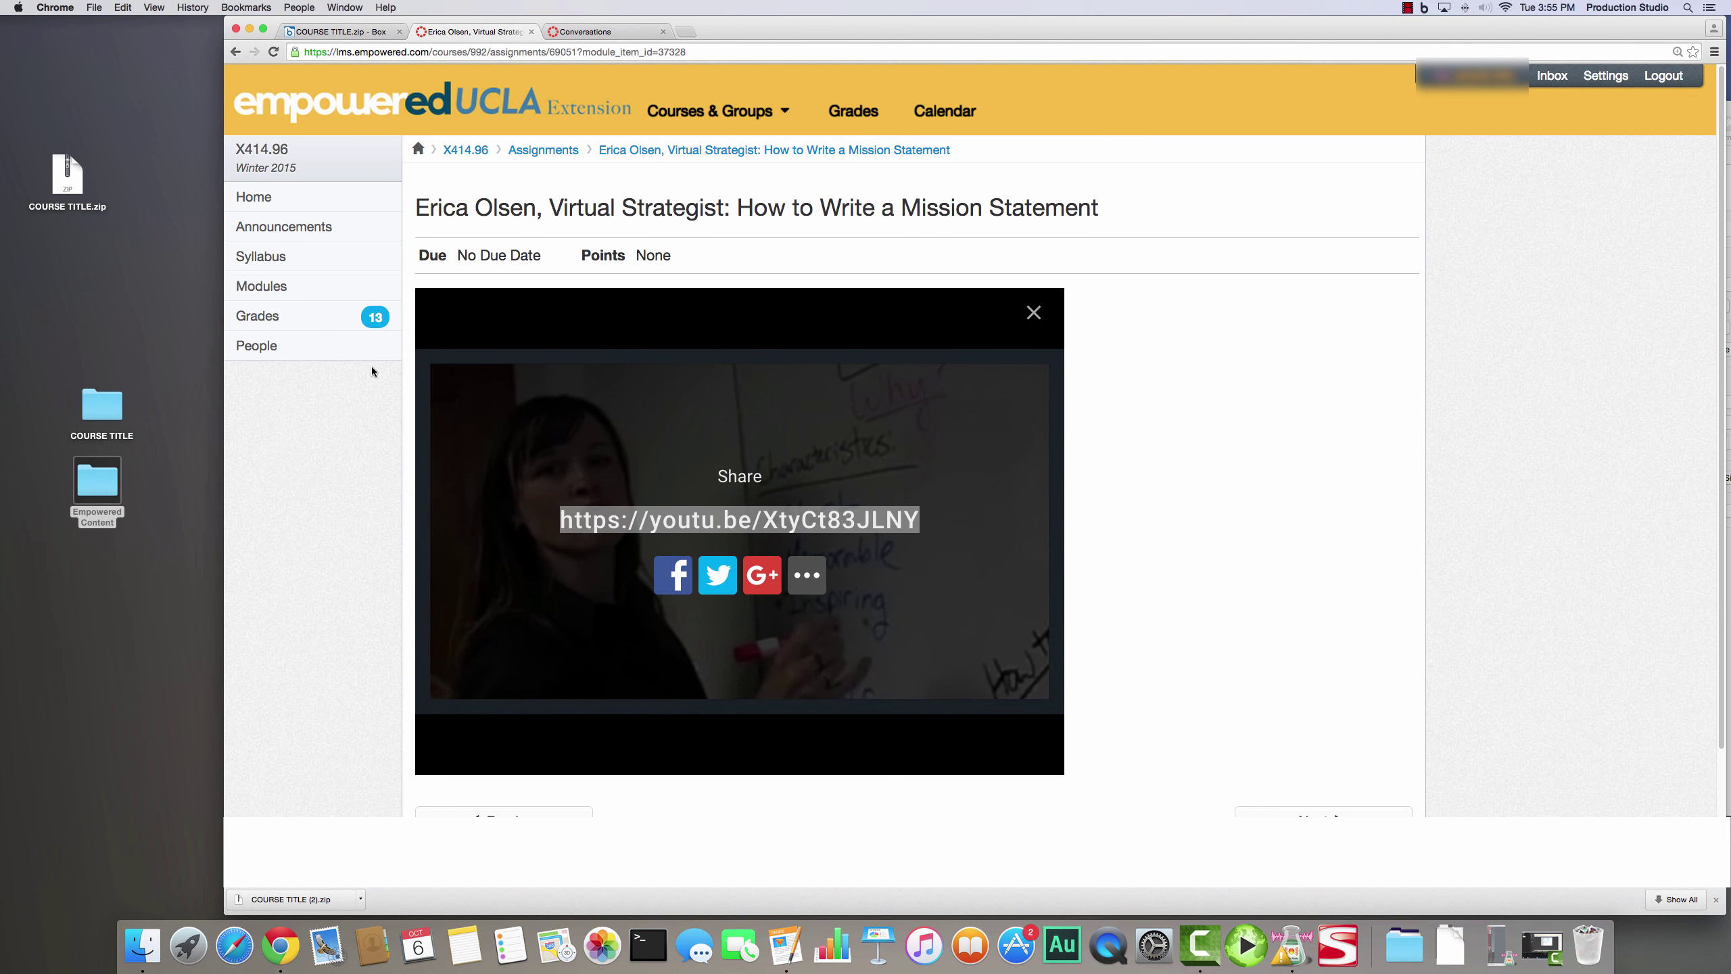
# - Open the course Grades page and select all of its content
pyautogui.scroll(-5, 366, 412)
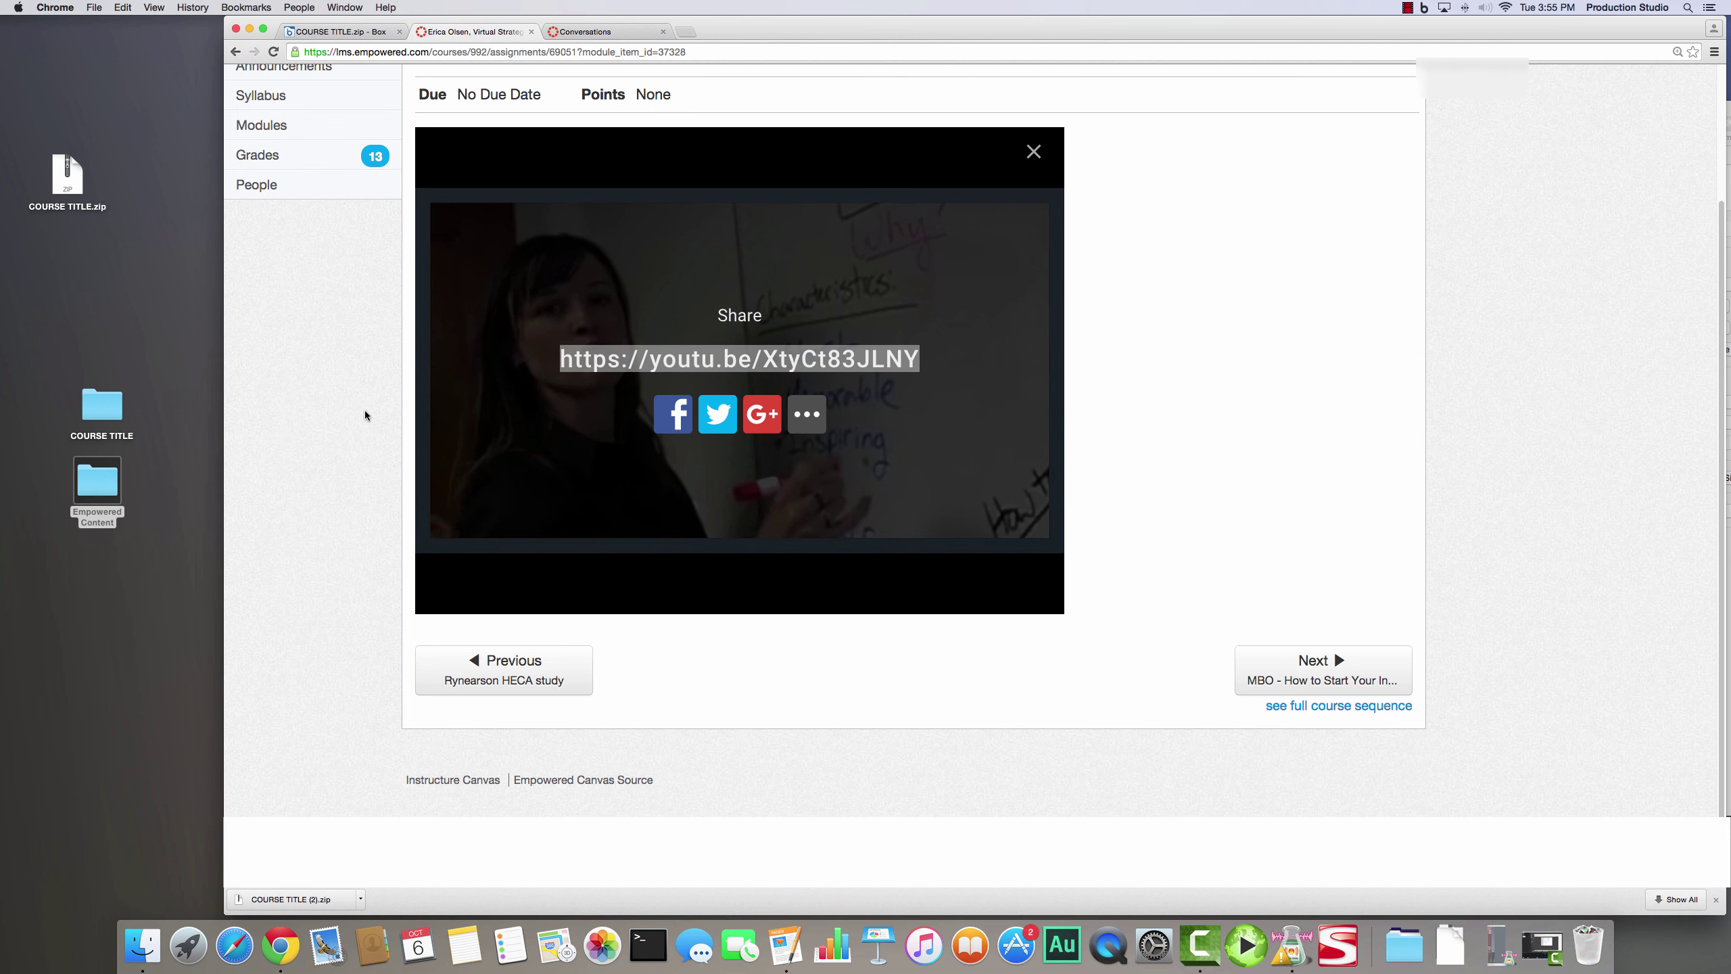
pyautogui.scroll(5, 366, 409)
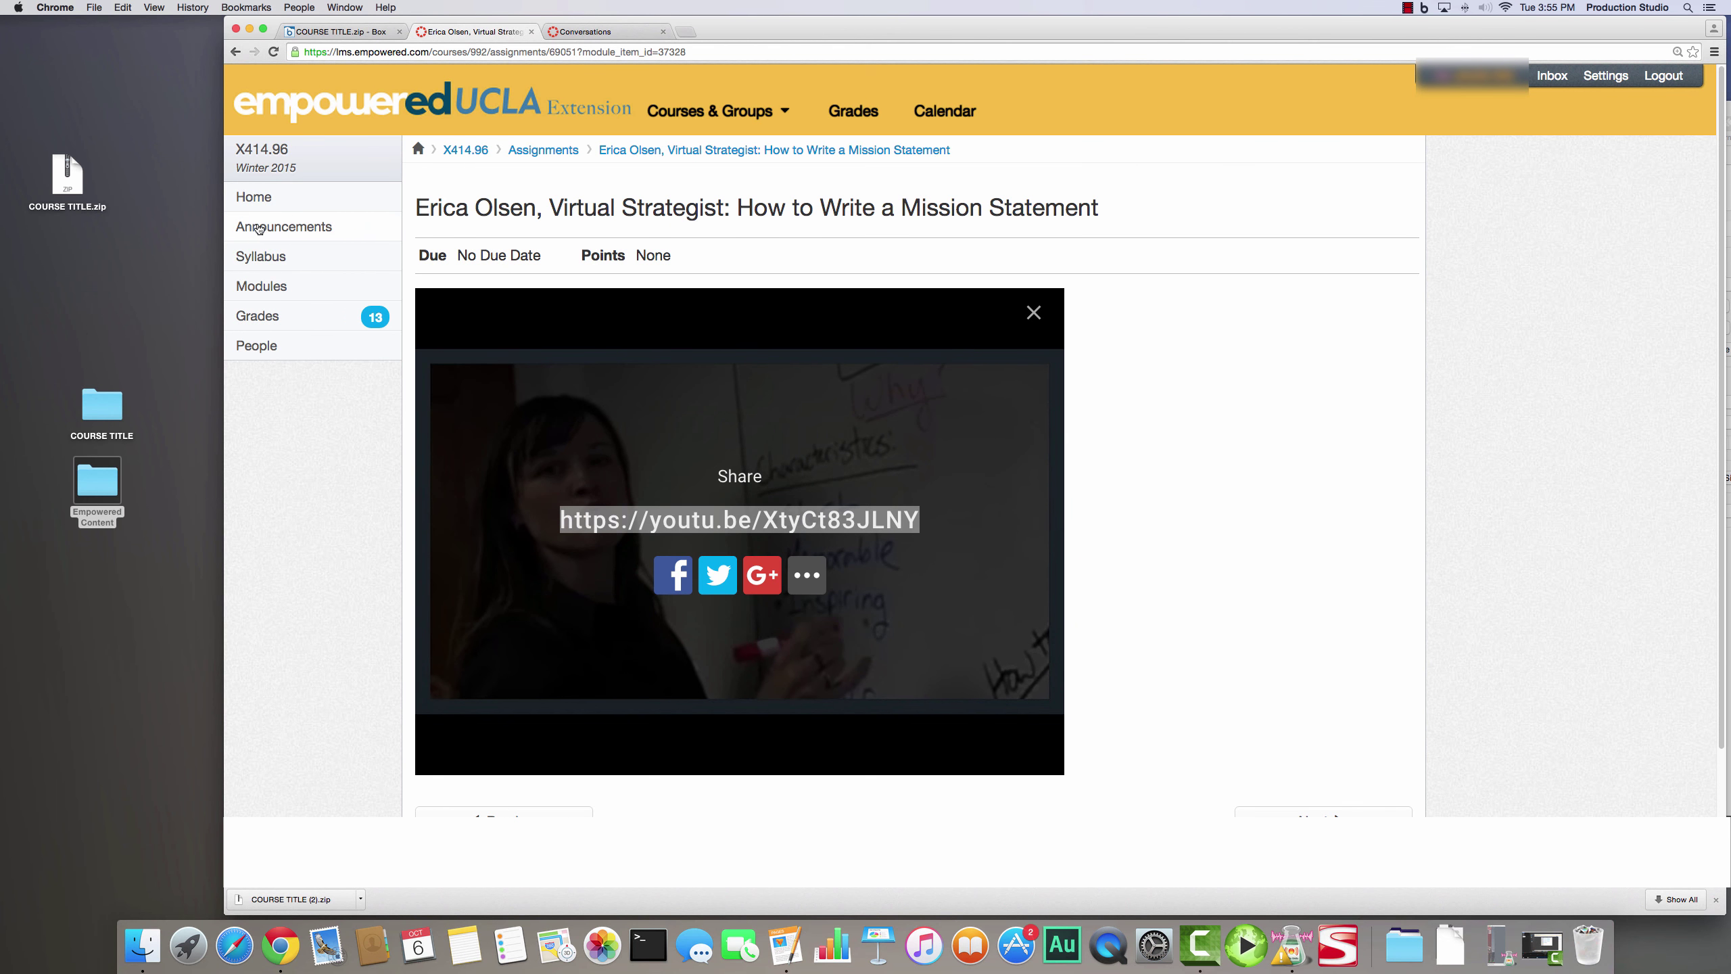
pyautogui.click(261, 318)
pyautogui.press('super+a')
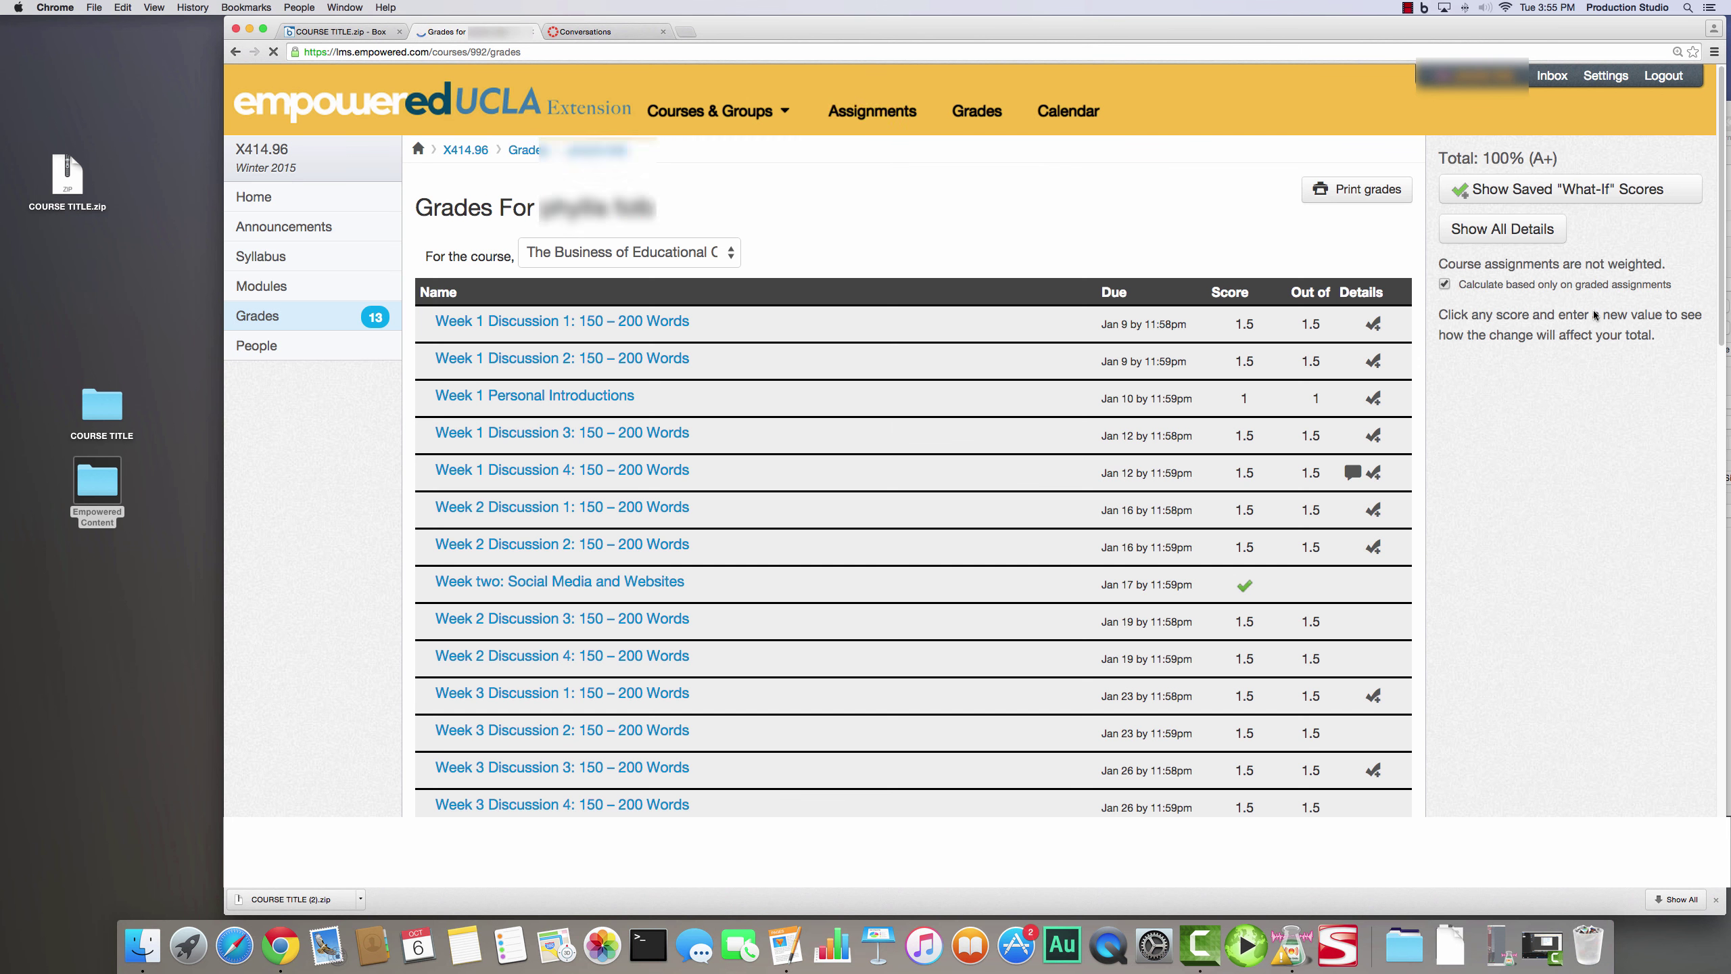
# - Cancel printing the grades page and open the Conversations inbox
pyautogui.click(1714, 52)
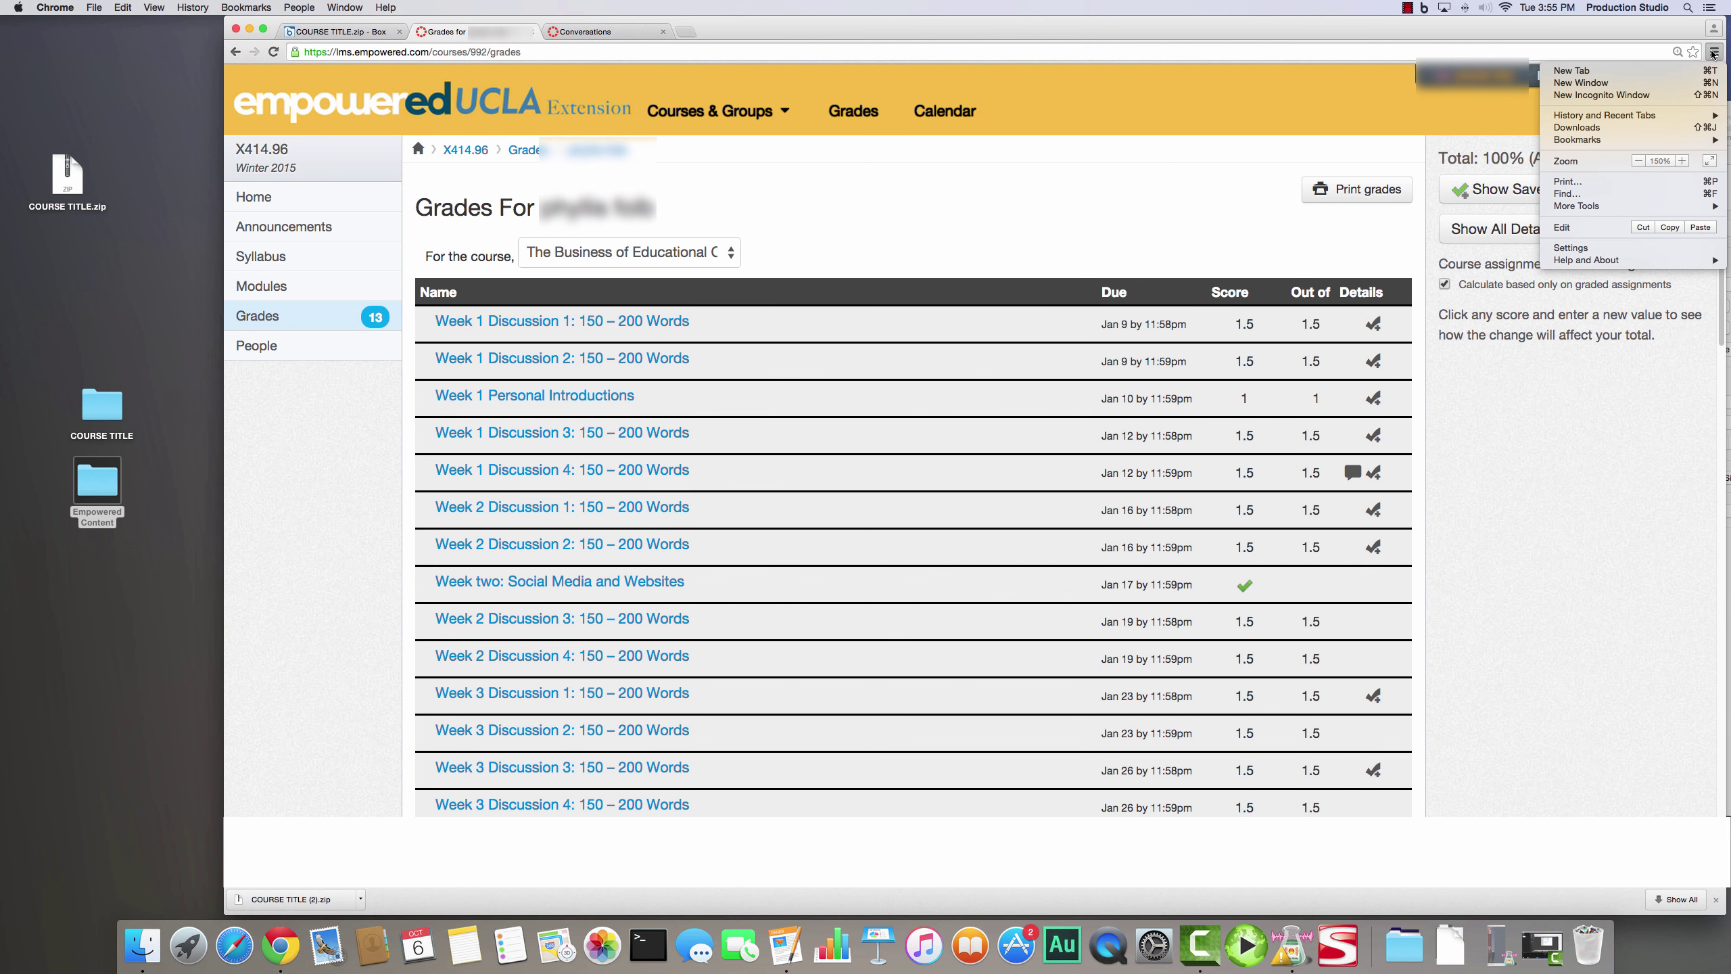
pyautogui.click(1568, 182)
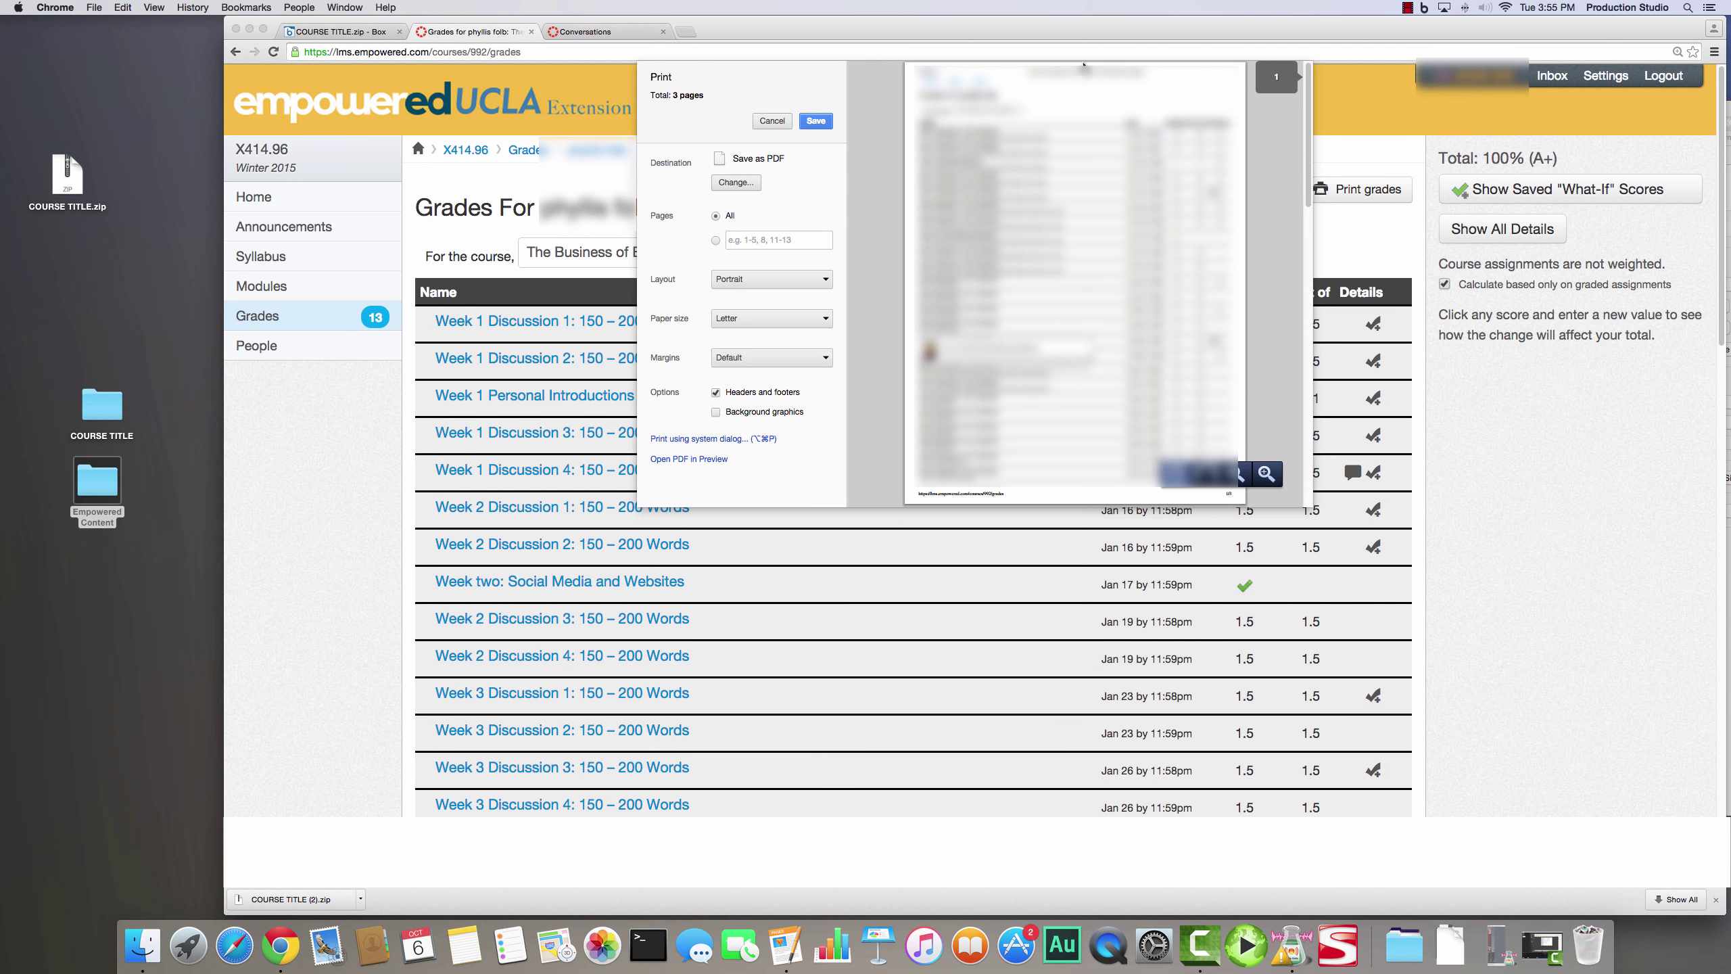
pyautogui.click(765, 120)
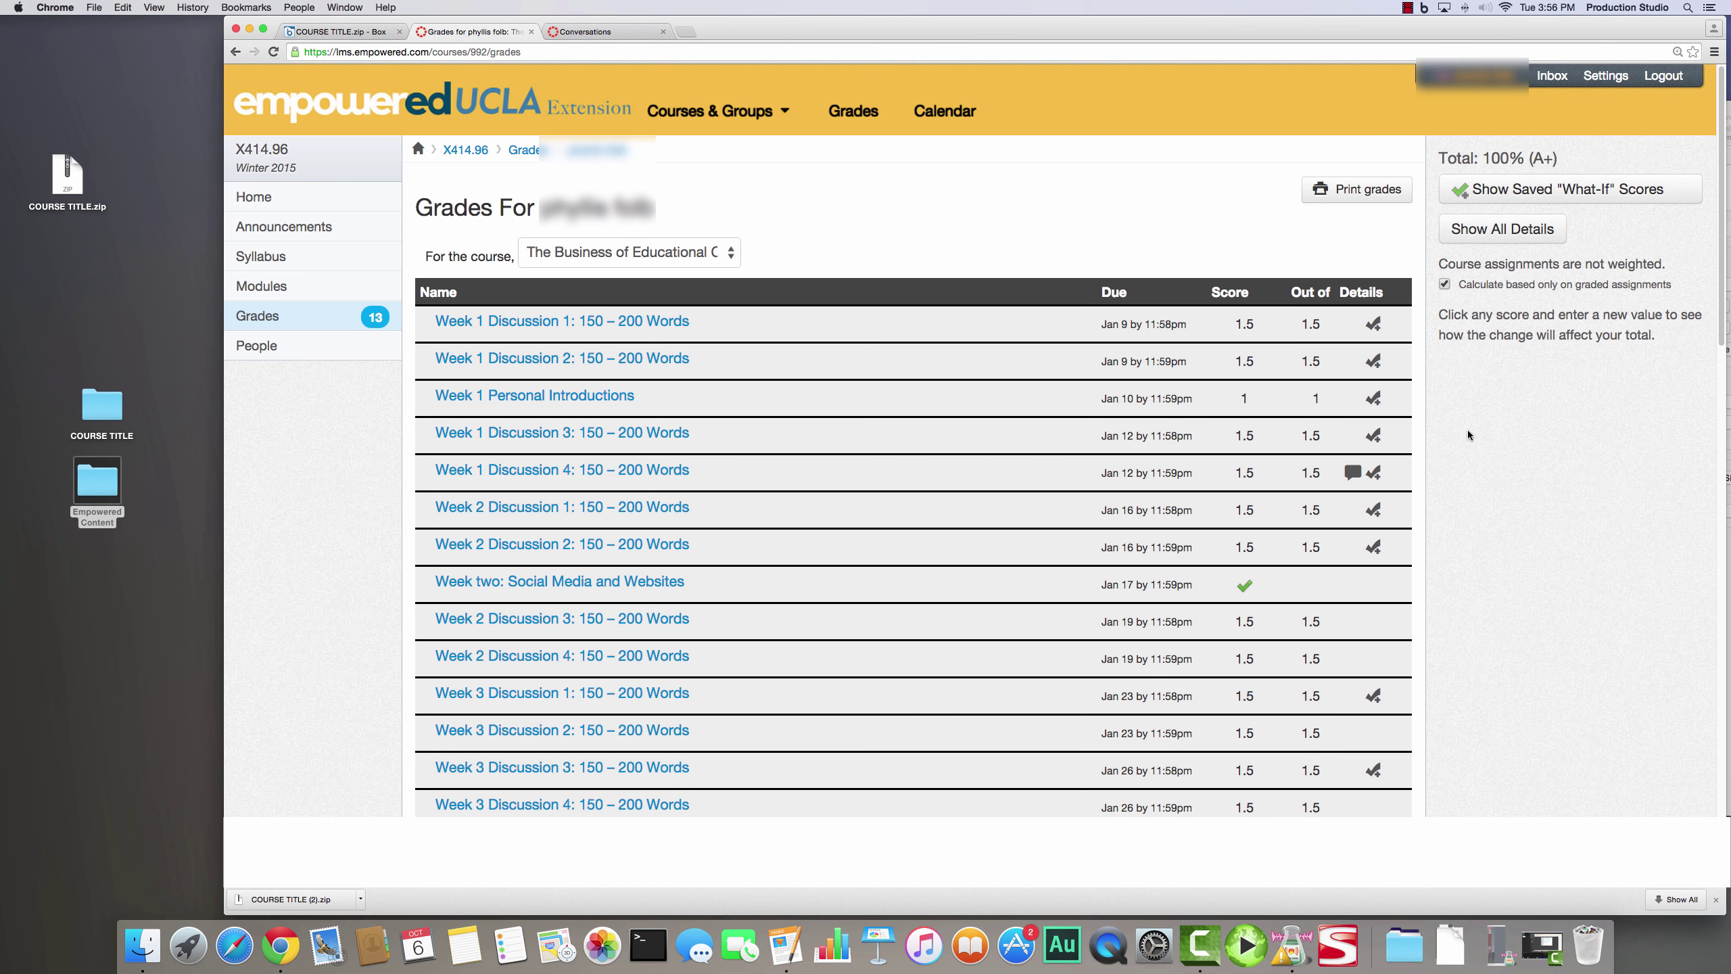
pyautogui.click(1553, 77)
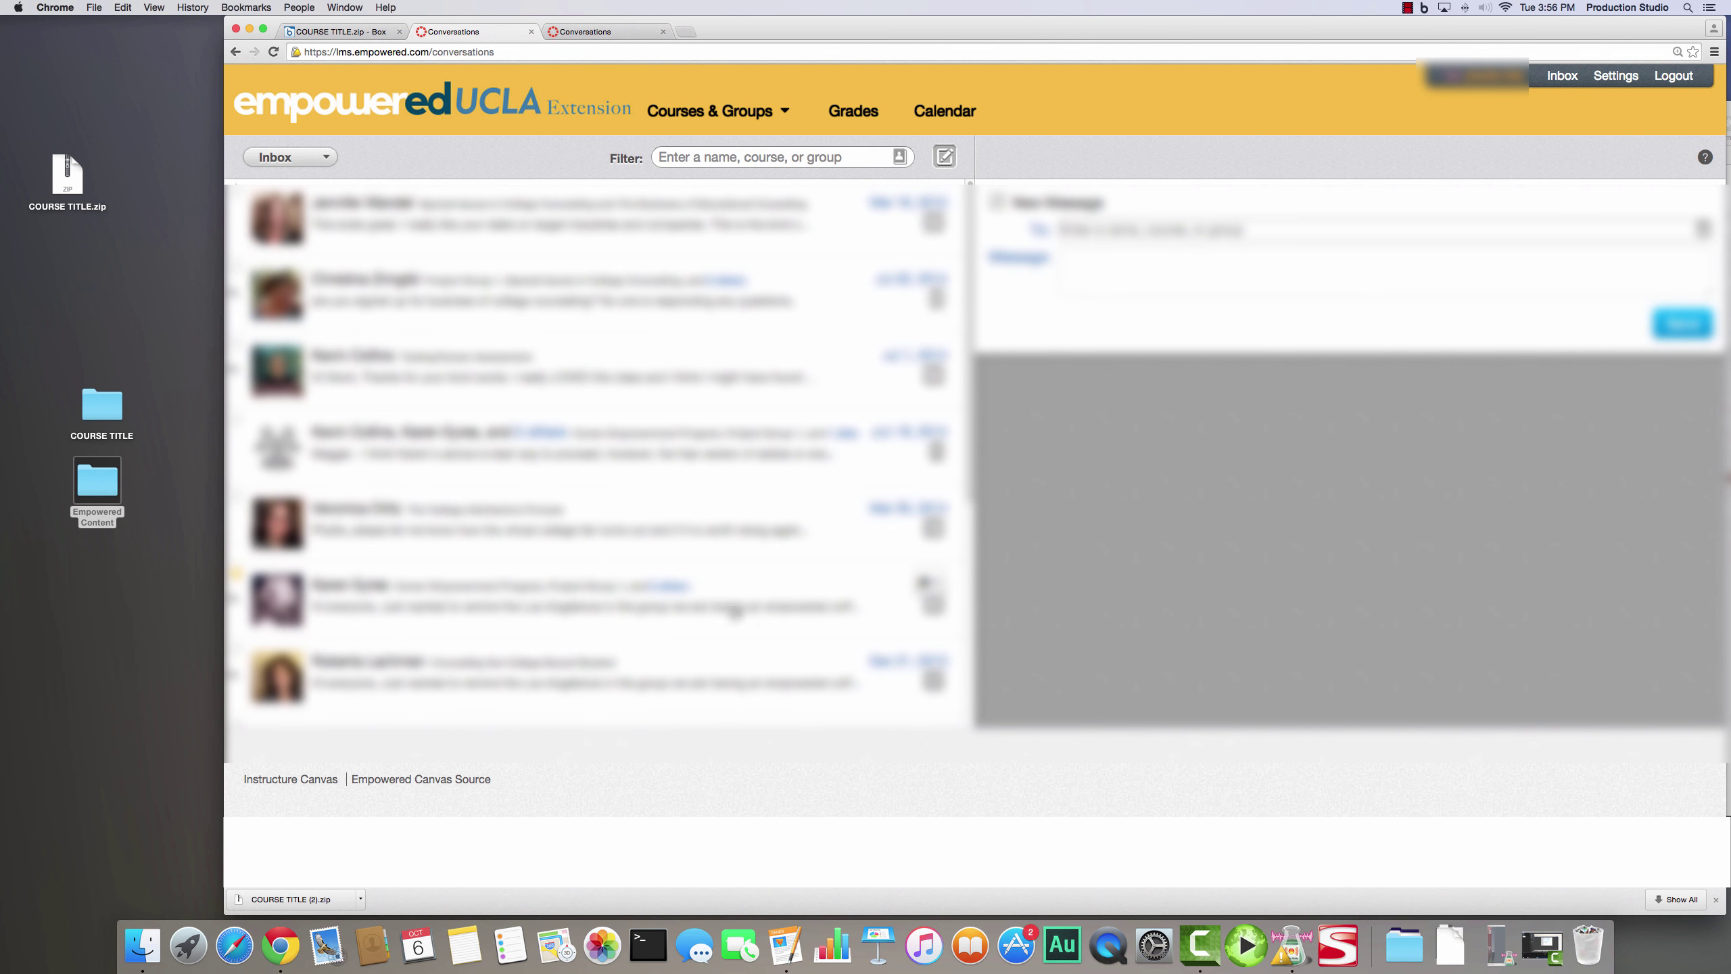
# - Select the second inbox conversation's messages, close the Videos and Links for Algebra 1 document, and show COURSE TITLE.zip on Box
pyautogui.click(400, 292)
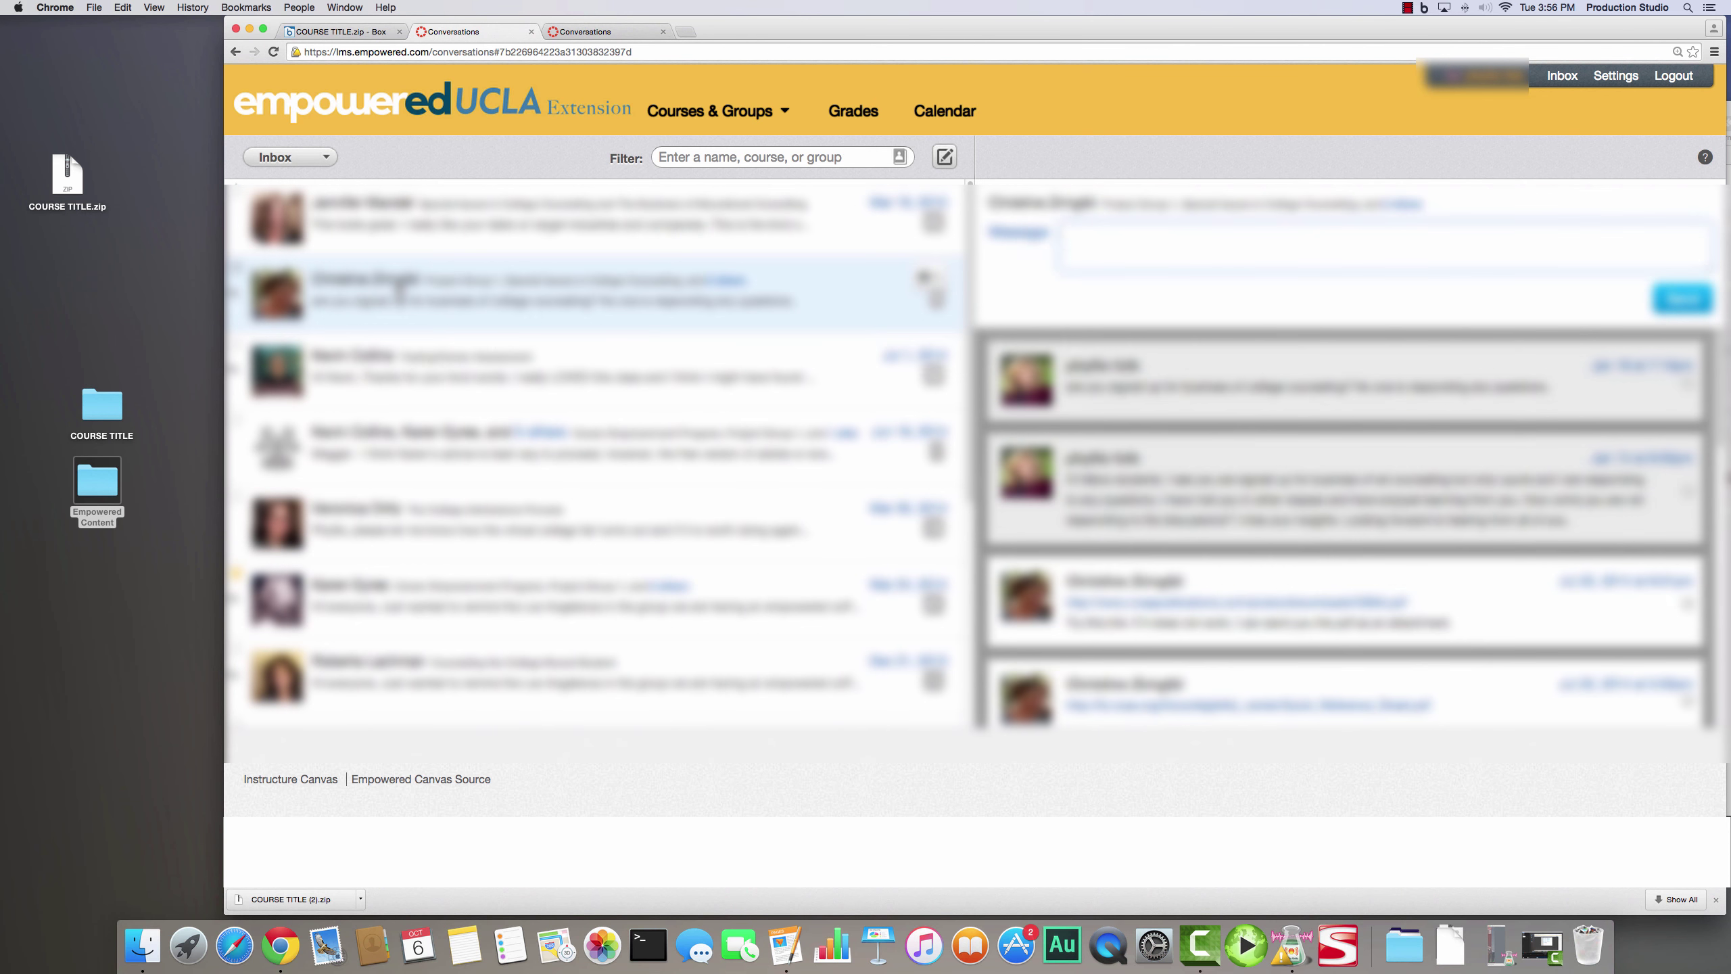
pyautogui.moveTo(1030, 344); pyautogui.dragTo(1405, 807)
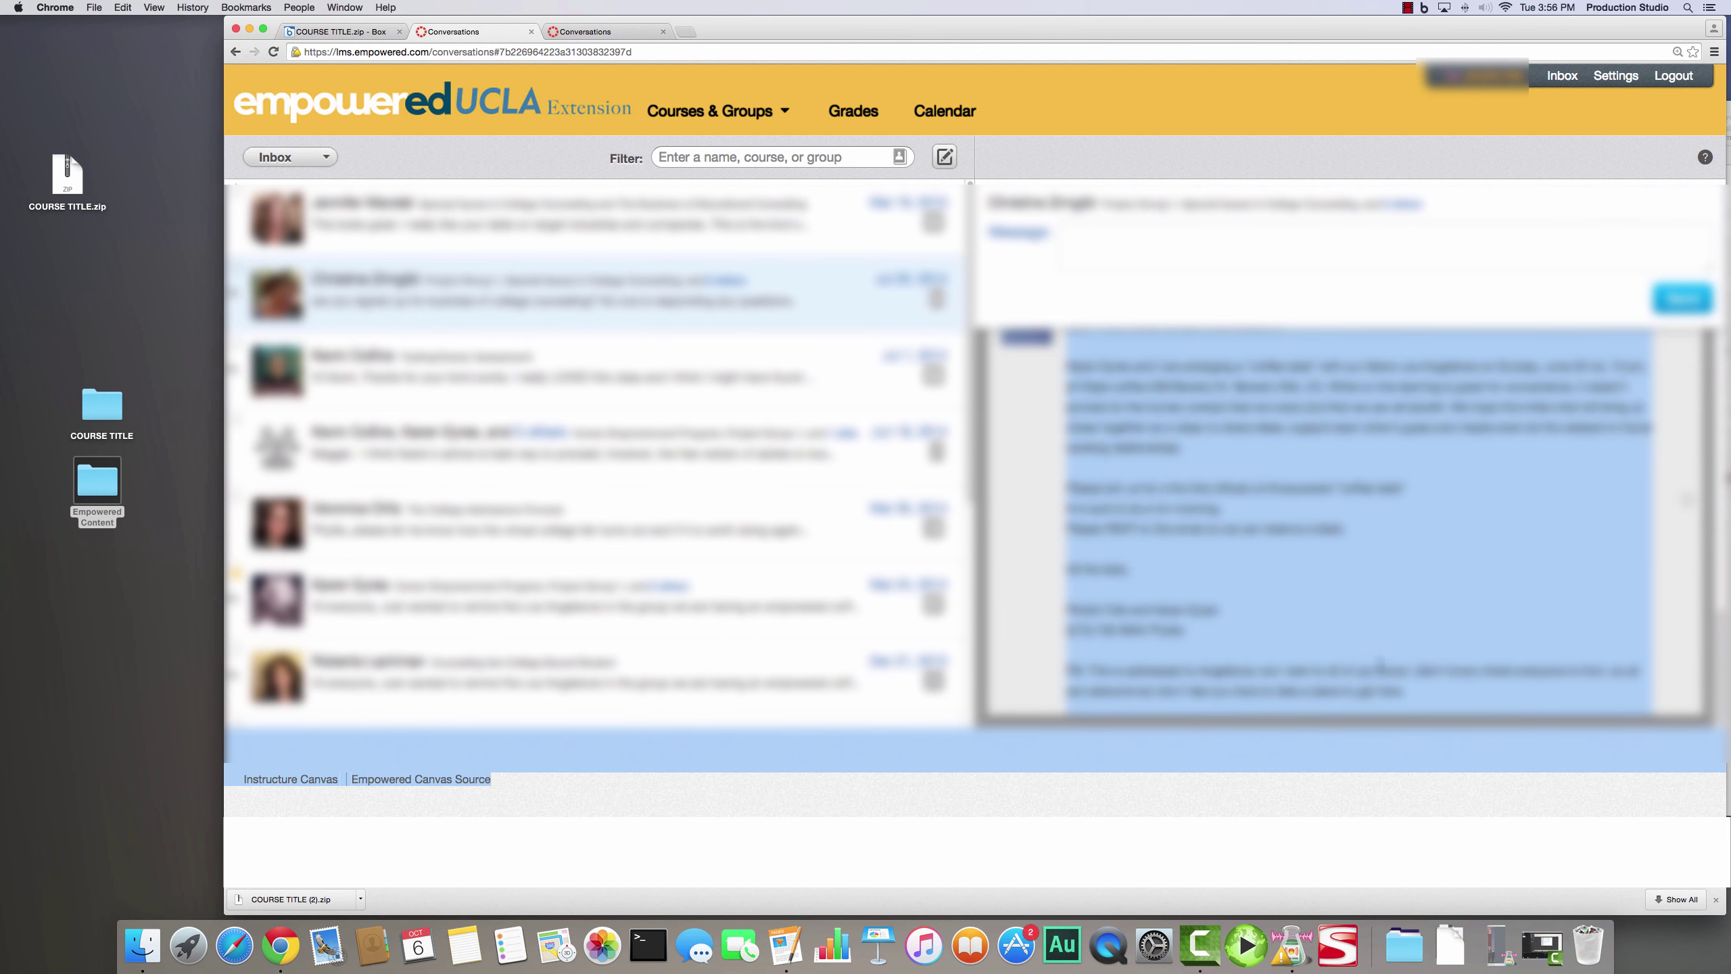
pyautogui.click(794, 949)
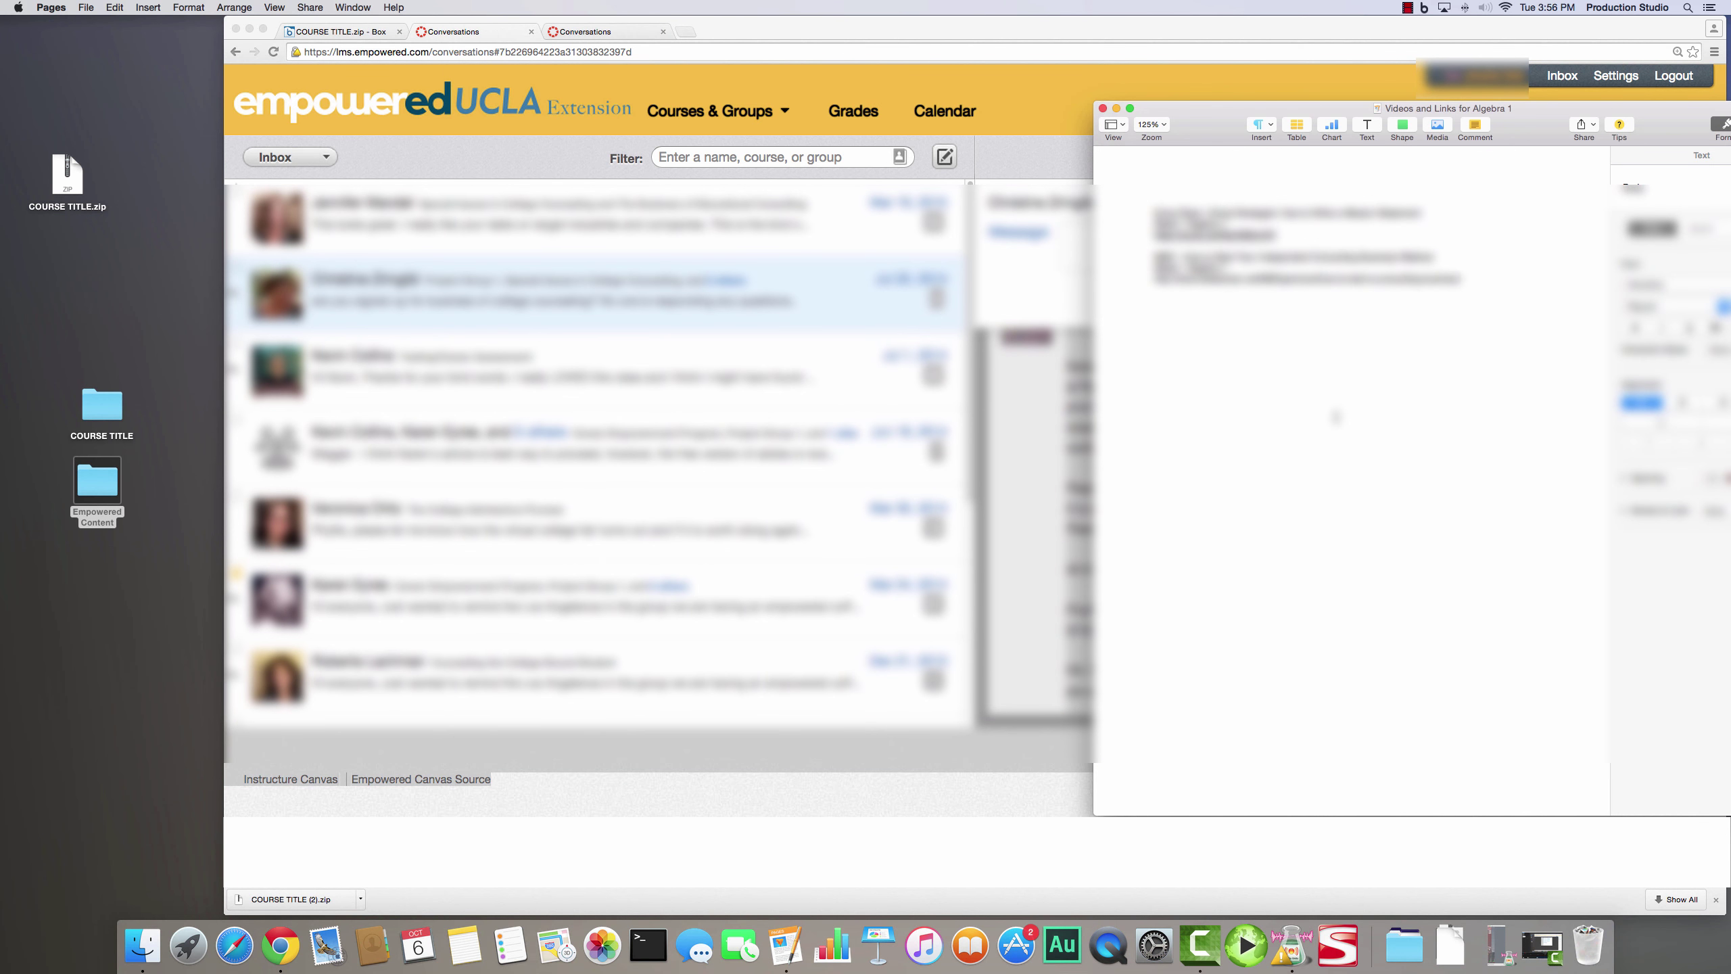
pyautogui.click(1102, 108)
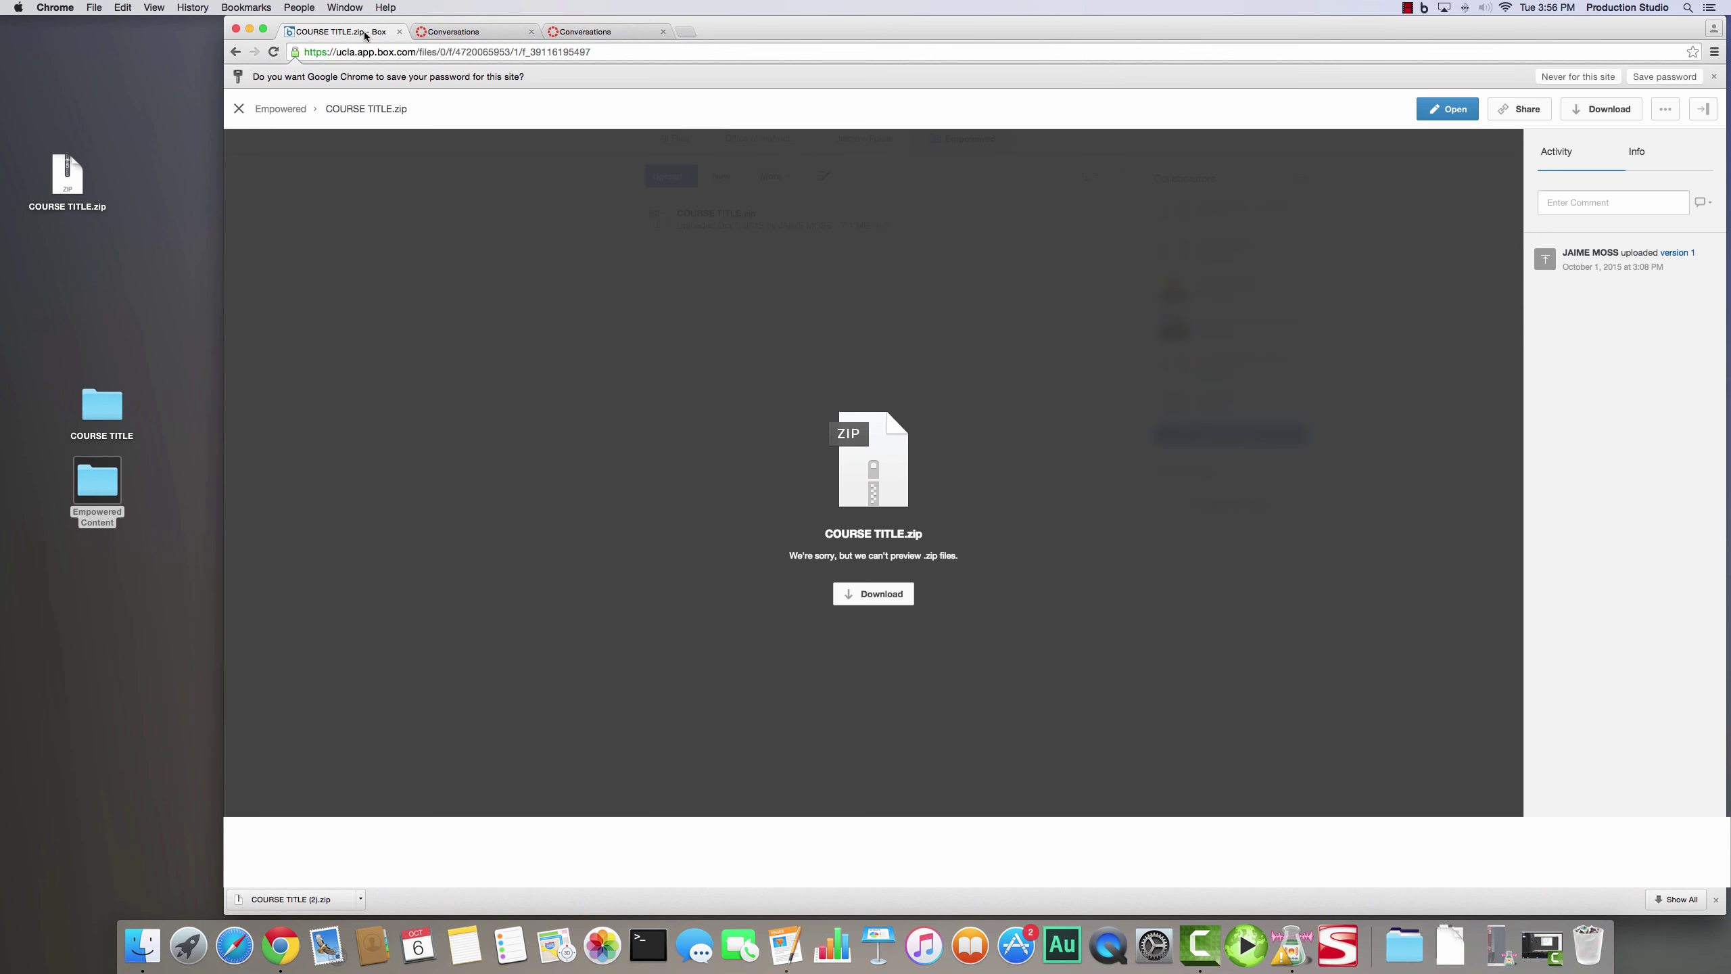
pyautogui.click(379, 34)
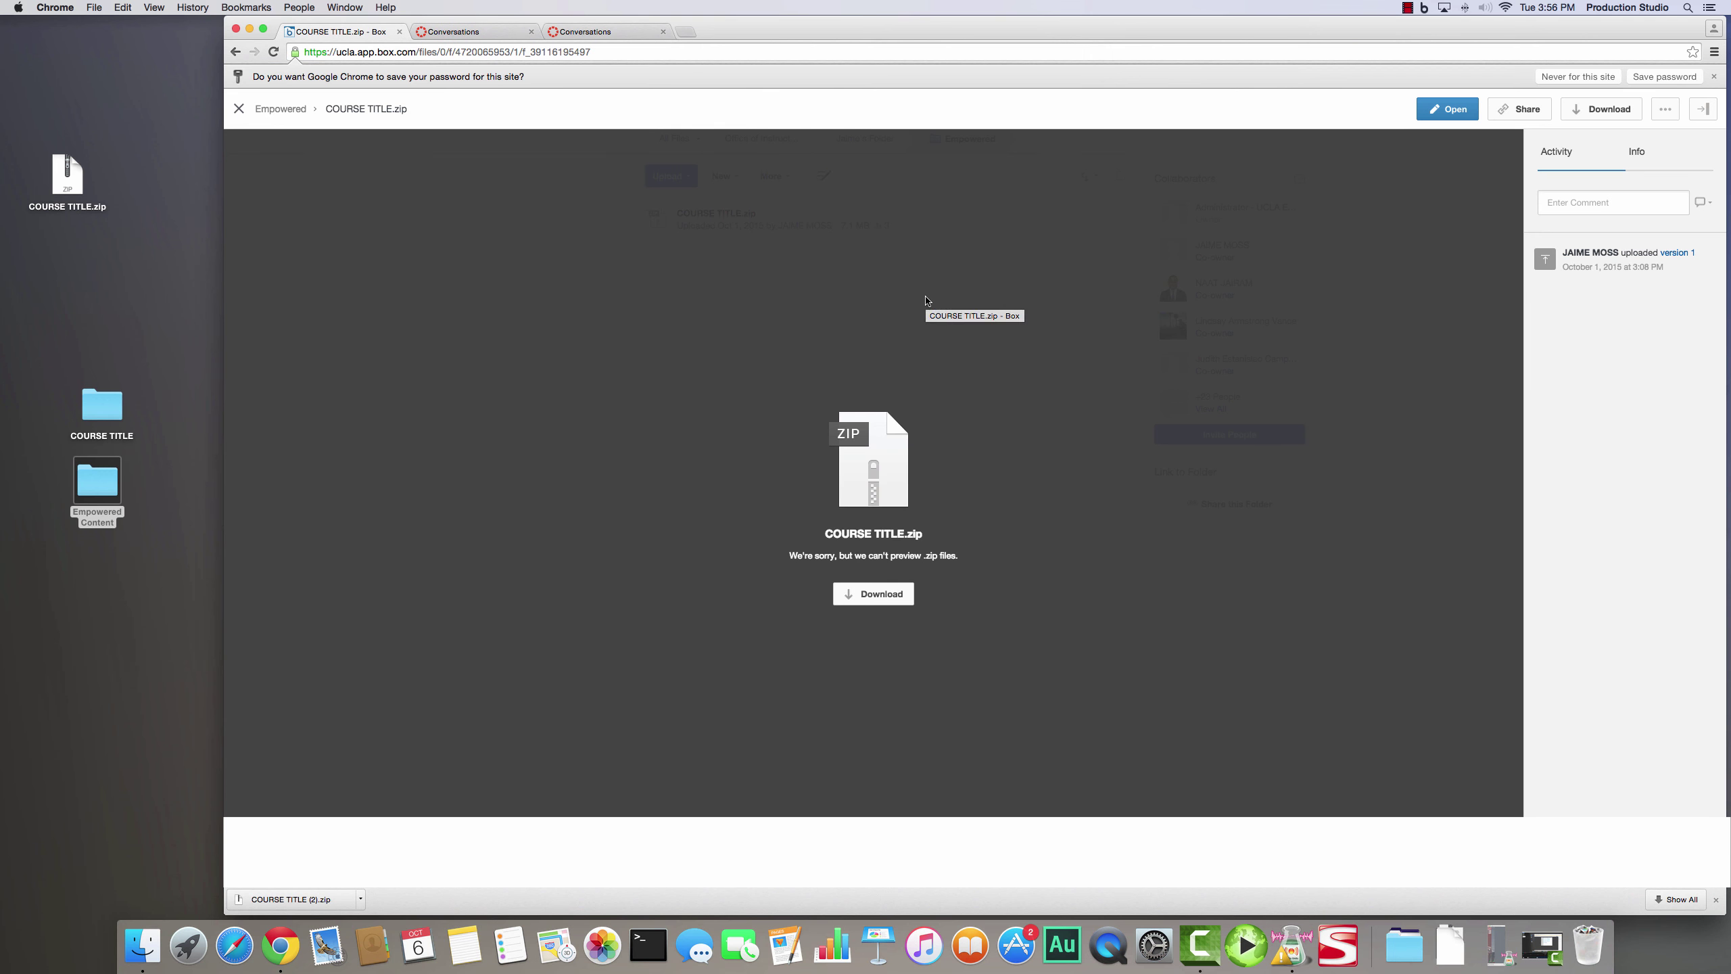